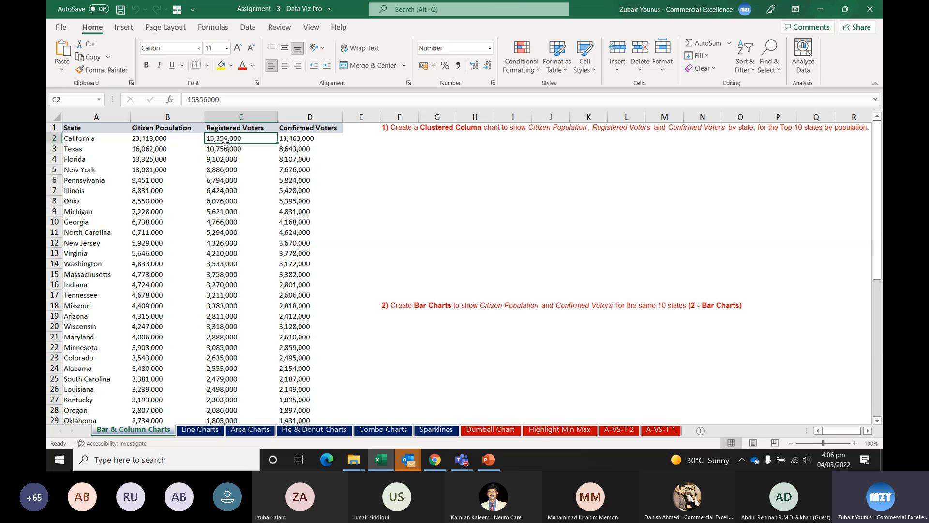
Step: Review the clustered column and bar chart task instructions alongside the state voter table's headers
key(ctrl+Home)
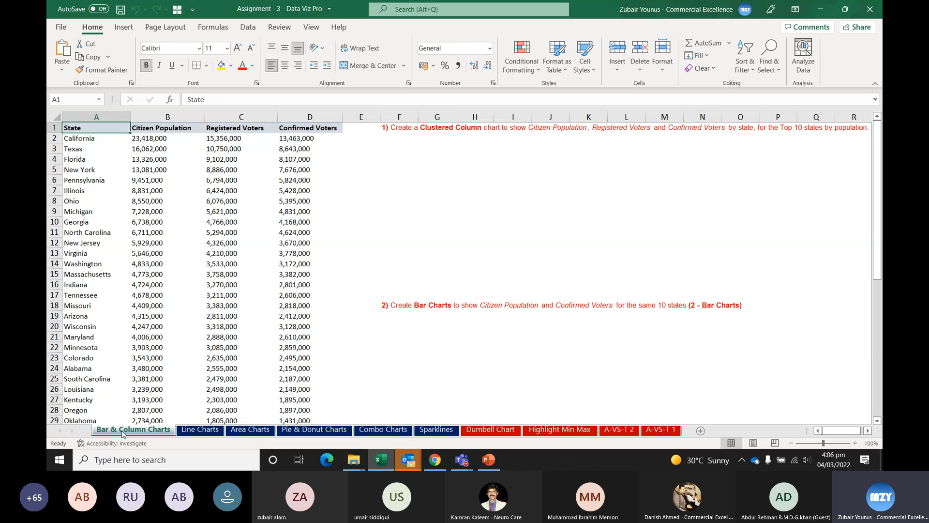
click(400, 133)
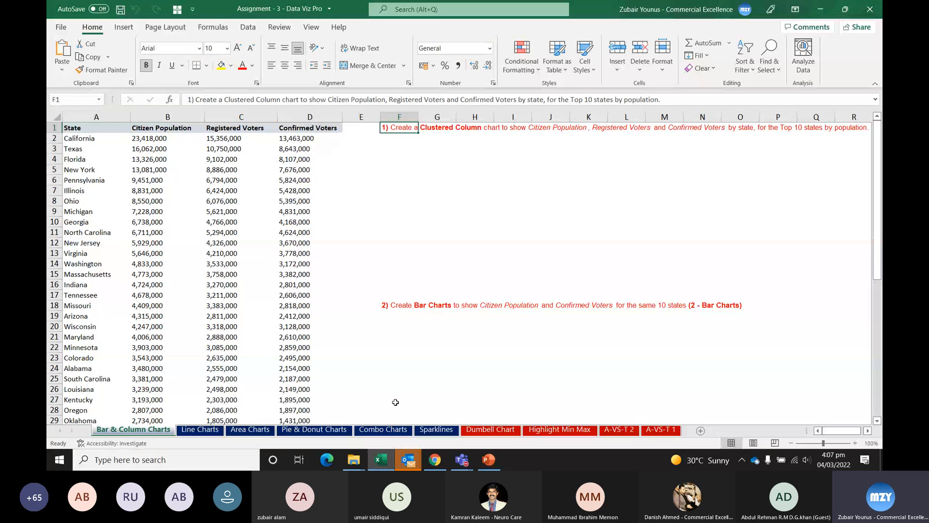
click(396, 307)
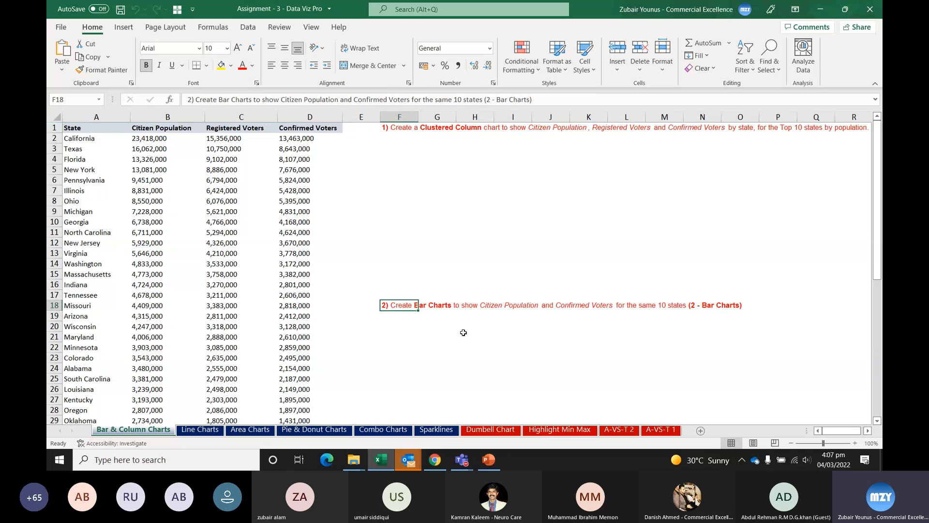
click(439, 129)
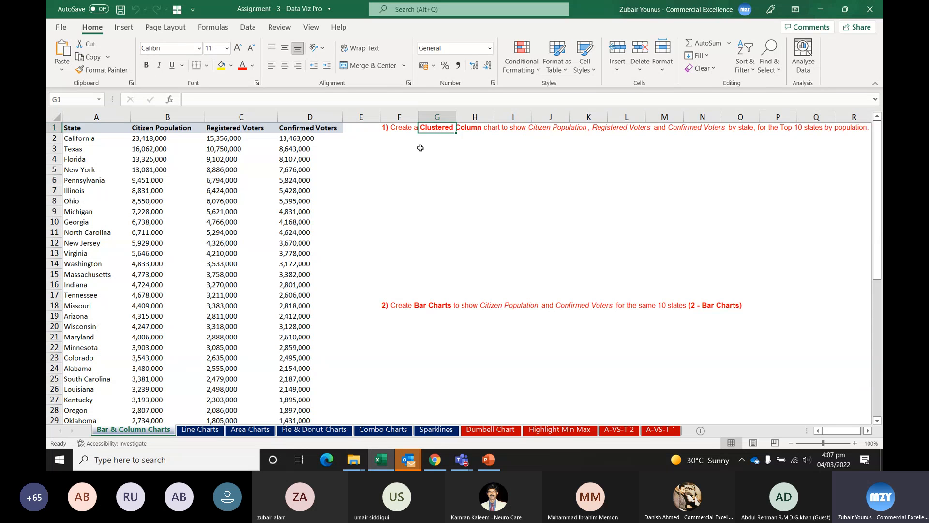
click(146, 127)
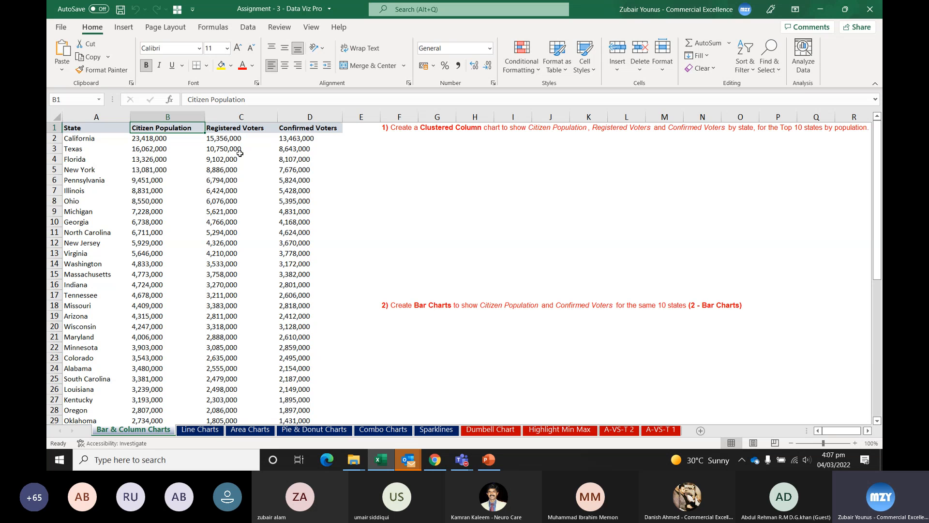
Step: Insert a 2-D clustered column chart from the headers and top ten states in A1:D11, and enlarge it to fit between the two task instructions
click(93, 129)
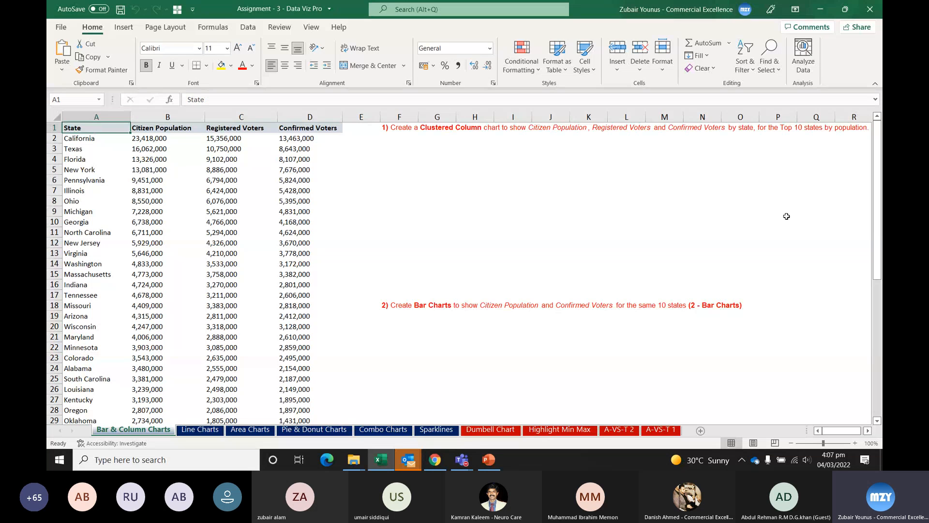
key(shift+Down)
key(shift+Down)
key(shift+Down)
key(shift+Down)
key(shift+Down)
key(shift+Down)
key(shift+Down)
key(shift+Down)
key(shift+Down)
key(shift+Down)
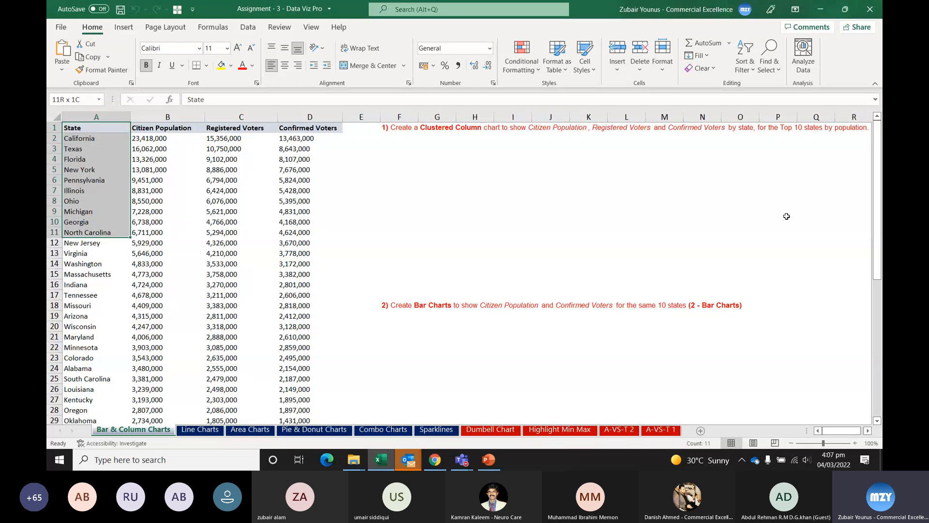
key(shift+Right)
key(shift+Right)
key(shift+Right)
key(shift+Right)
key(shift+Left)
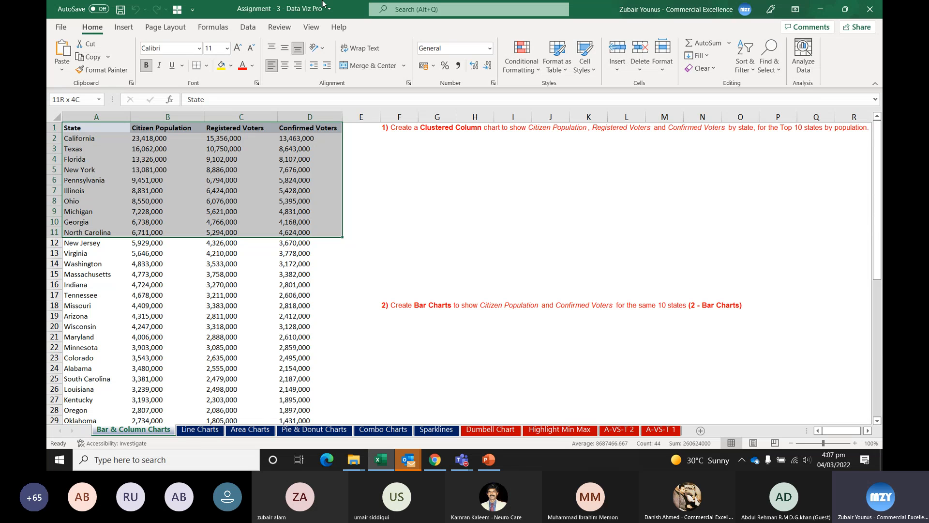
click(123, 29)
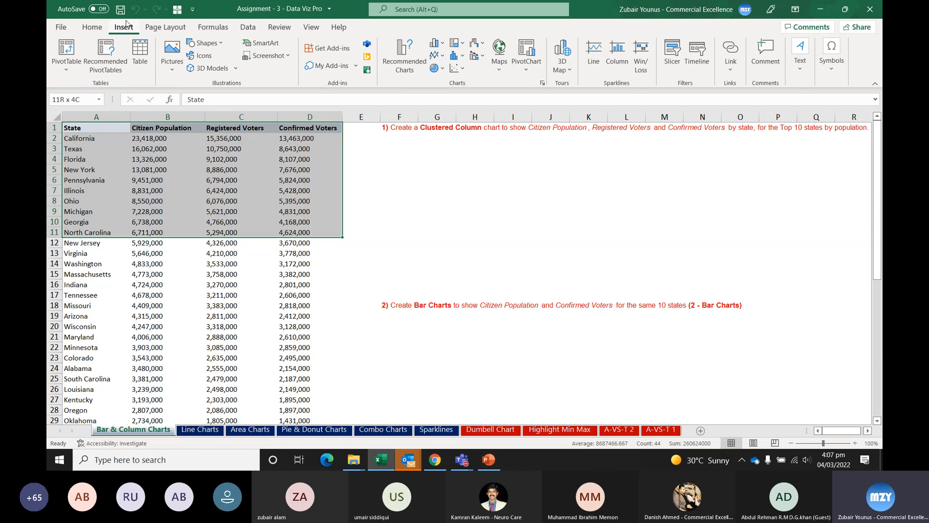
click(436, 44)
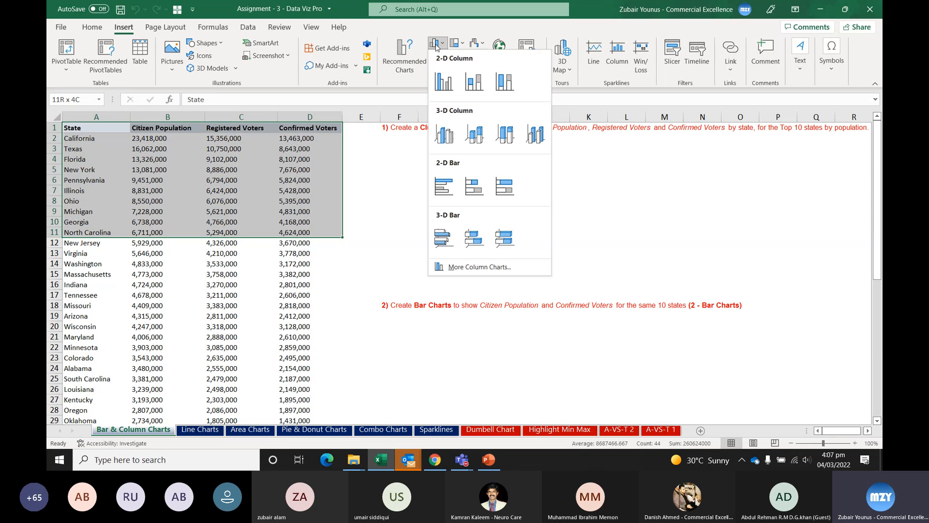
click(445, 81)
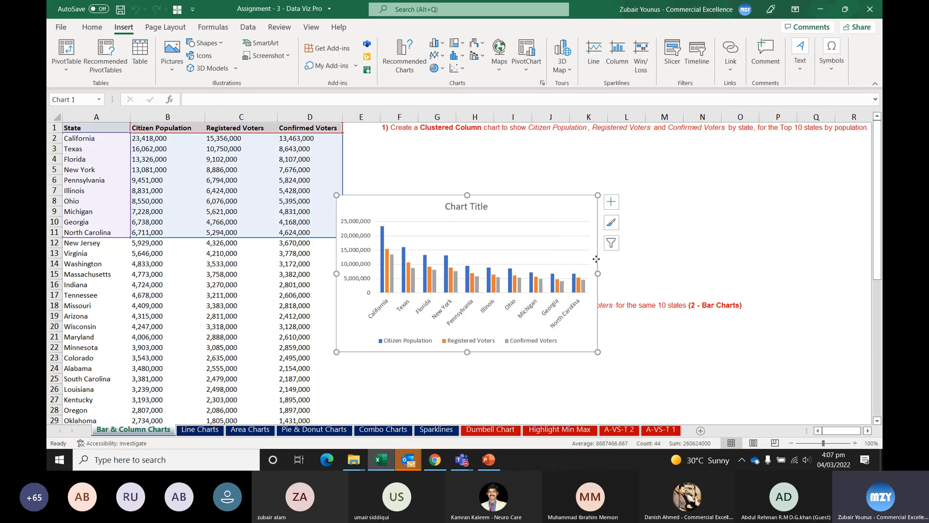
drag(596, 258, 828, 217)
click(425, 230)
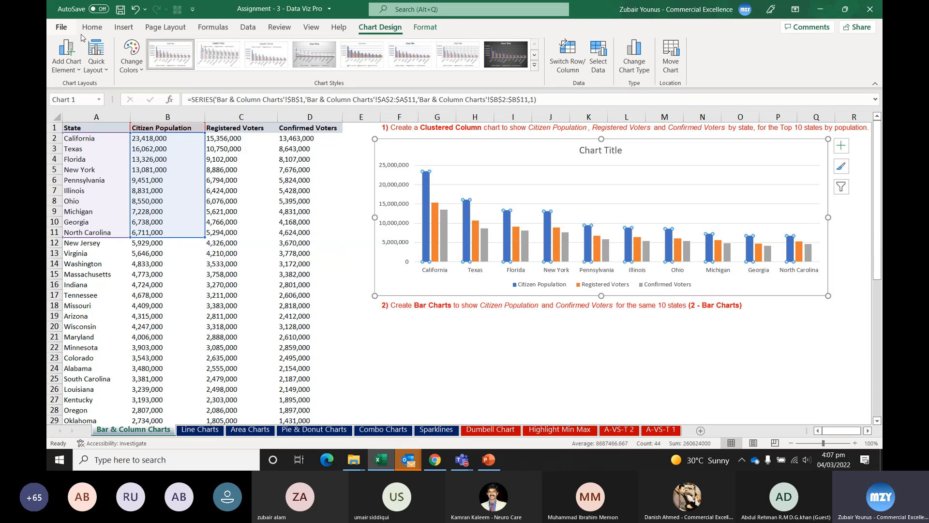
click(73, 62)
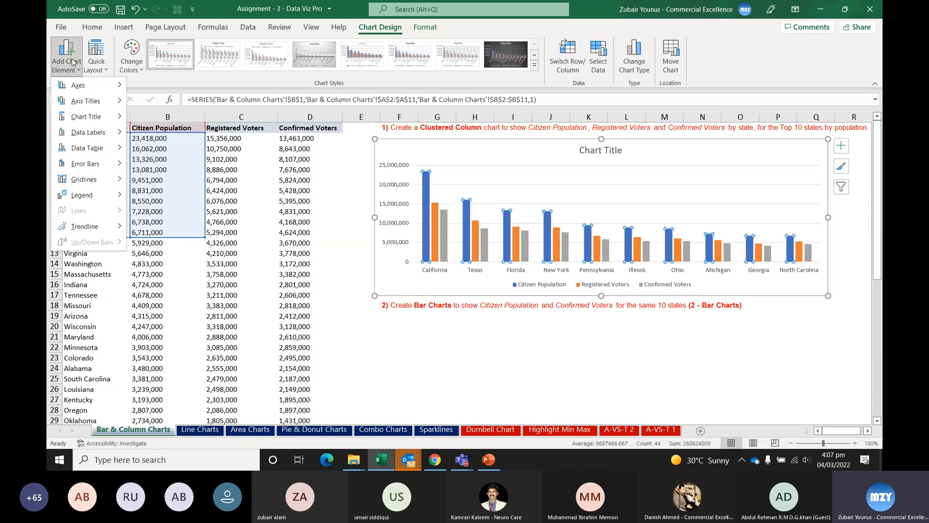
mouse_move(106, 132)
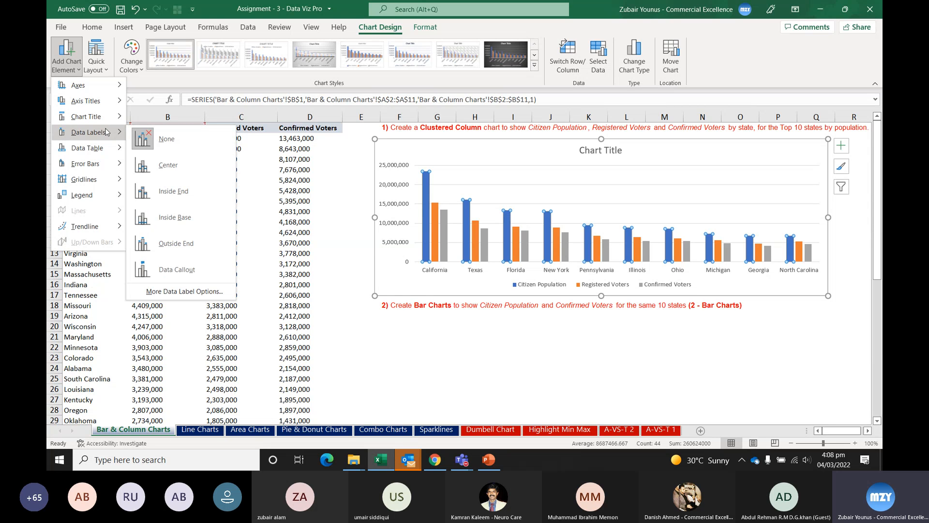
click(541, 349)
click(541, 349)
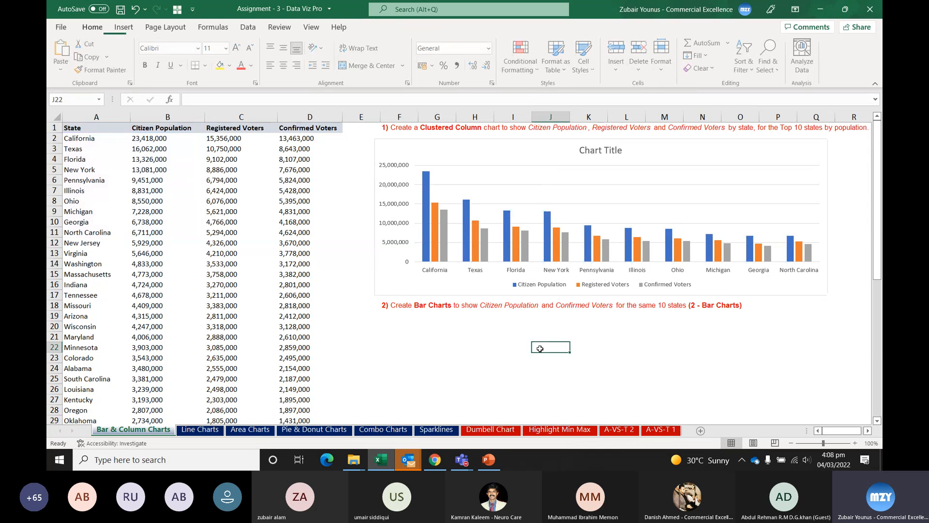
Step: Add Outside End data labels to all three series of the clustered column chart
click(531, 153)
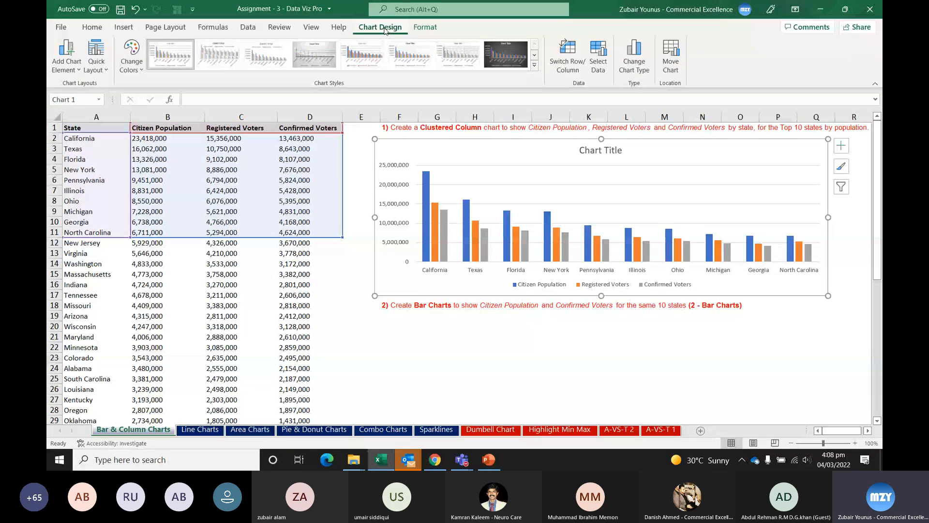
click(68, 65)
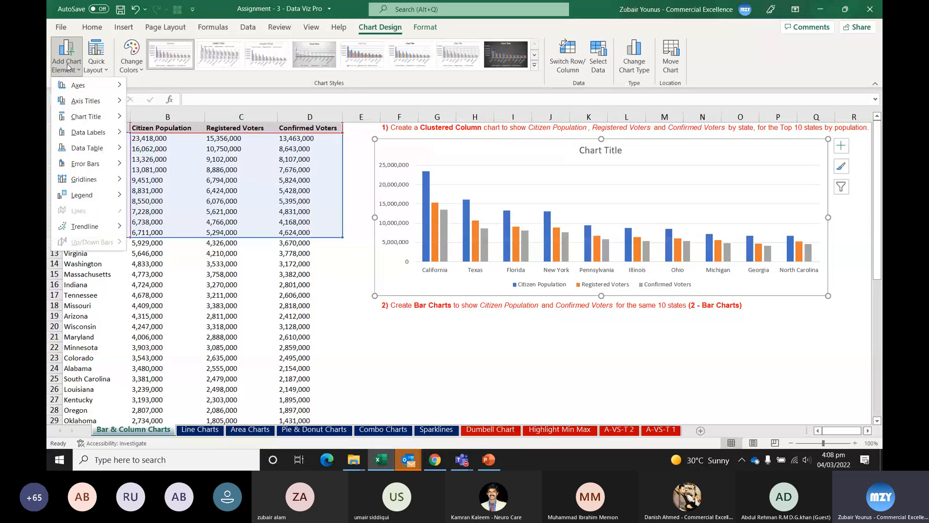
mouse_move(95, 129)
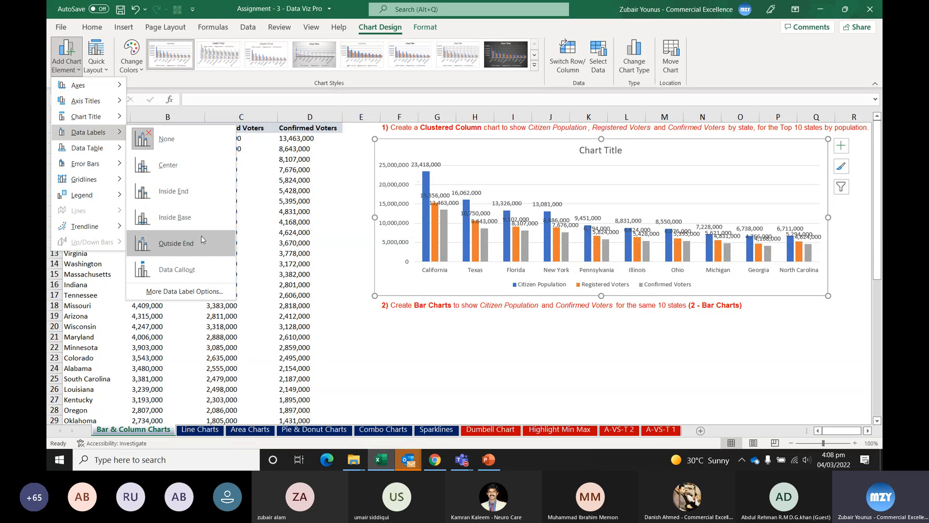
click(203, 241)
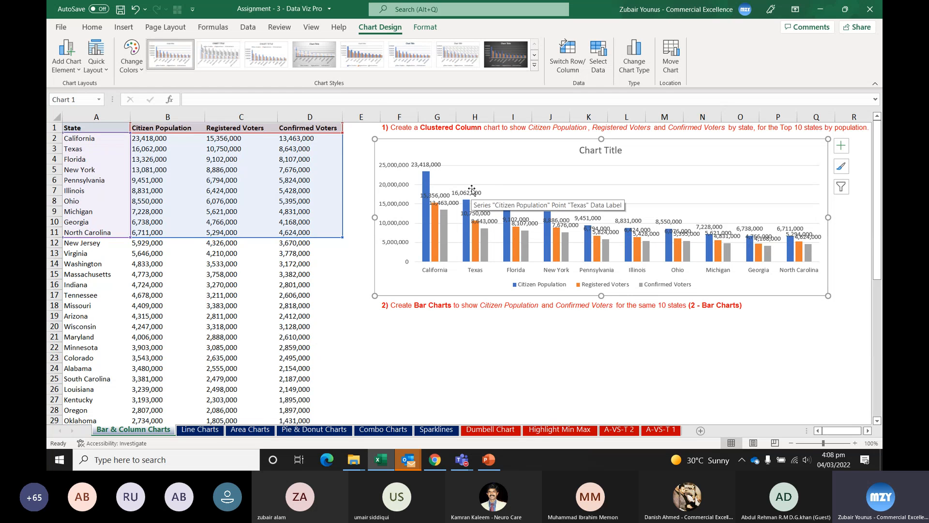
Step: Set the text direction of the Citizen Population data labels to Rotate all text 270°
click(443, 163)
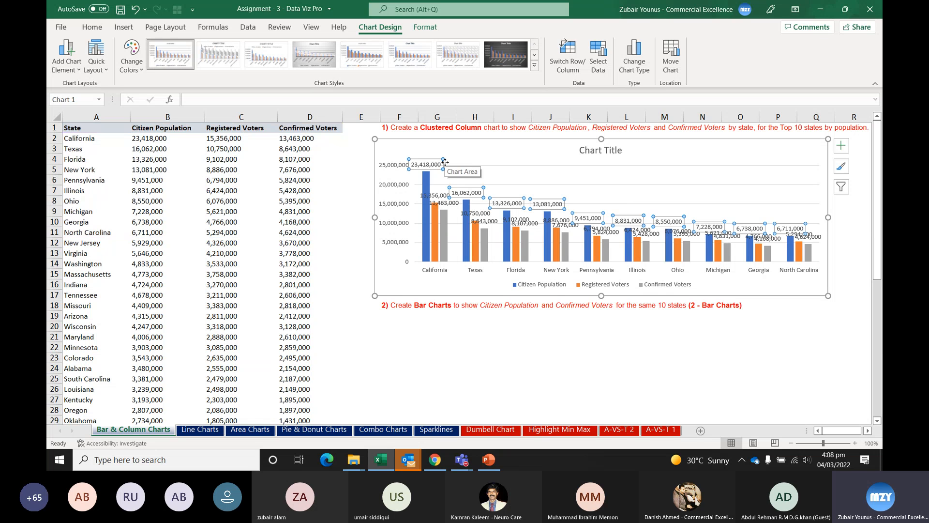
click(459, 213)
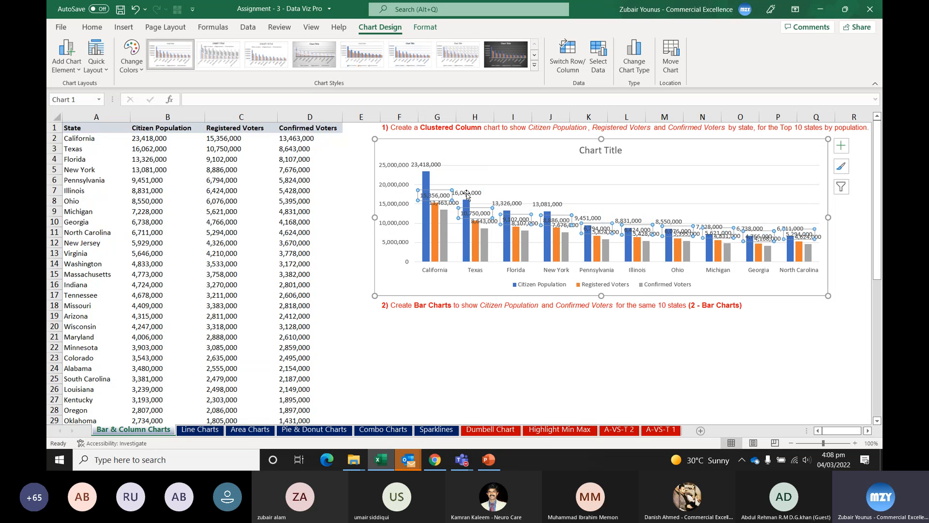
click(467, 193)
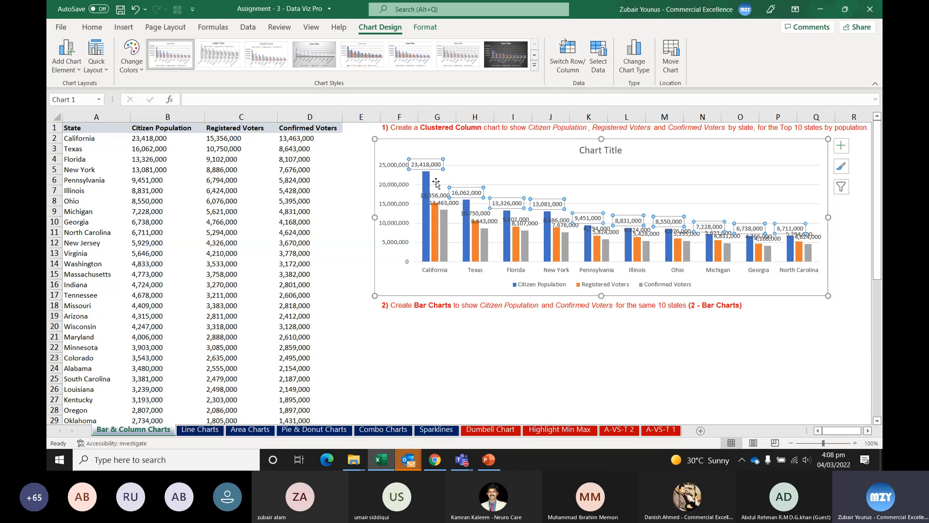
right_click(432, 169)
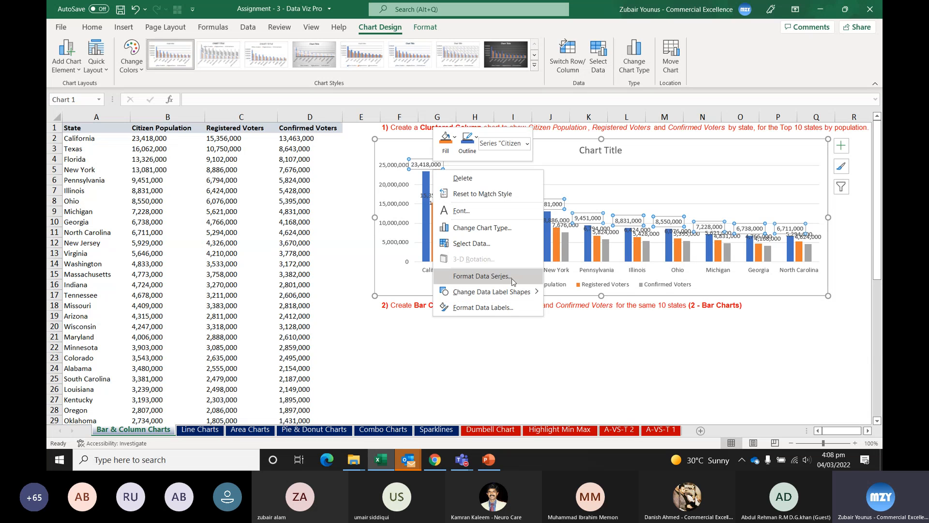
click(503, 309)
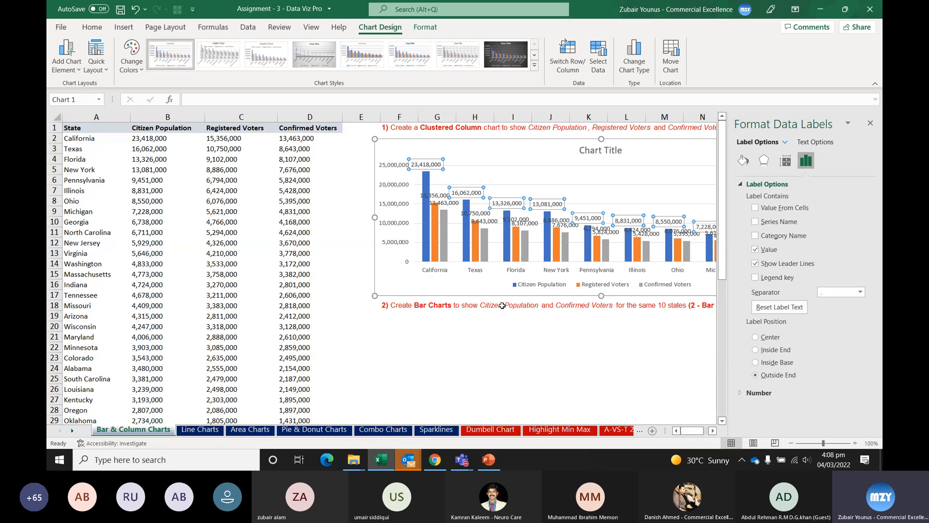
click(805, 143)
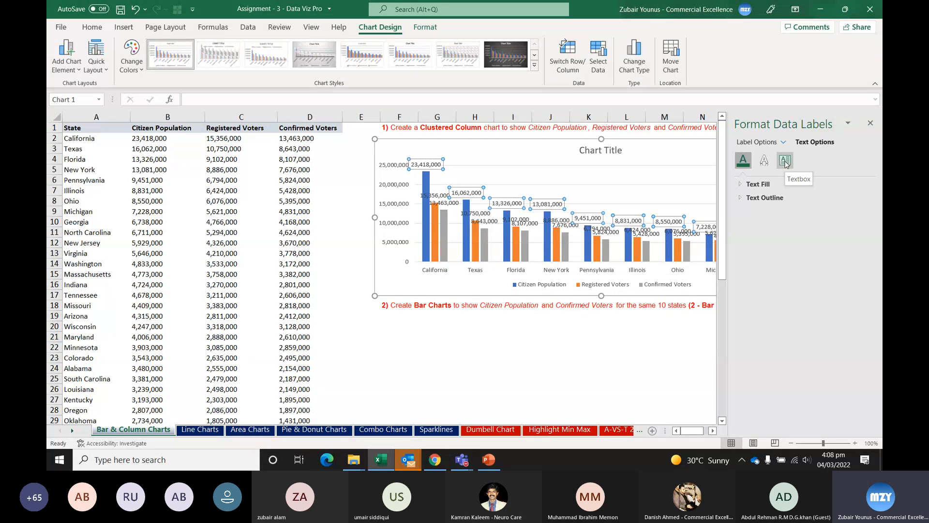
click(785, 164)
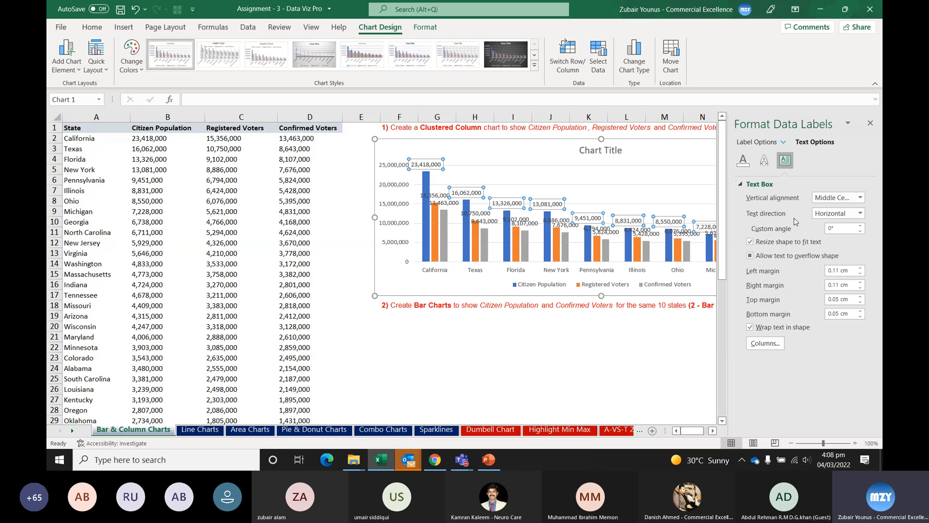
click(854, 215)
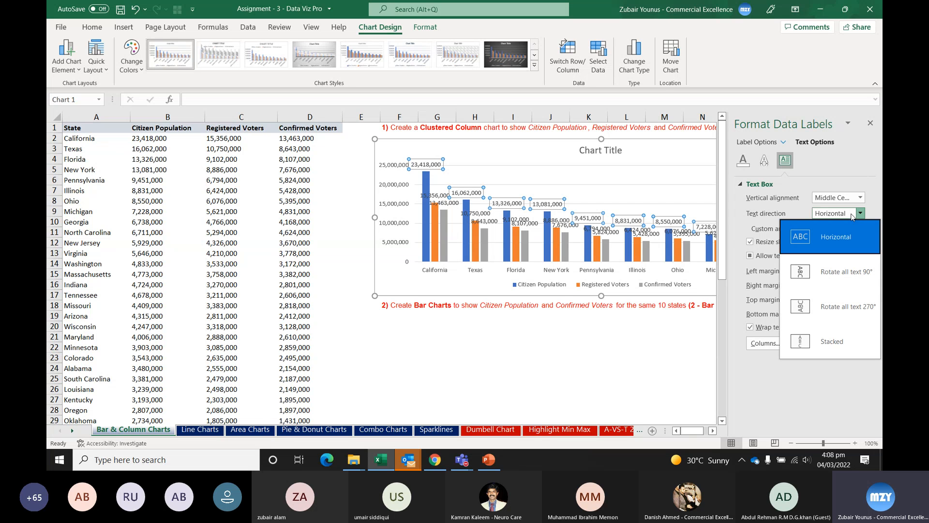
click(829, 307)
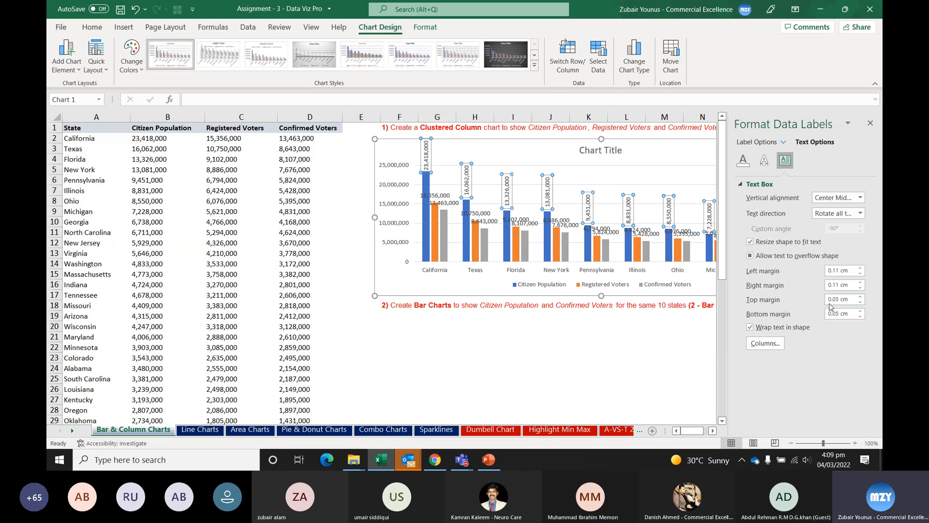
Step: Rotate the Registered Voters and Confirmed Voters data labels 270° as well, and close the label formatting options
click(448, 194)
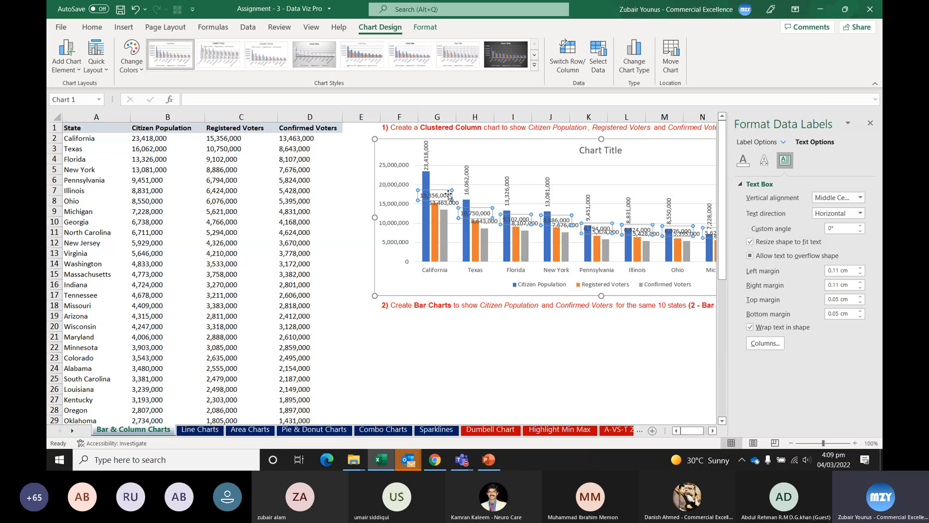
key(F4)
click(449, 202)
click(855, 214)
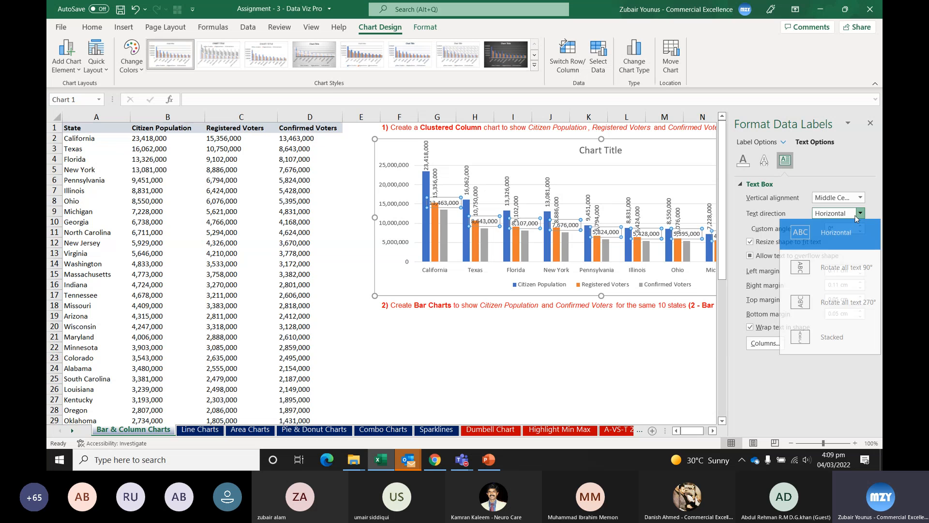
click(831, 305)
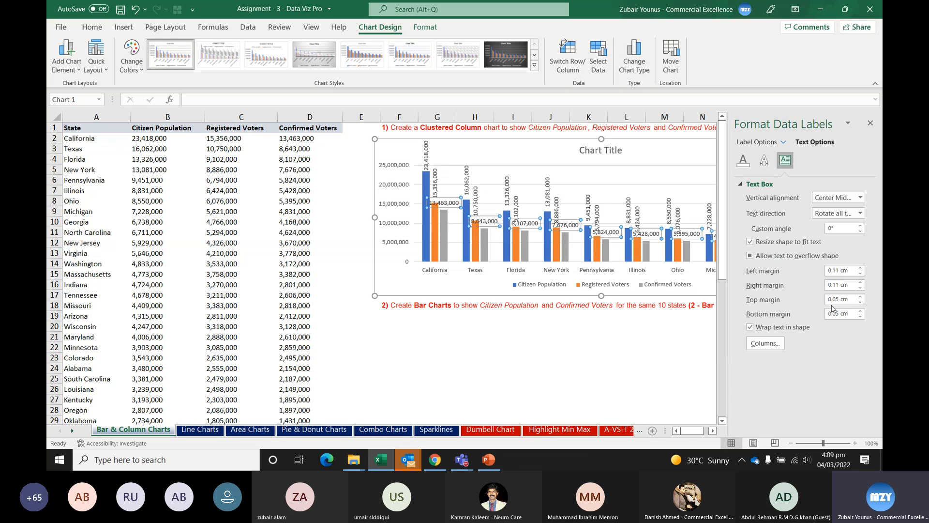
click(870, 123)
click(834, 242)
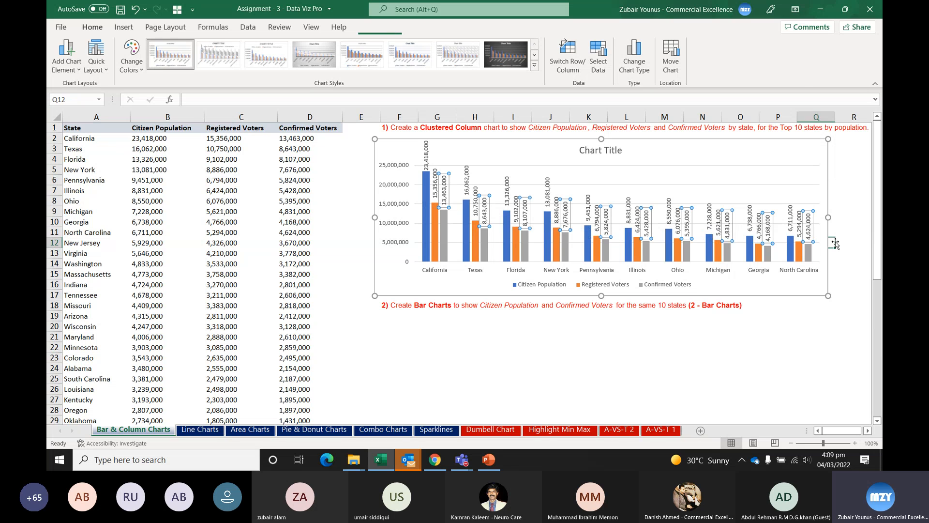
Step: Stretch the chart's plot area slightly upward towards the chart title
ctrl+scroll(840, 238, up, 2)
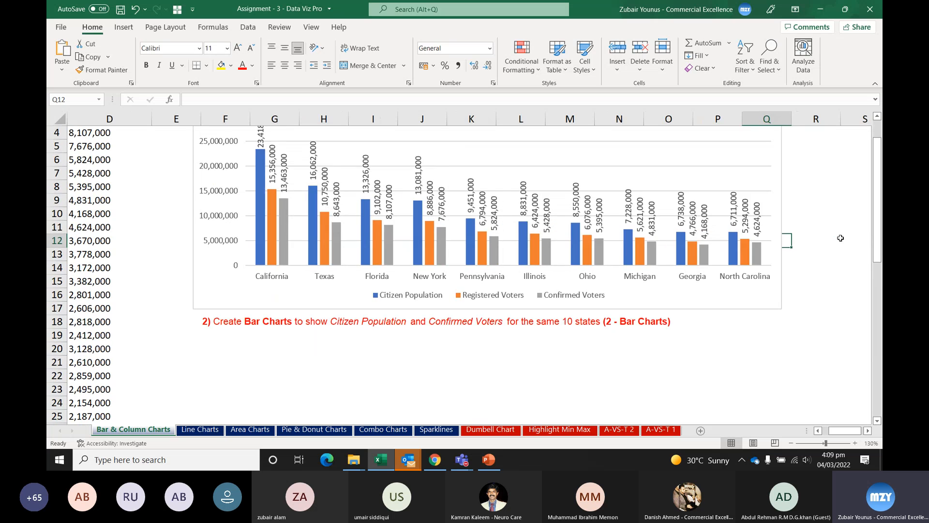
scroll(841, 238, up, 1)
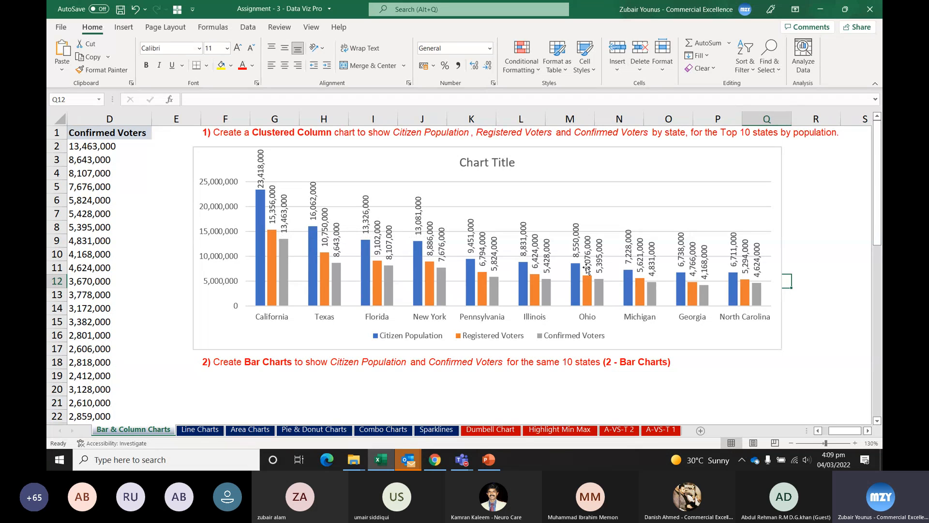
click(514, 185)
mouse_move(508, 180)
mouse_down()
mouse_move(509, 167)
mouse_move(513, 175)
mouse_up()
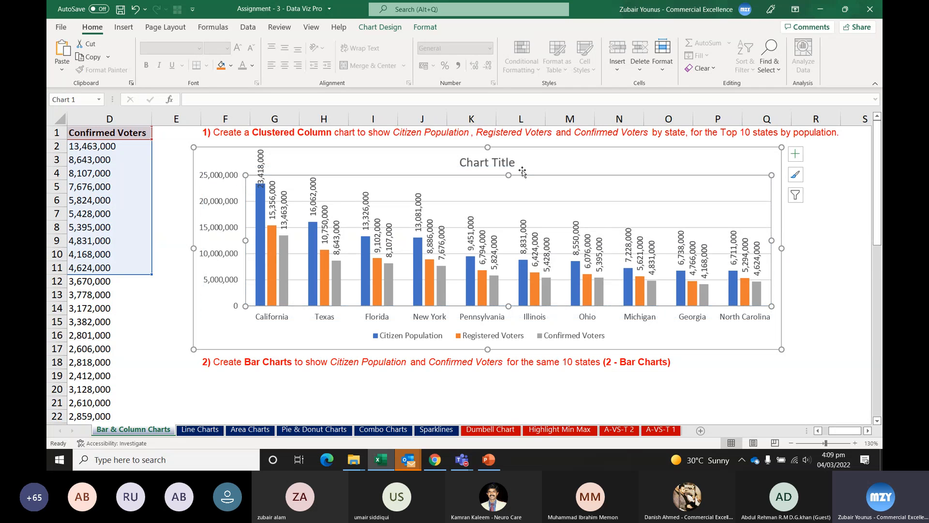
Step: Set the text direction of the Citizen Population data labels to Rotate all text 90°
click(810, 229)
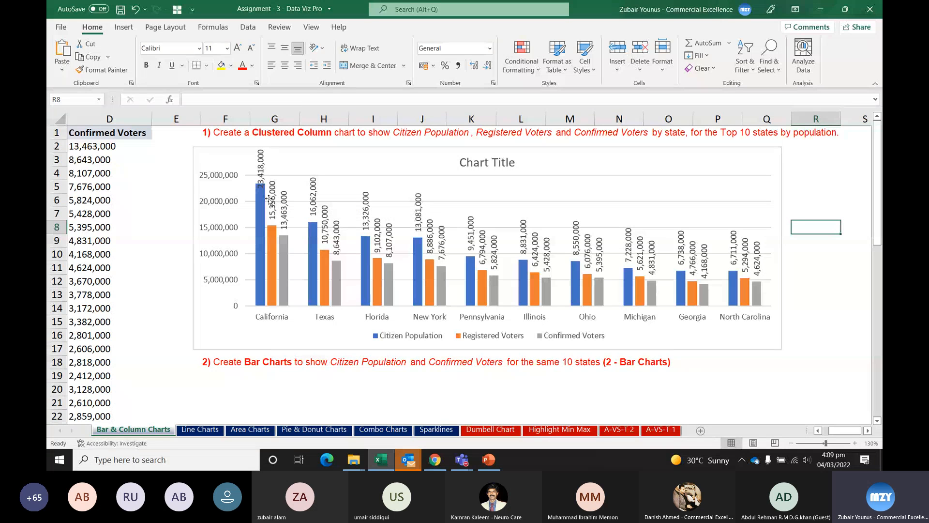
click(261, 177)
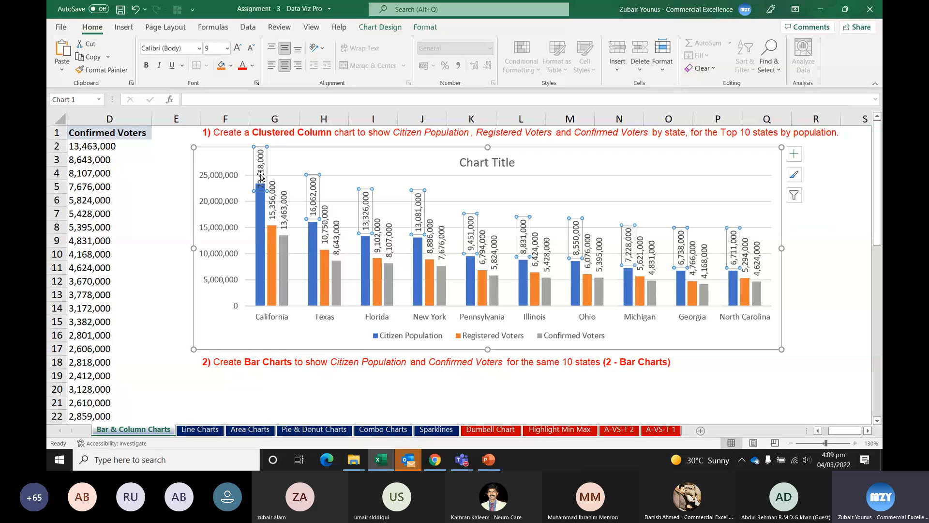
right_click(262, 177)
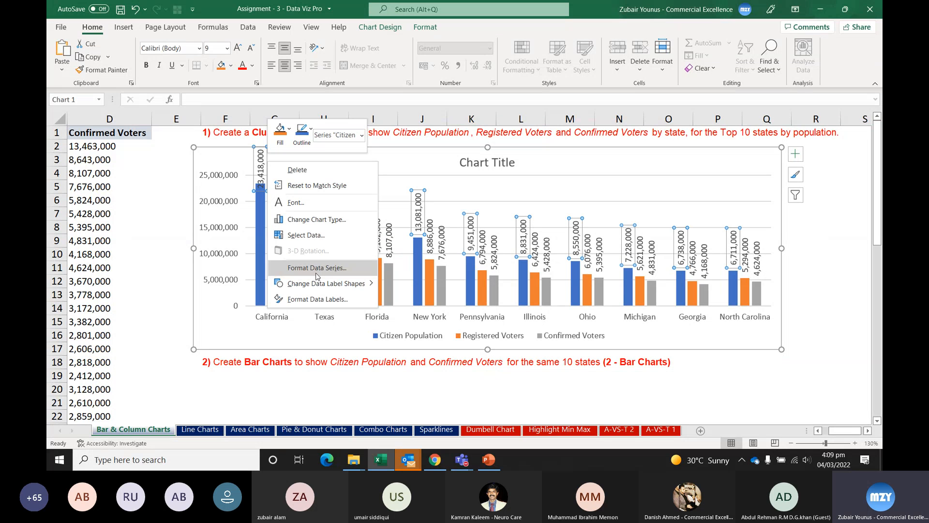
click(331, 300)
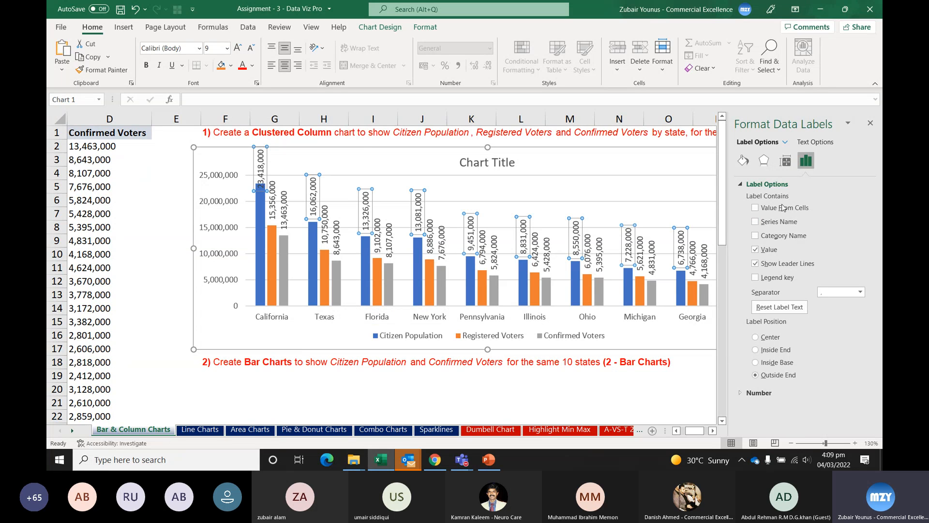
click(813, 143)
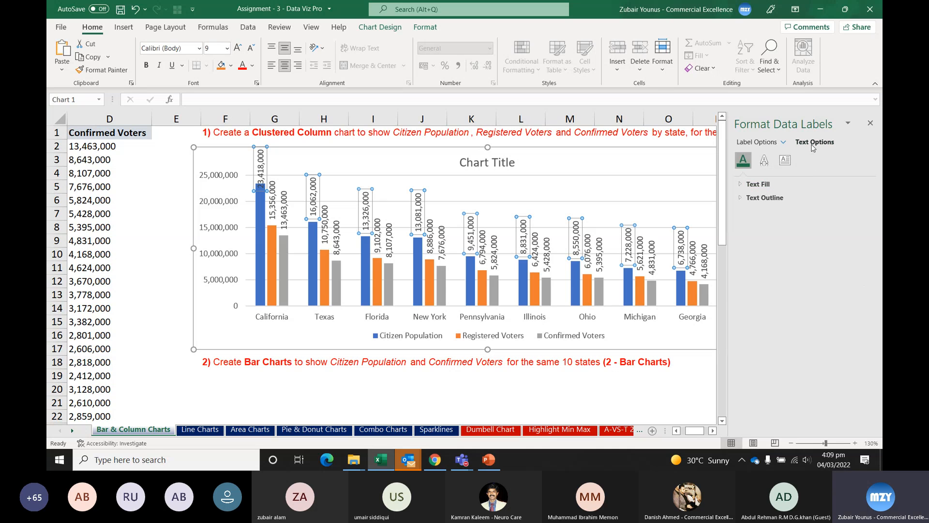
click(785, 162)
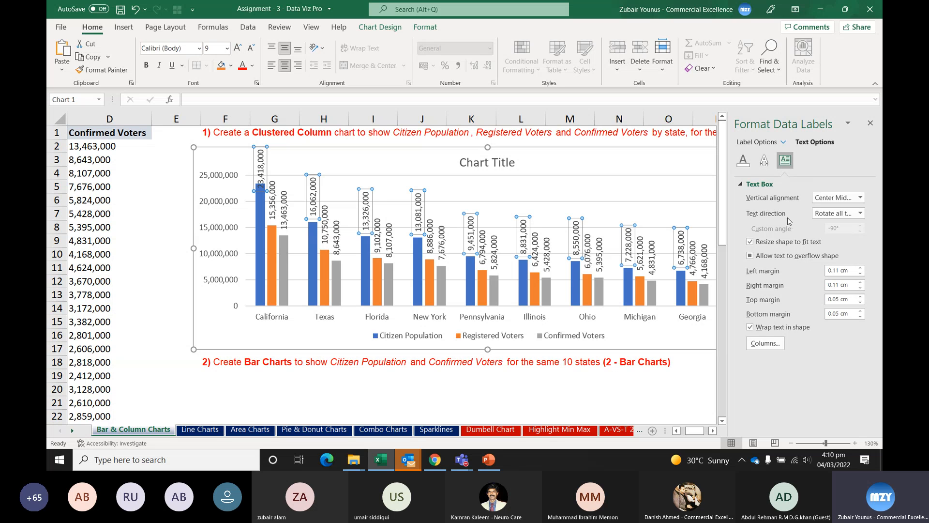
click(846, 214)
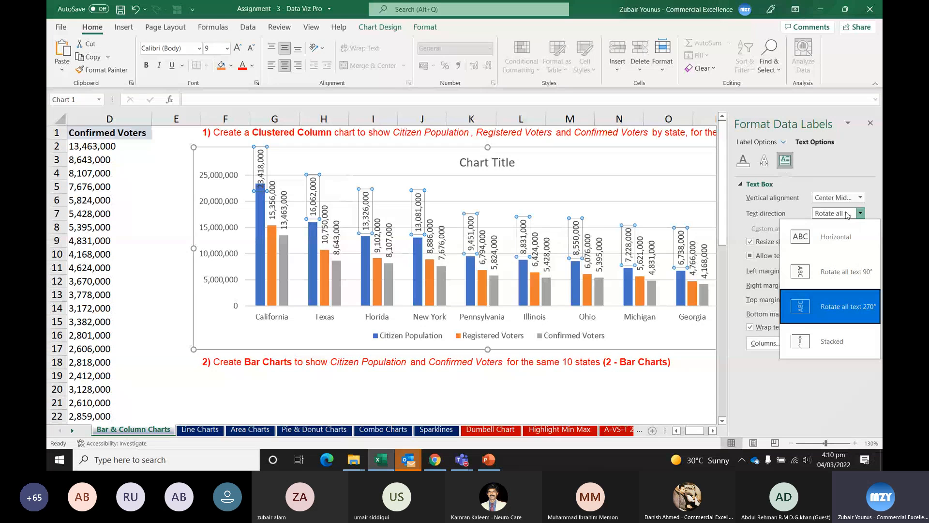
click(835, 265)
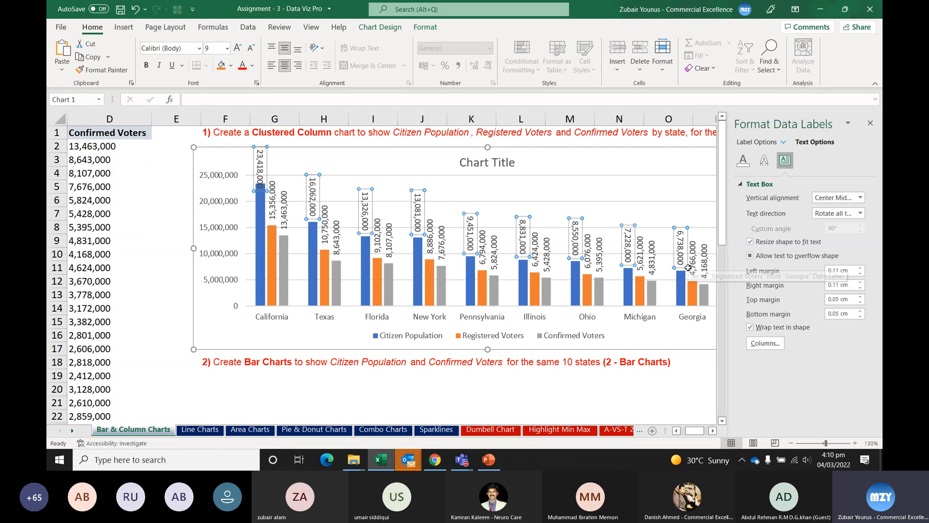
Step: Return the Citizen Population data labels to Rotate all text 270° and close the label formatting options
click(863, 213)
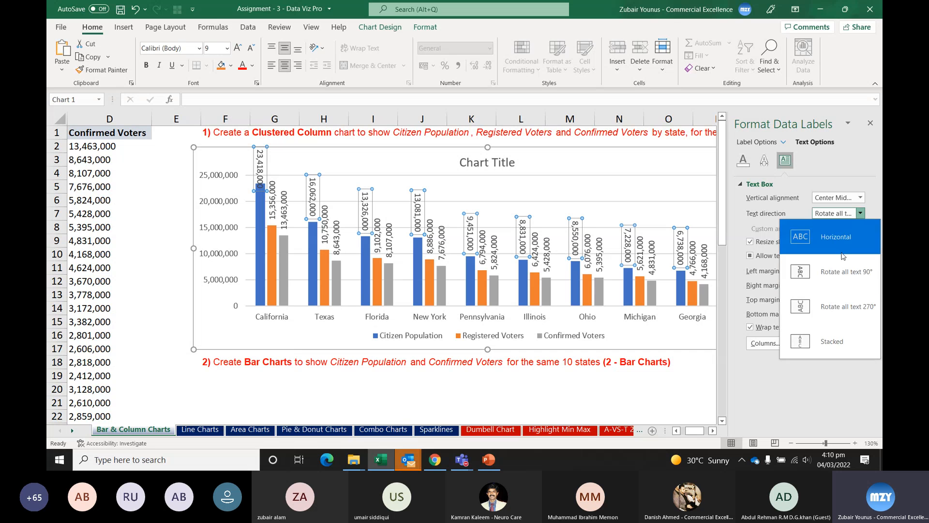
click(829, 302)
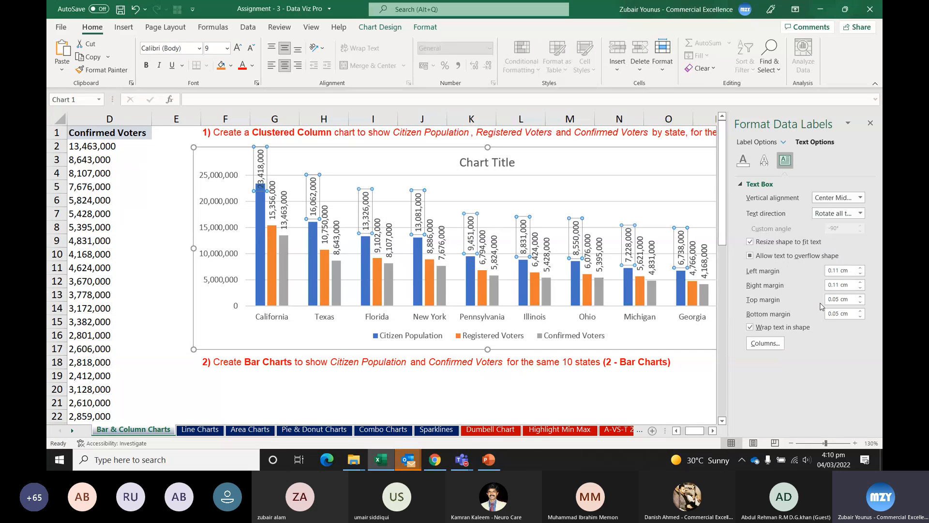
click(870, 124)
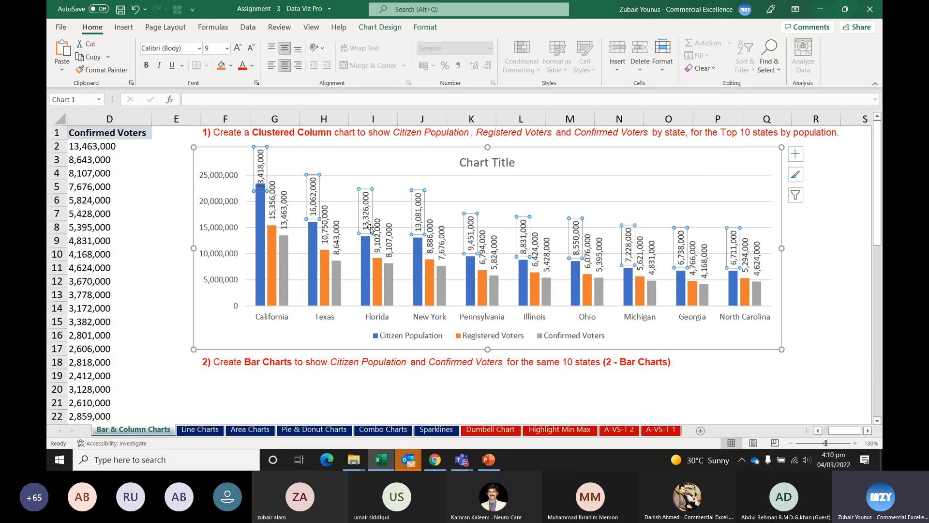
click(172, 192)
Step: Insert a 2-D clustered bar chart of Citizen Population for the top ten states, using A1:B11
scroll(176, 187, down, 3)
scroll(182, 177, down, 1)
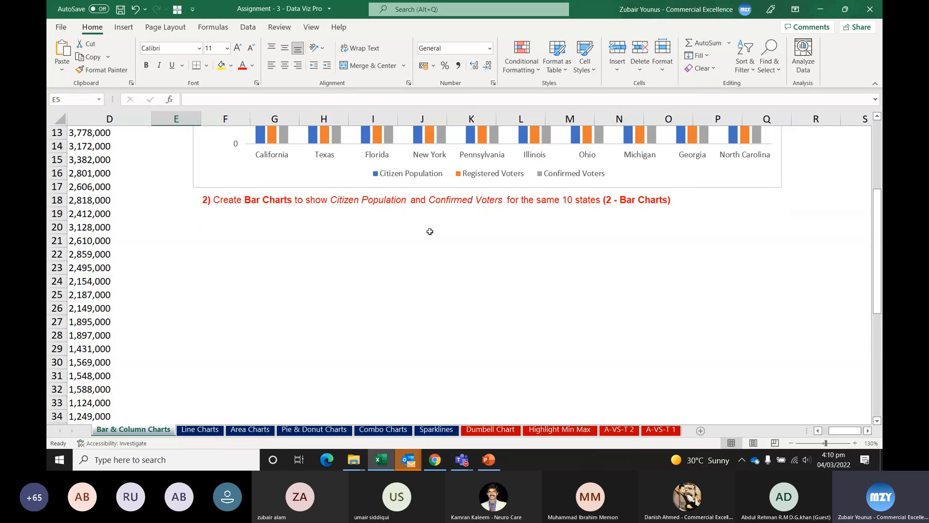
scroll(430, 230, down, 1)
scroll(493, 228, up, 3)
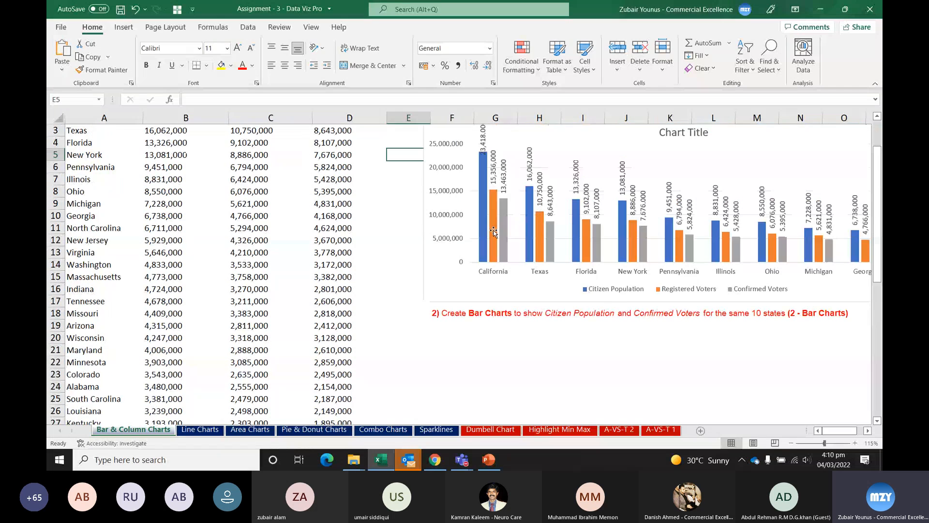
scroll(244, 171, up, 1)
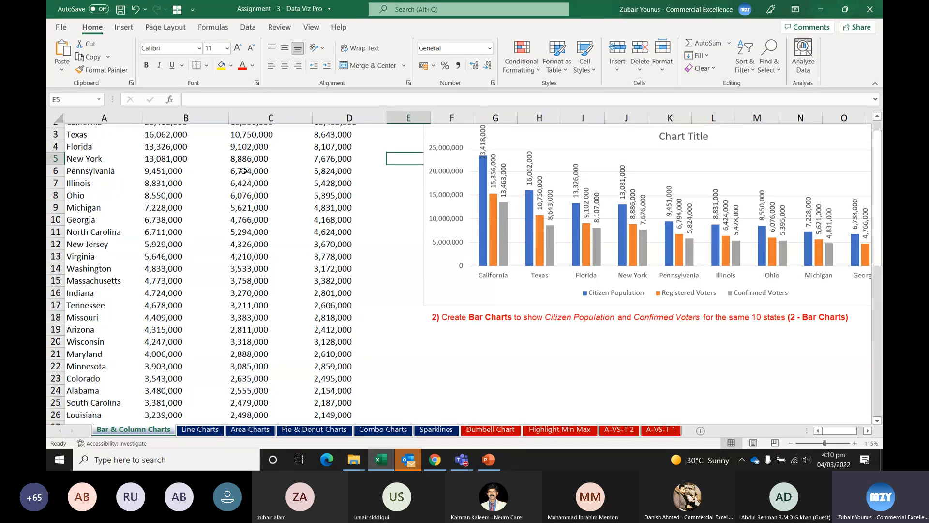
scroll(243, 170, up, 1)
drag(76, 130, 65, 233)
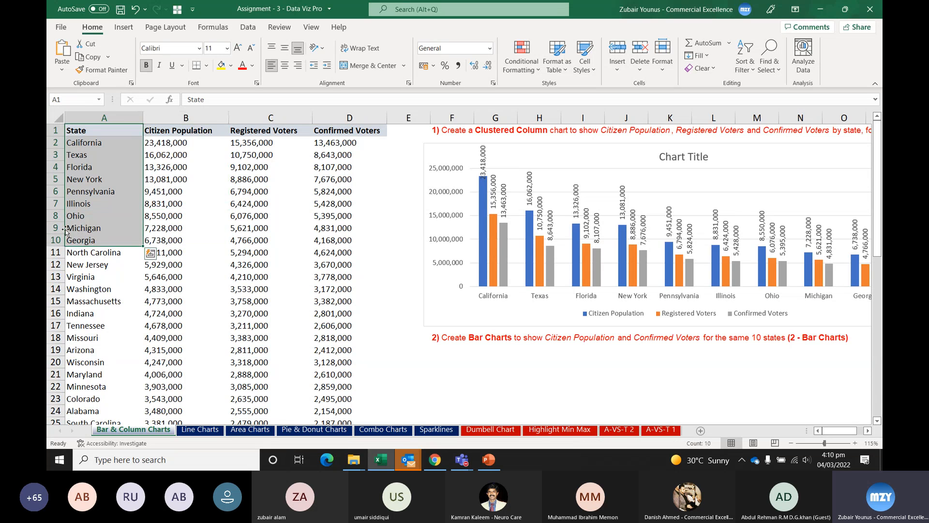
key(shift+Down)
key(shift+Right)
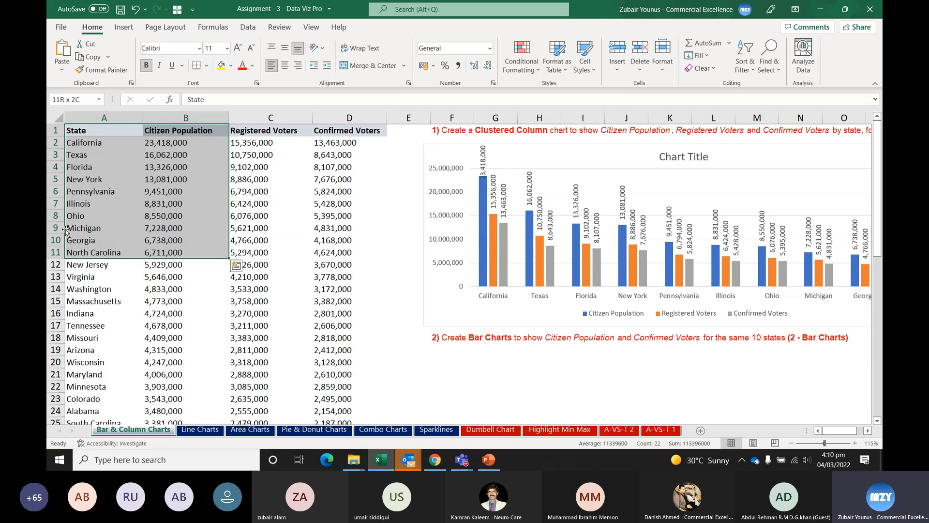
click(124, 29)
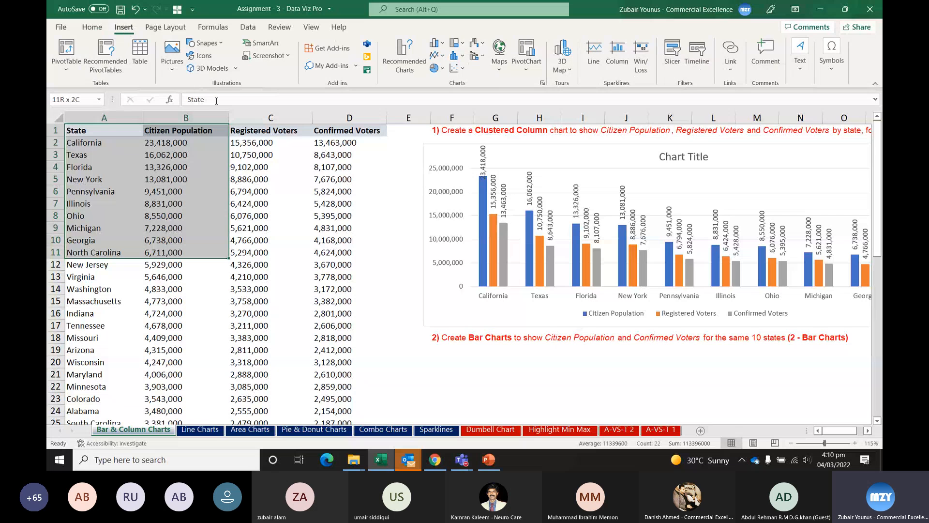
click(437, 44)
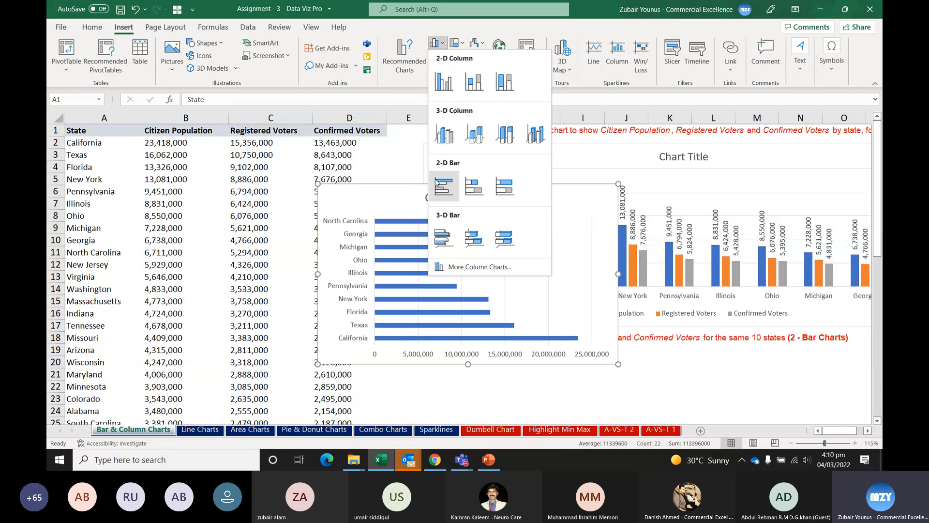
click(443, 187)
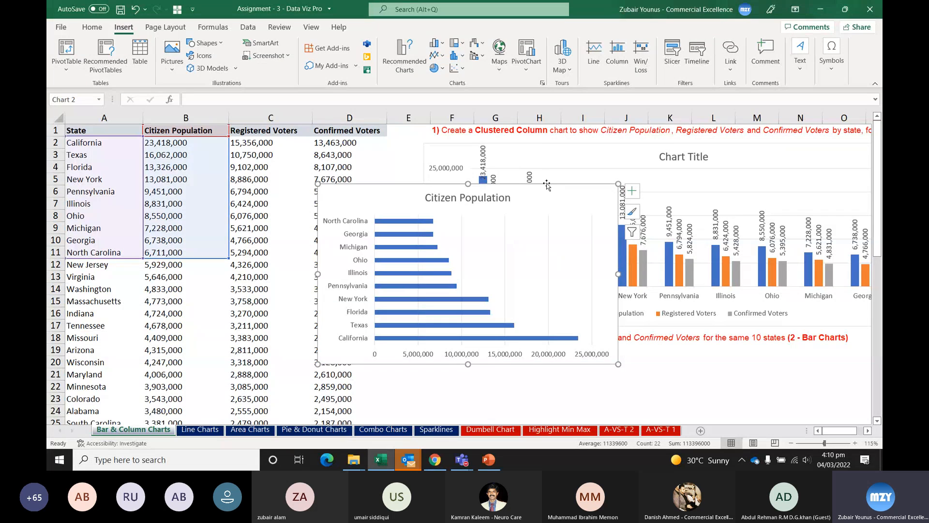
Step: Move the Citizen Population bar chart directly below the task 2 instruction and deselect it
scroll(575, 254, down, 3)
scroll(574, 253, down, 2)
scroll(574, 254, down, 2)
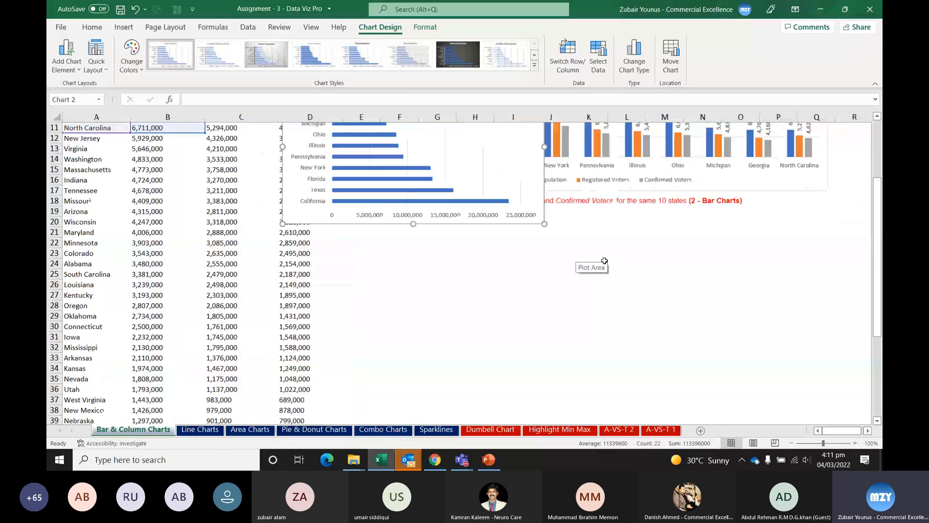
drag(471, 183, 548, 296)
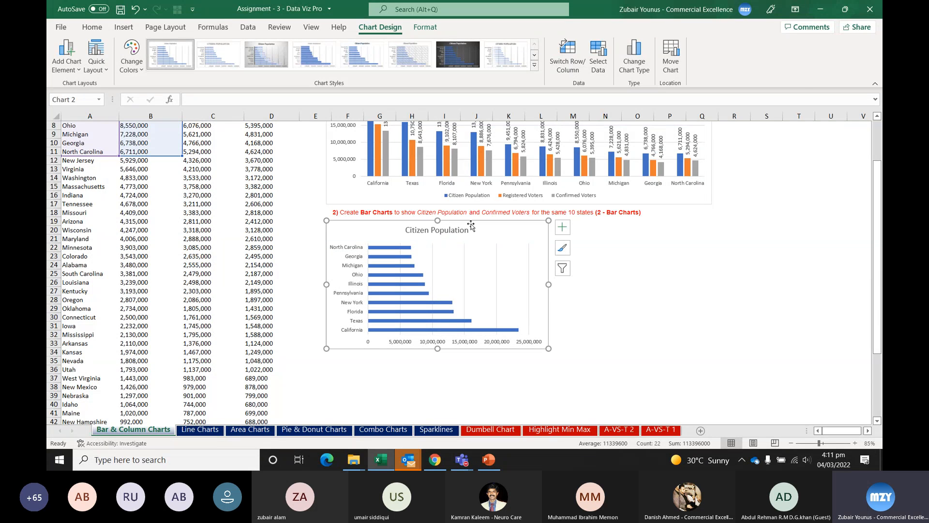
click(504, 221)
Step: Select the State header and the top ten state names in A1:A11
scroll(254, 250, up, 3)
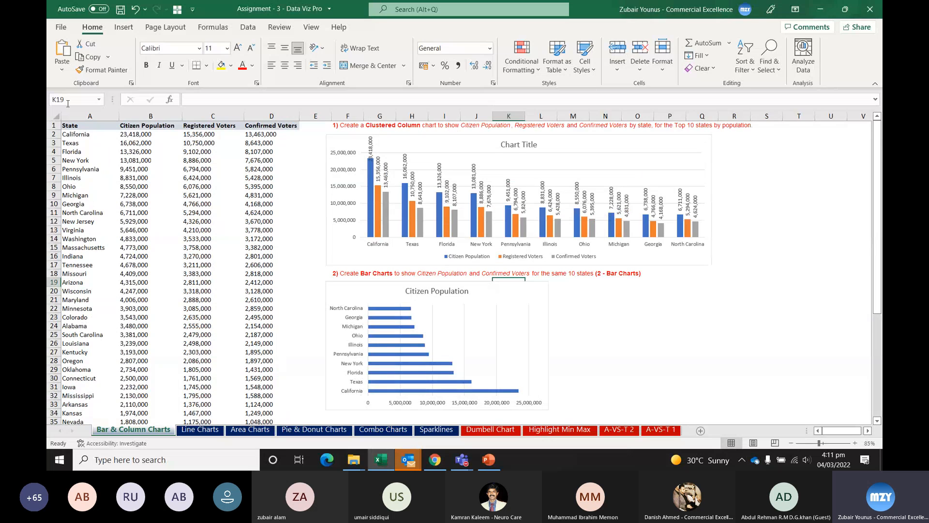
drag(72, 127, 83, 213)
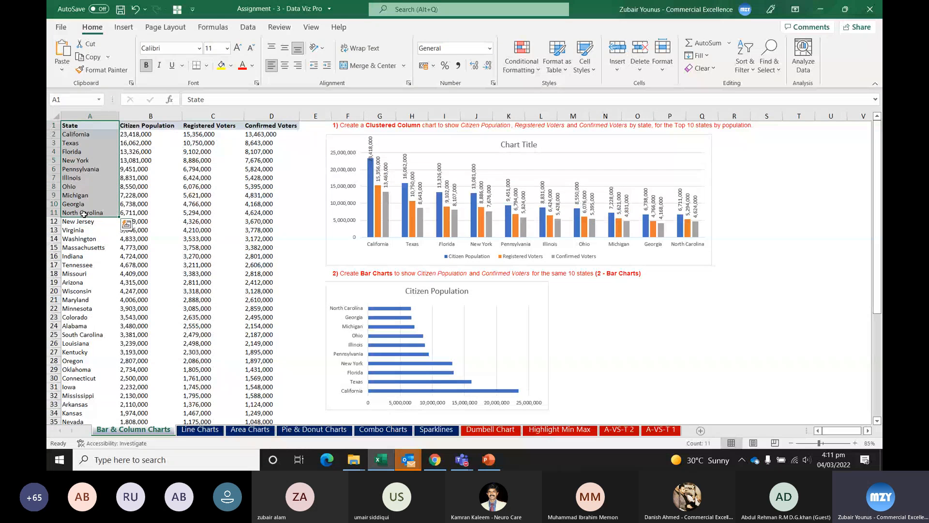
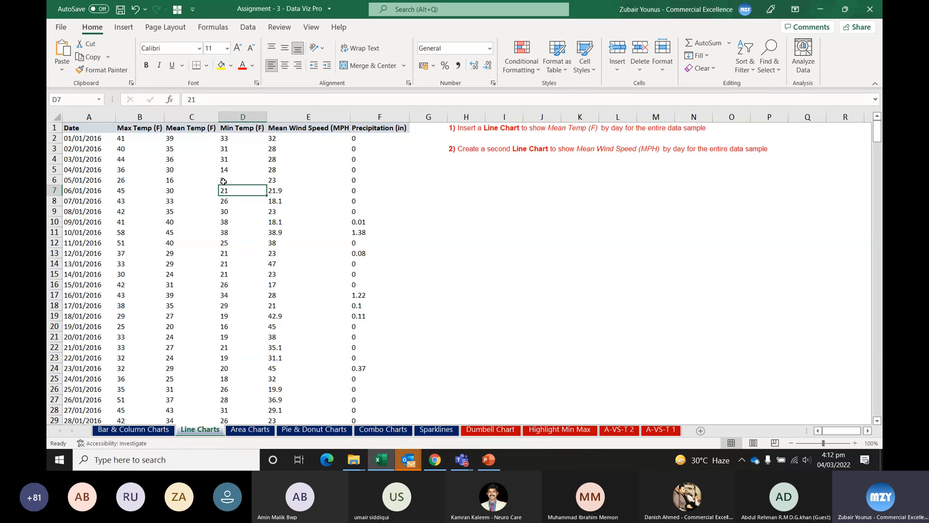
click(105, 127)
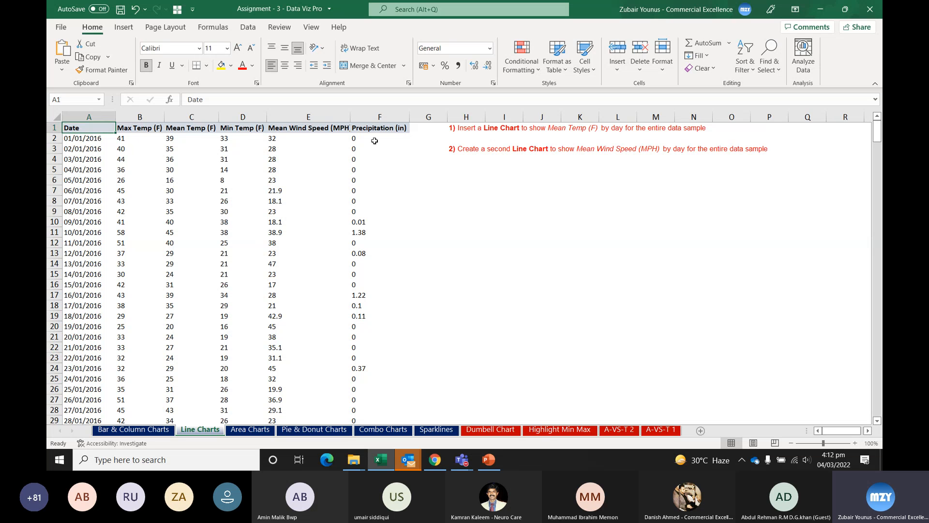
key(ctrl+Down)
key(ctrl+shift+Down)
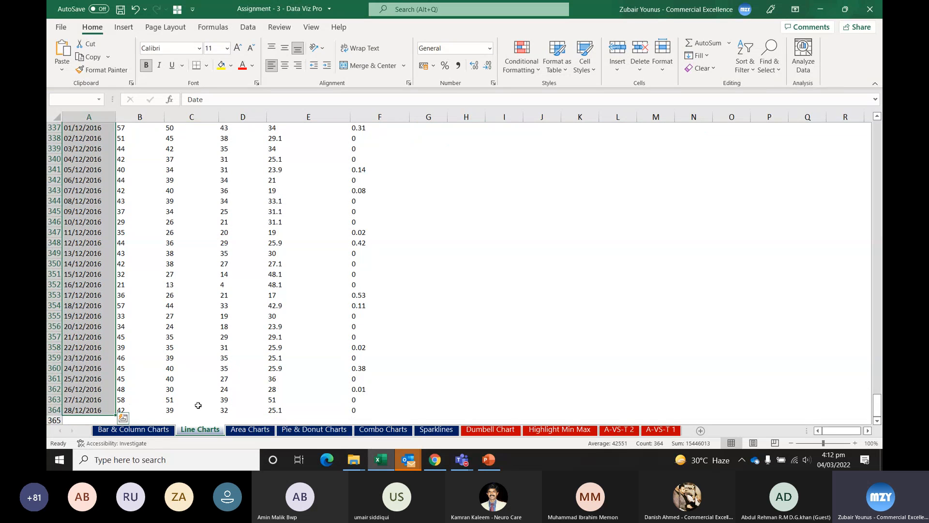
drag(207, 410, 185, 130)
key(ctrl+q)
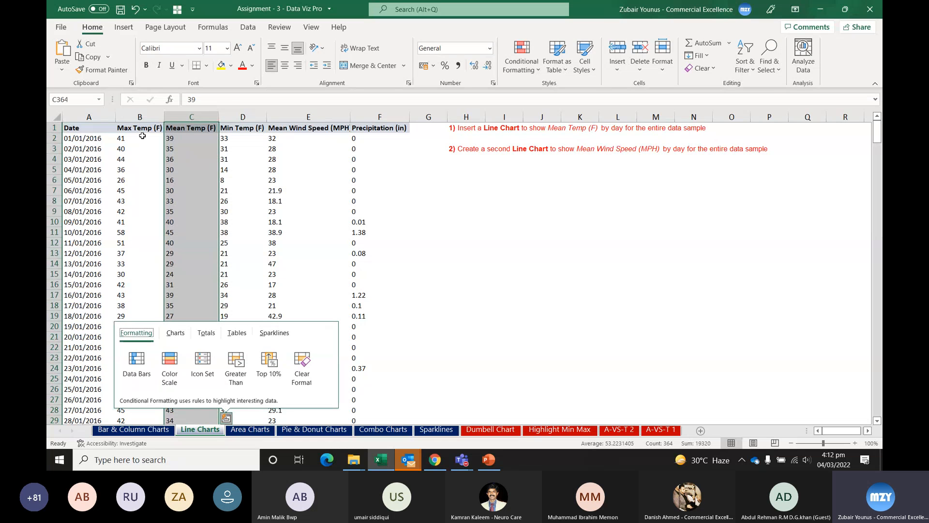
click(220, 162)
Step: Insert a 2-D line chart of Mean Temp (F) by Date, using both full columns with headers down to the last data row
click(190, 126)
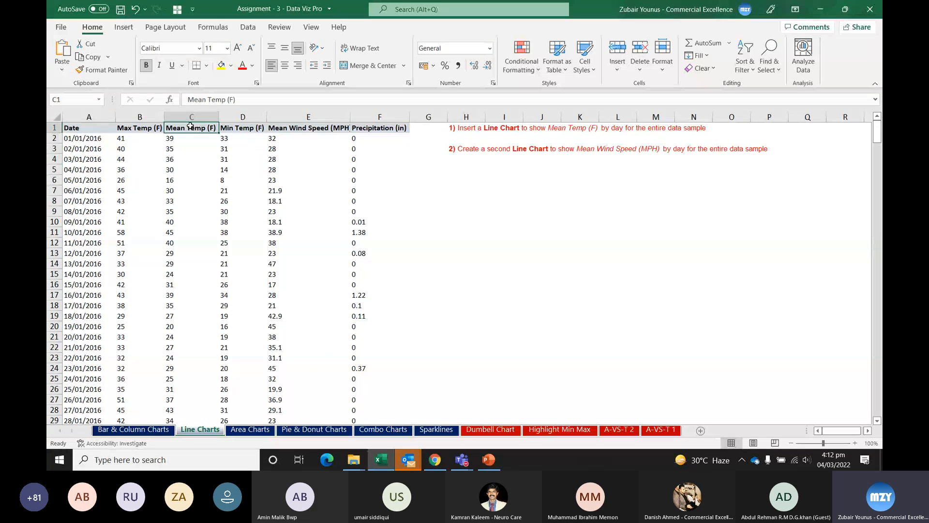
key(ctrl+shift+Down)
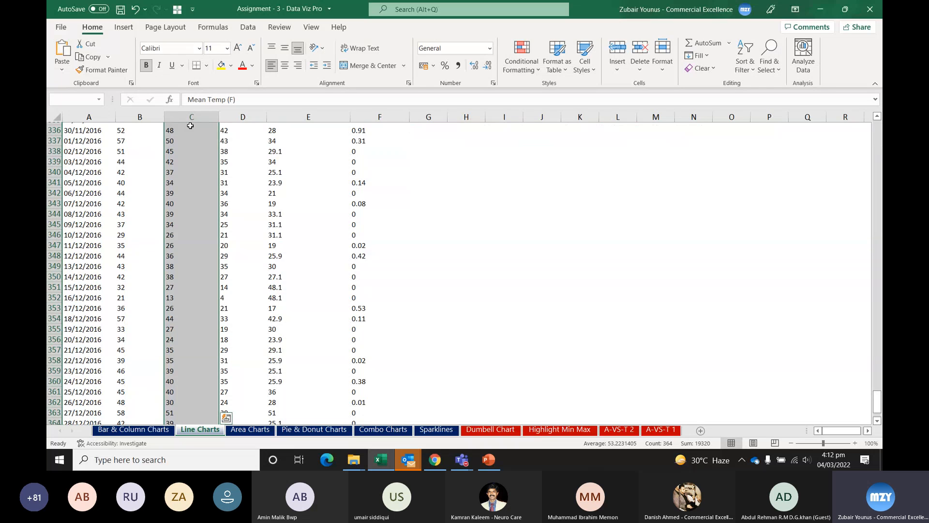
scroll(199, 251, up, 20)
scroll(199, 251, up, 20)
drag(69, 124, 97, 399)
scroll(226, 234, up, 20)
scroll(235, 230, up, 9)
scroll(235, 227, up, 20)
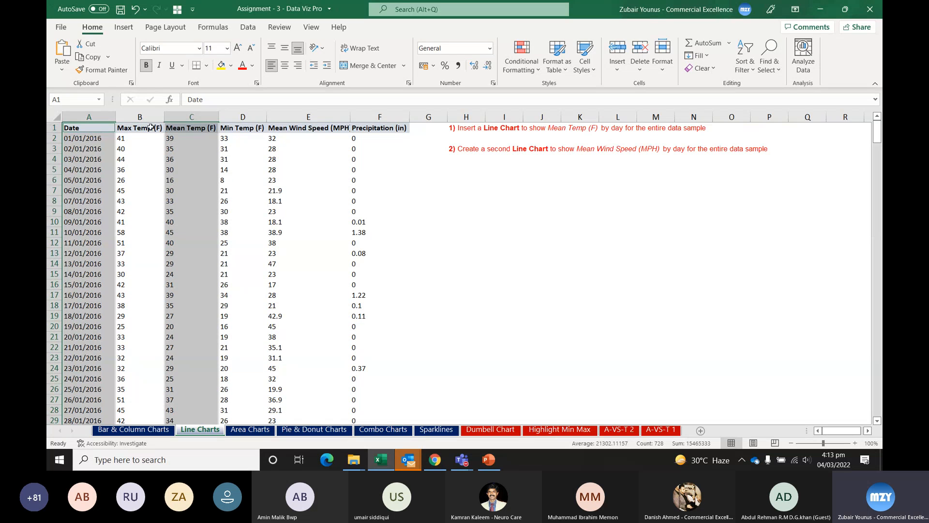
click(124, 27)
click(437, 55)
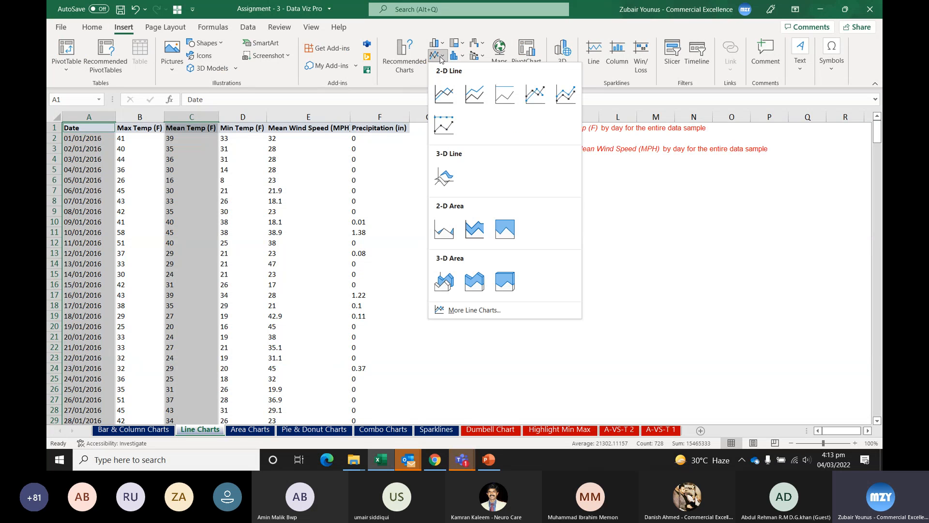
click(455, 91)
Step: Place the Mean Temp (F) line chart below the task 2 instruction, widen it through column P and adjust its height
drag(545, 194, 656, 160)
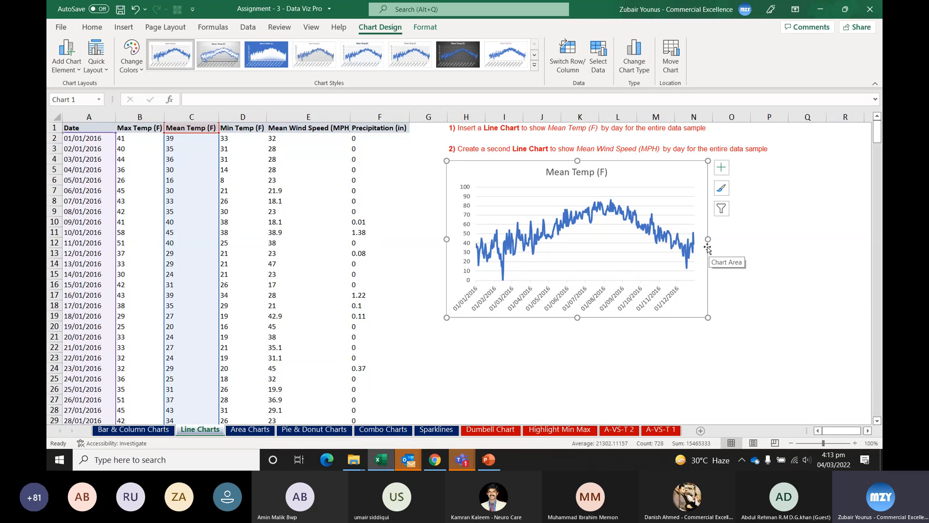
drag(708, 249, 780, 215)
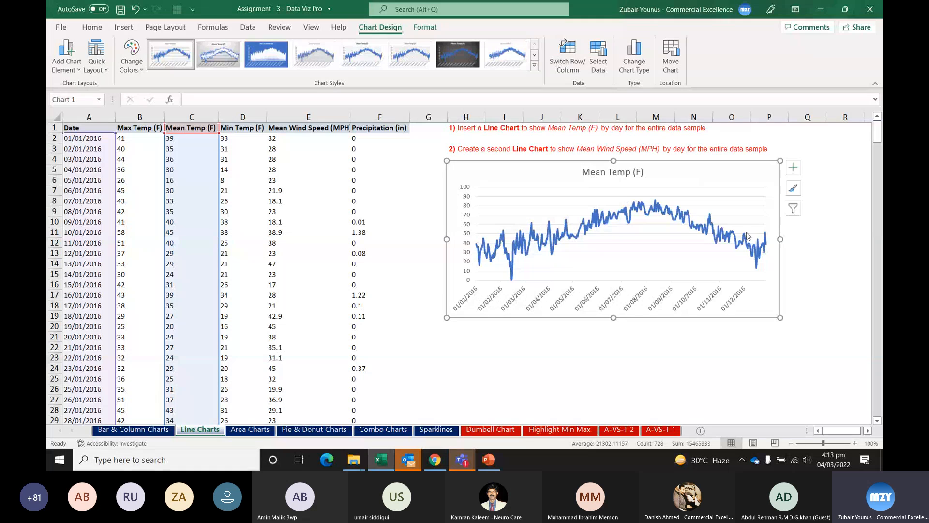
drag(613, 317, 613, 292)
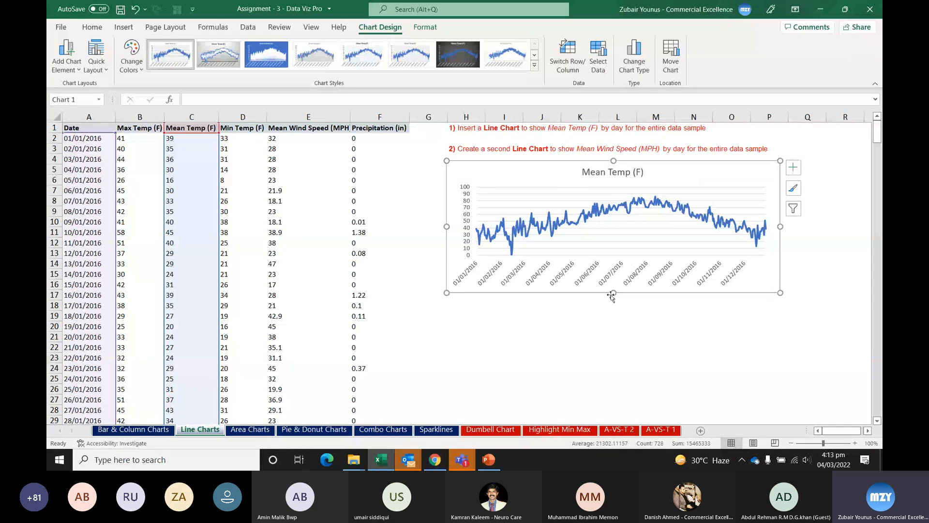
drag(612, 293, 619, 315)
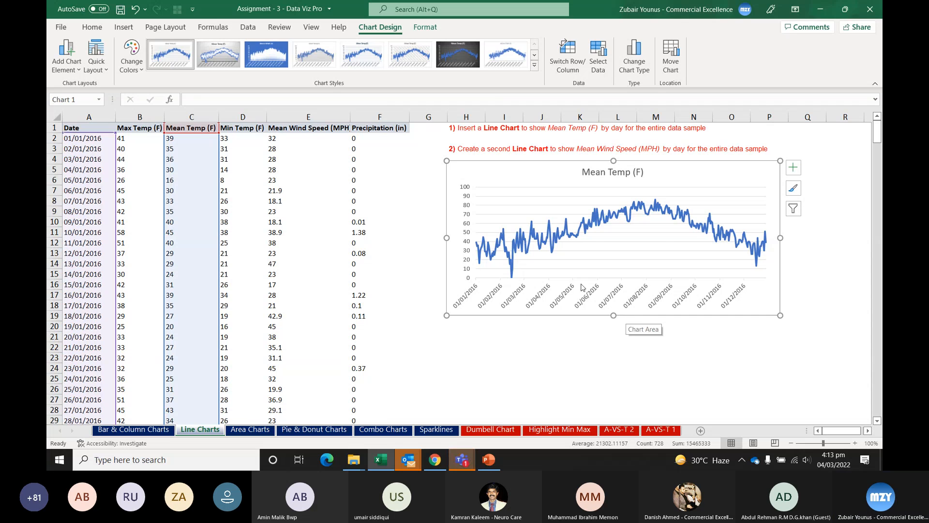
Step: Duplicate the Mean Temp (F) line chart and place the copy directly beneath the original
click(478, 149)
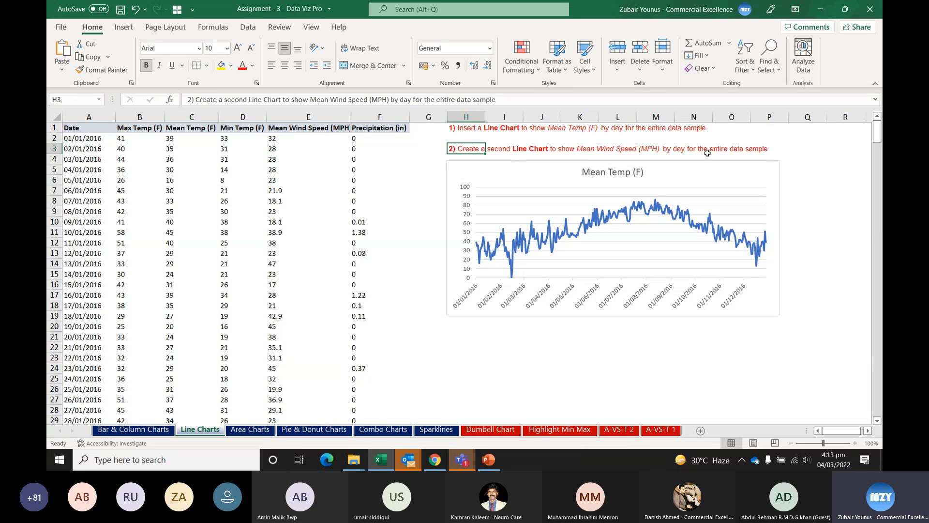
click(305, 129)
click(301, 139)
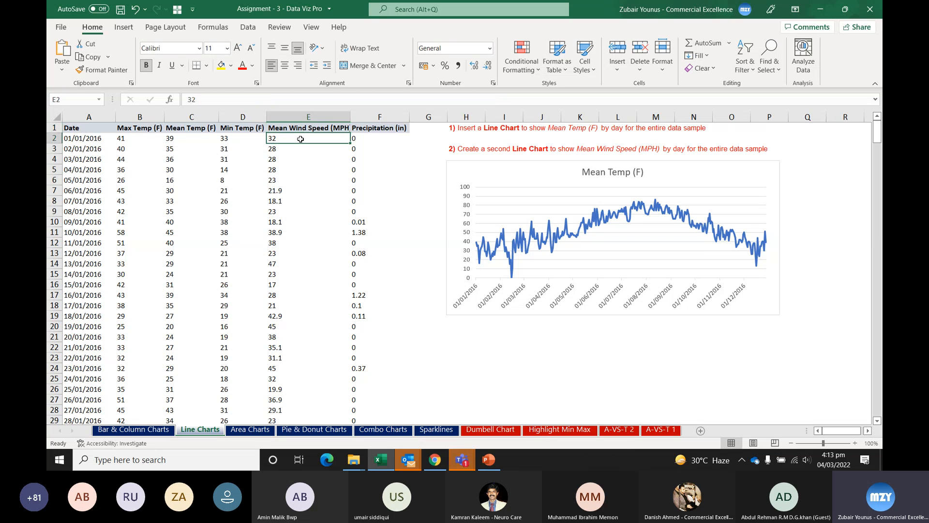
click(526, 169)
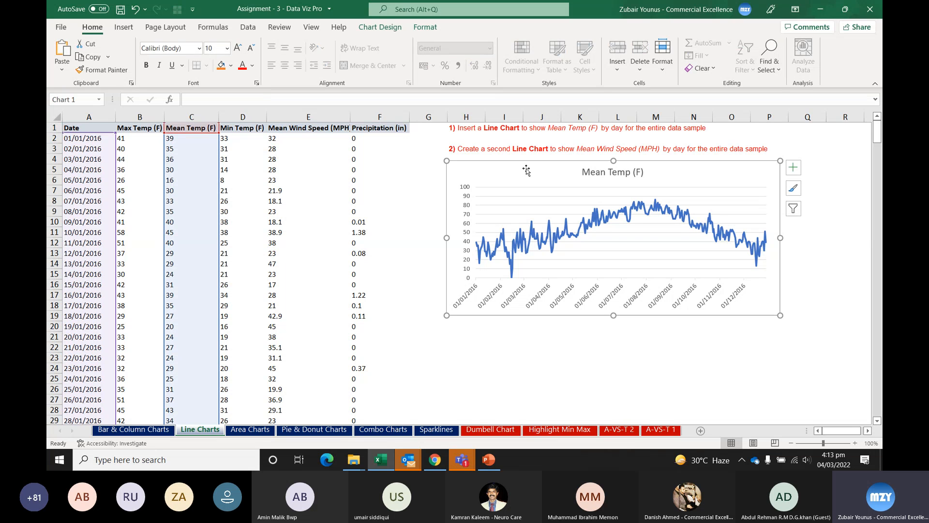
scroll(527, 169, down, 1)
click(456, 306)
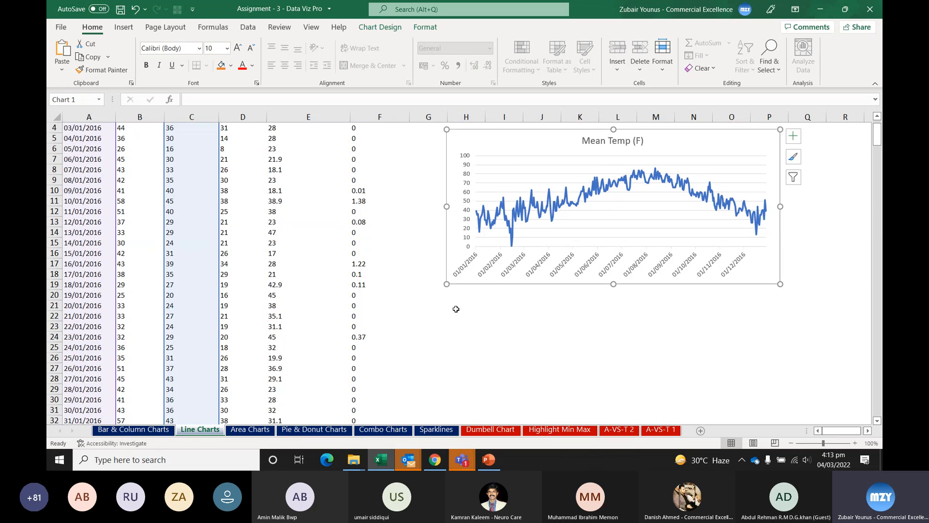
key(ctrl+v)
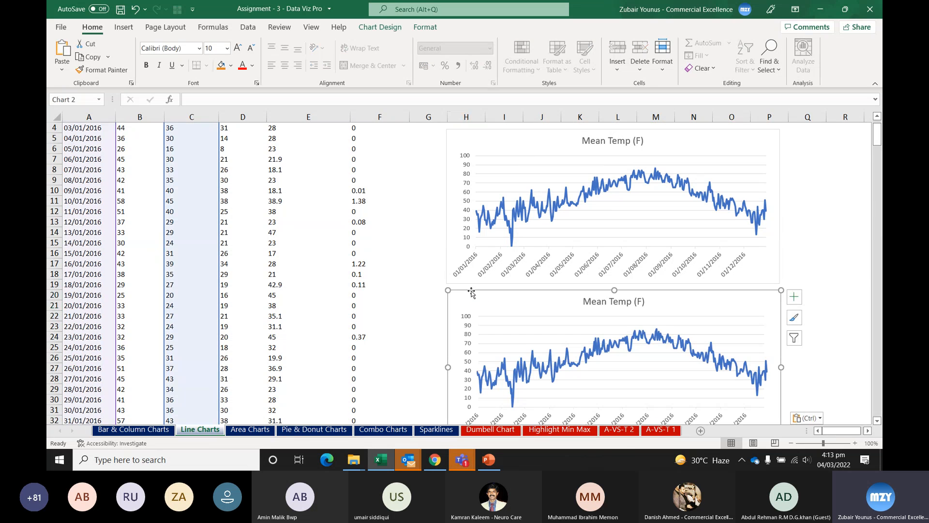
Step: Switch the copied line chart's data series from Mean Temp (F) to the Mean Wind Speed (MPH) column
scroll(805, 240, up, 1)
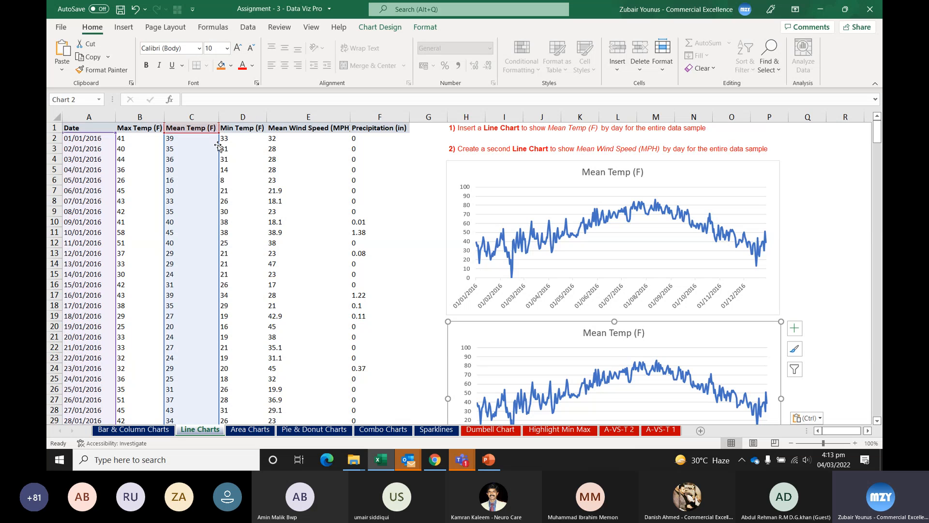
drag(218, 148, 295, 146)
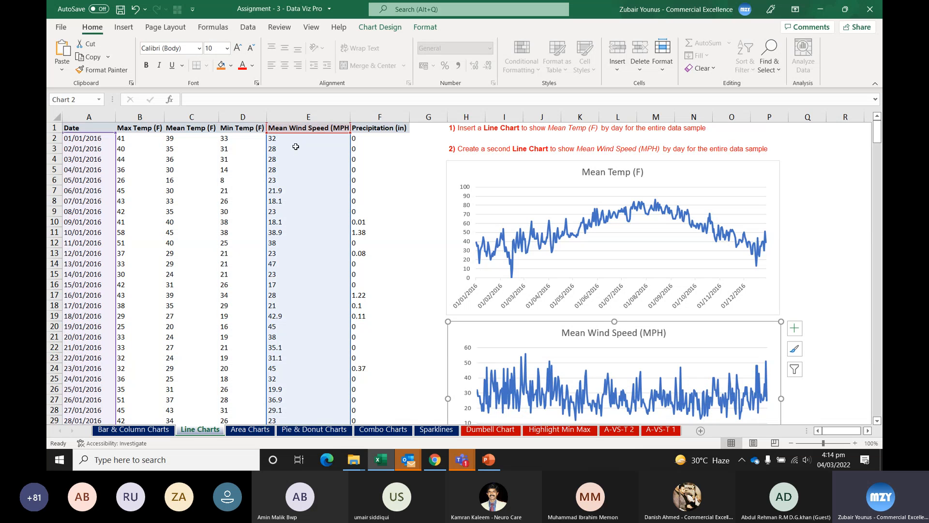
scroll(807, 267, down, 2)
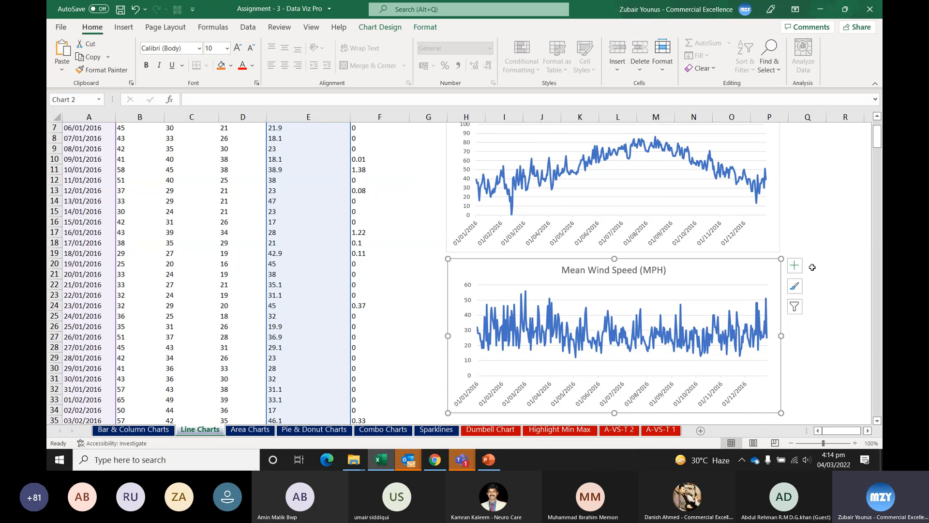
scroll(810, 285, up, 2)
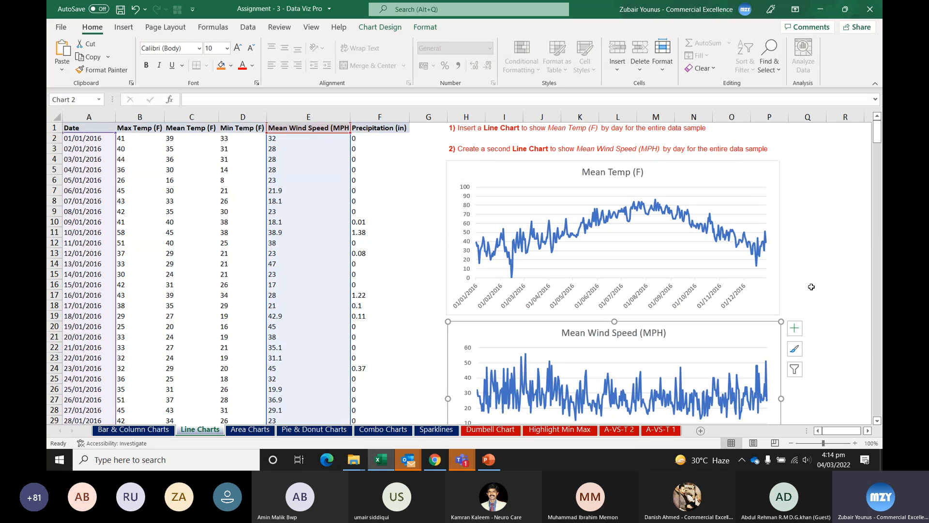
Step: Compare the highlighted source ranges of the Mean Temp and Mean Wind Speed charts with the shared Date column
click(748, 172)
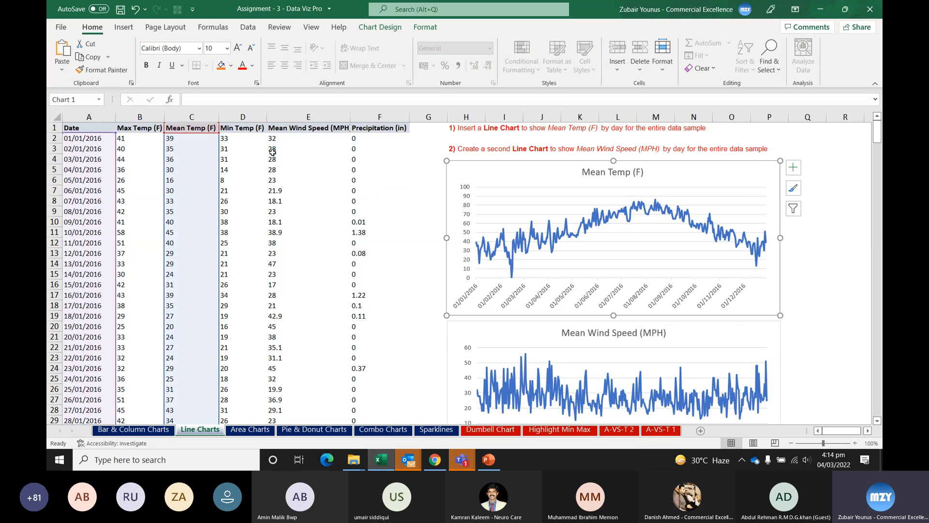
click(672, 333)
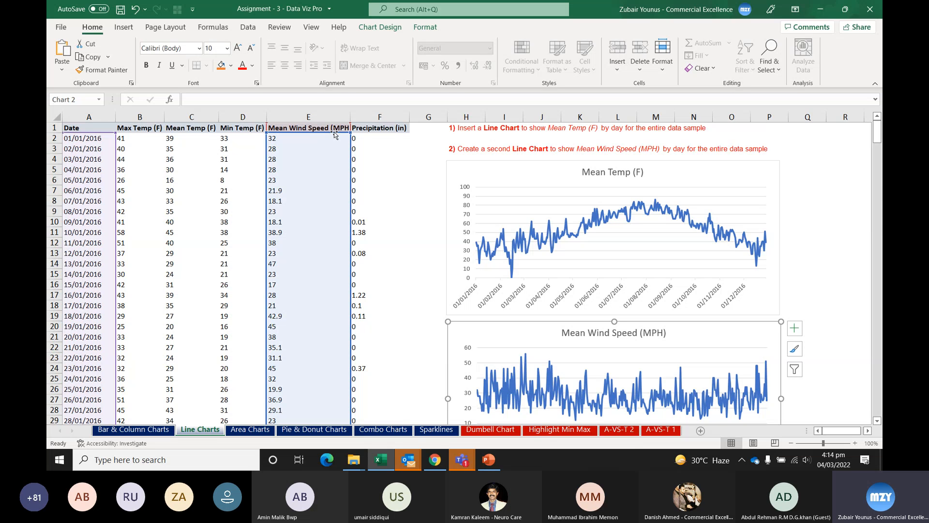
click(817, 275)
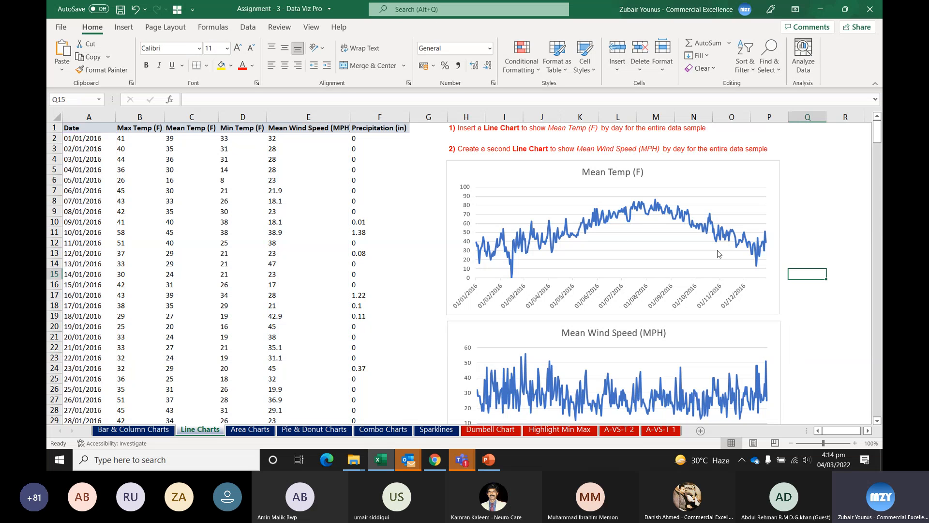
drag(95, 128, 100, 336)
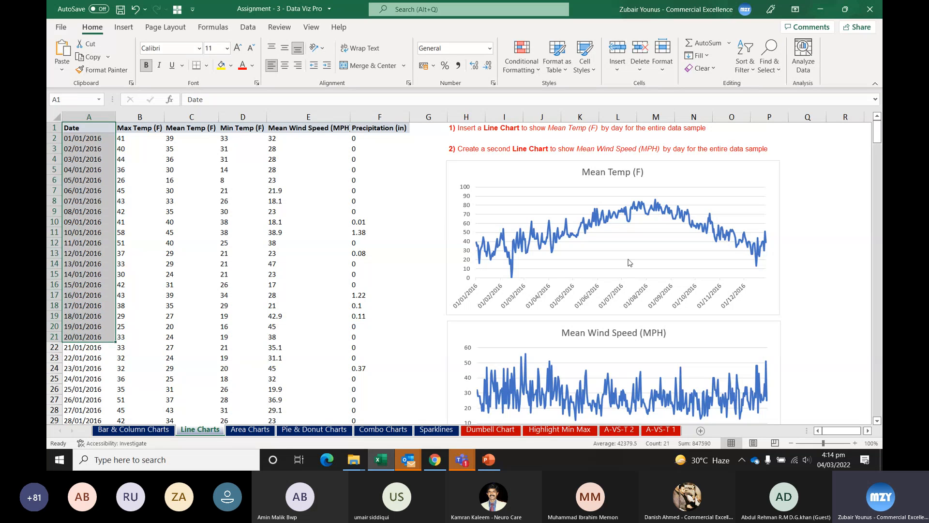
click(751, 175)
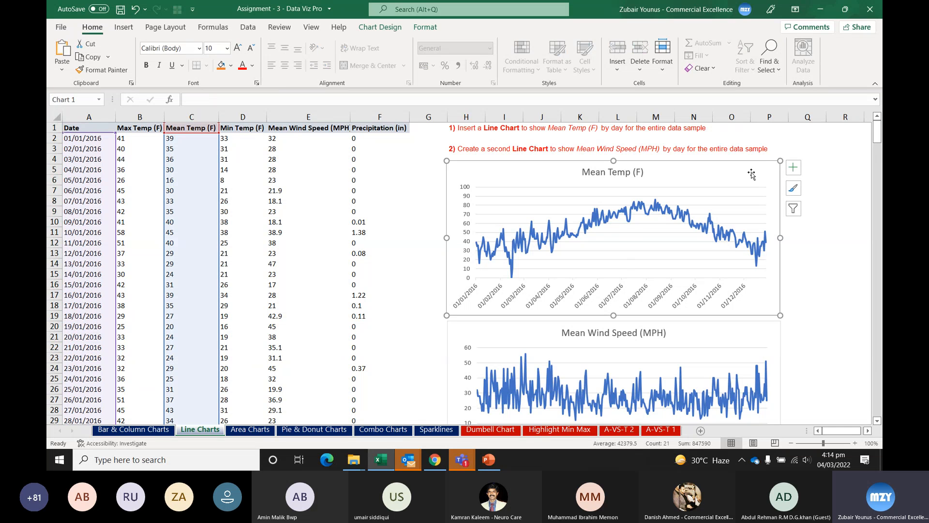
Step: Try Min Temp (F) and Precipitation (in) as the second chart's data series, and undo both changes
click(673, 337)
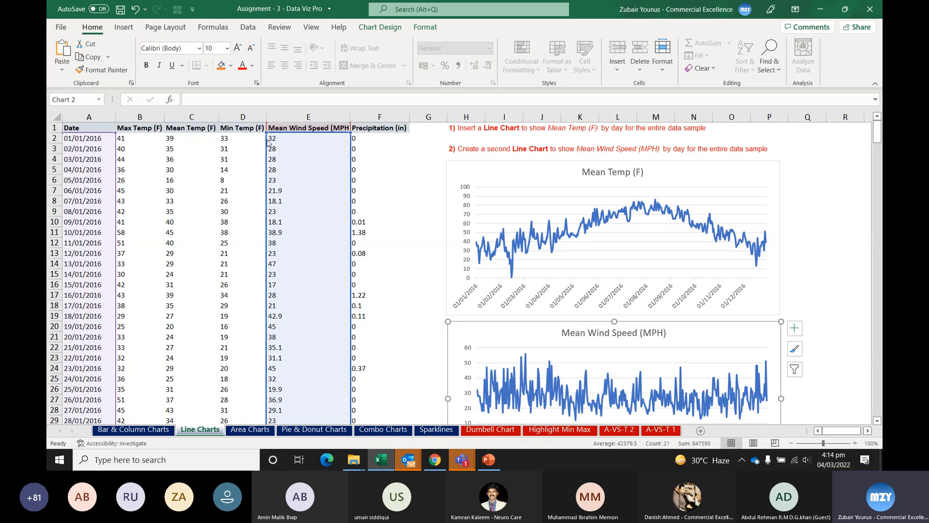
drag(267, 142, 250, 140)
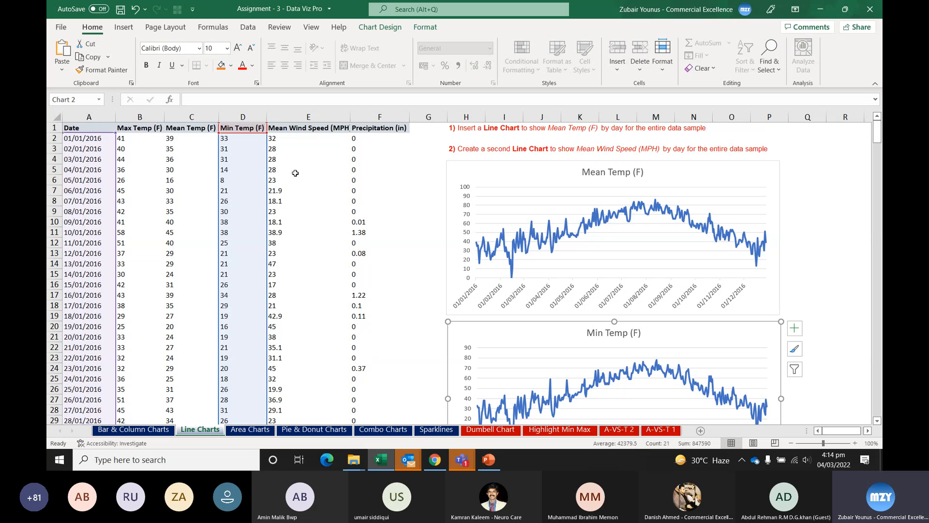
drag(269, 178, 401, 191)
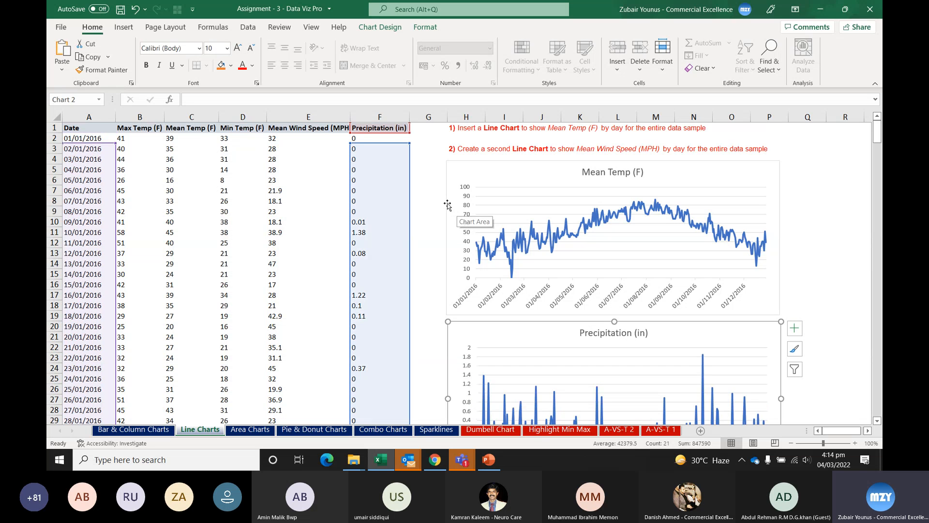
key(ctrl+z)
key(ctrl+z)
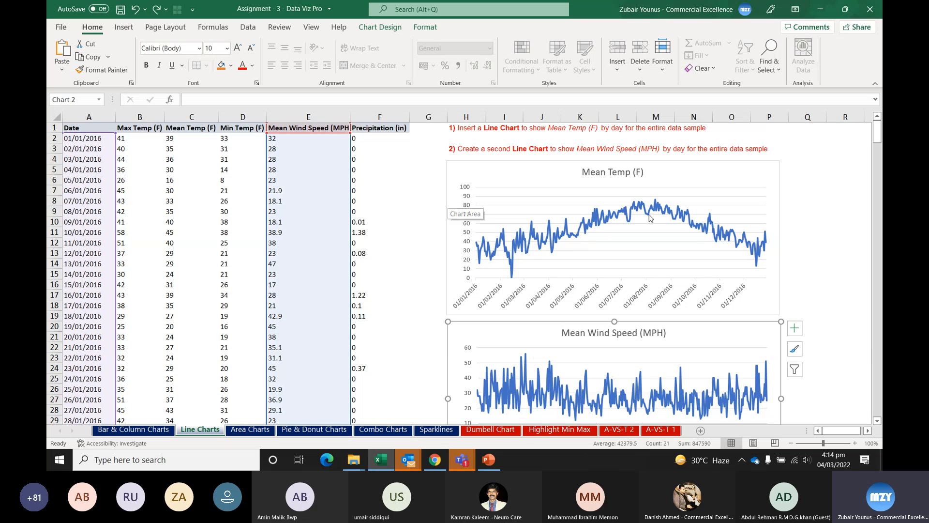
Step: Return to the Bar & Column Charts sheet and review the task 2 instruction and the state data beside it
click(851, 254)
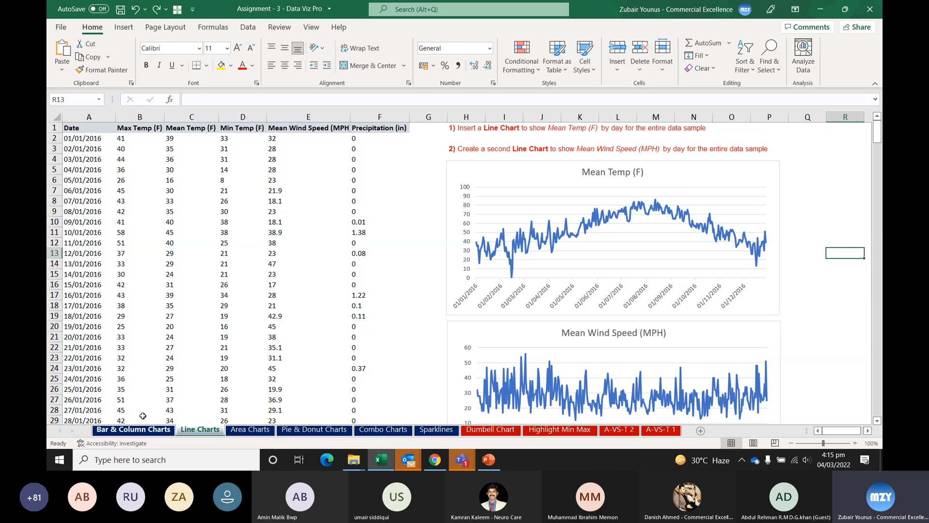
click(133, 429)
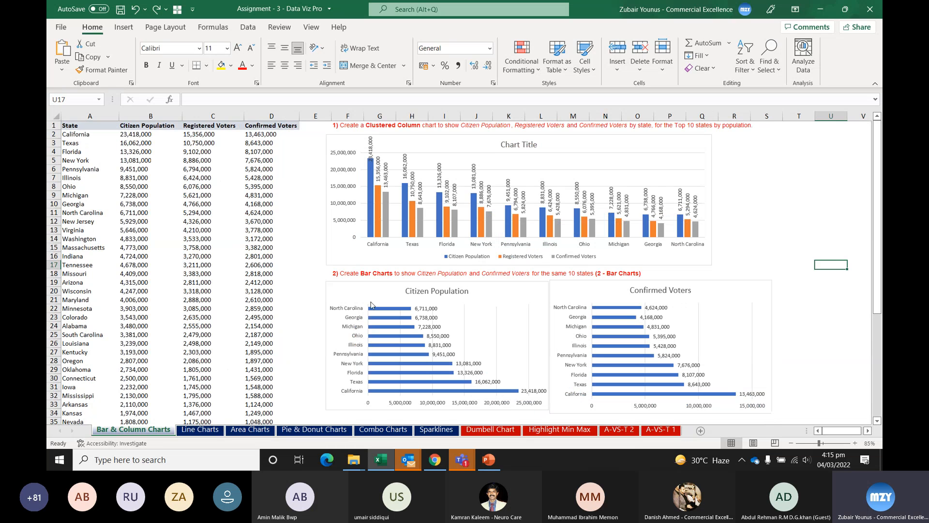
click(358, 273)
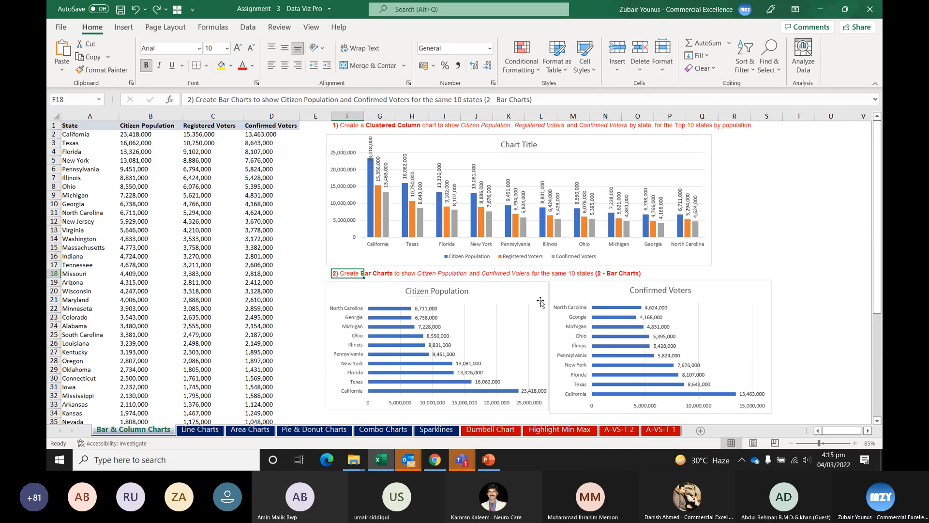
drag(87, 125, 95, 211)
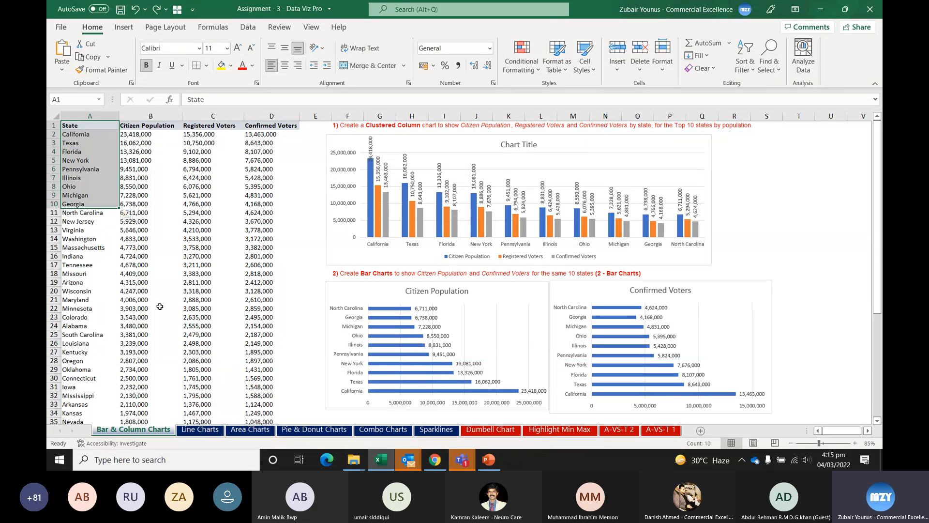
drag(89, 126, 288, 379)
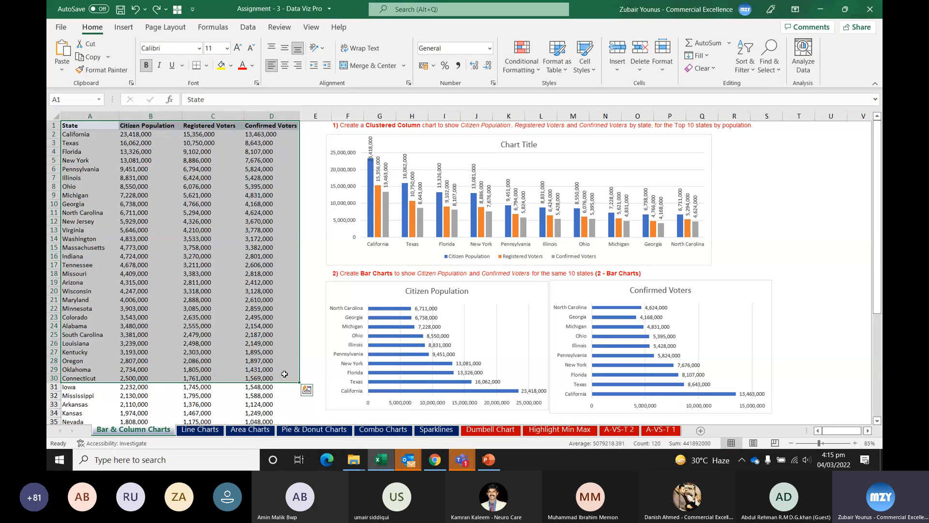
Step: Convert the full state voter range A1:D52 into a table with headers and dismiss the data analysis suggestion
click(121, 143)
click(107, 125)
key(ctrl+shift+Down)
key(ctrl+shift+Right)
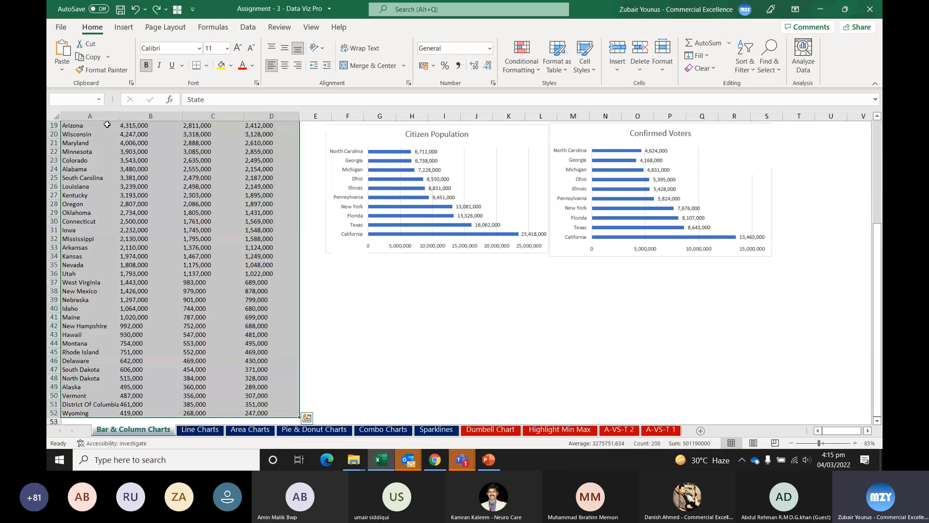
scroll(112, 181, up, 6)
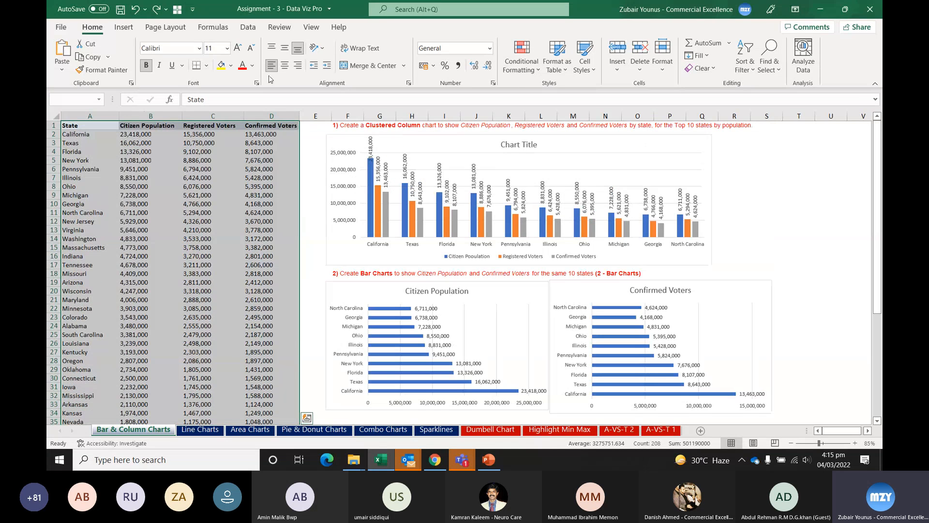
click(124, 28)
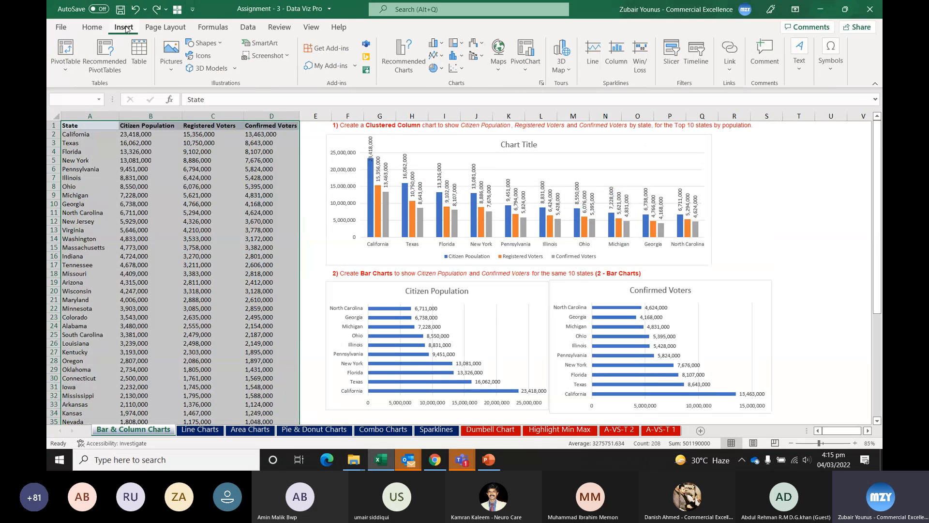
click(140, 65)
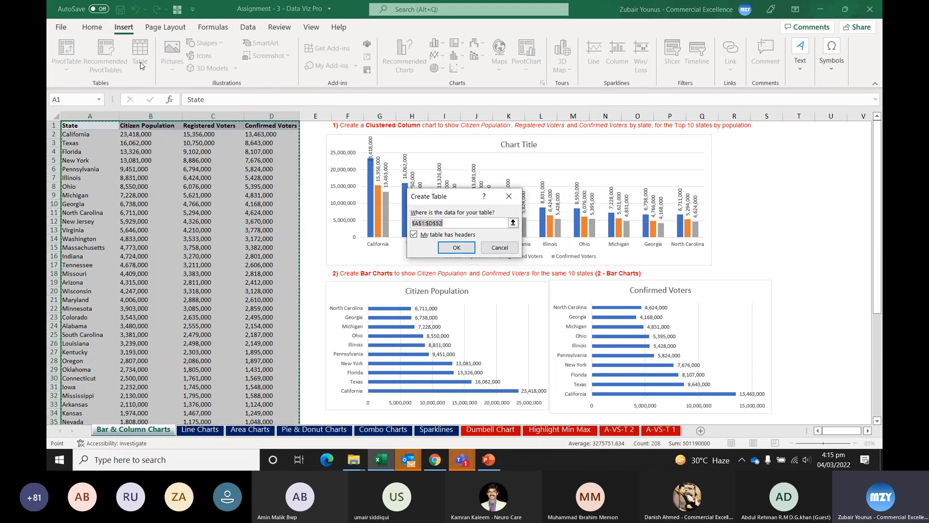
click(457, 248)
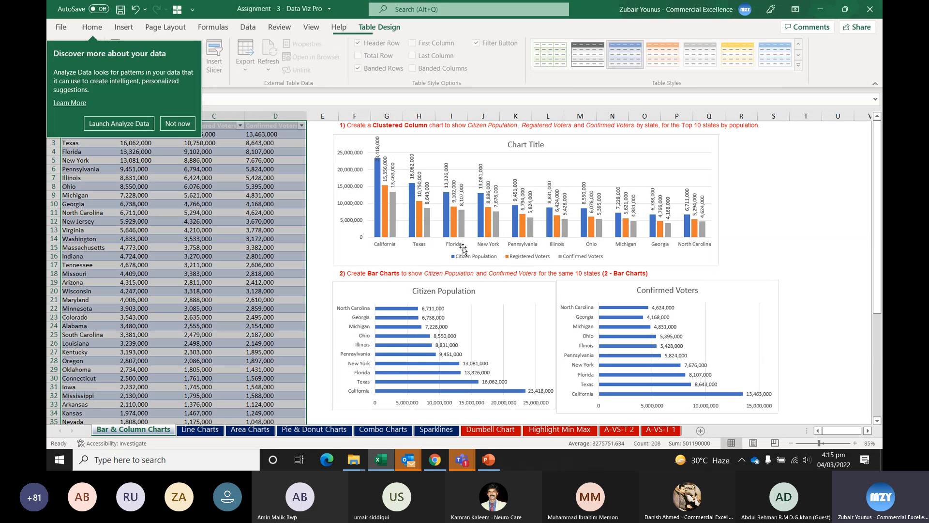
click(160, 212)
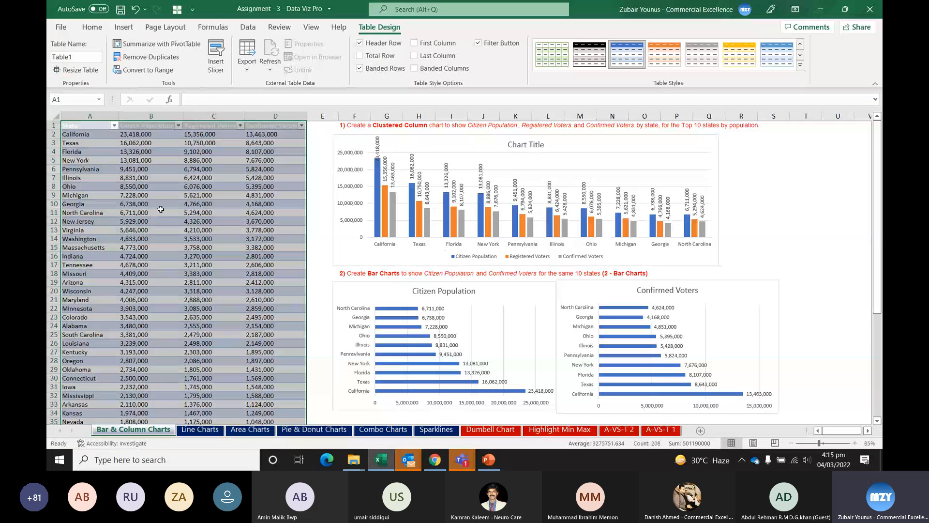
click(160, 211)
click(155, 142)
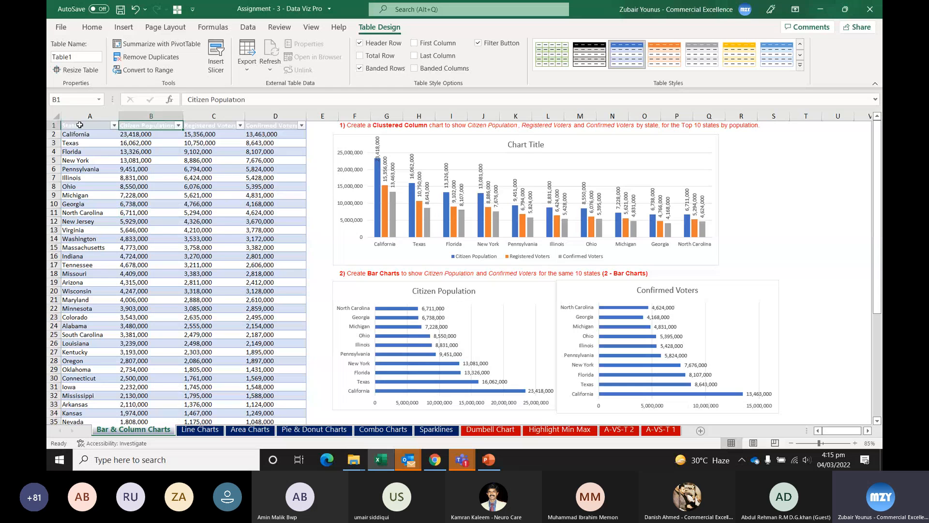
Step: Fill the table's header row A1:D1 with black so its white header text is readable
drag(80, 125, 264, 119)
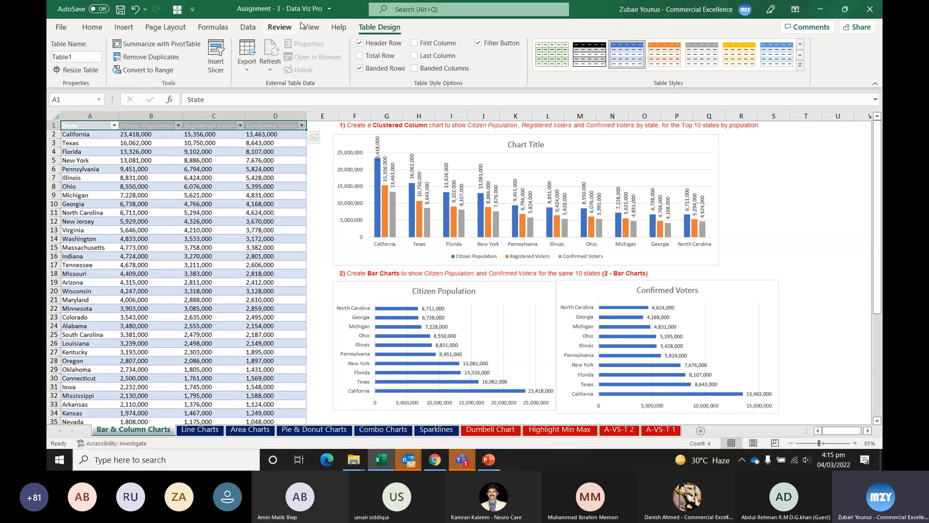
click(92, 27)
click(221, 66)
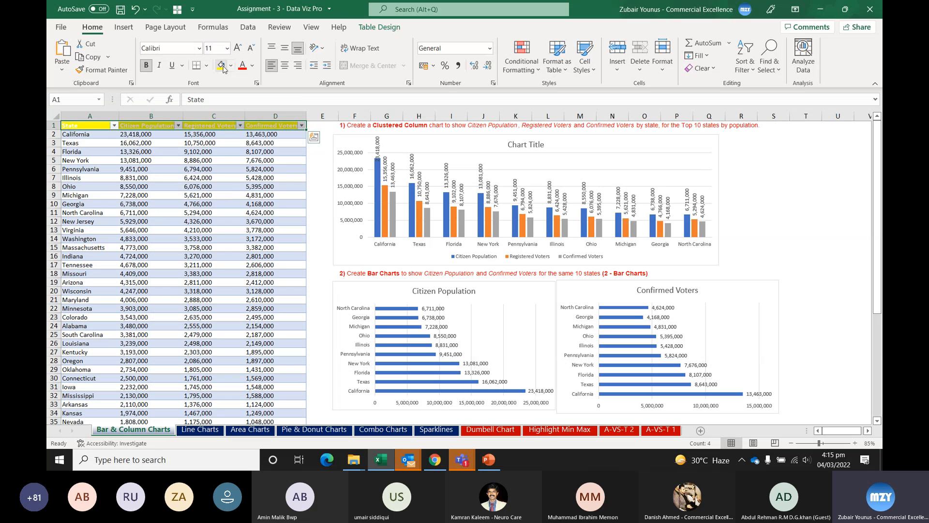
click(231, 66)
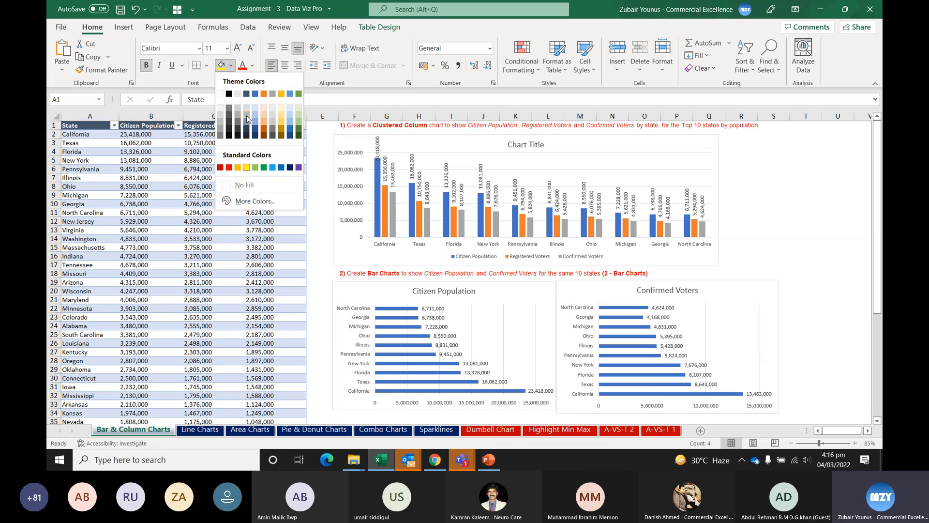
click(229, 95)
click(146, 187)
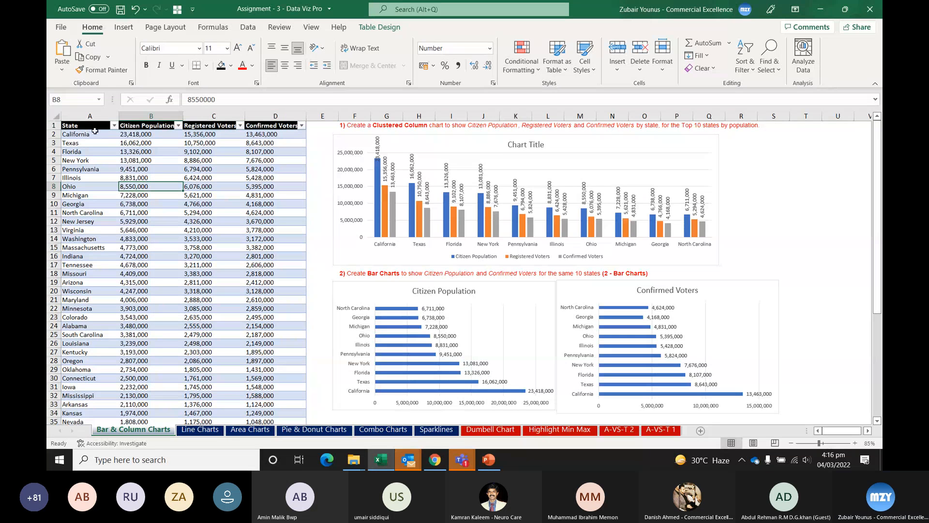
click(114, 125)
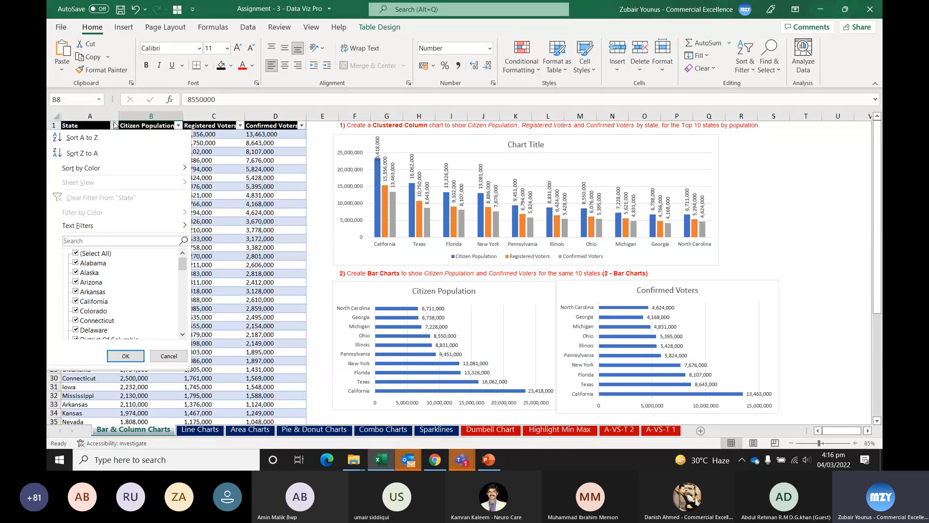
mouse_move(125, 231)
click(247, 203)
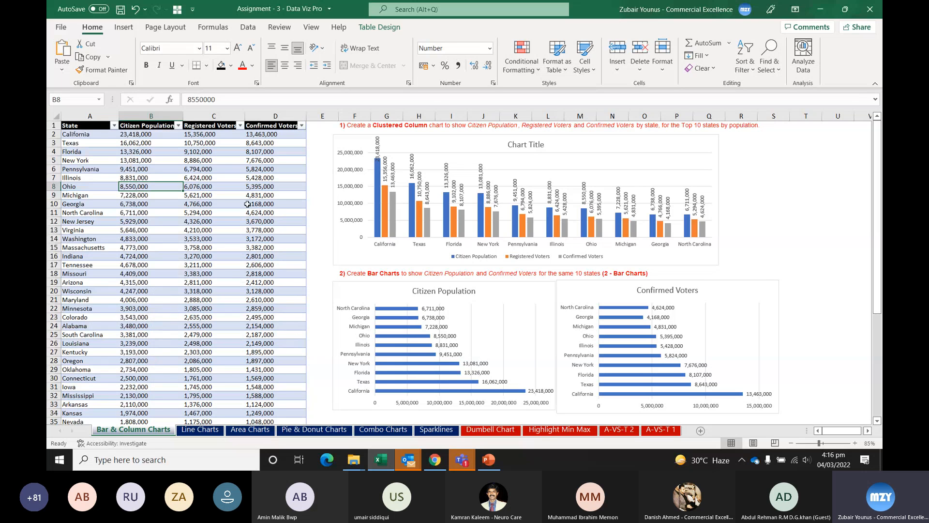
Step: Filter the state table to the top 10 items by Citizen Population and stretch the clustered column chart taller
click(179, 126)
mouse_move(153, 227)
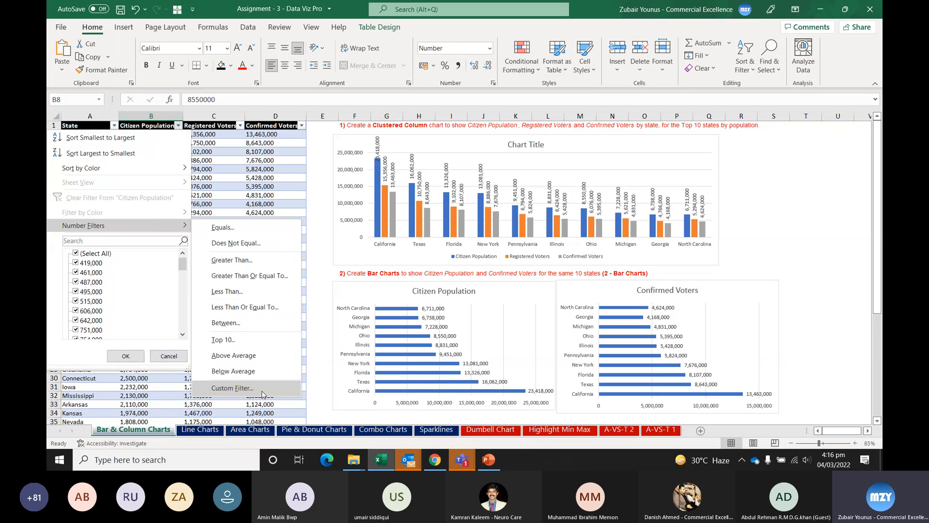
click(258, 341)
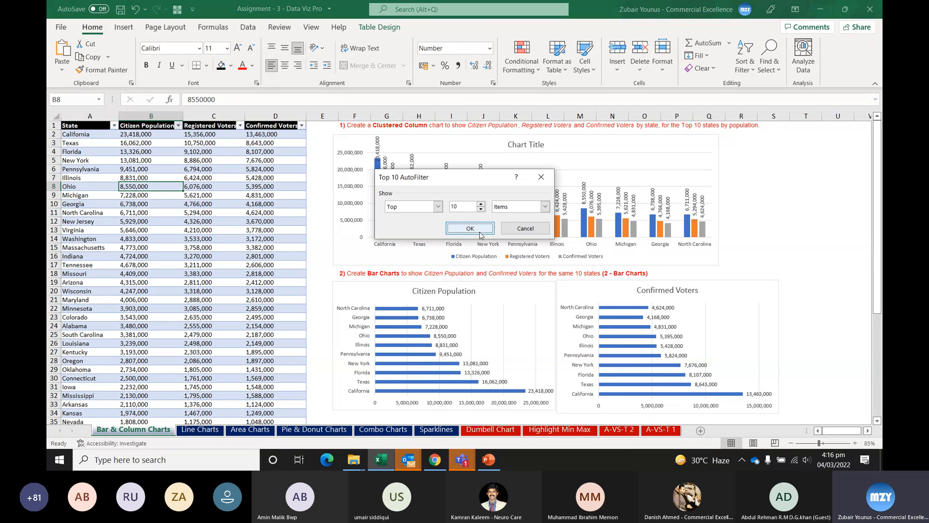
click(507, 206)
click(508, 214)
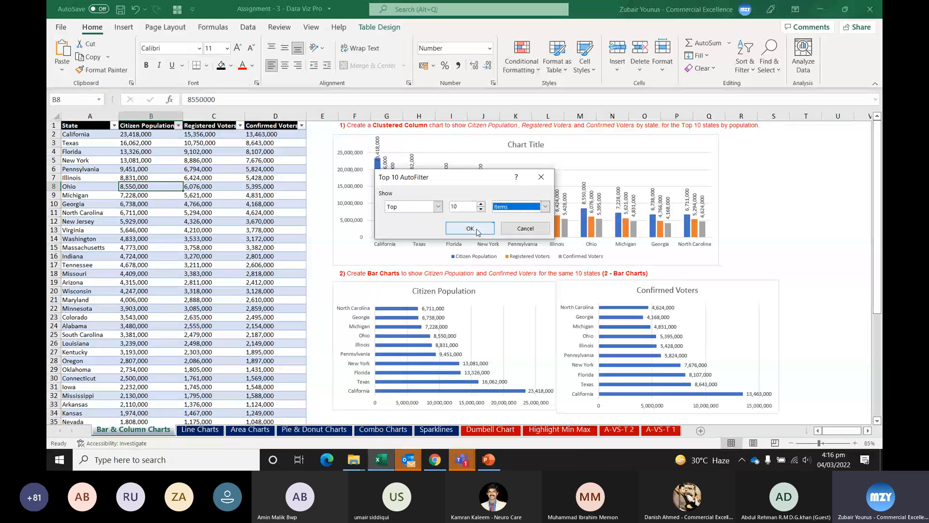
click(469, 227)
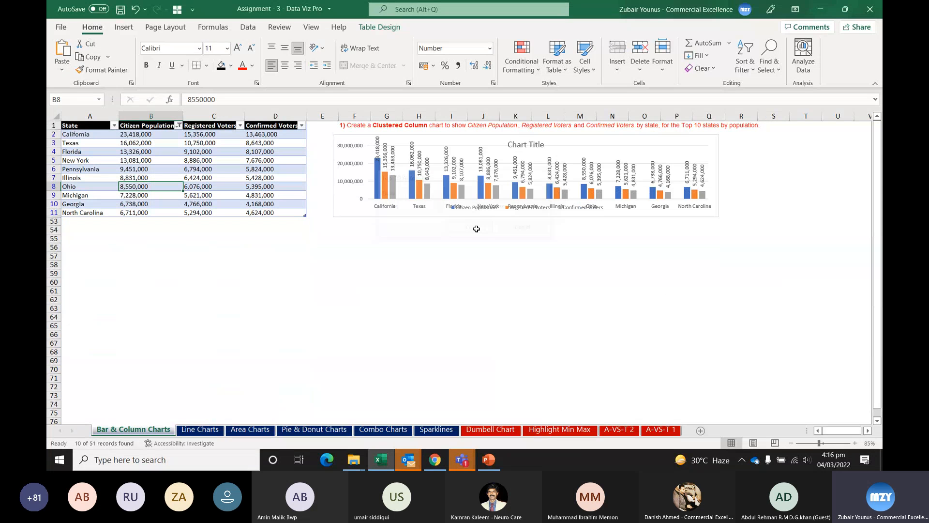
click(538, 219)
drag(525, 217, 529, 249)
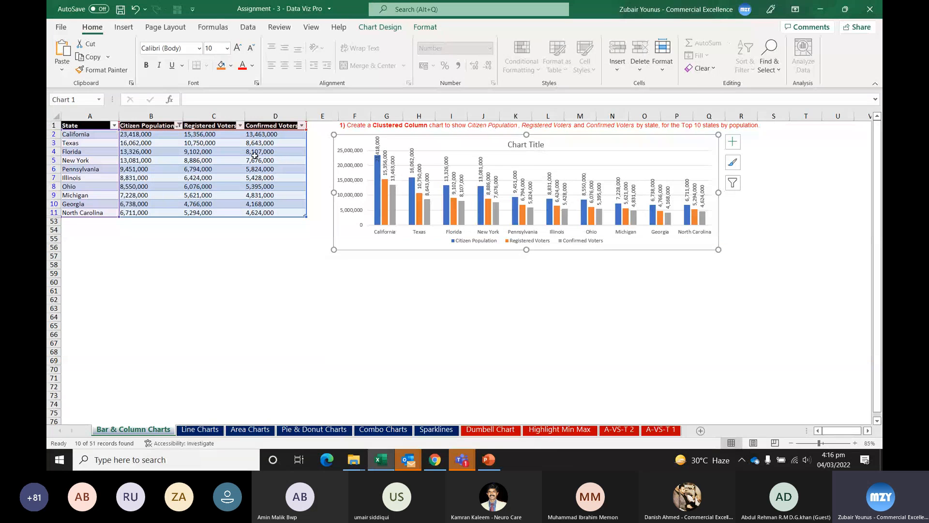
Step: Clear the Citizen Population filter from the state table and delete the old clustered column chart
click(178, 126)
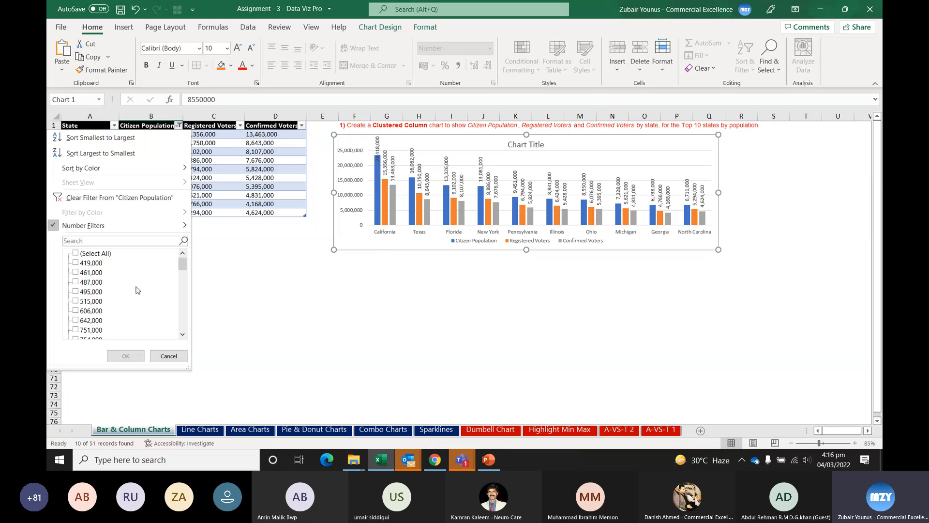
click(119, 197)
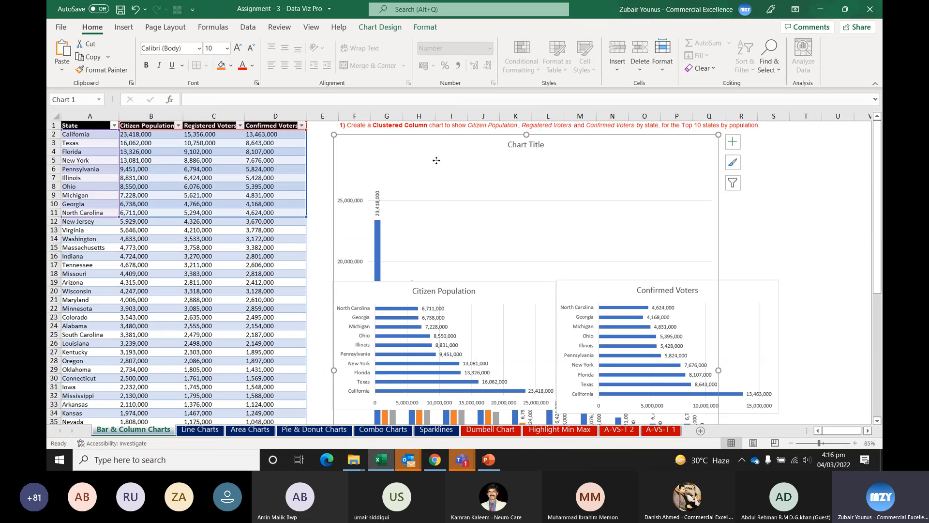
right_click(437, 140)
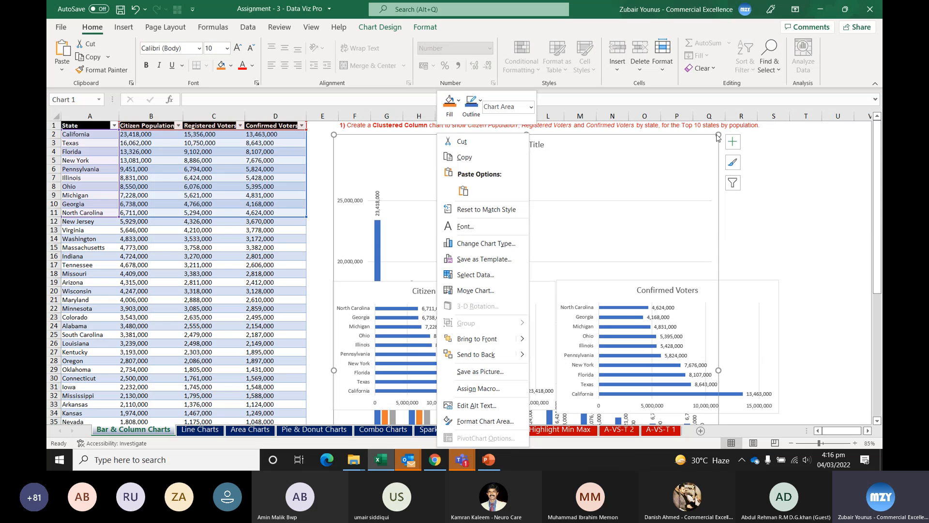
key(Escape)
key(Delete)
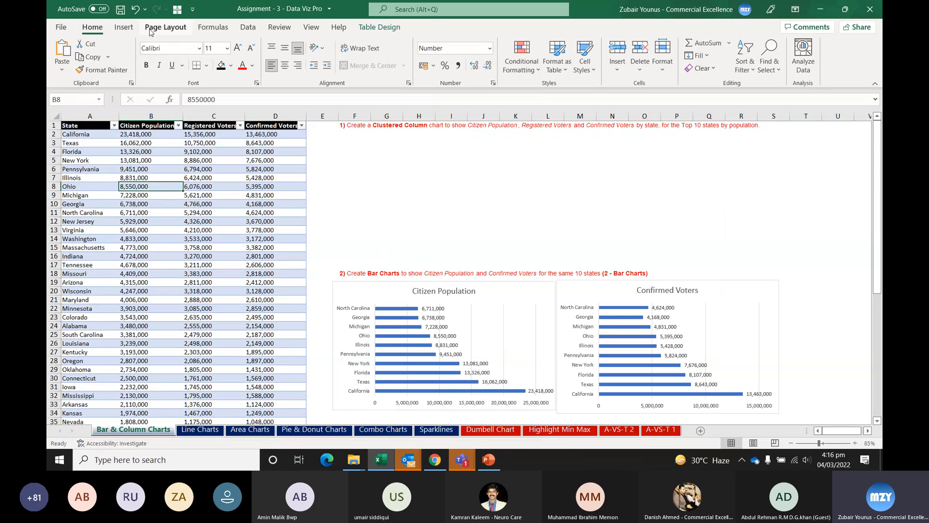
Step: Insert a clustered column chart of the full state table, place it under the task 1 instruction and widen it to about column R
click(123, 27)
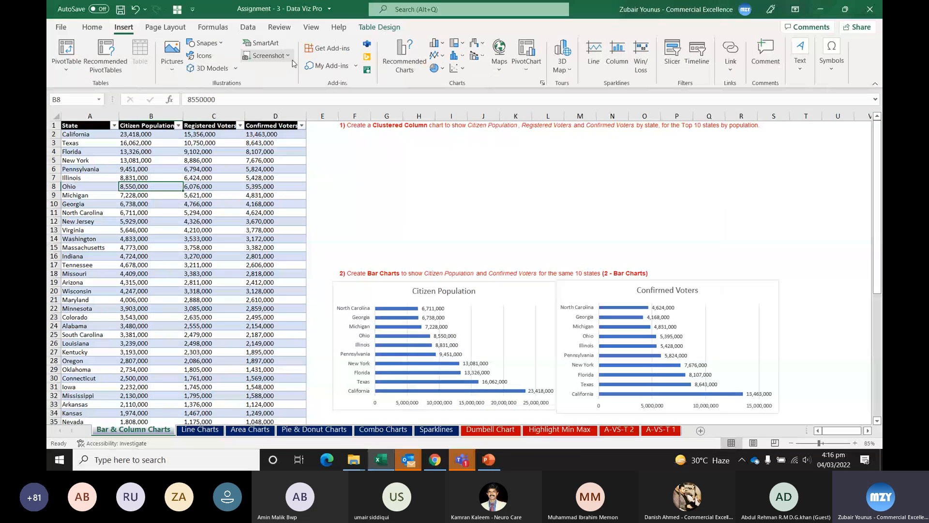
click(435, 43)
click(444, 81)
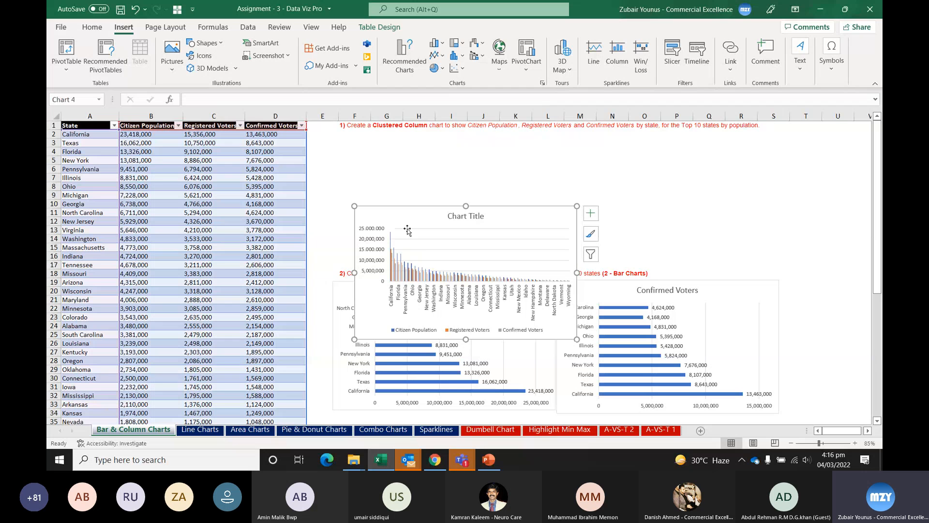
drag(525, 205, 511, 133)
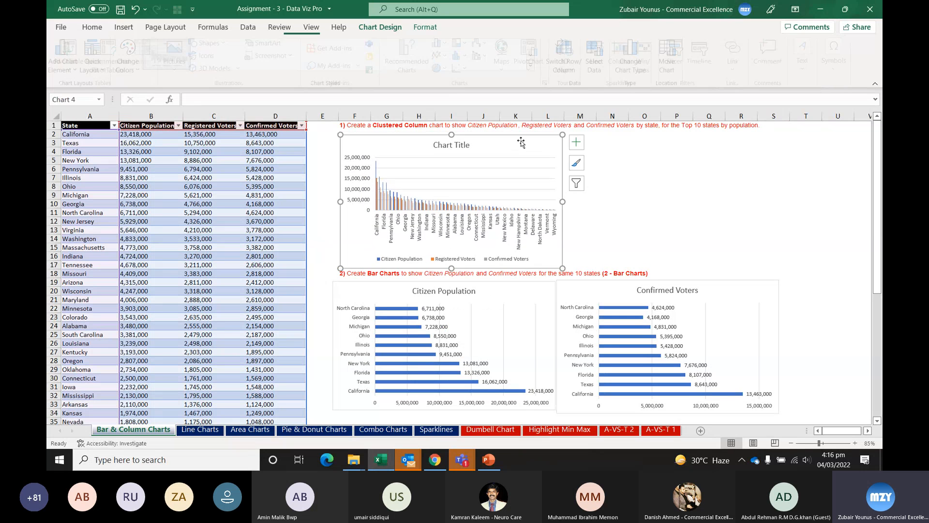
drag(562, 202, 764, 194)
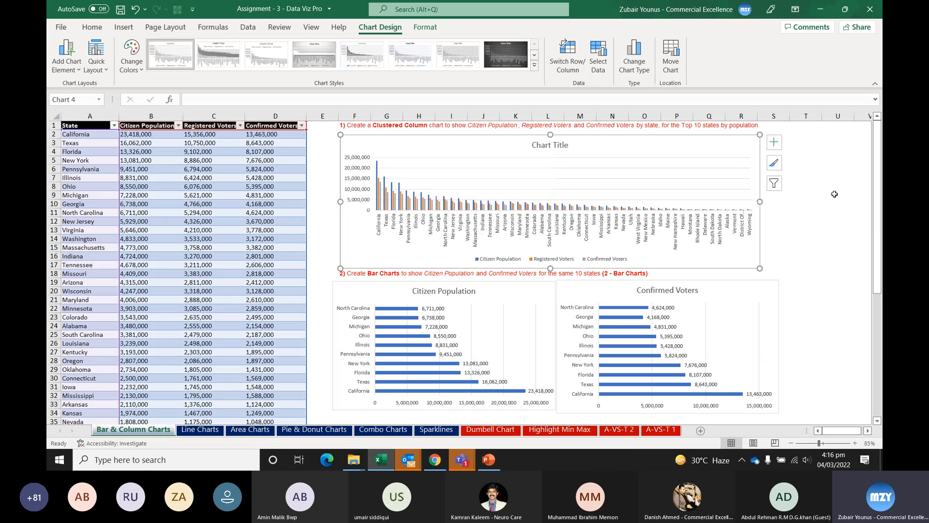
click(835, 195)
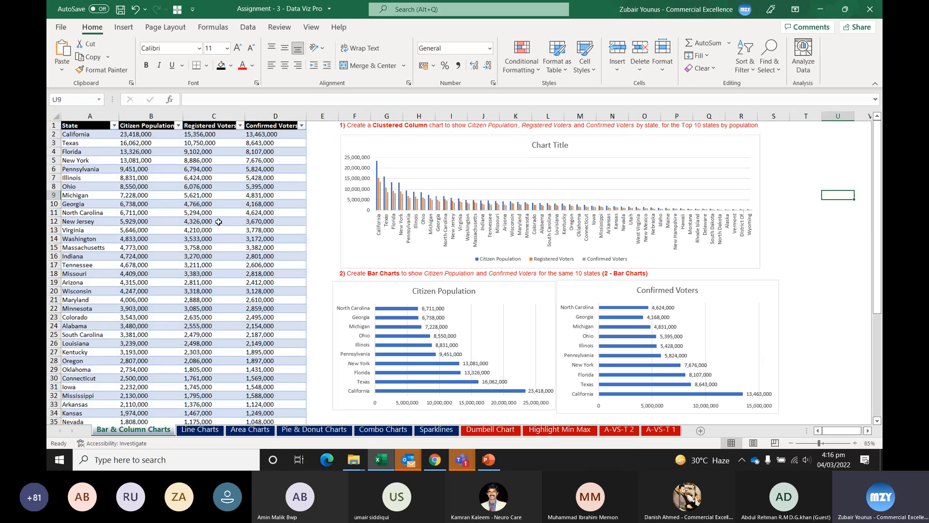
Step: Limit the state table and its new column chart to the top 10 states by Citizen Population
click(179, 125)
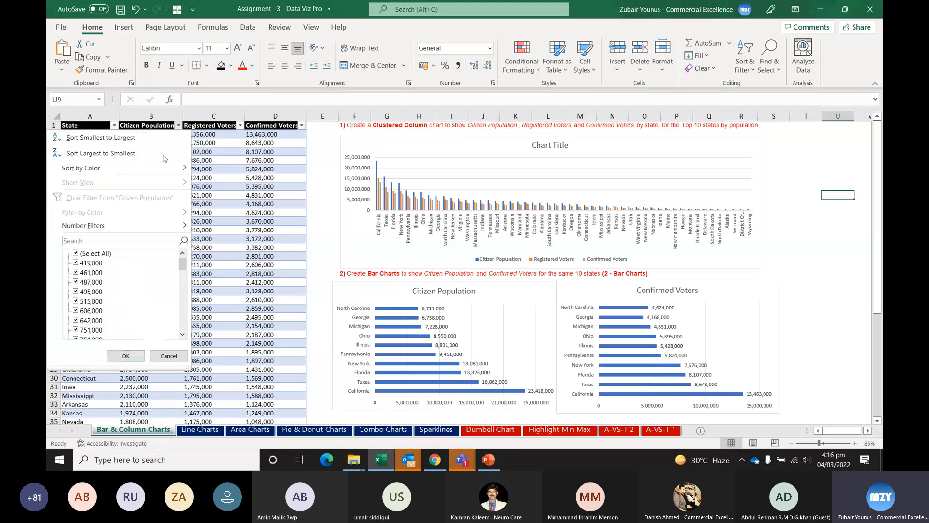
mouse_move(145, 225)
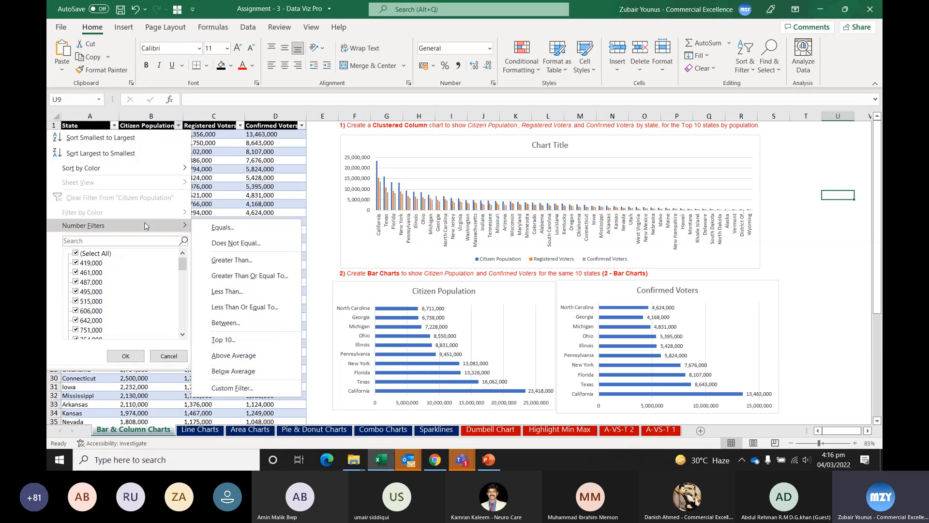
click(280, 338)
click(473, 228)
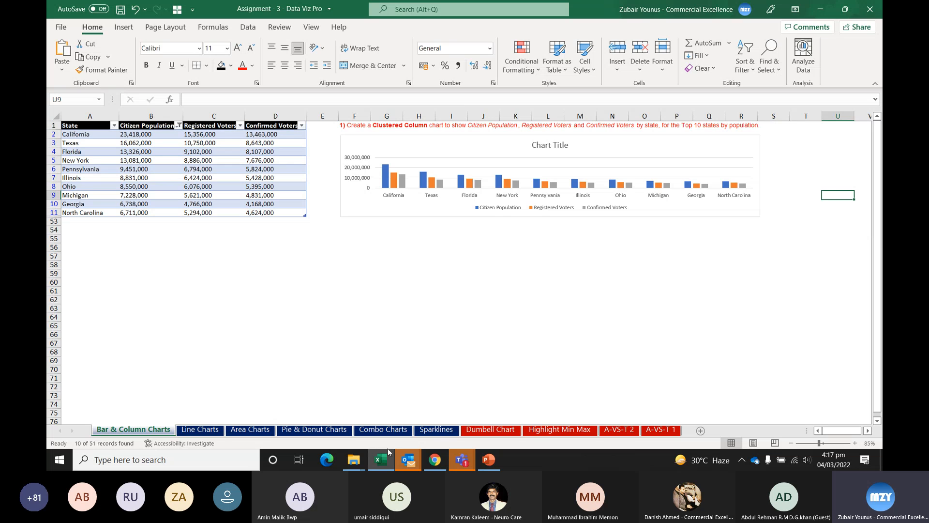
Step: Go to the Area Charts sheet and read the stacked area chart instruction in A8
click(213, 432)
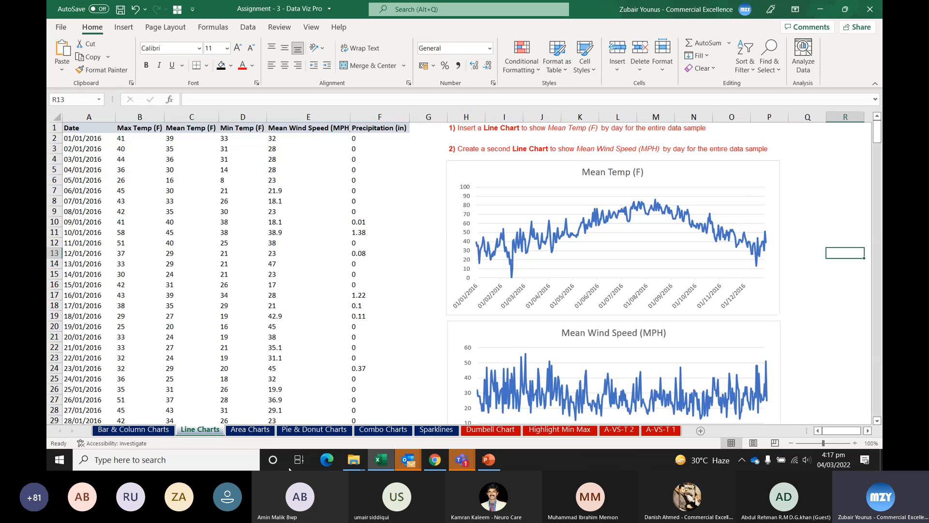
click(253, 430)
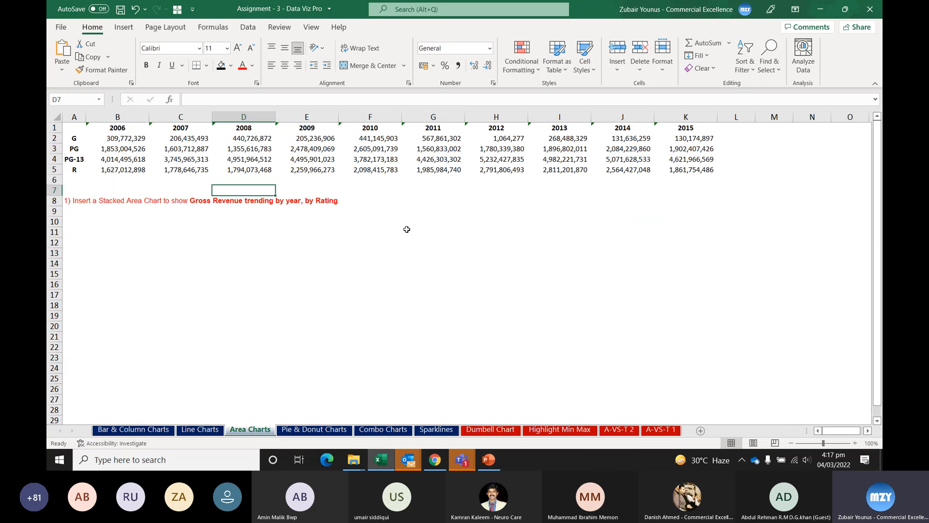
click(80, 202)
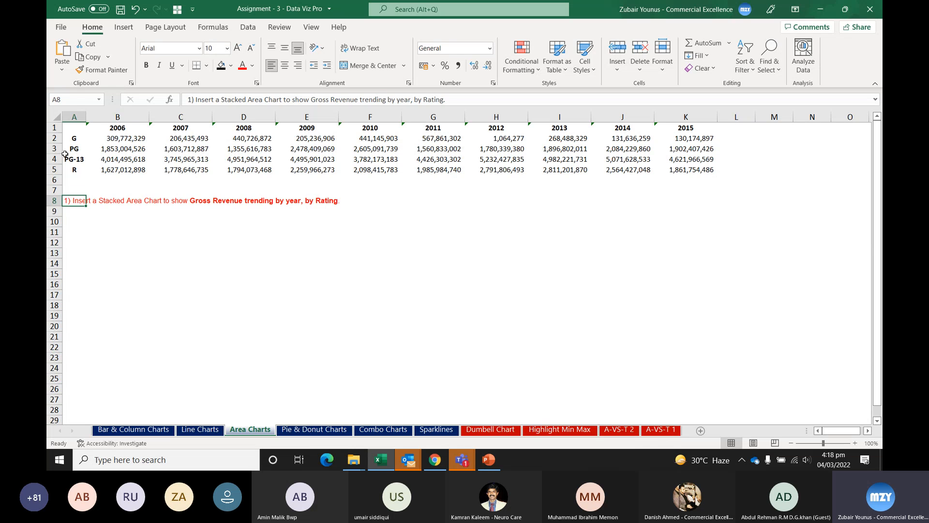
Step: Insert a 2-D stacked area chart from A1:K5, place it below the instruction and enlarge it to about B9:H27
drag(72, 127, 701, 167)
click(123, 27)
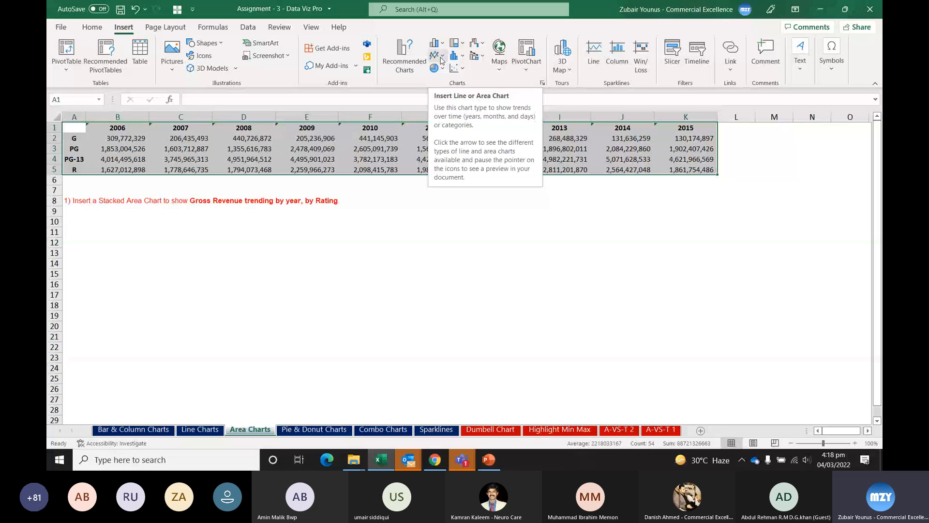
click(442, 57)
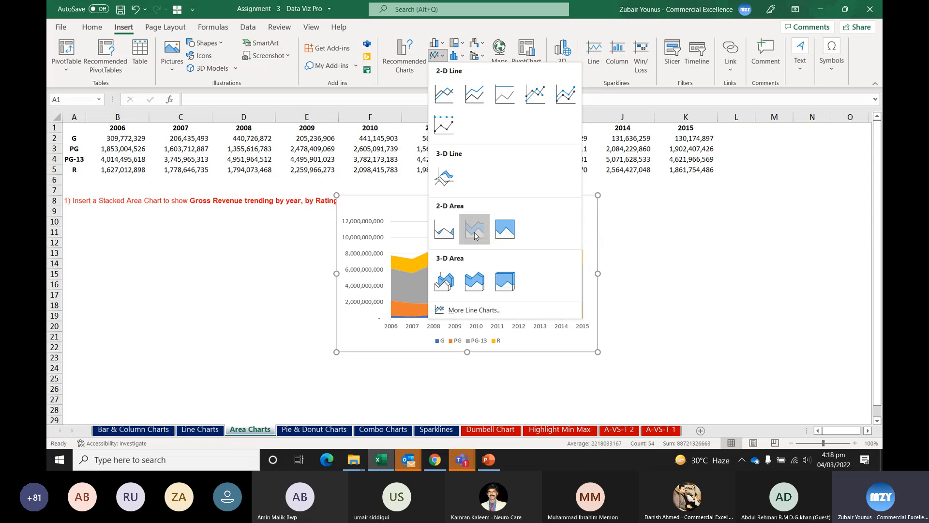
click(474, 235)
drag(502, 194, 252, 211)
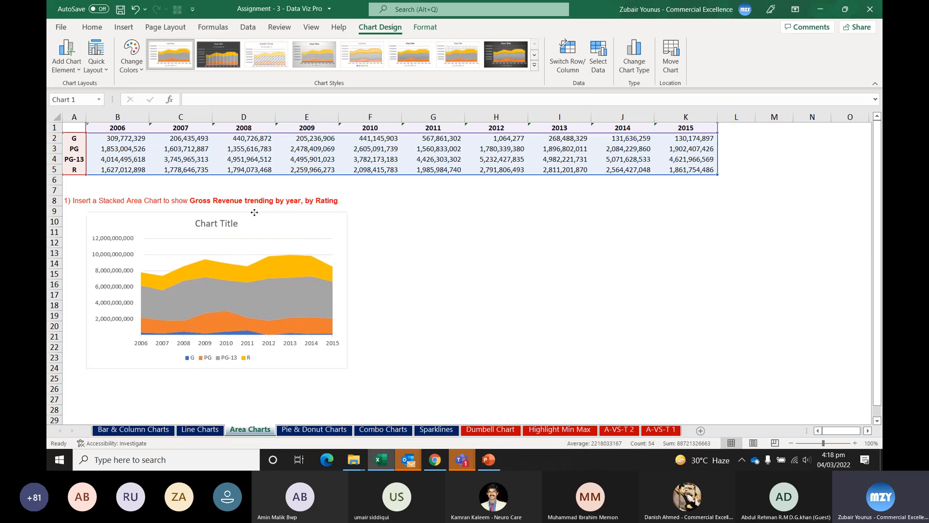
drag(348, 290, 506, 290)
drag(296, 370, 296, 398)
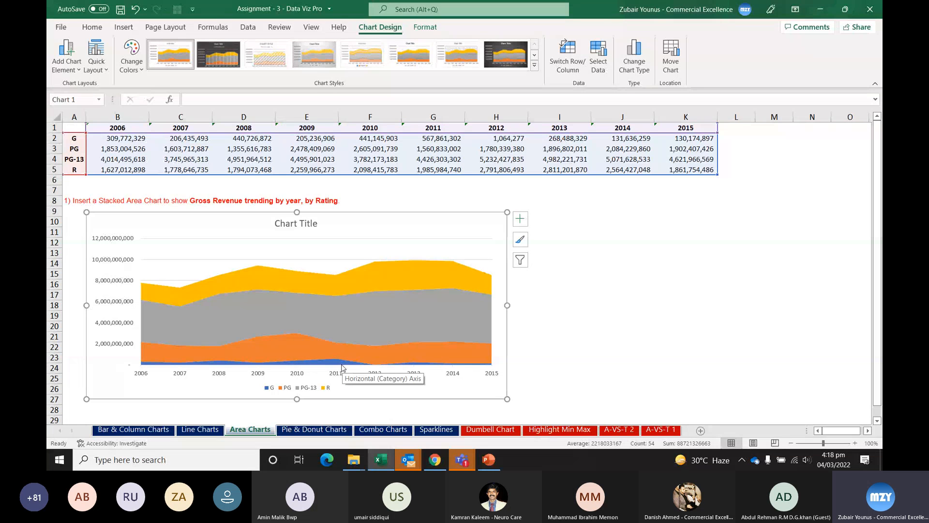
Step: Examine the rating series in the stacked area chart against their source rows, then deselect the chart
click(295, 348)
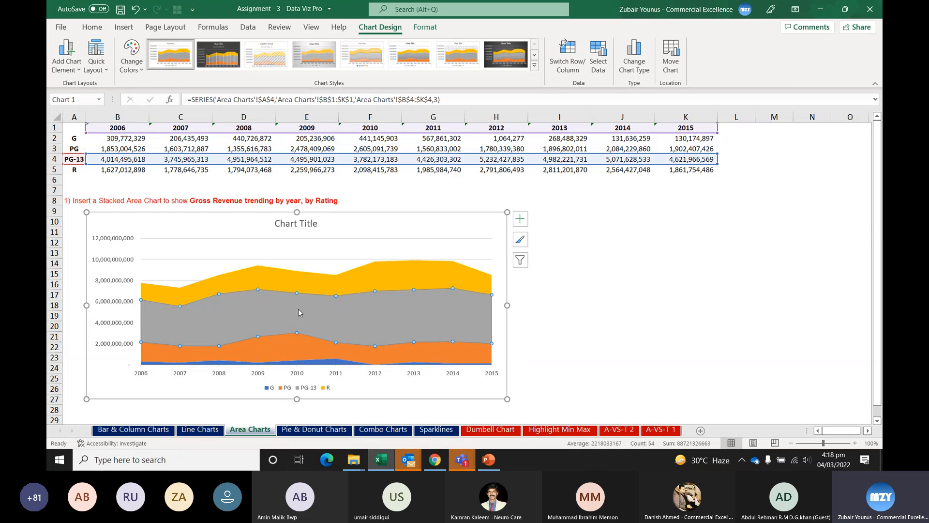
click(297, 284)
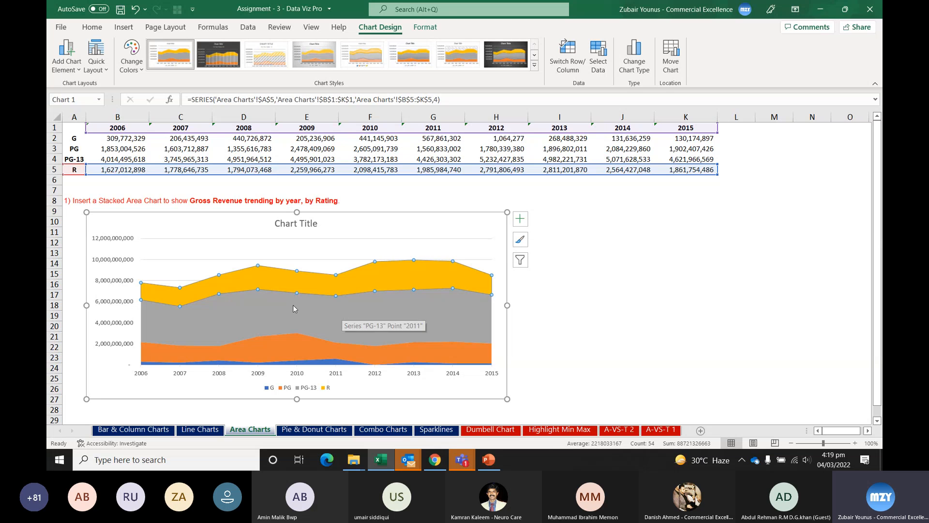
click(209, 361)
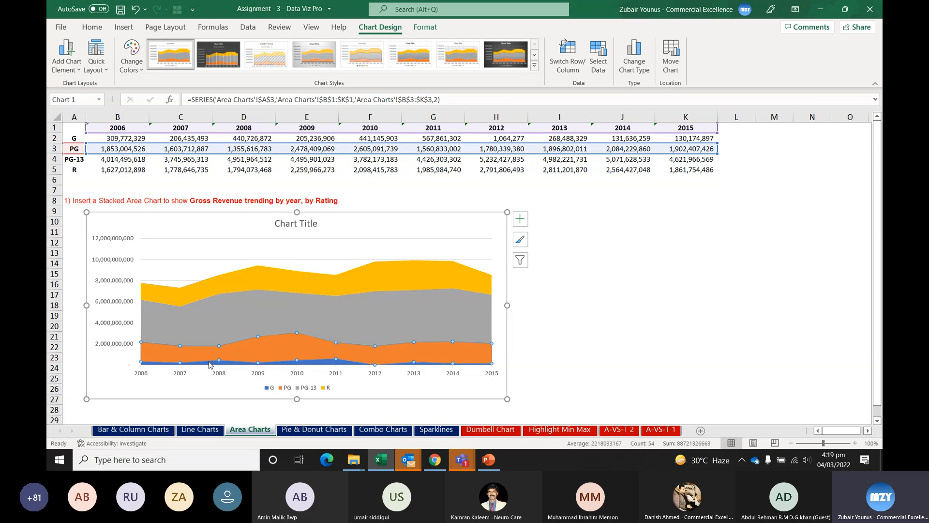
click(211, 365)
click(211, 356)
click(225, 316)
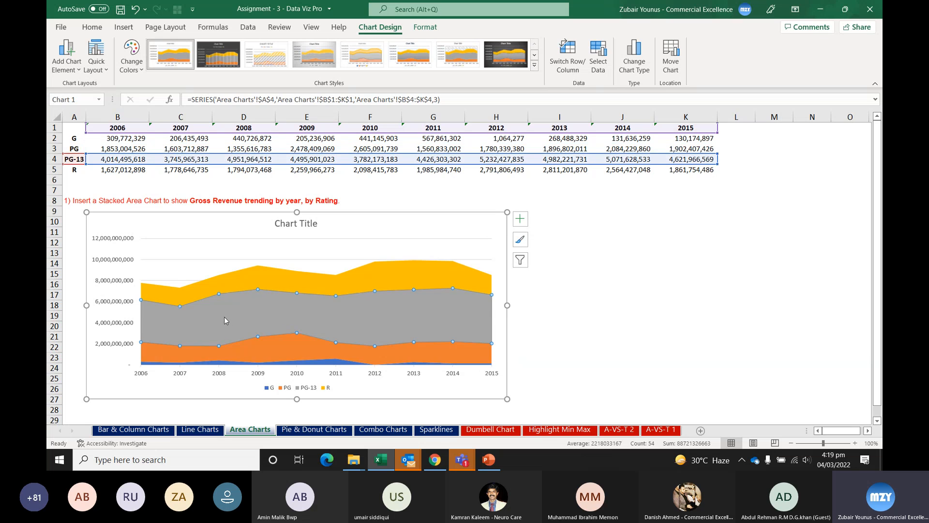
click(244, 283)
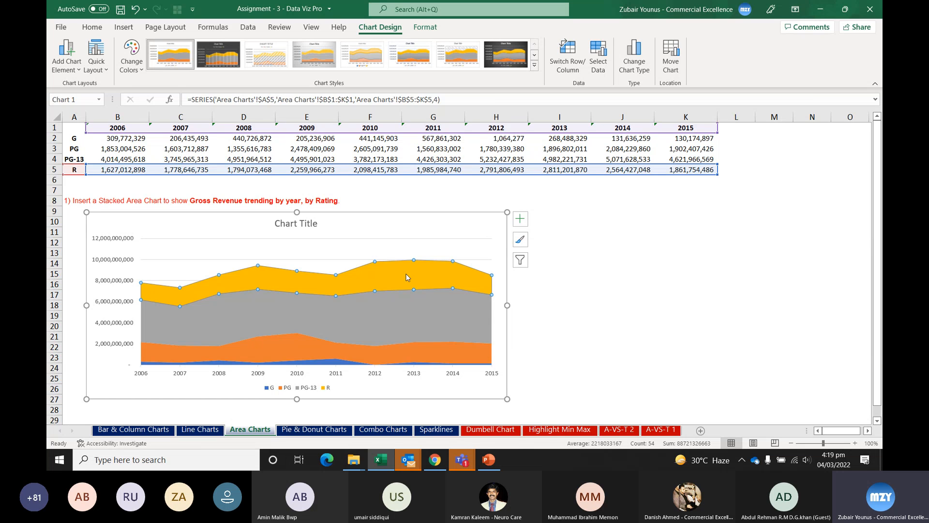
click(622, 242)
Step: On the Pie & Donut Charts sheet, insert a 2-D pie chart from A1:B5, place it below the instructions and narrow it
click(319, 430)
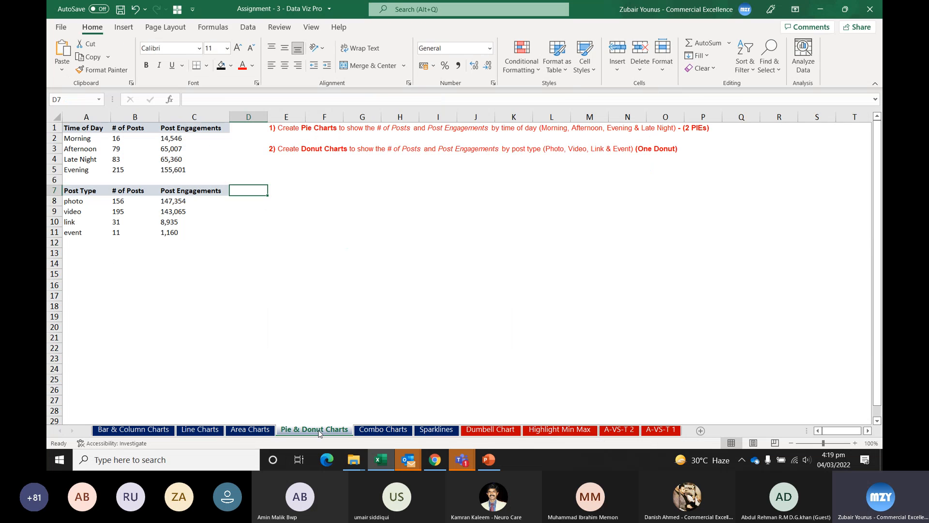
click(299, 129)
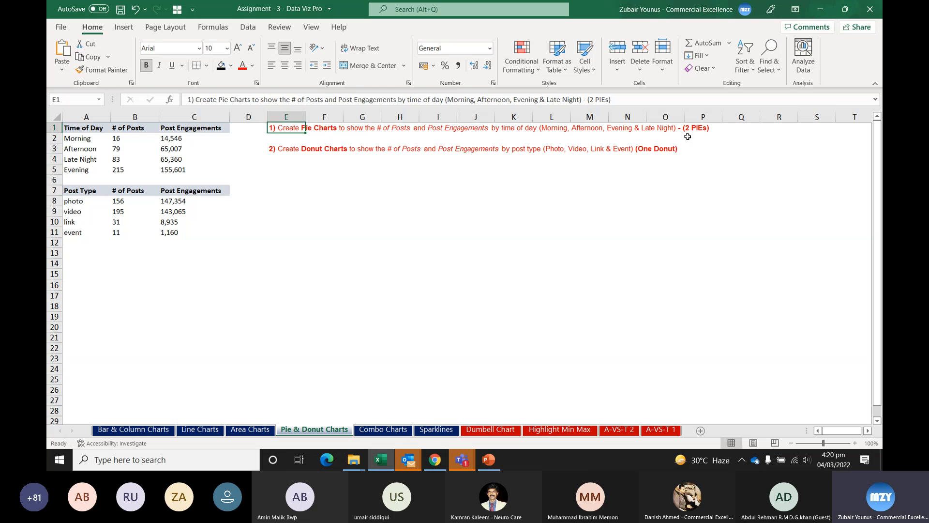
drag(135, 128, 135, 170)
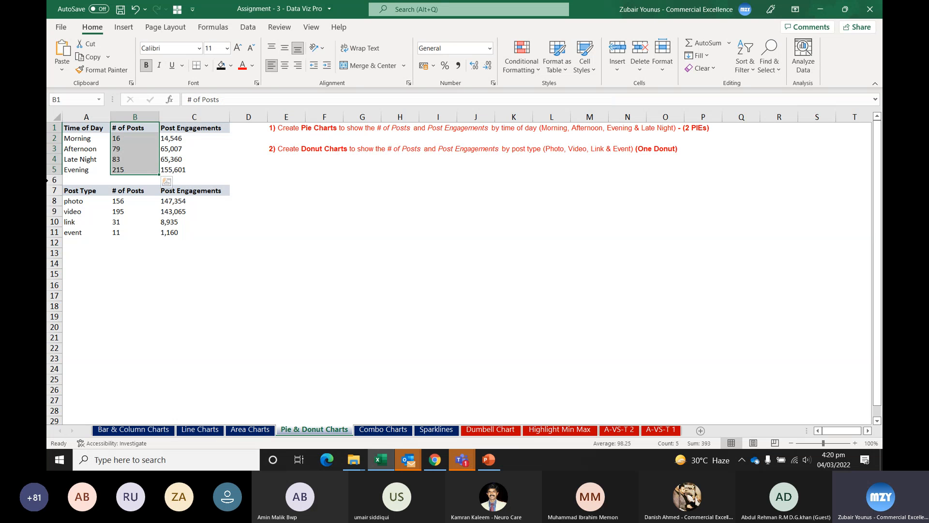
drag(85, 130, 122, 165)
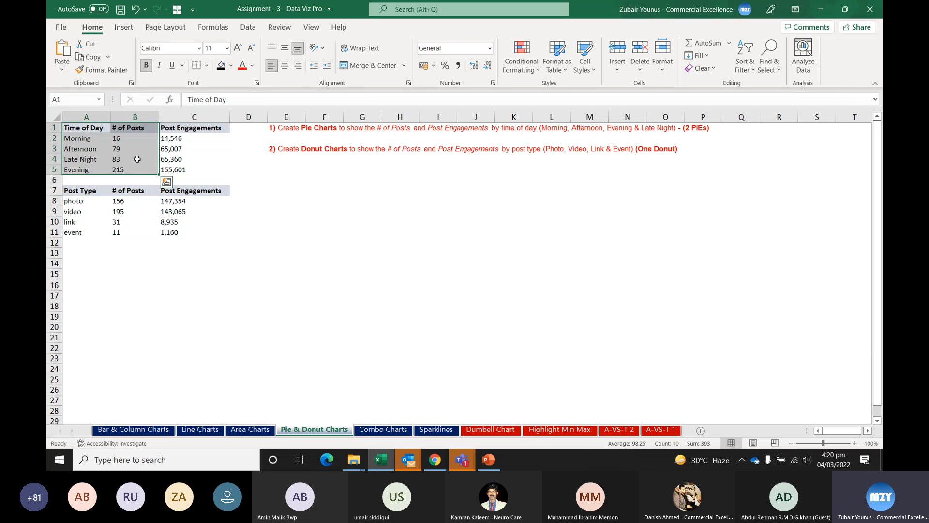
click(288, 179)
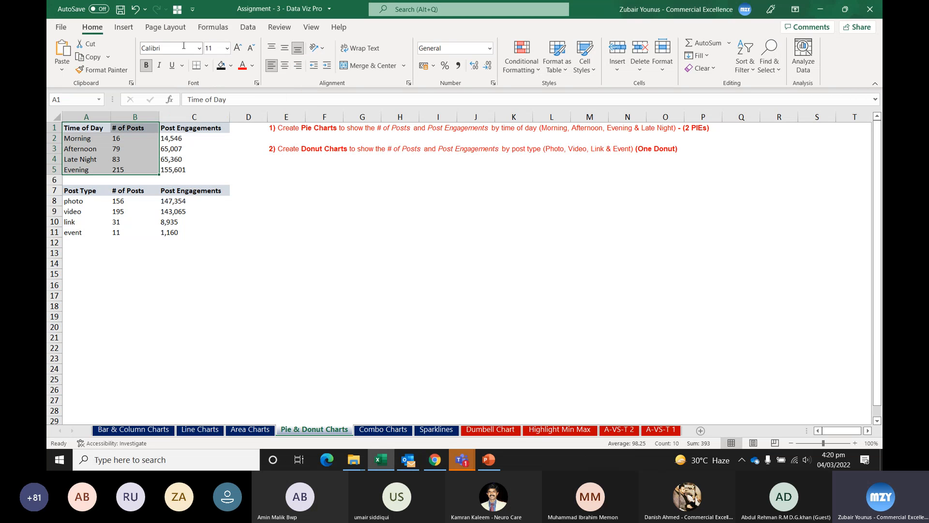
click(124, 27)
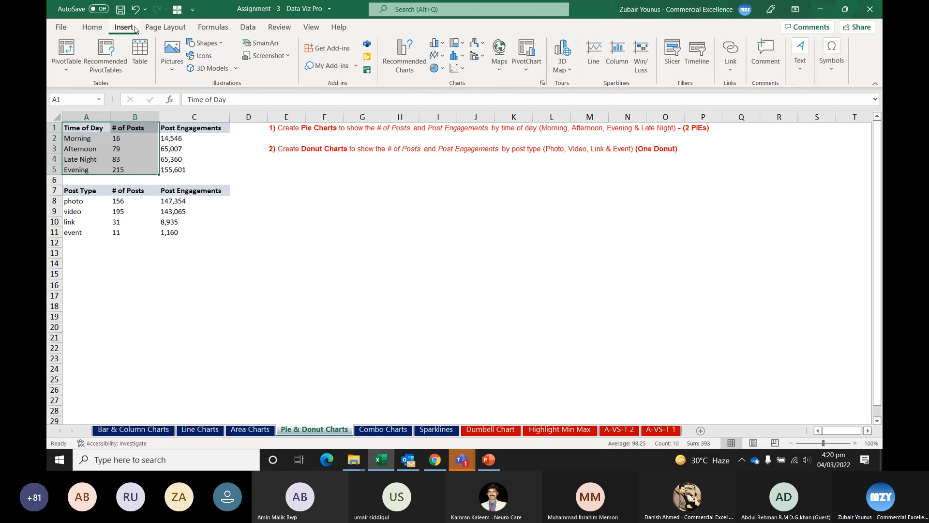
click(437, 67)
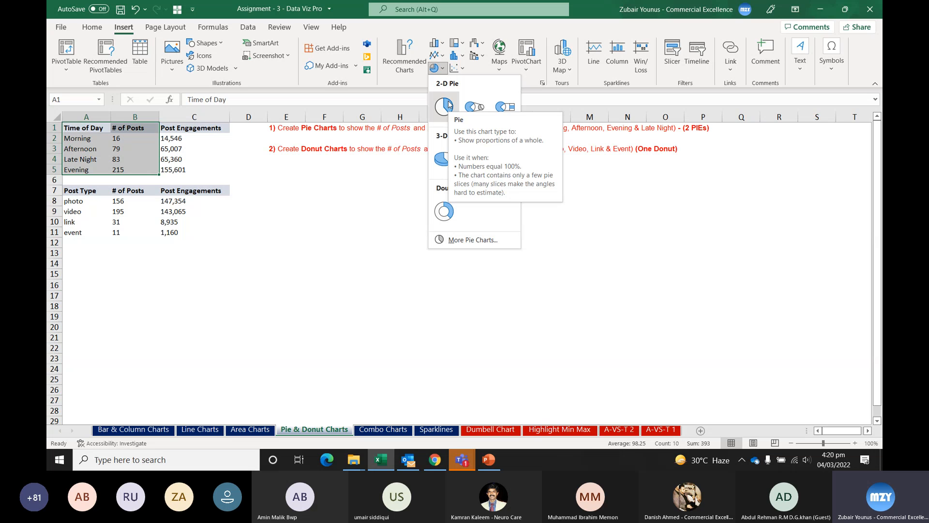
click(444, 105)
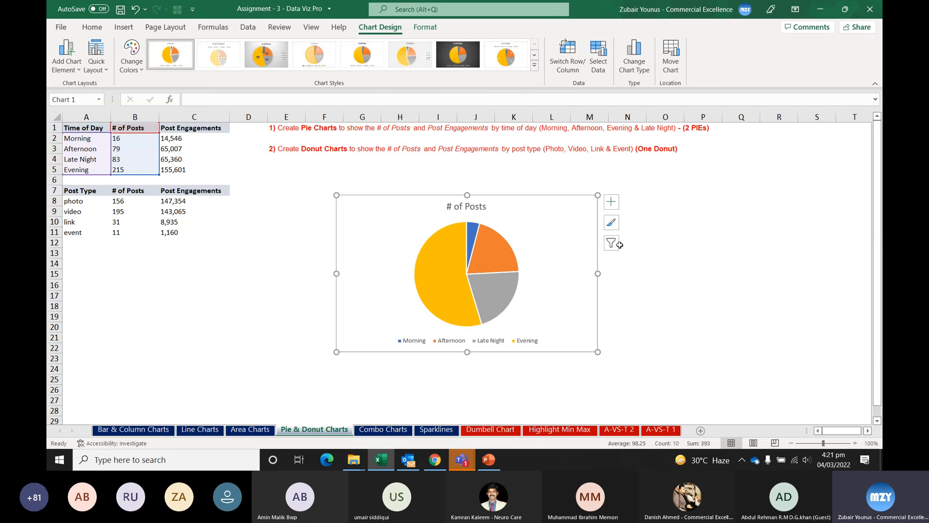
drag(600, 260, 423, 237)
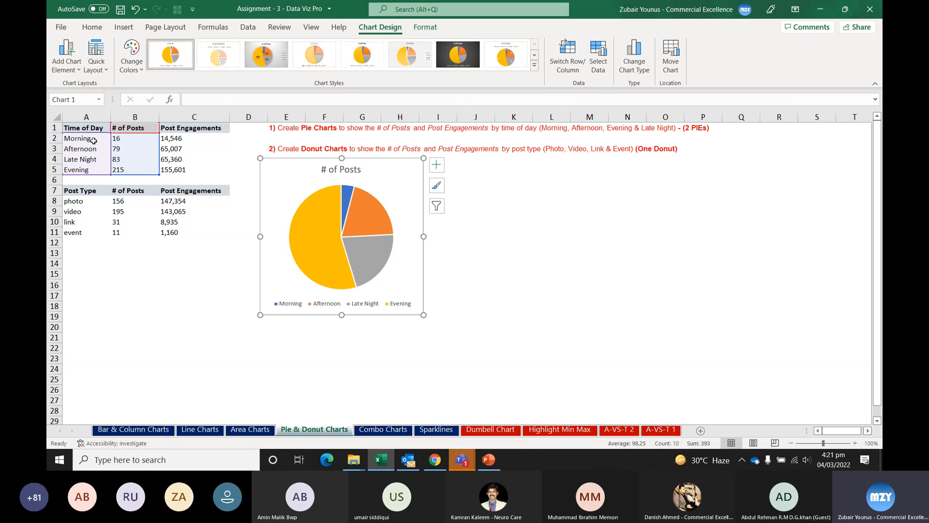
Step: Insert a second 2-D pie chart from A1:A5 and C1:C5 and place it directly beside the # of Posts pie
drag(86, 128, 86, 169)
ctrl+drag(194, 128, 193, 170)
click(124, 27)
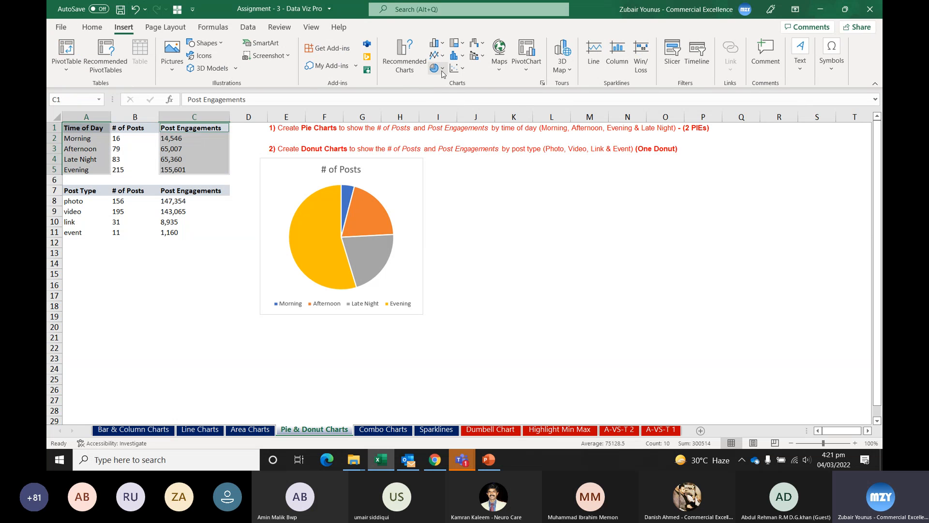
click(442, 73)
click(443, 104)
drag(583, 262, 682, 220)
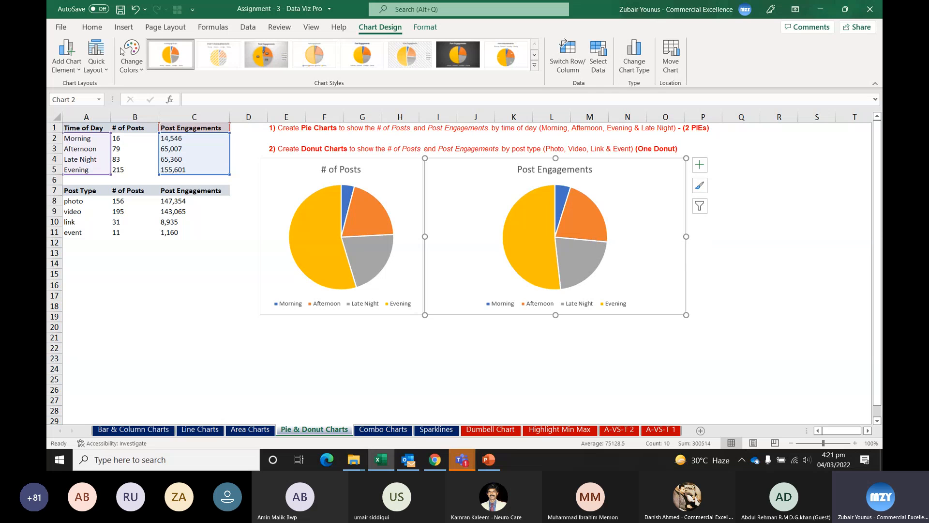
Step: Apply the first quick layout, with category names and percentages on the slices, to the Post Engagements pie chart
click(96, 62)
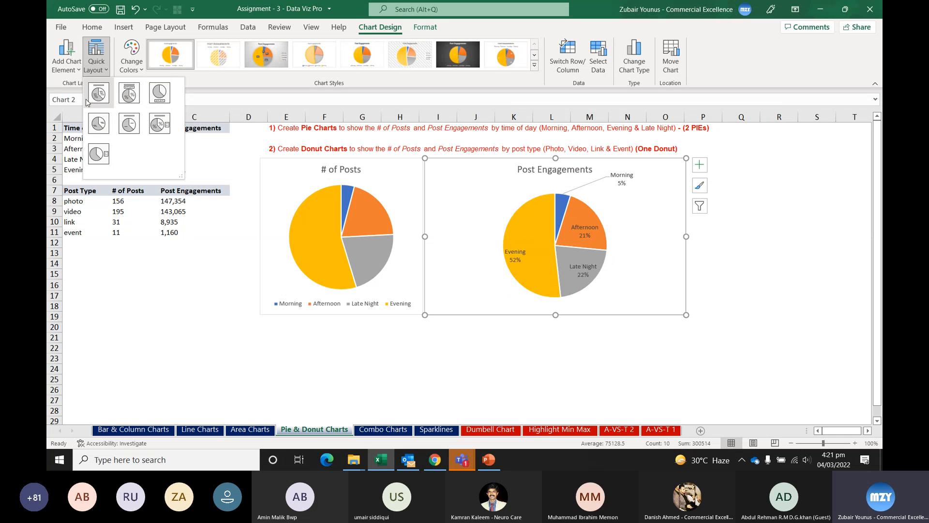
click(99, 93)
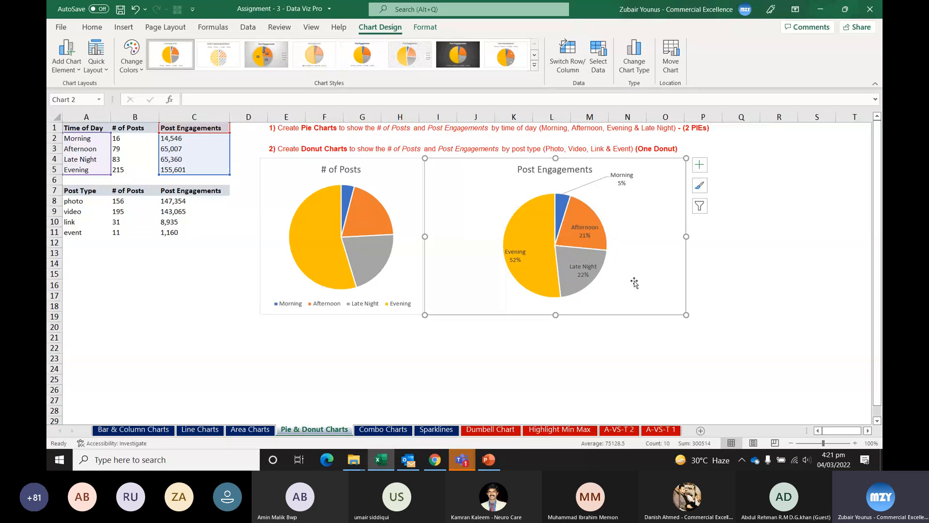
mouse_move(574, 197)
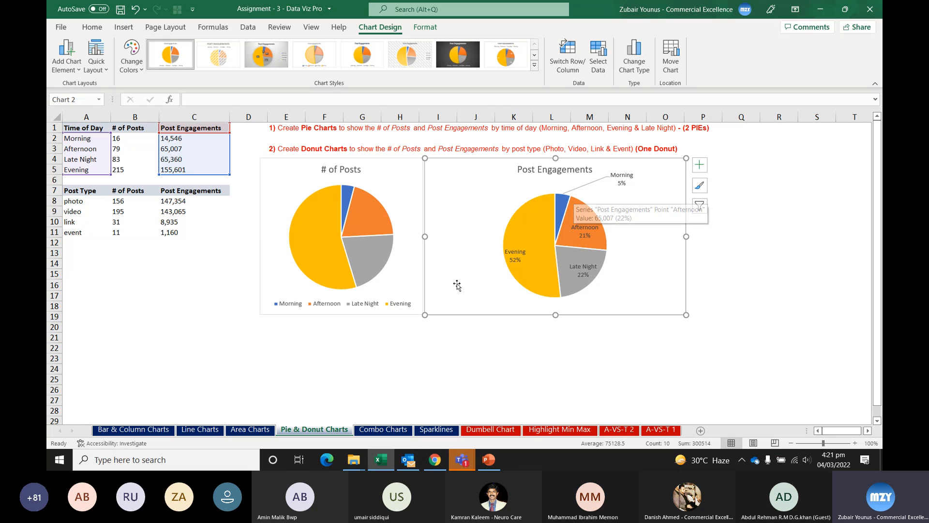
click(330, 243)
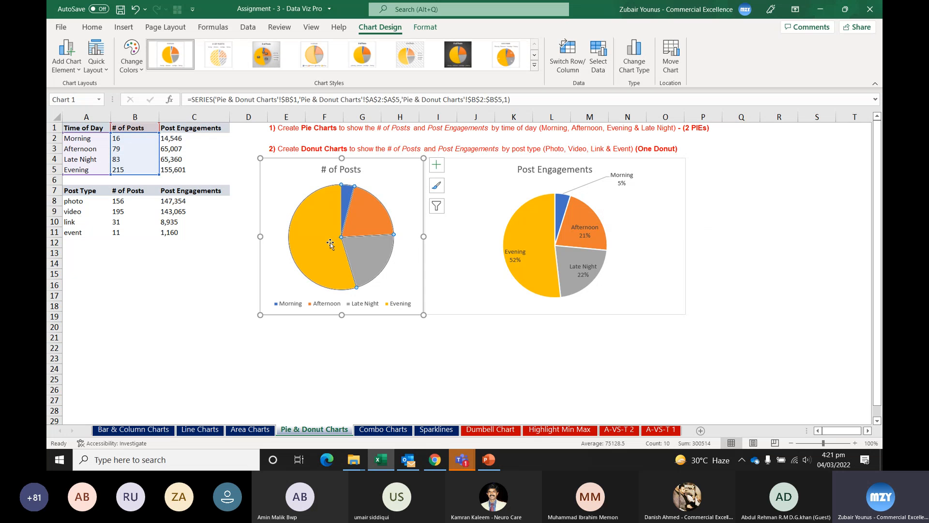
click(559, 213)
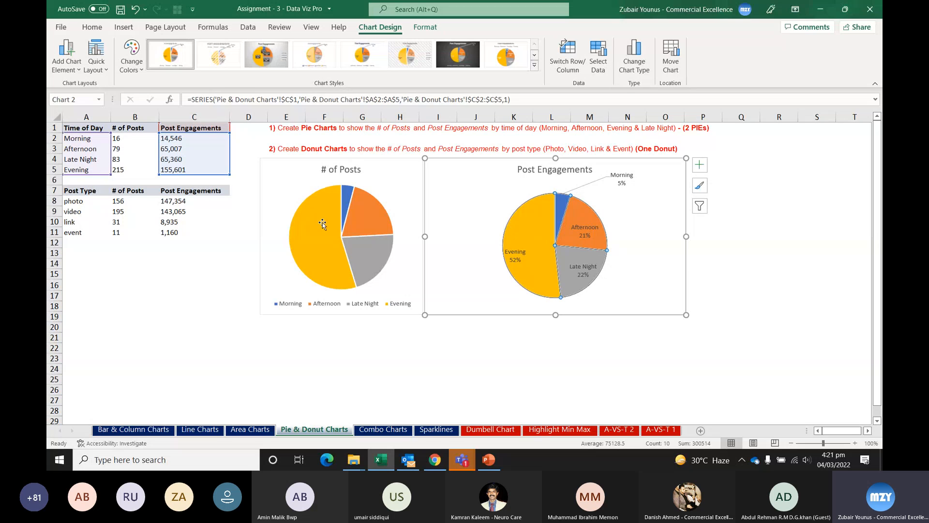
Step: Sort the time-of-day table A1:C5 by # of Posts, Largest to Smallest
click(164, 152)
drag(123, 138, 124, 171)
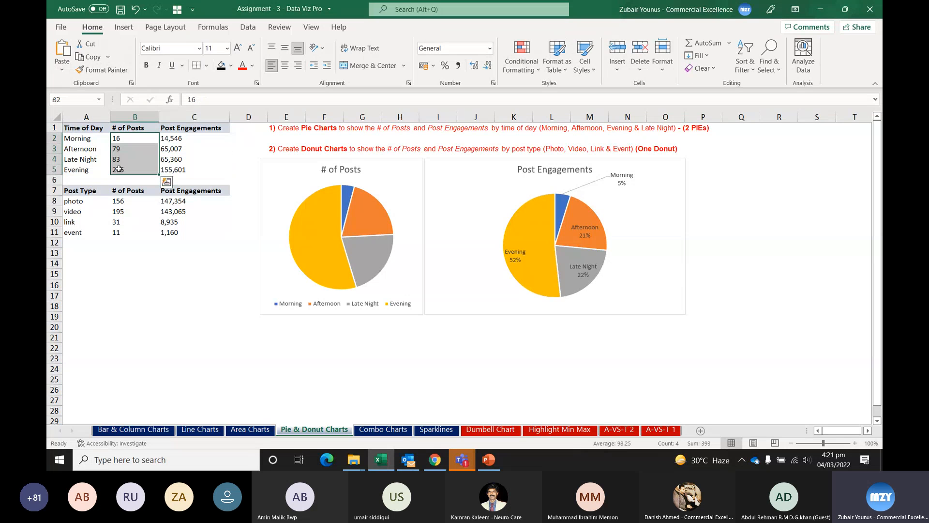
click(78, 137)
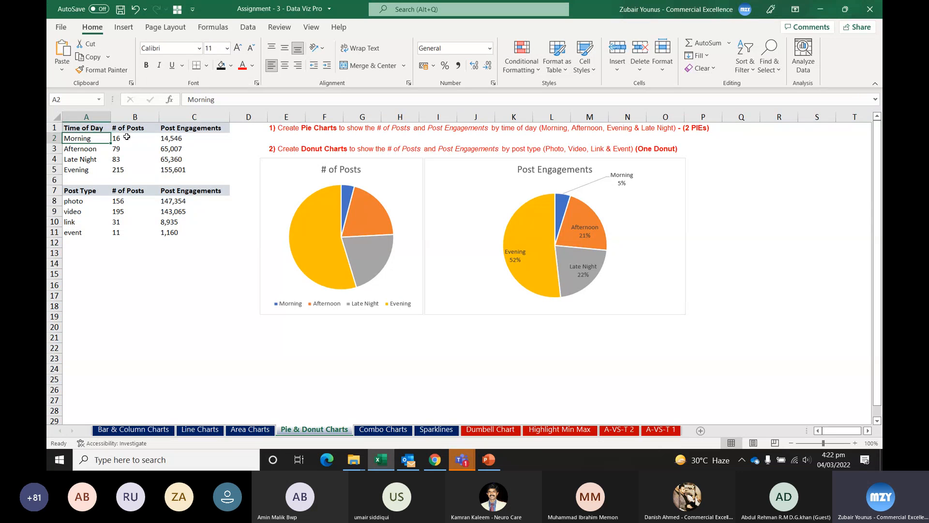
drag(96, 127, 218, 170)
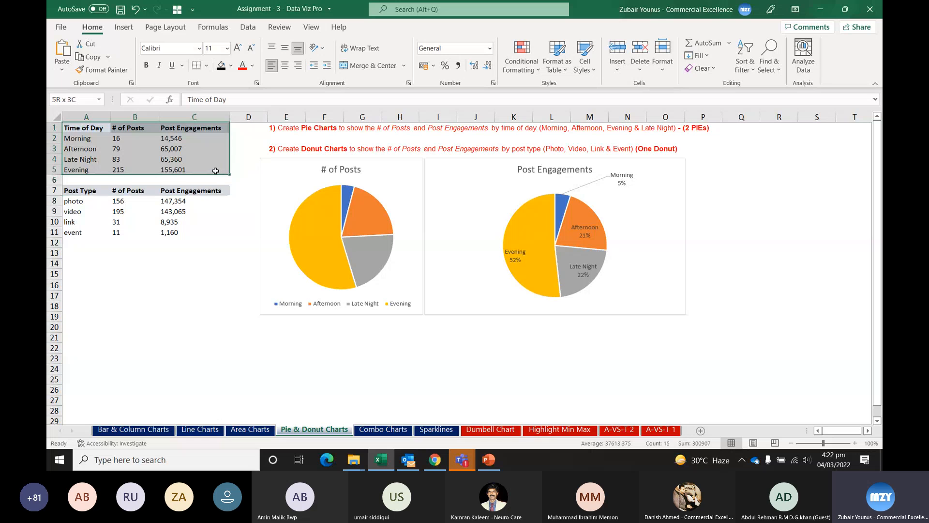
click(259, 28)
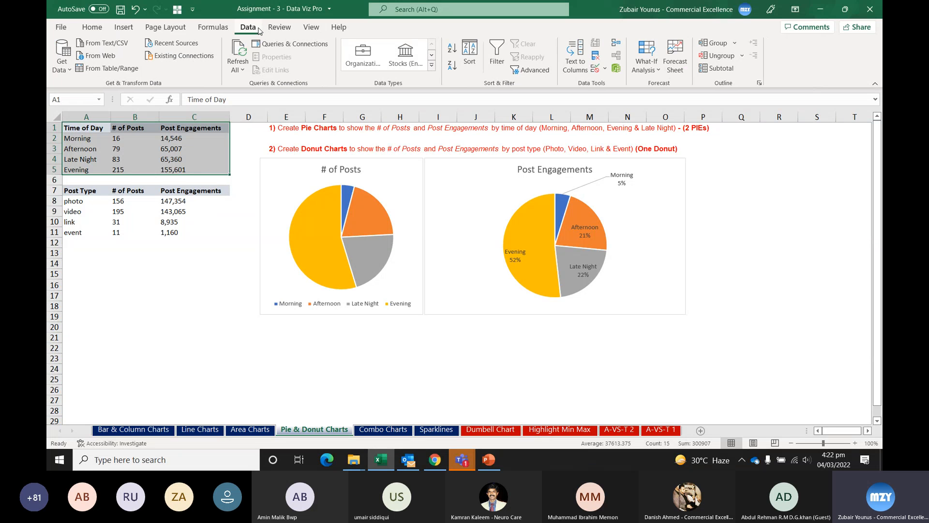
click(469, 59)
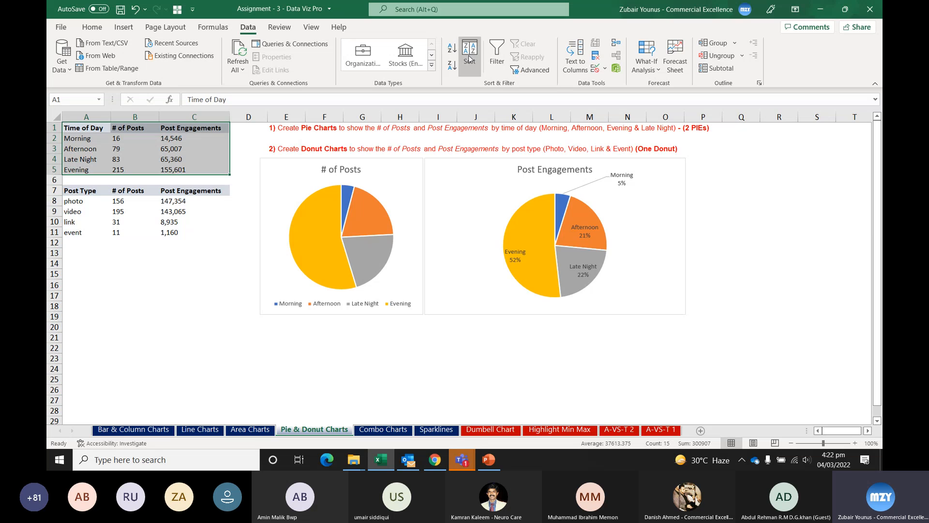
click(403, 190)
click(378, 210)
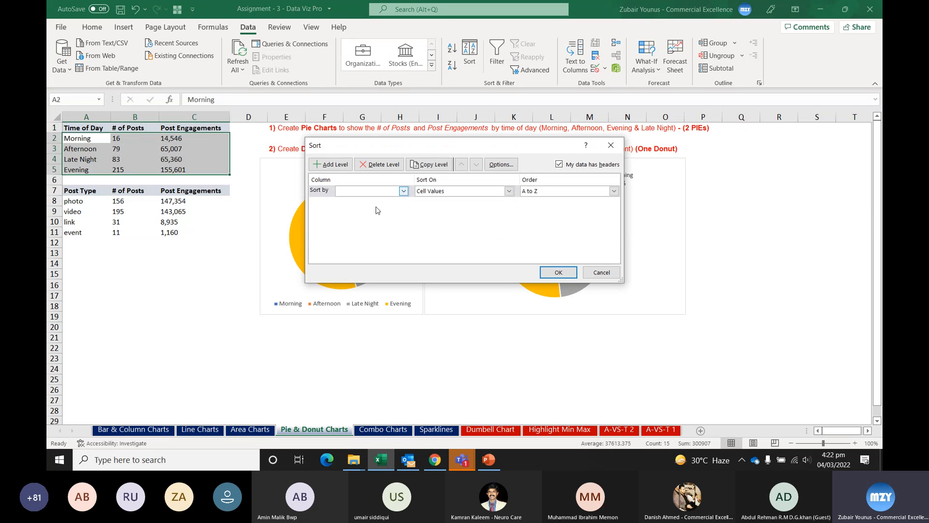
click(565, 191)
click(570, 211)
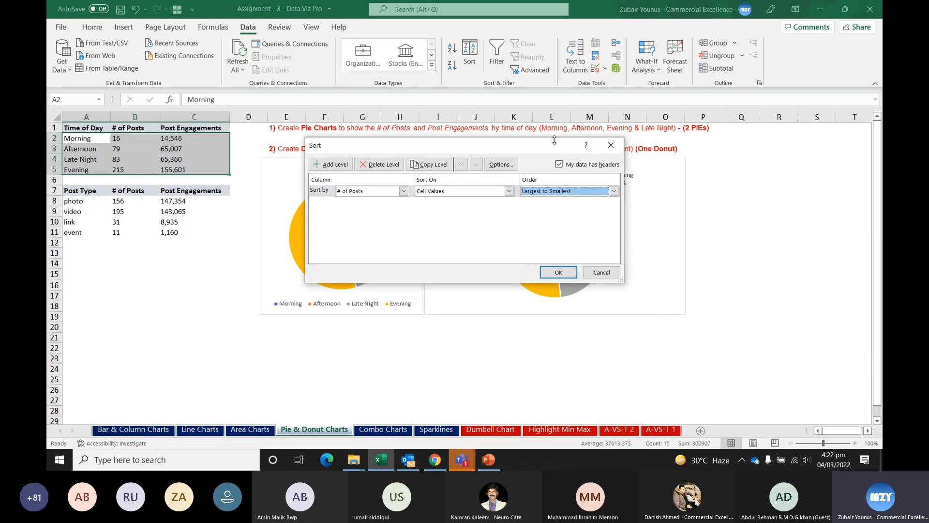
drag(483, 145, 530, 313)
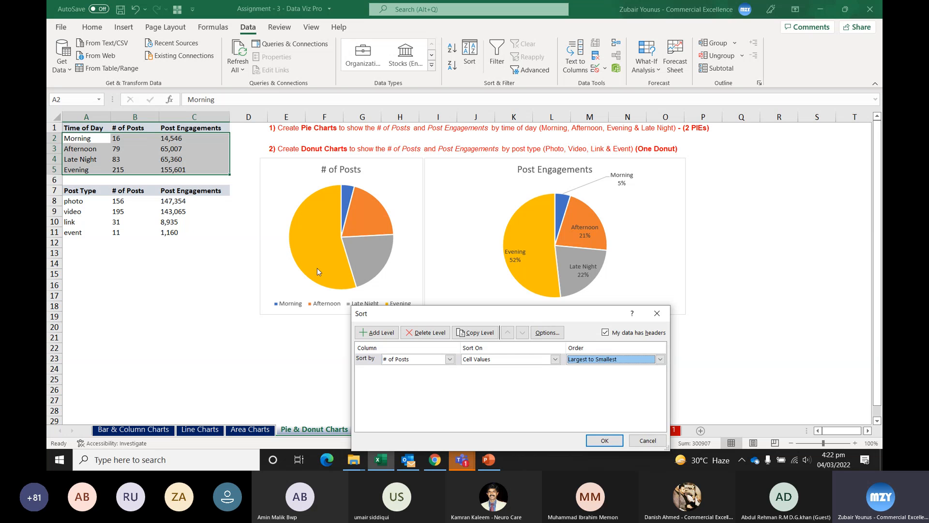
click(605, 440)
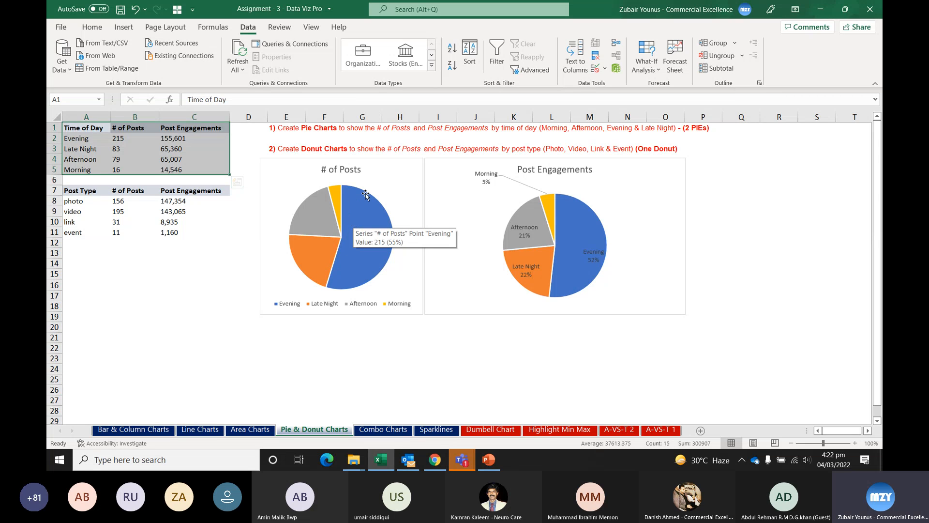
Step: Select both pie charts together and reduce their height so they end at about row 14
click(391, 177)
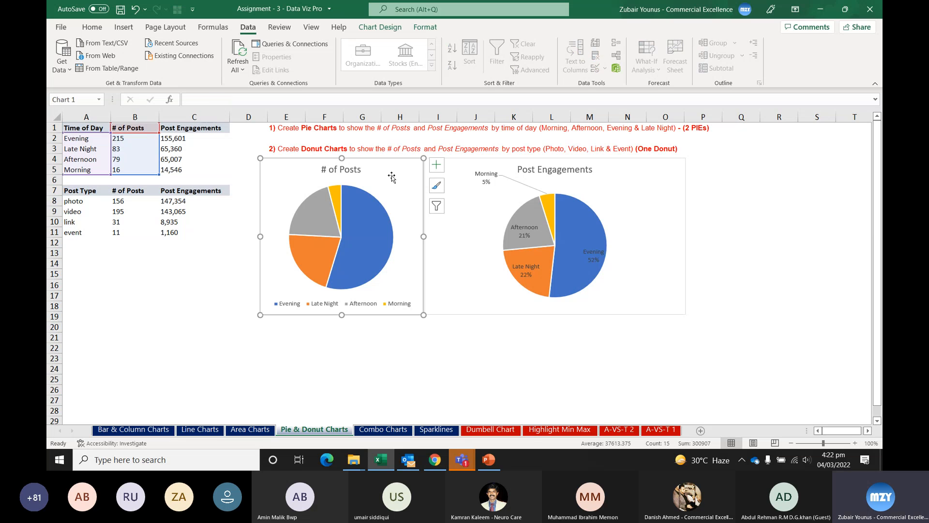
click(734, 182)
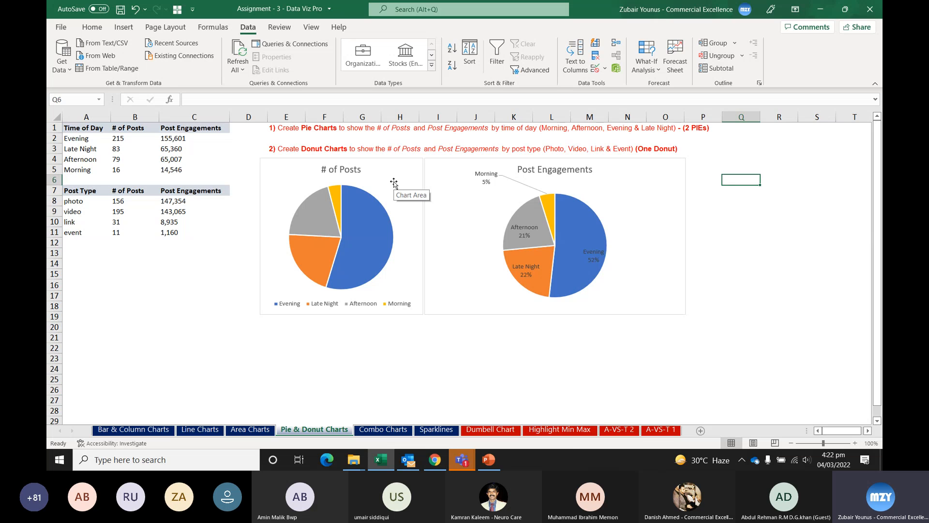
click(495, 309)
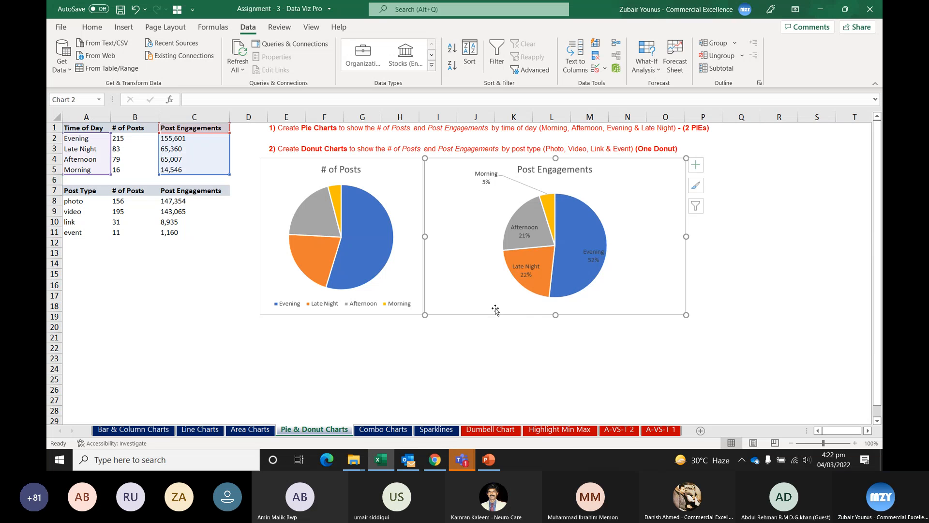
ctrl+click(371, 299)
drag(342, 314, 353, 268)
Step: Insert a doughnut chart from A7:B11, place it below the # of Posts pie and shrink it to that pie's size
click(130, 204)
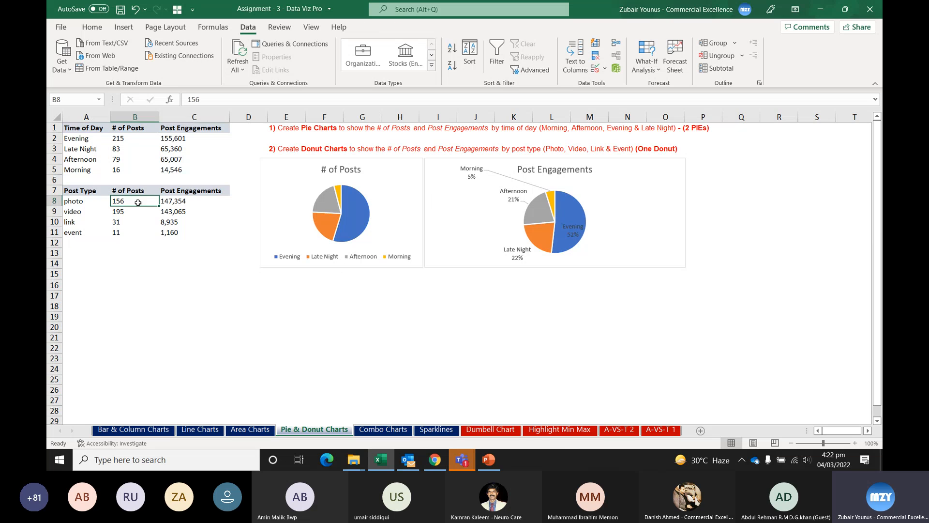
click(92, 188)
drag(106, 204, 119, 233)
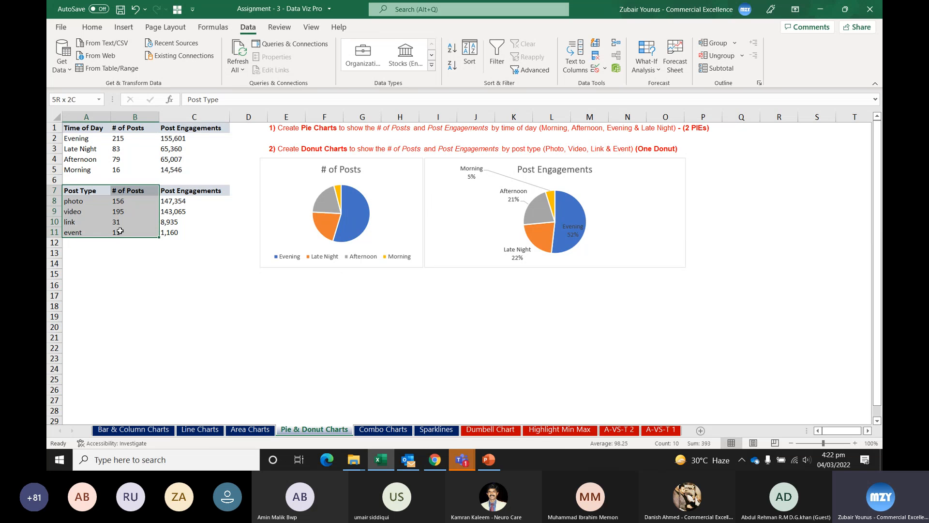
click(124, 27)
click(437, 68)
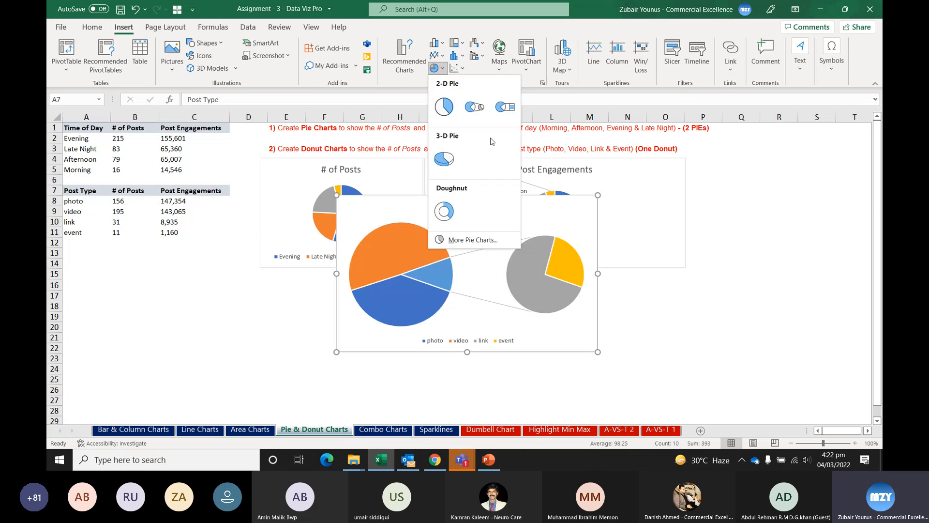
click(452, 210)
drag(598, 271, 523, 348)
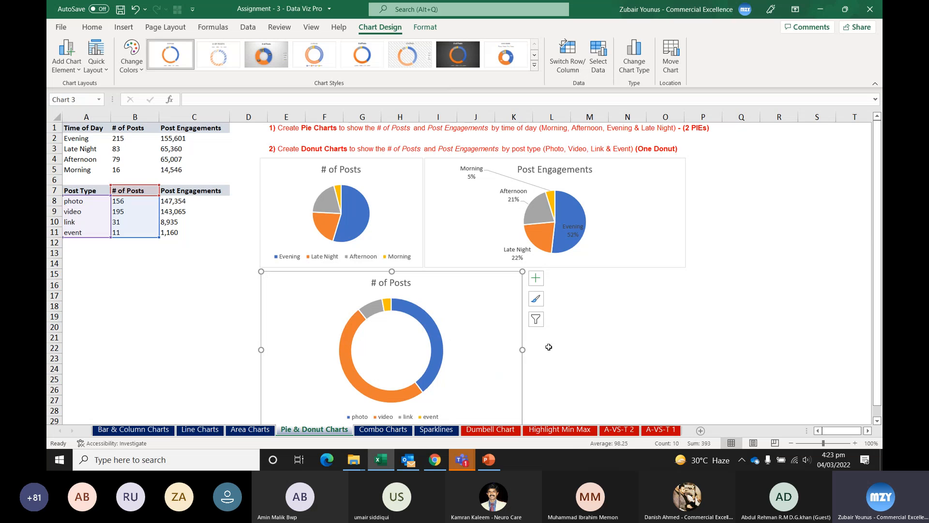
scroll(538, 409, down, 1)
drag(523, 396, 424, 349)
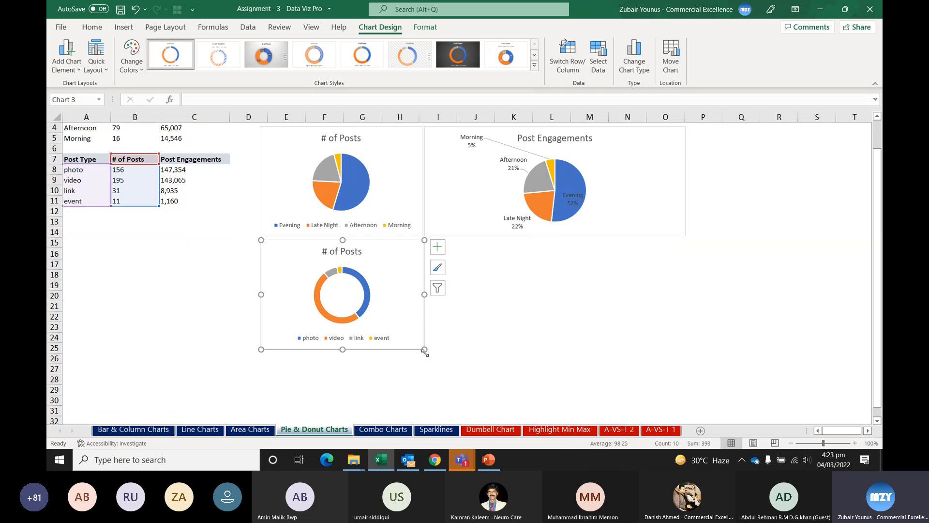
Step: Set the Doughnut Hole Size of the # of Posts doughnut chart to 39%
click(369, 303)
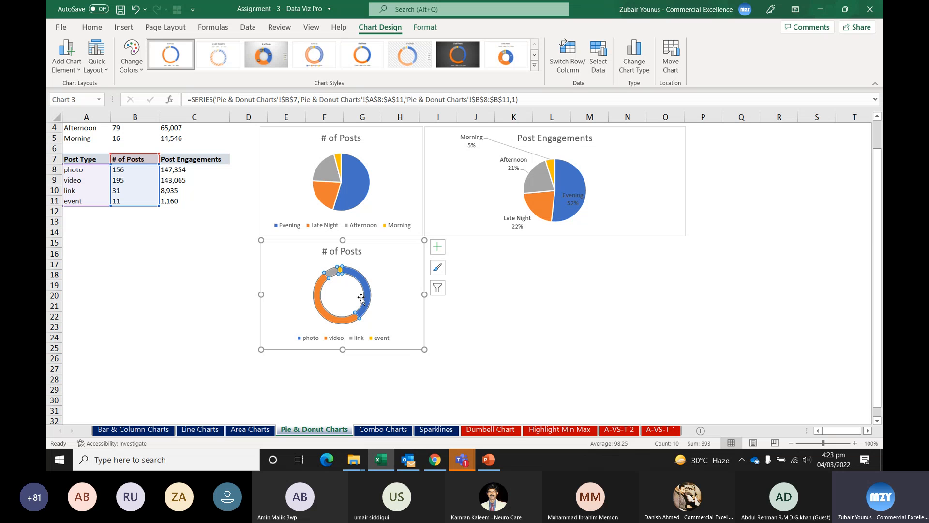
right_click(367, 305)
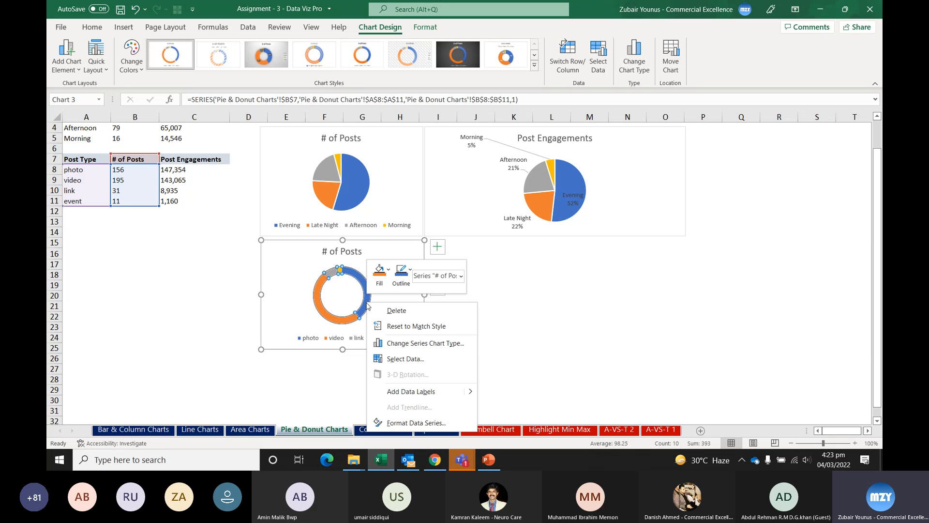
click(413, 419)
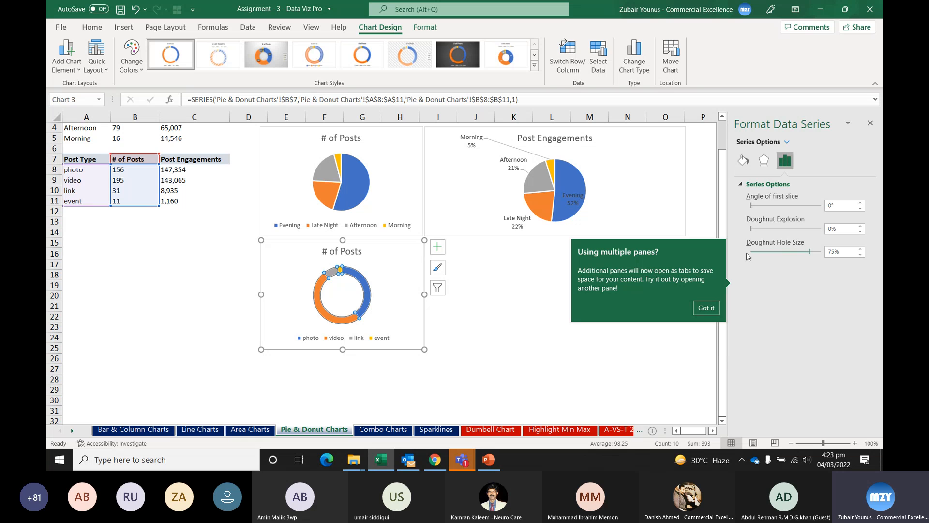
drag(810, 251, 781, 254)
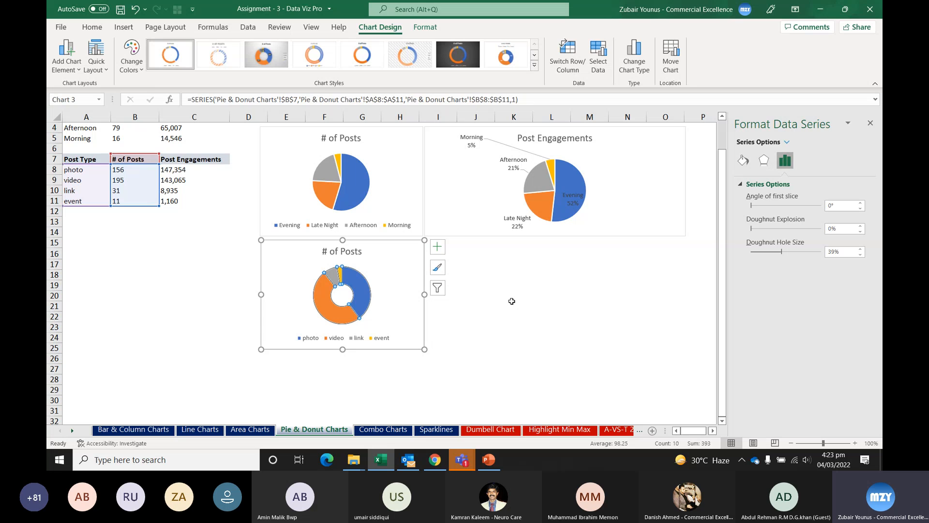
click(512, 297)
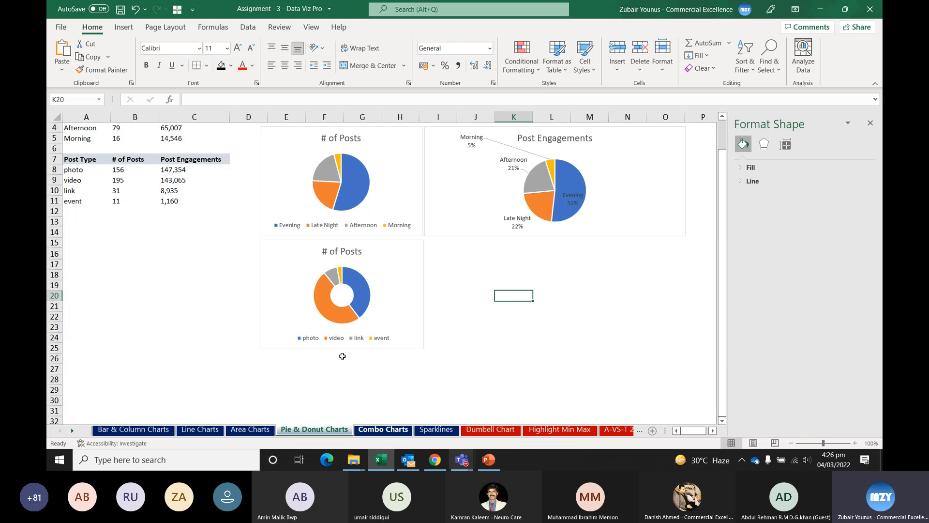
Step: Try shifting the # of Posts pie's and doughnut's value ranges to the Post Engagements column and back to # of Posts
click(367, 296)
click(362, 180)
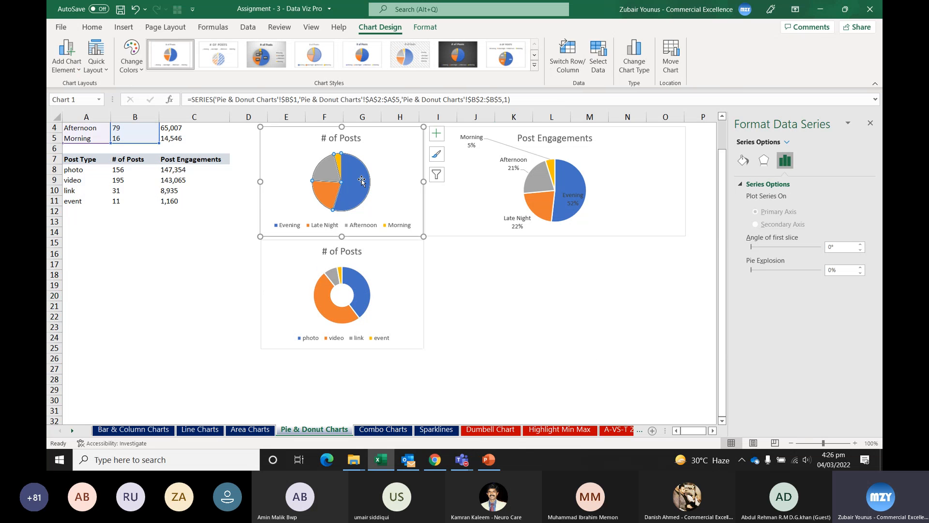
scroll(189, 179, up, 1)
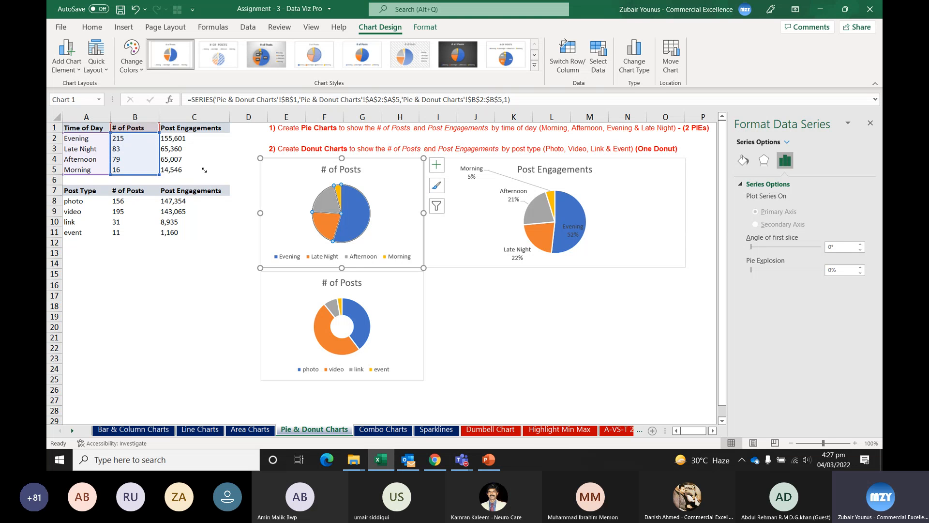
drag(206, 175, 185, 164)
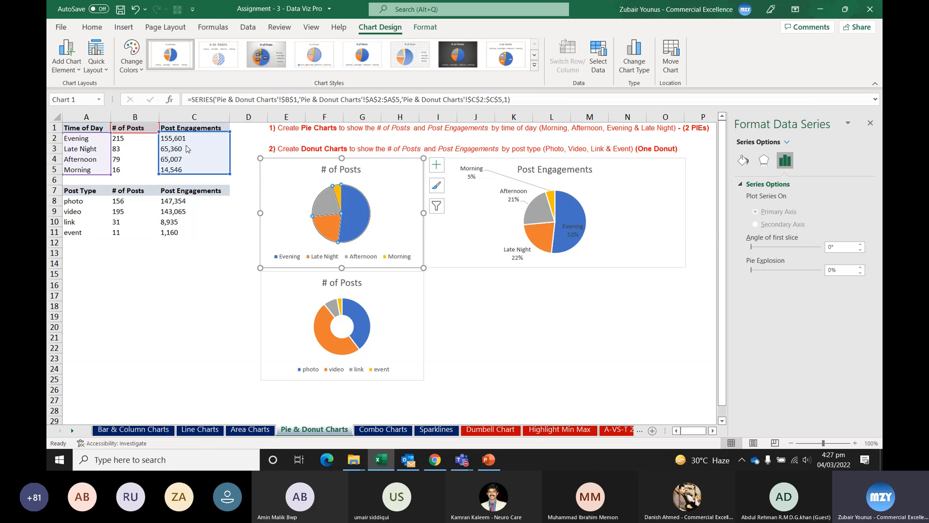
drag(159, 156, 131, 163)
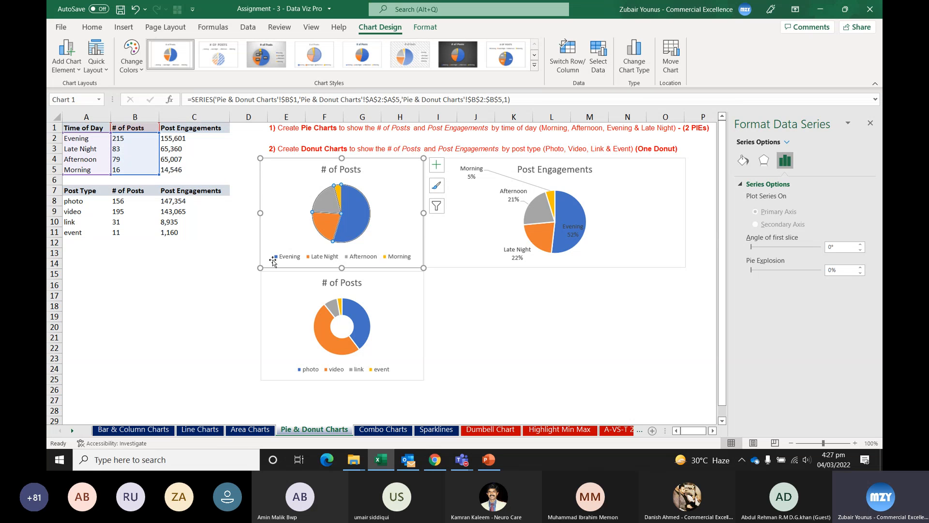
click(346, 308)
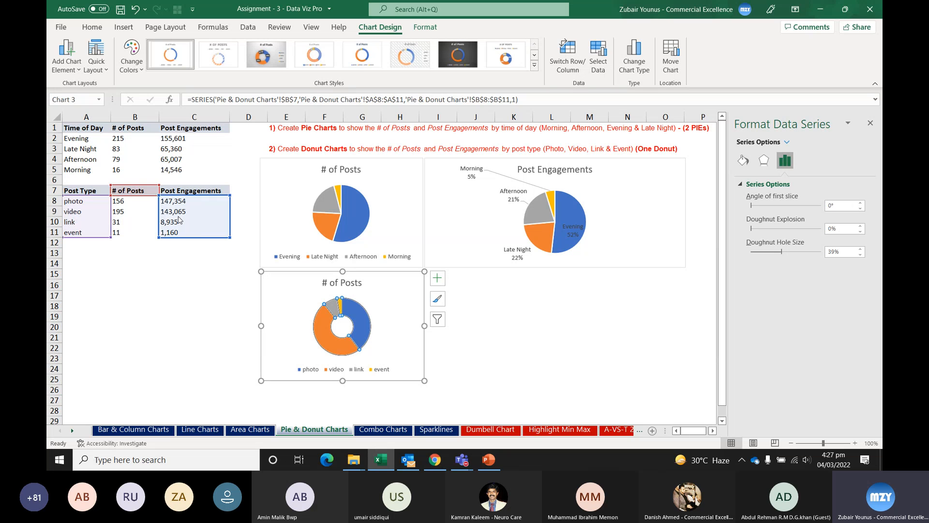
click(249, 263)
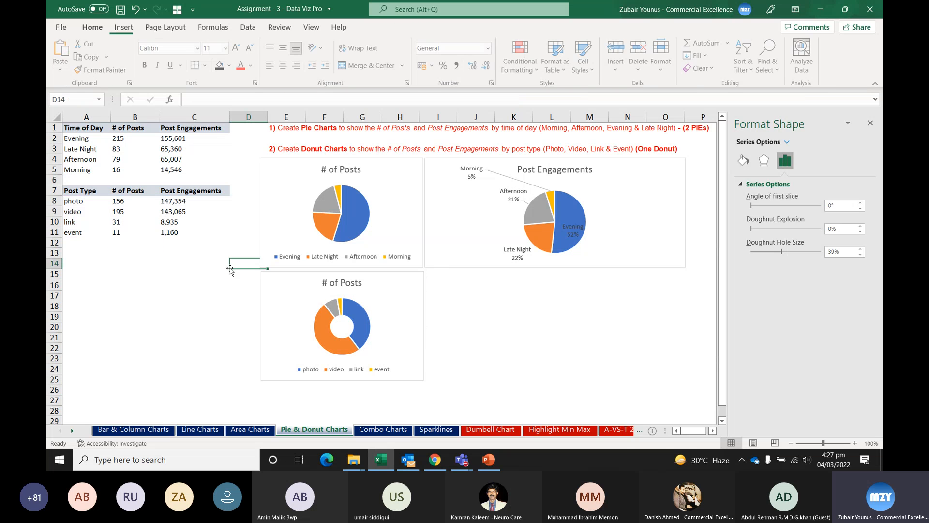
Step: Insert a 2-D pie chart from the post type table A7:C11
drag(99, 191, 221, 230)
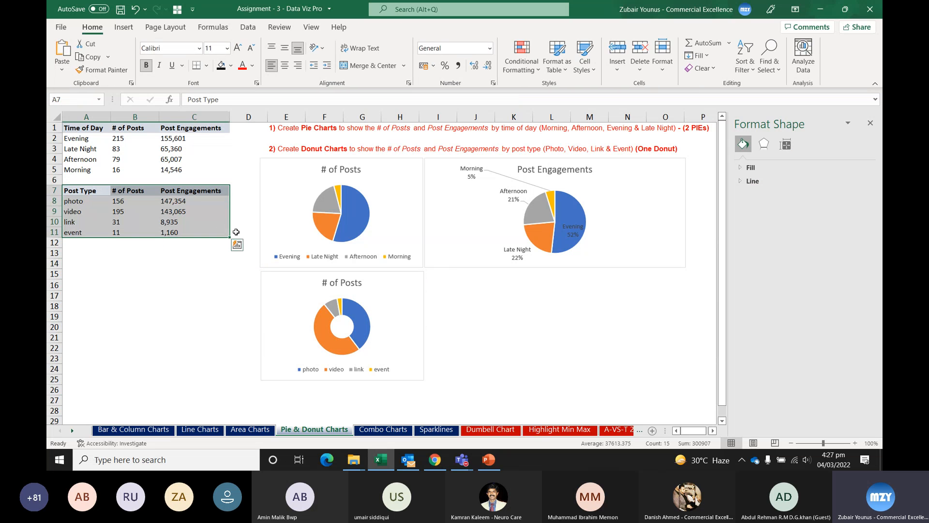
click(129, 28)
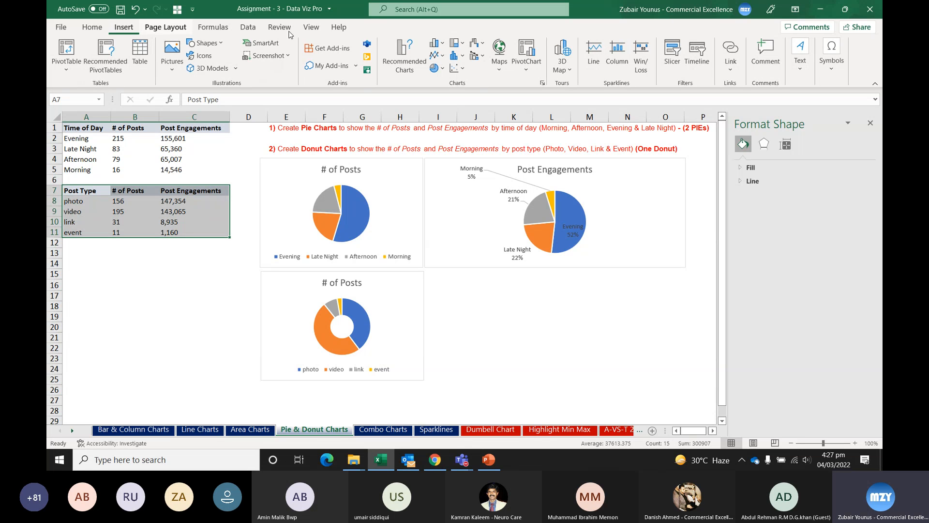
click(437, 68)
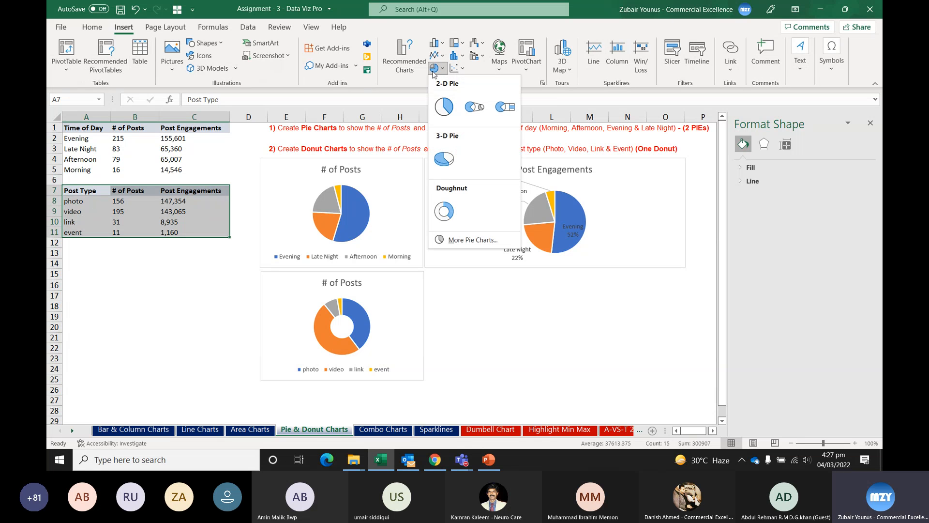
click(445, 106)
click(428, 287)
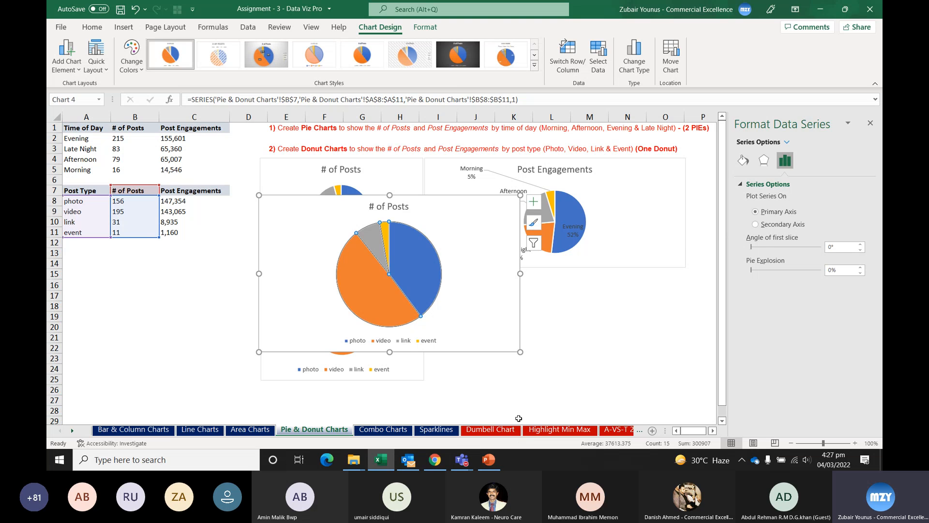
Step: Change the new pie chart to a two-ring doughnut by post type and move it beside the # of Posts doughnut
click(520, 352)
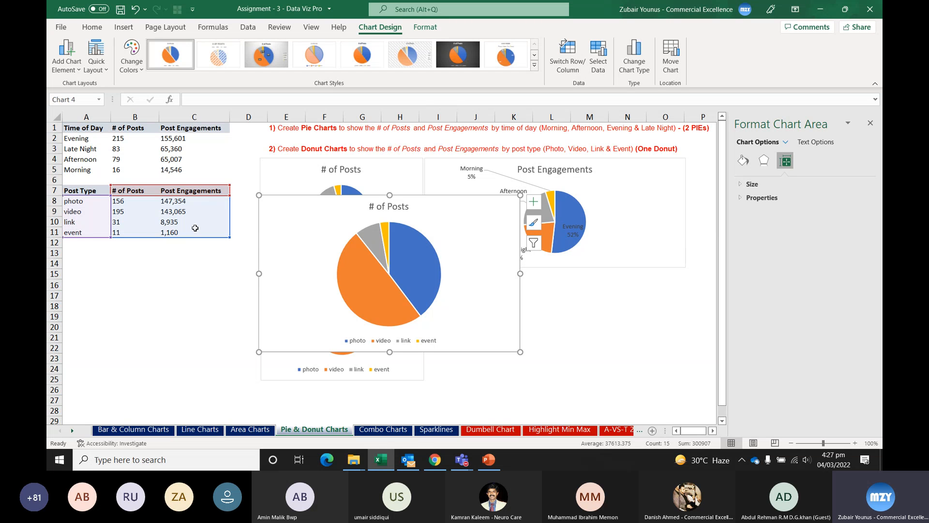
click(646, 60)
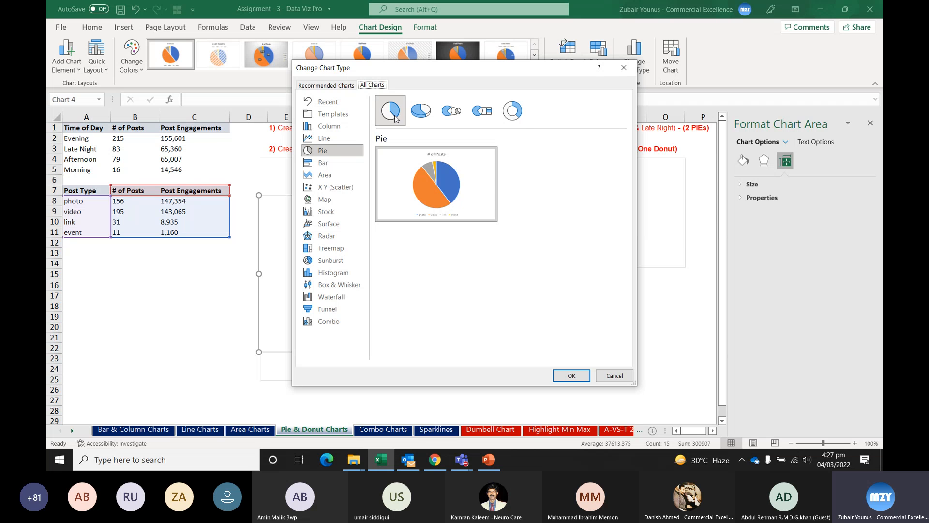
click(516, 111)
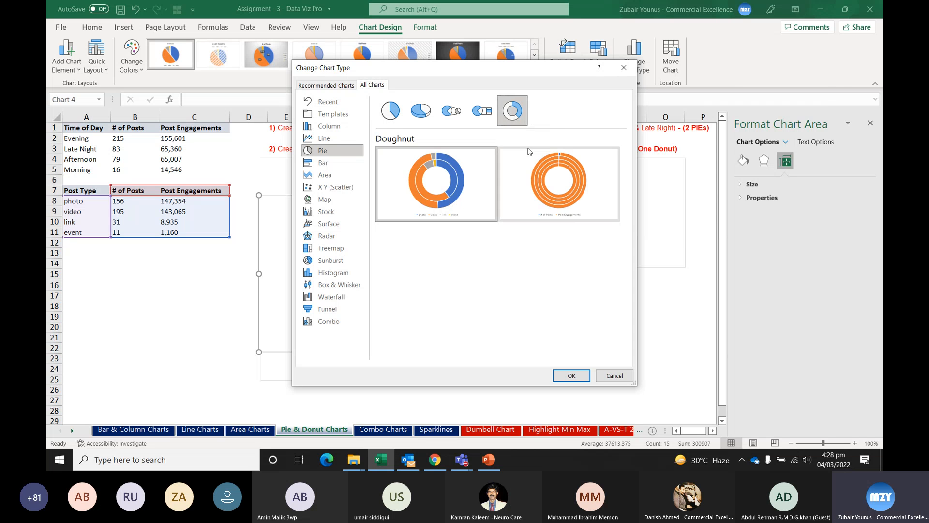
drag(548, 71, 747, 80)
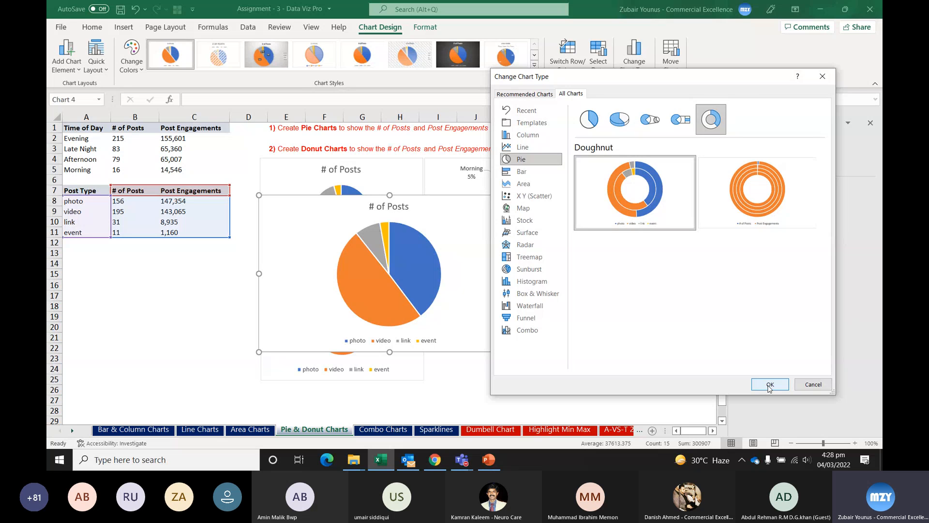
mouse_move(639, 192)
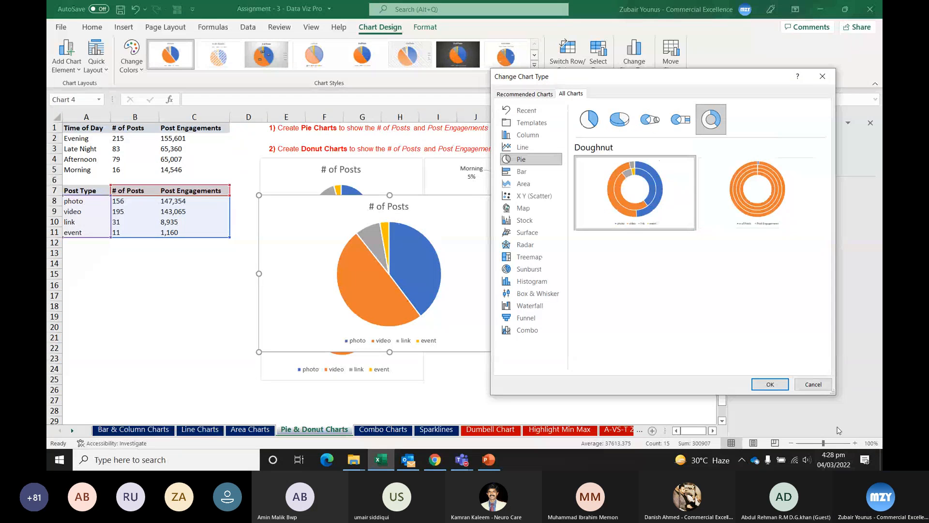
click(781, 384)
drag(517, 299, 635, 357)
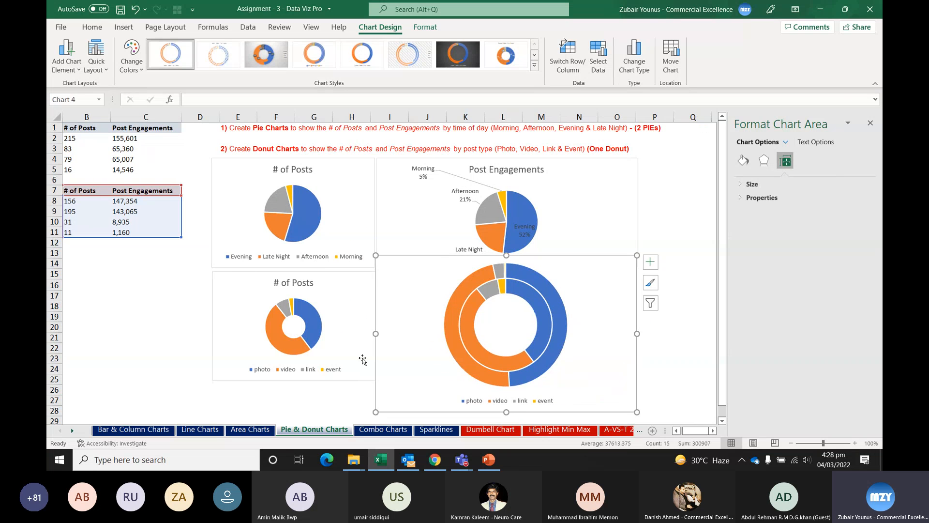
Step: Examine which data series the inner and outer rings of the two-ring doughnut represent
click(276, 330)
click(486, 319)
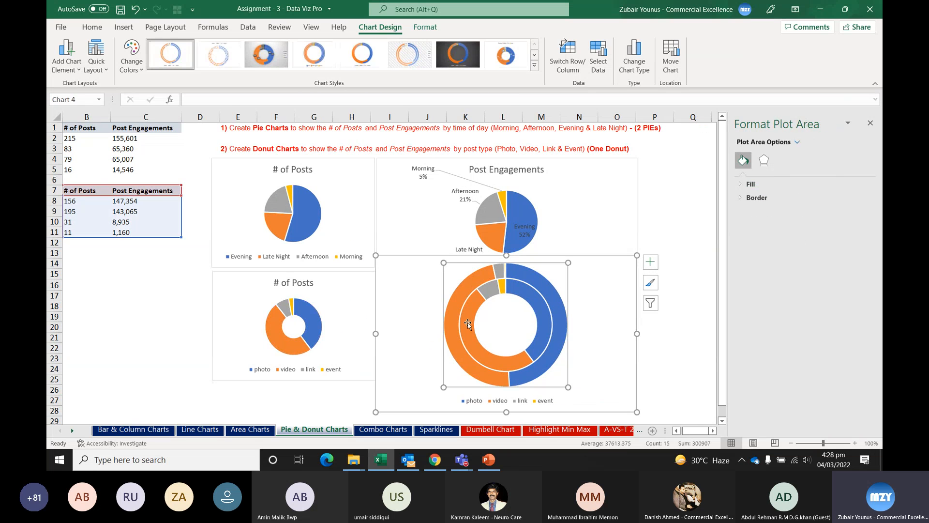
click(469, 323)
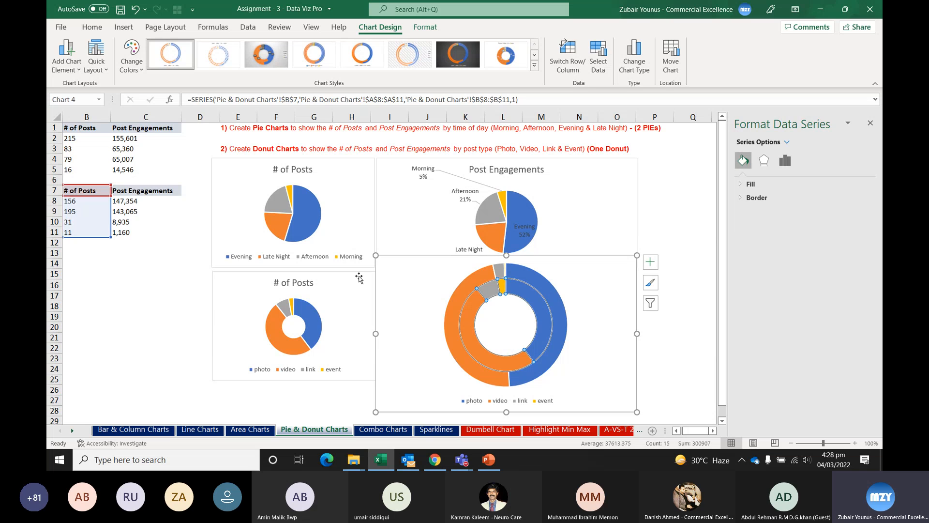
click(450, 320)
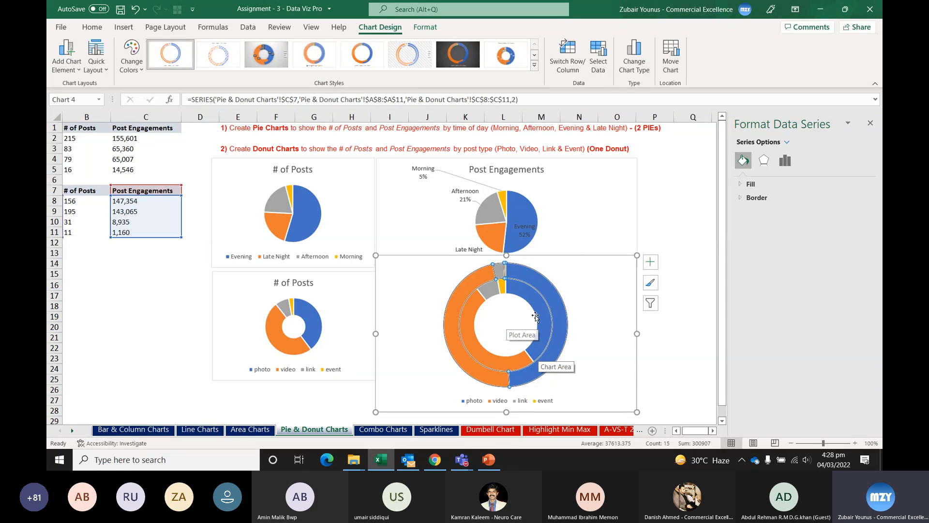
Step: Switch to the Teams meeting to mute and unmute the microphone, and return to the Excel workbook
click(462, 459)
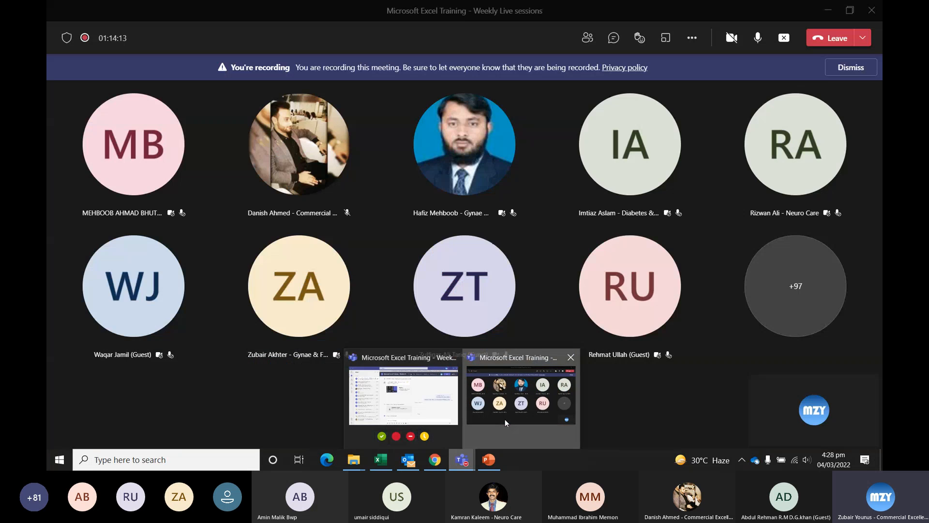
click(504, 419)
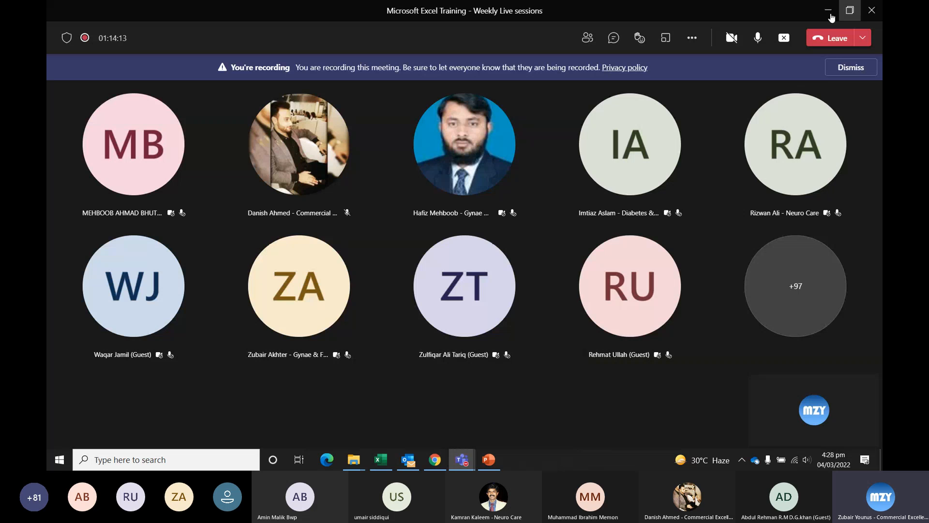
click(758, 41)
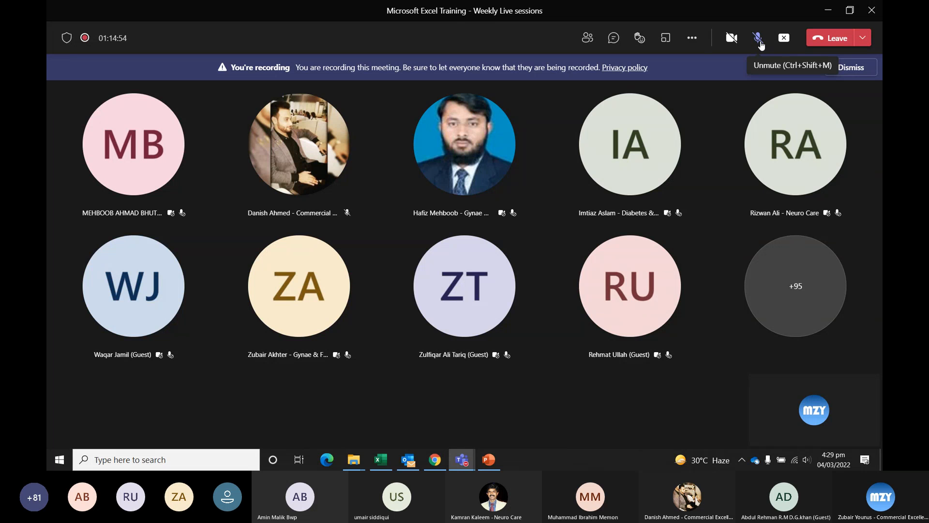
click(760, 42)
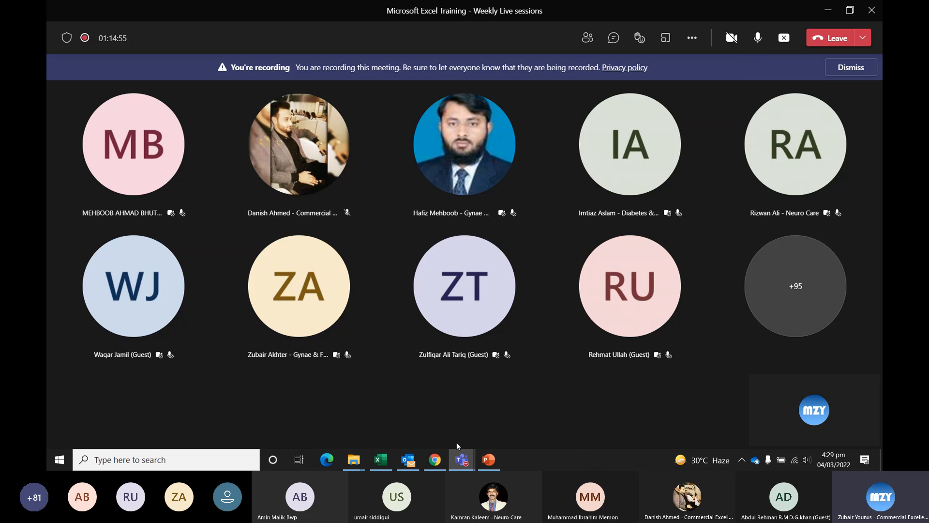
click(383, 456)
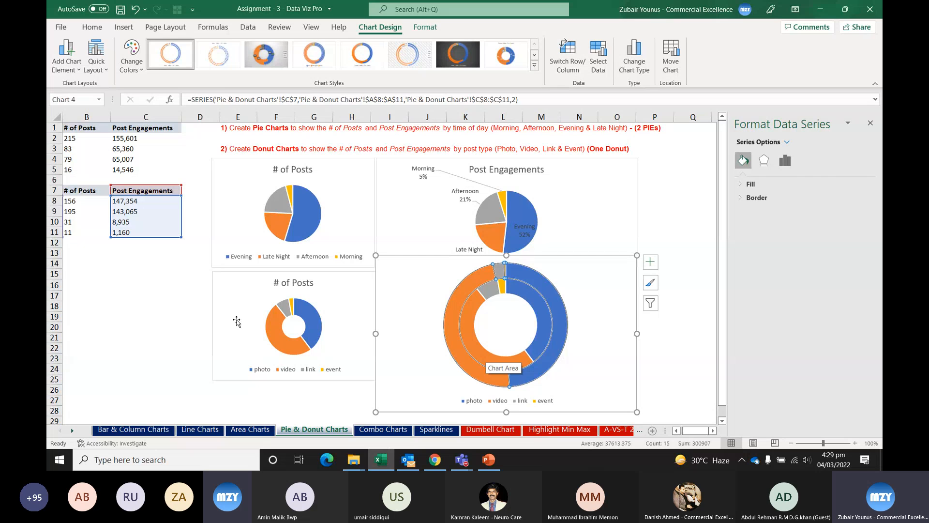
Step: Resize the two-ring doughnut chart to span about rows 15 to 25, aligned beside the # of Posts doughnut
click(503, 252)
mouse_move(505, 254)
mouse_down()
mouse_move(505, 283)
mouse_move(505, 272)
mouse_up()
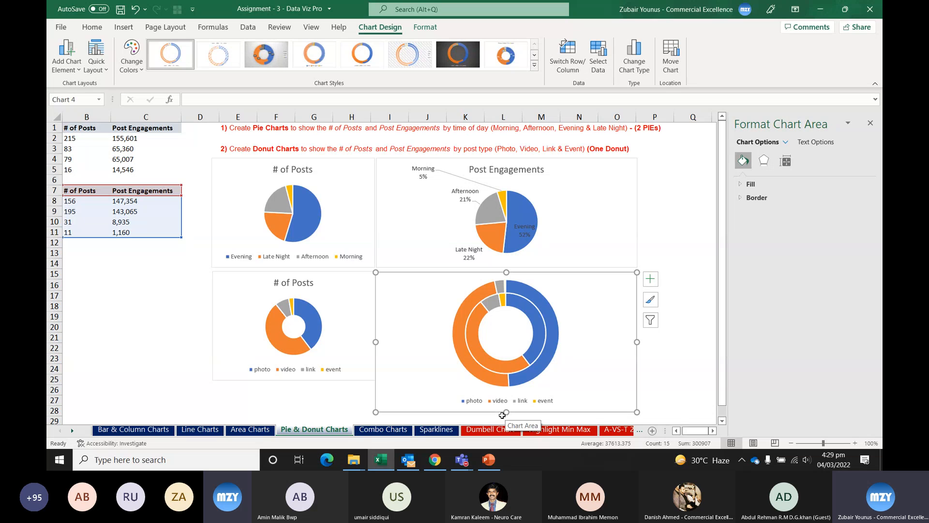
drag(503, 412, 519, 382)
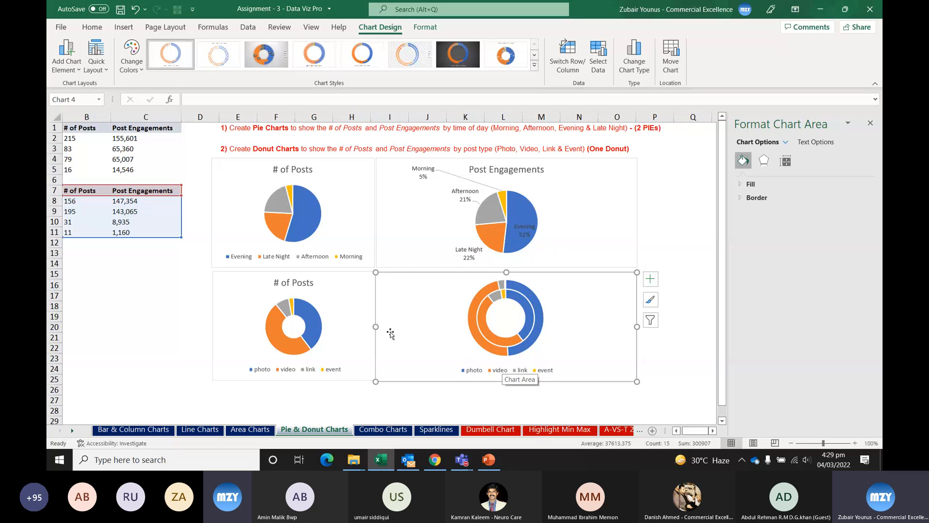
drag(377, 326, 380, 326)
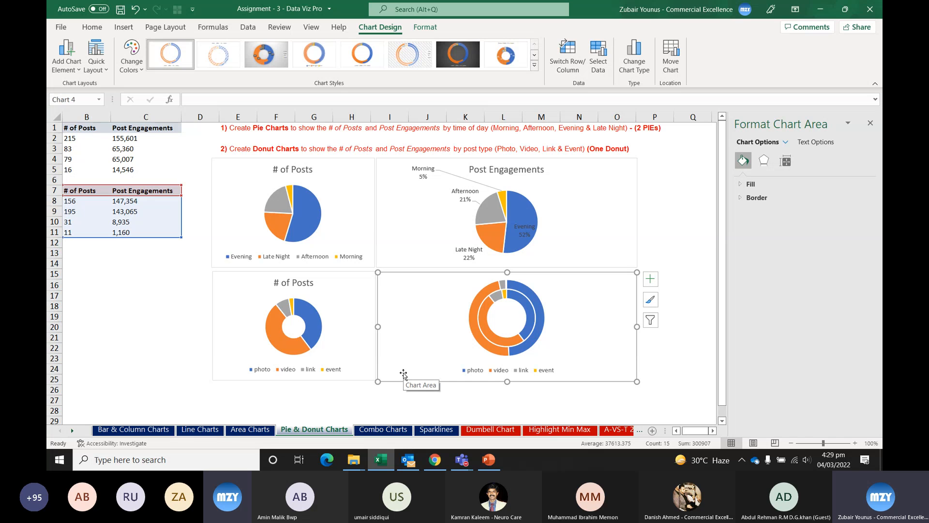
click(329, 208)
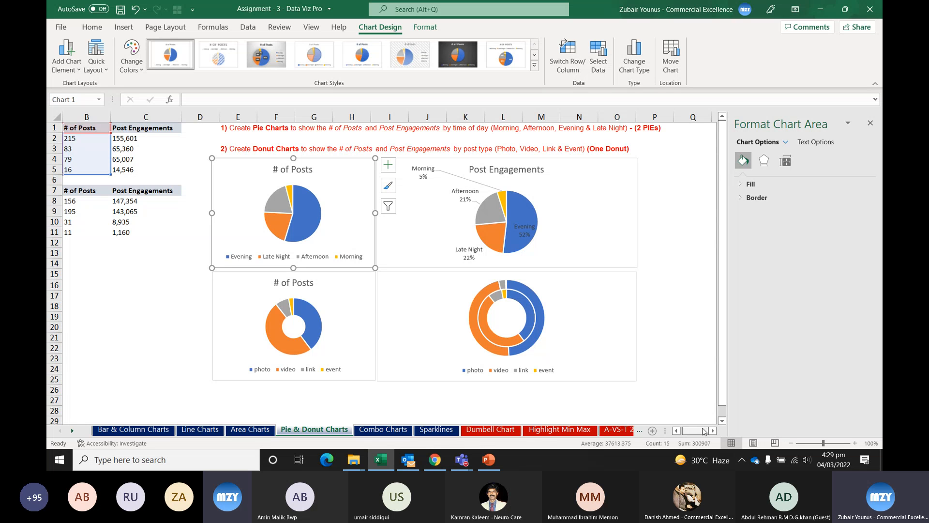
Step: Open the Combo Charts sheet and select the first task instruction in cell I1 to read it
click(382, 429)
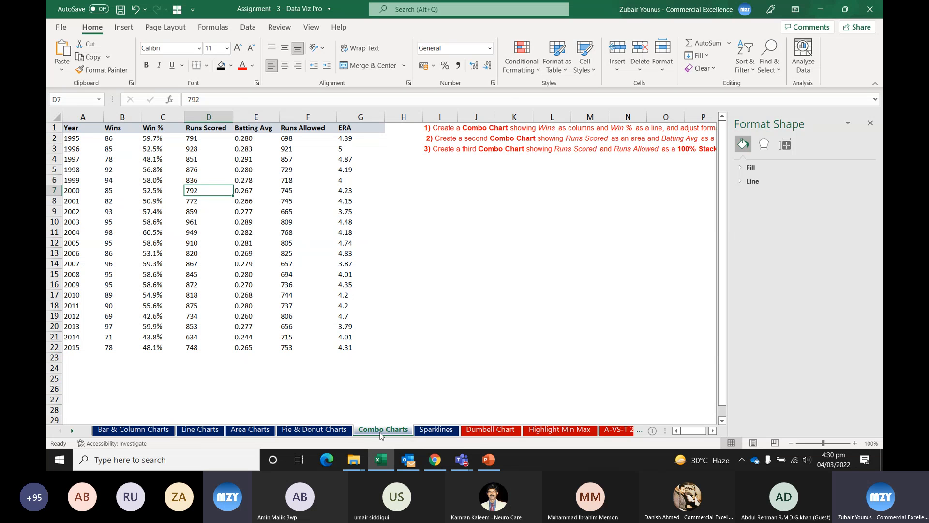
click(447, 126)
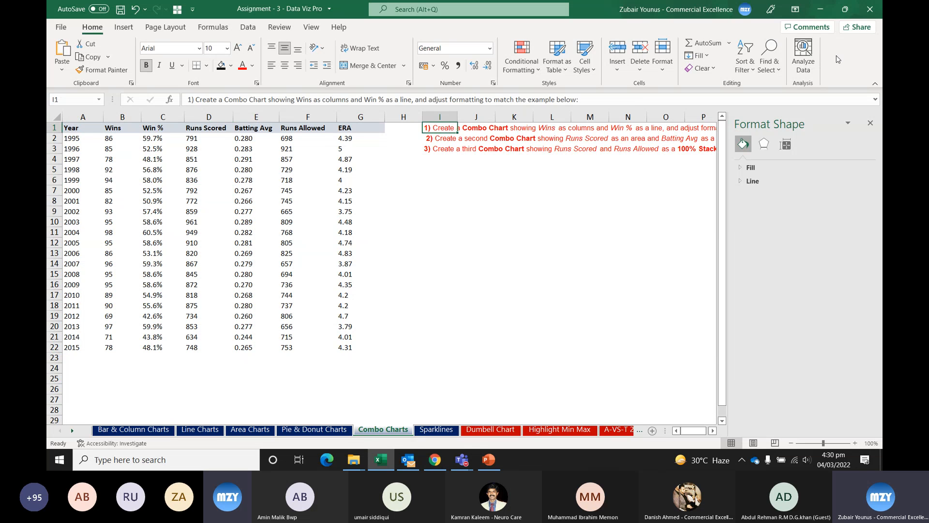
Step: Close the Format Shape pane and insert a default clustered column chart from the Year, Wins and Win % data in A1:C22
click(870, 123)
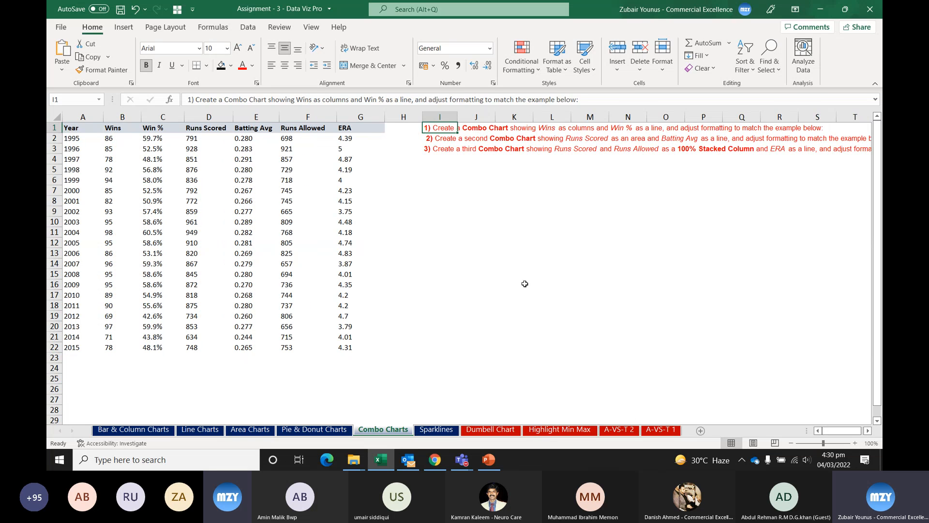
click(94, 132)
drag(93, 132, 175, 345)
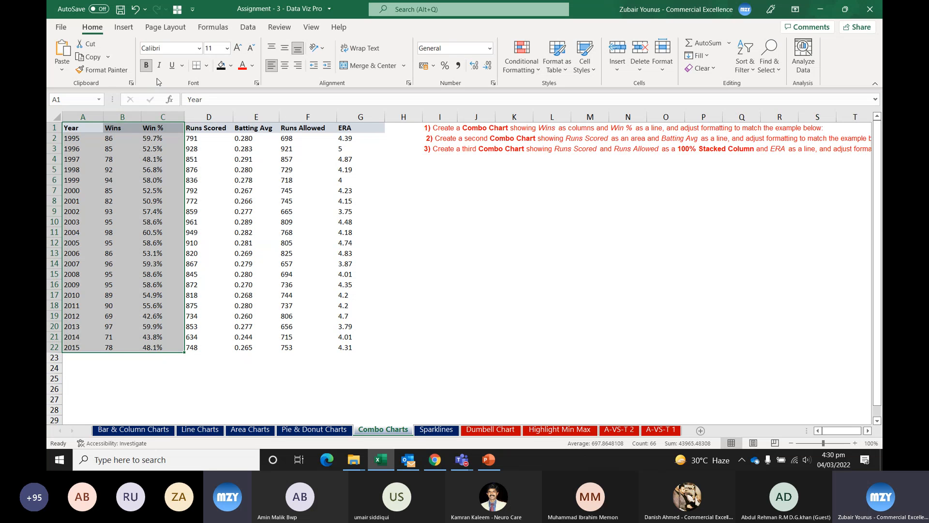
key(alt+F1)
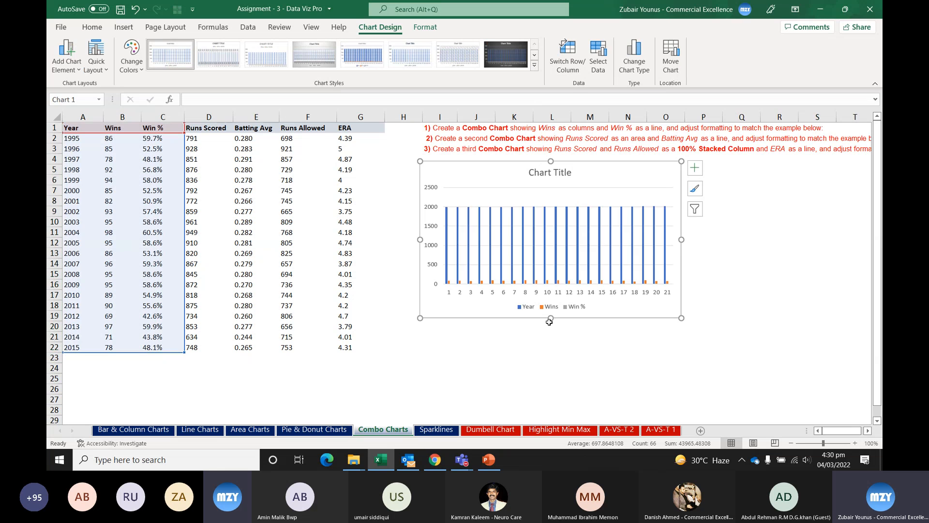
Step: Enlarge the new chart to about 9.3 cm high and 19 cm wide, reaching down to about row 22
drag(551, 318, 553, 353)
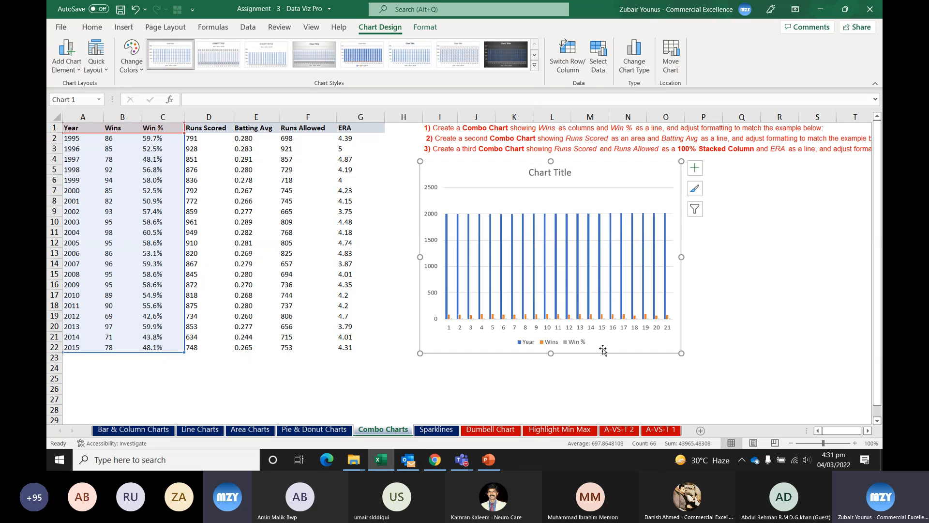
click(685, 256)
click(675, 253)
drag(681, 257, 810, 257)
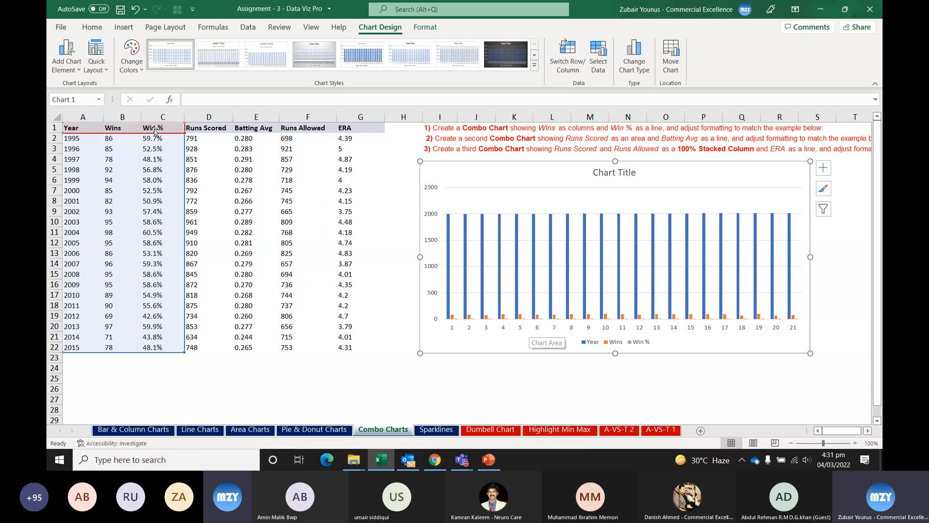
Step: Remove the Year series from the chart's data source, keeping only Wins and Win %
click(450, 244)
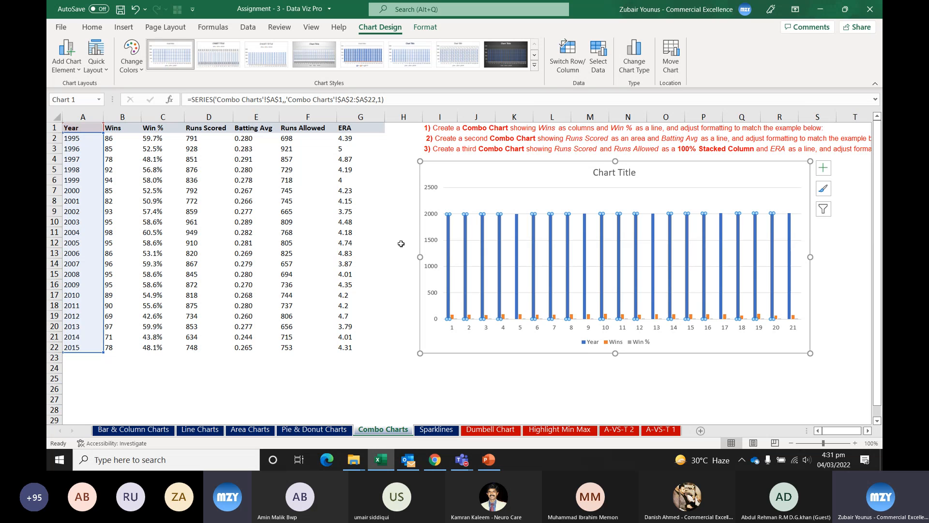
click(595, 330)
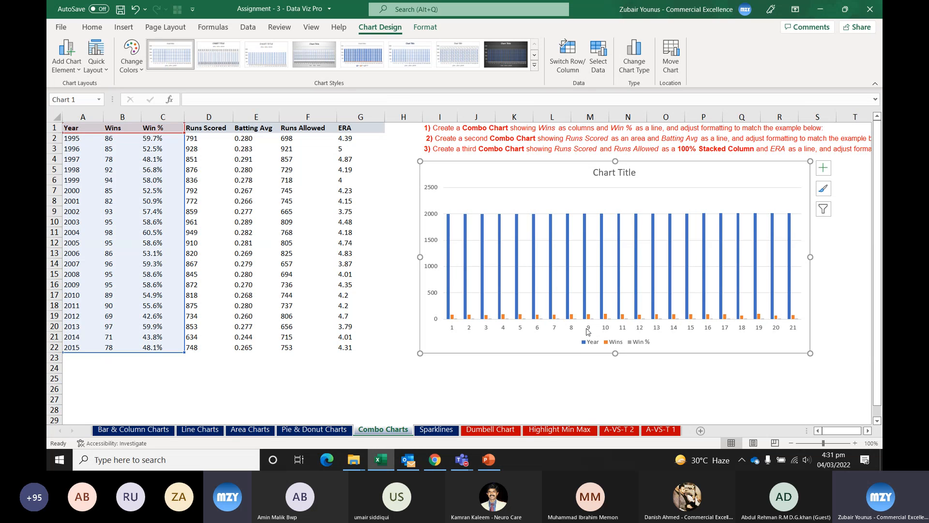
right_click(595, 196)
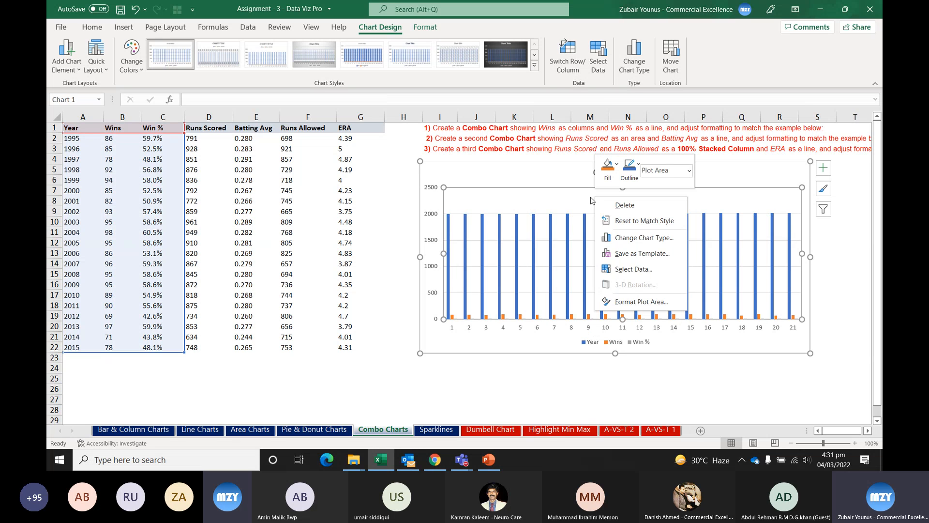
click(633, 269)
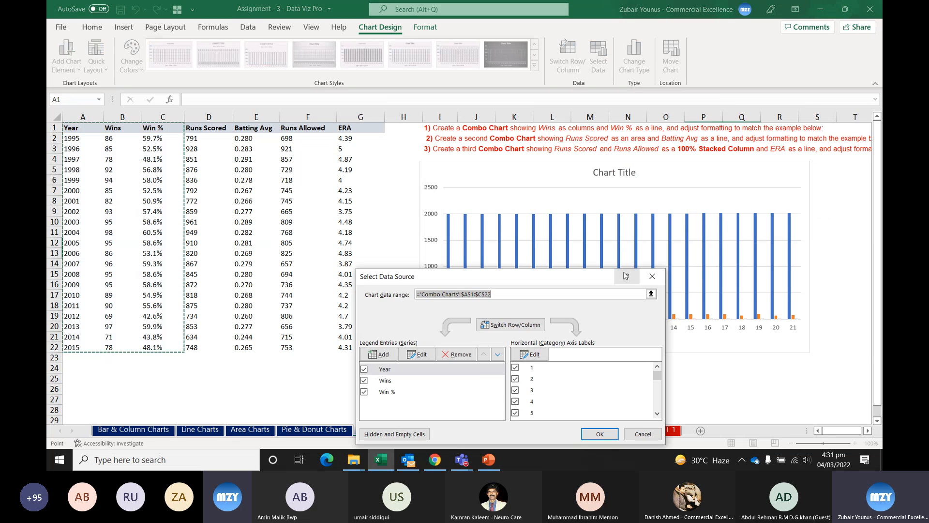
click(408, 369)
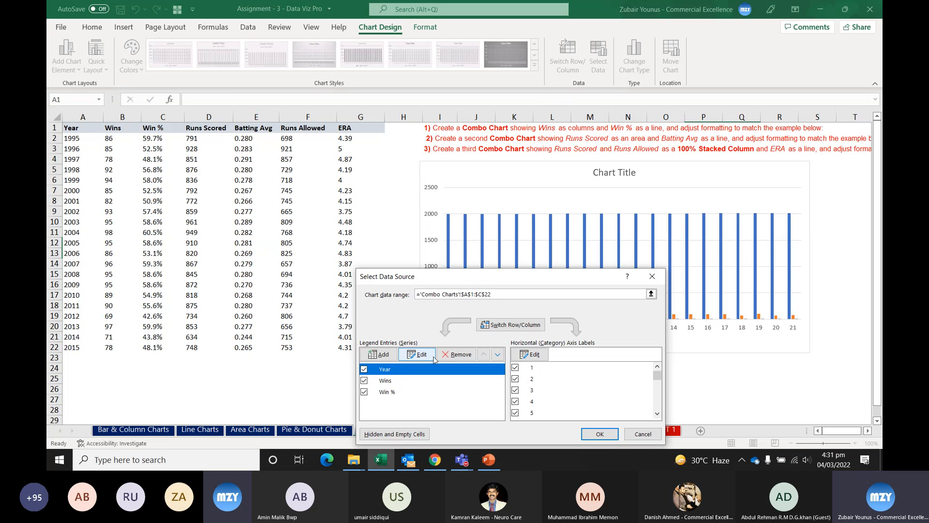
click(457, 354)
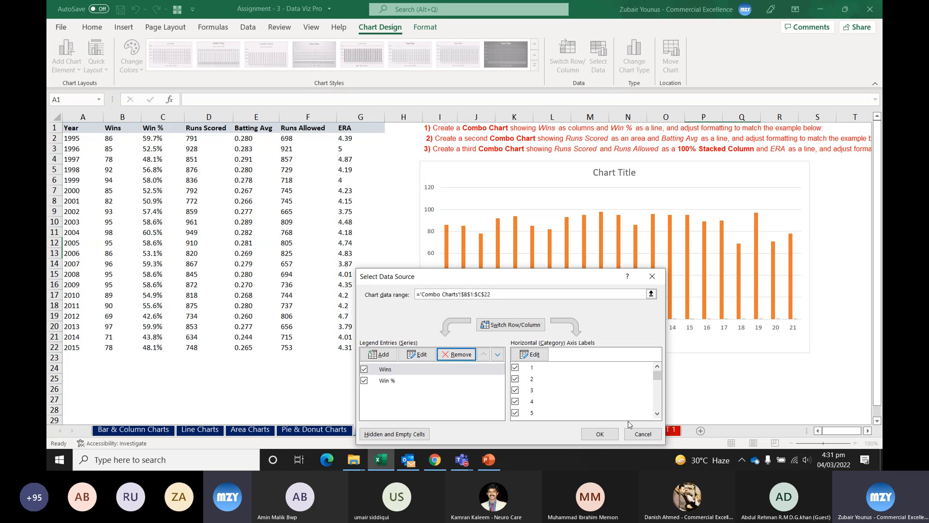
click(609, 435)
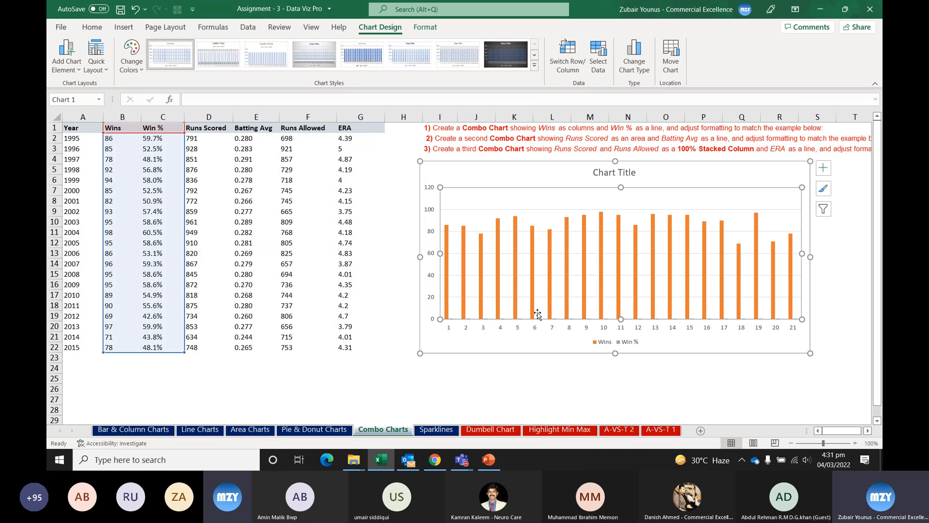
Step: Select the Win % series from the chart element list and add data labels to it
click(534, 271)
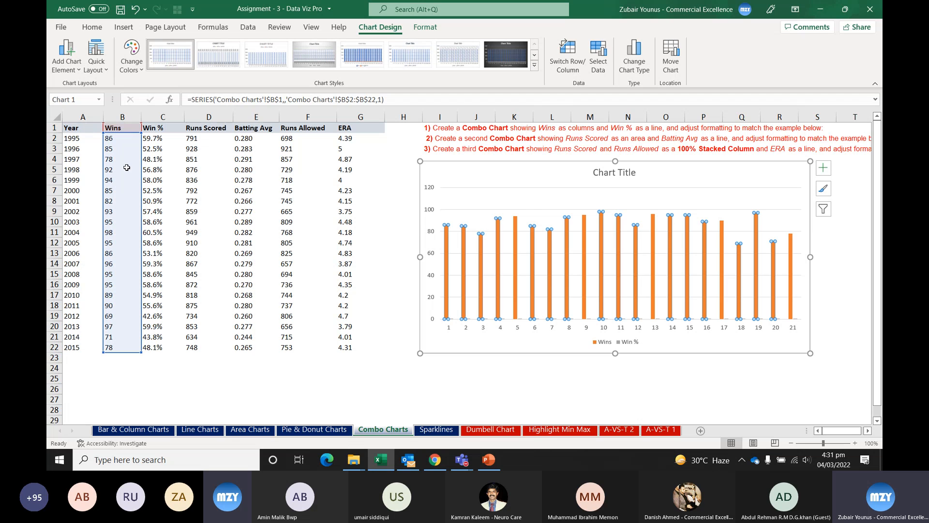
click(469, 319)
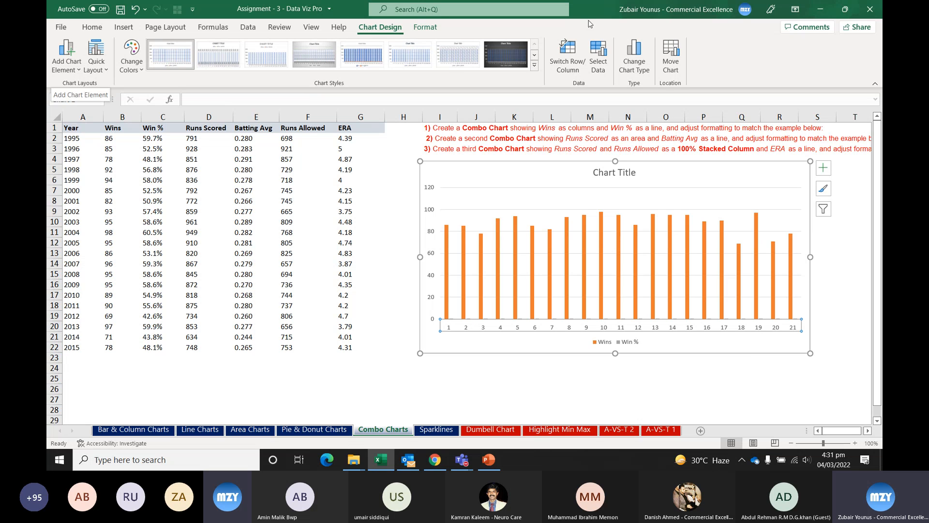
click(421, 28)
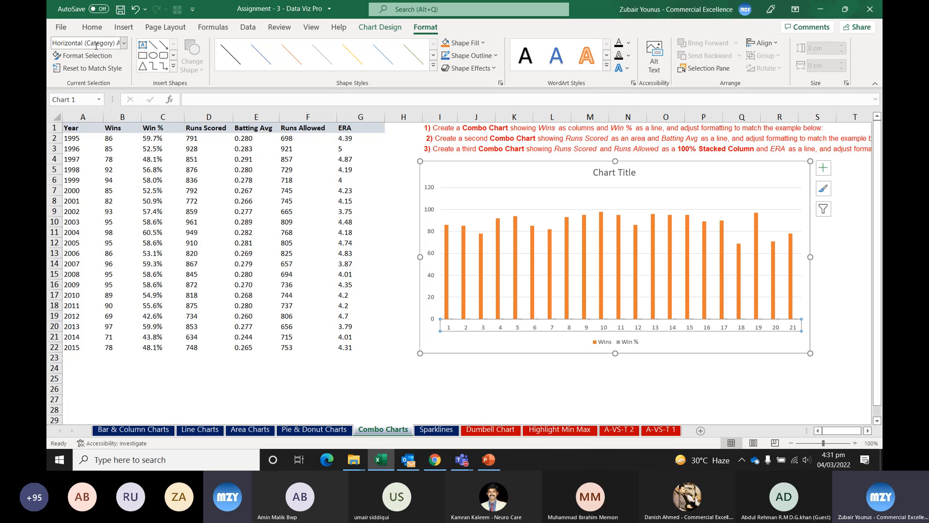
click(124, 43)
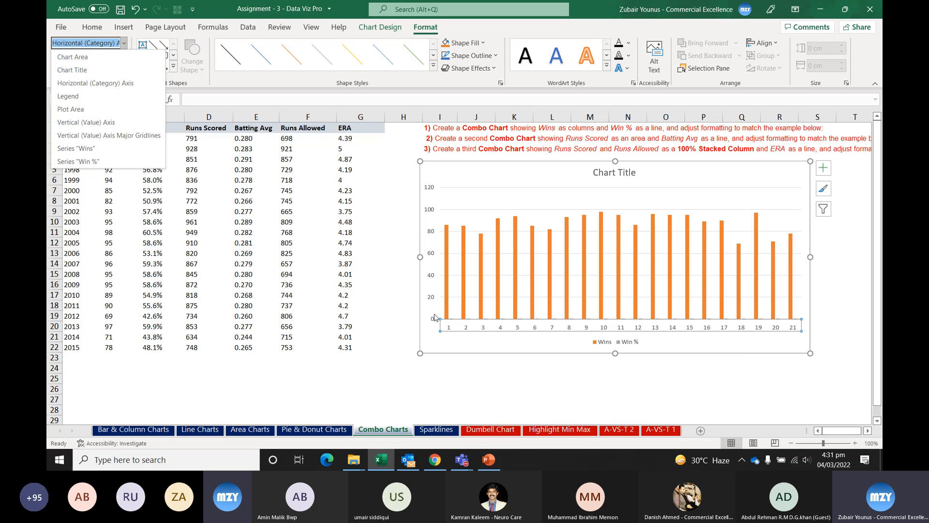
click(94, 163)
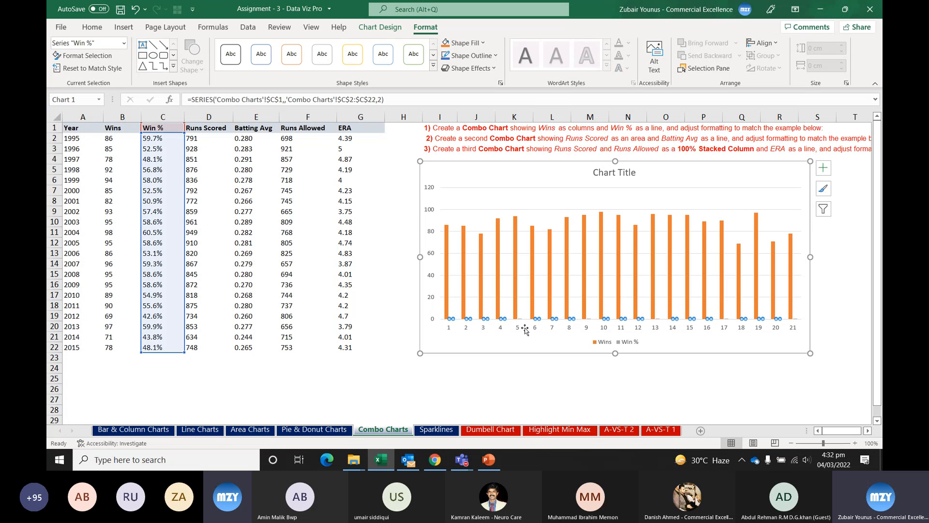
right_click(456, 320)
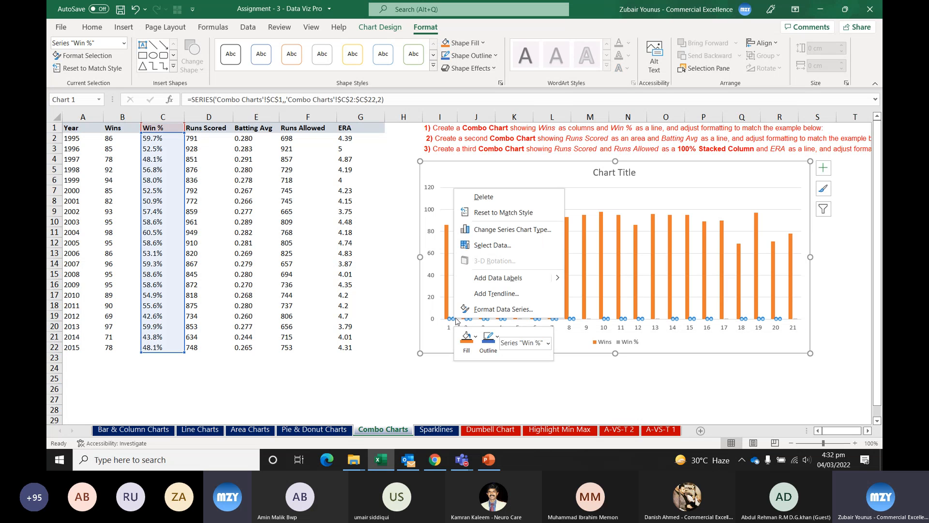
click(503, 283)
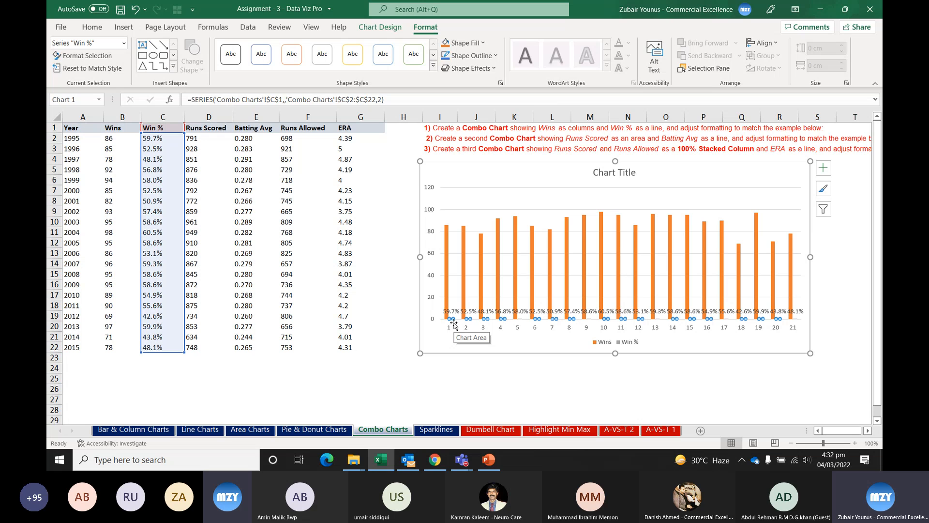
Step: Change the chart to a custom combo with Wins as clustered columns and Win % as a line on the secondary axis
click(446, 254)
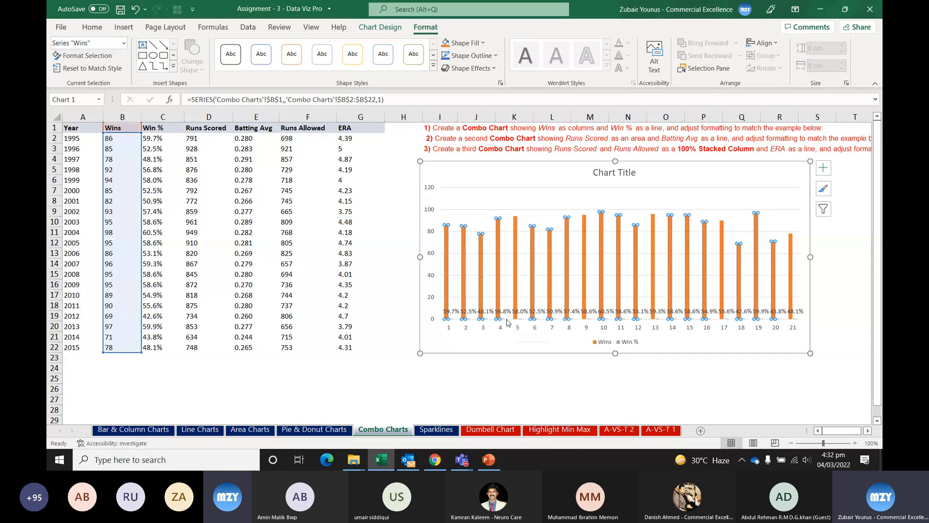
click(542, 184)
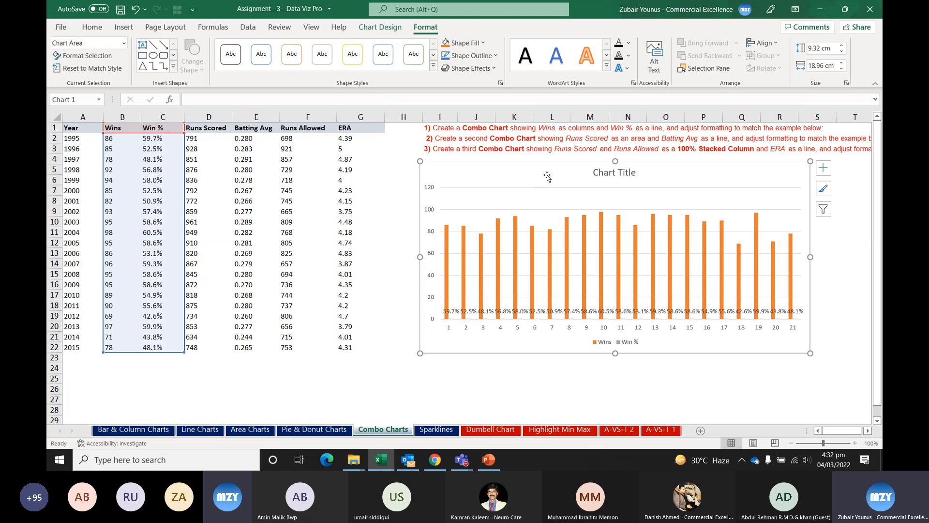
click(386, 30)
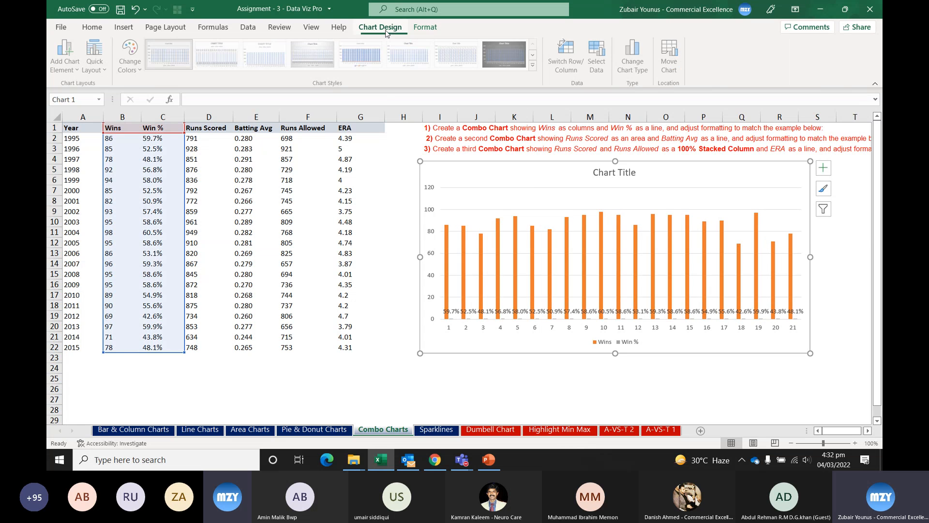
click(629, 62)
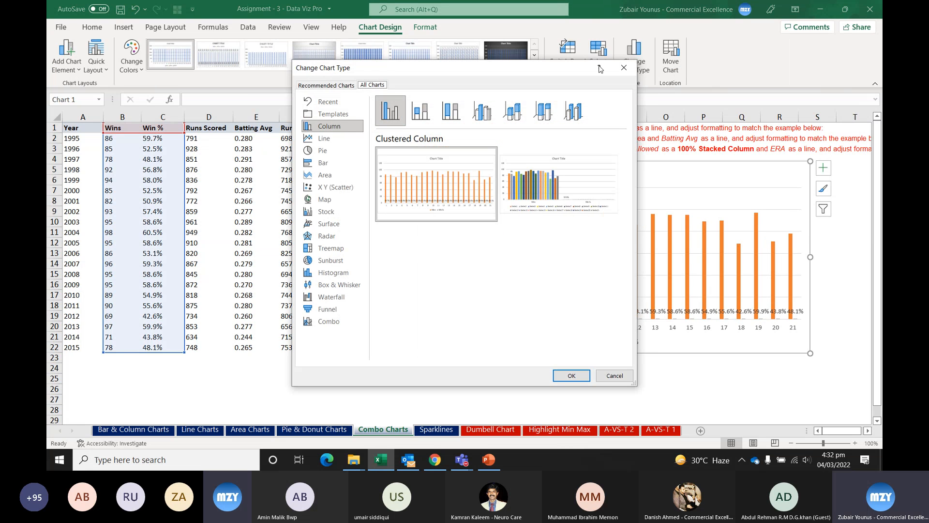
drag(580, 73, 379, 70)
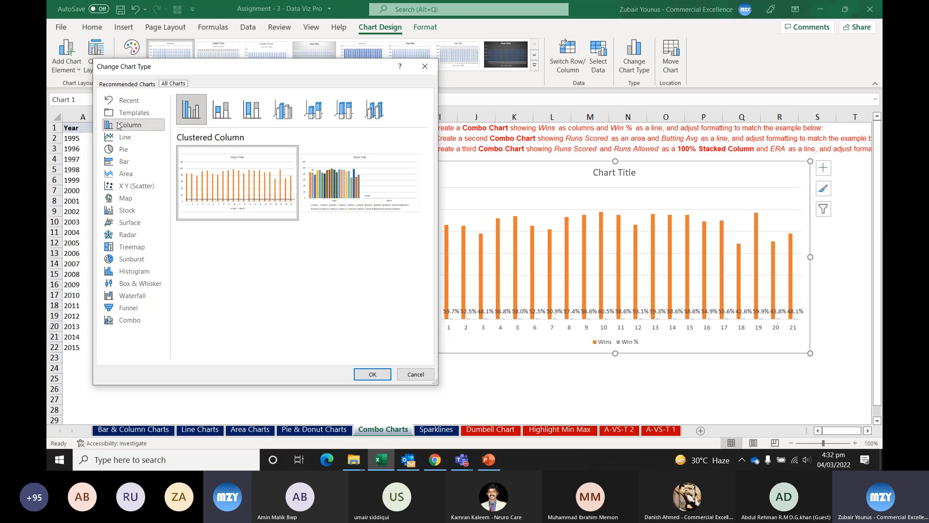
click(126, 322)
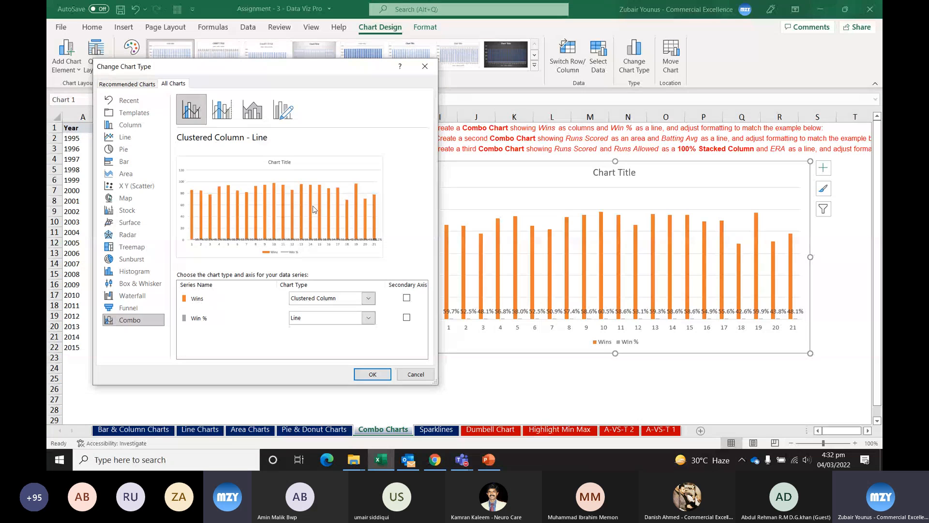
click(406, 321)
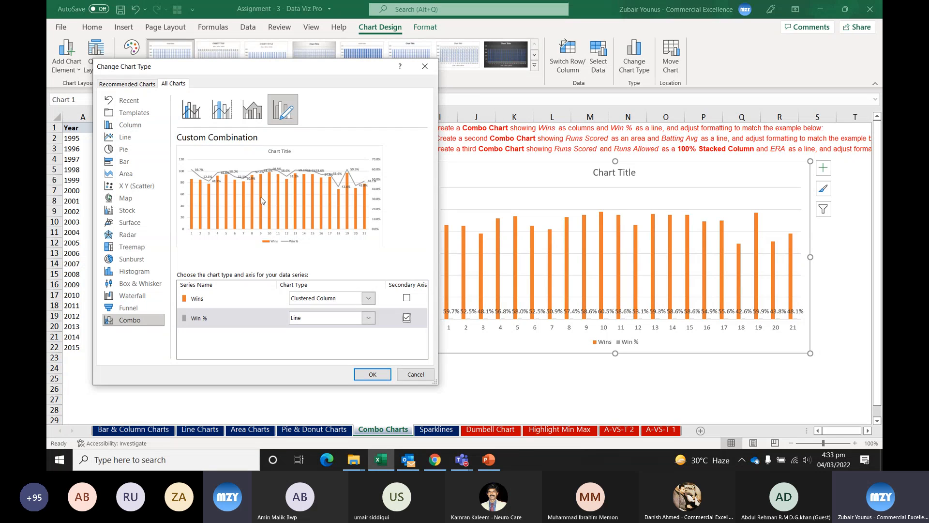
click(372, 374)
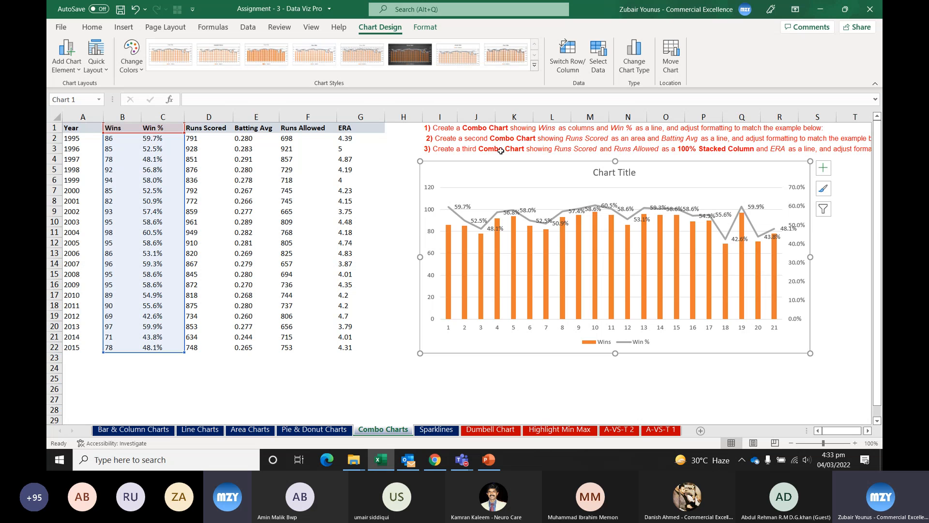
Step: Read the second and third combo chart instructions in I2 and I3, and return to the first in I1
click(445, 140)
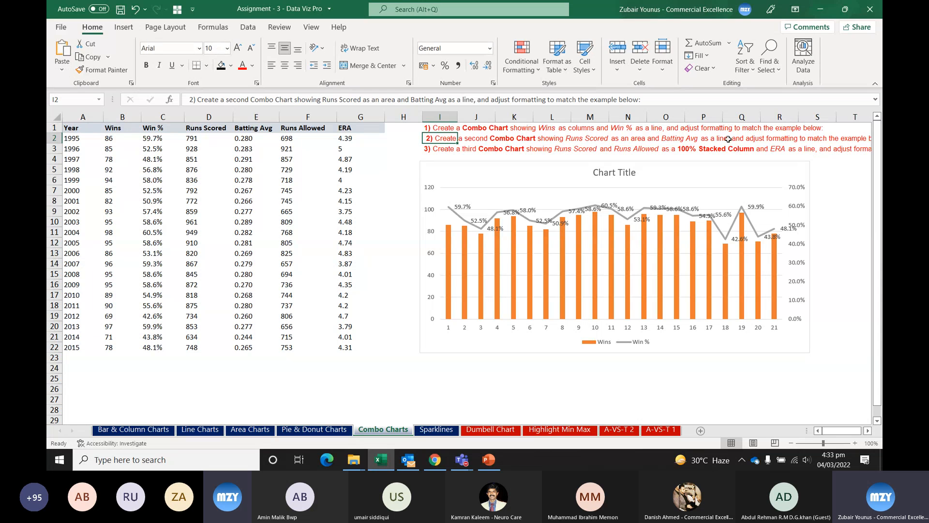
click(432, 150)
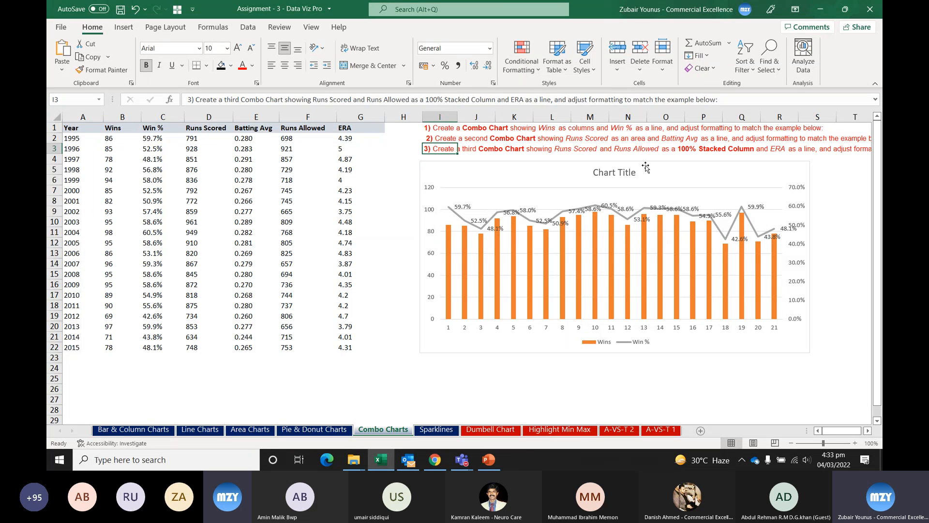
scroll(519, 267, down, 2)
scroll(519, 267, up, 2)
click(449, 127)
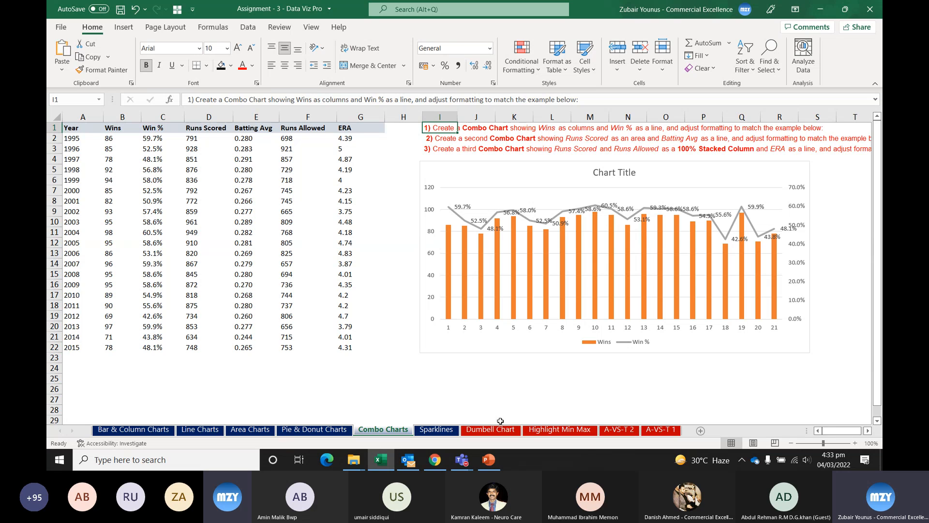
Step: On the Sparklines sheet, start a column sparkline for the Sunday row and set its location range to $F$2
click(449, 430)
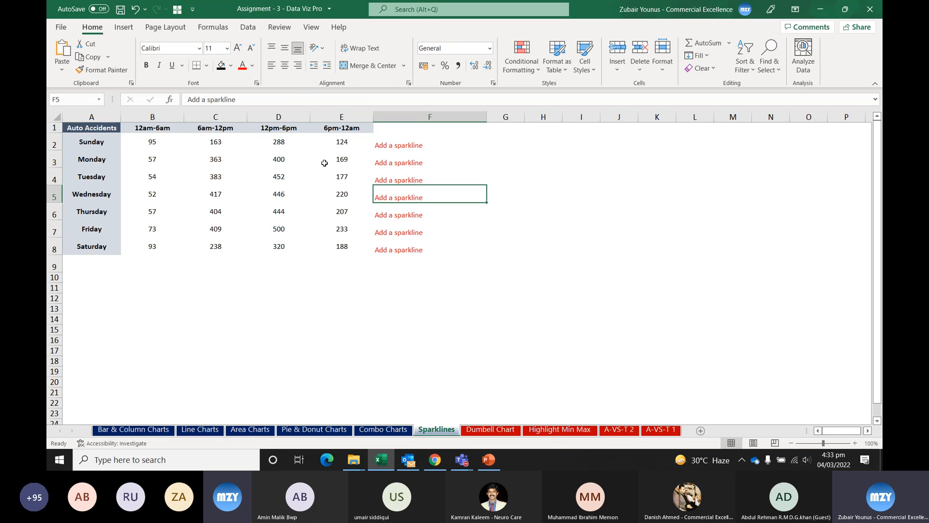
click(399, 144)
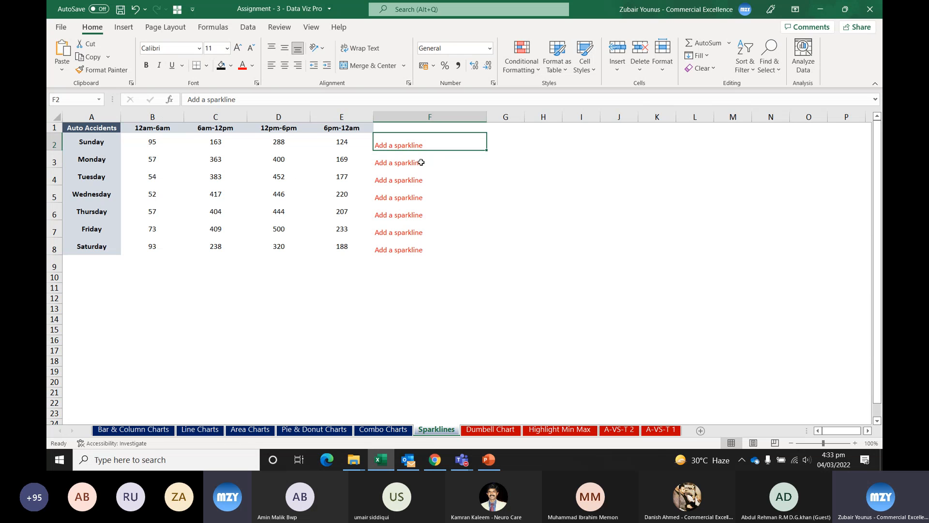
drag(145, 137, 338, 141)
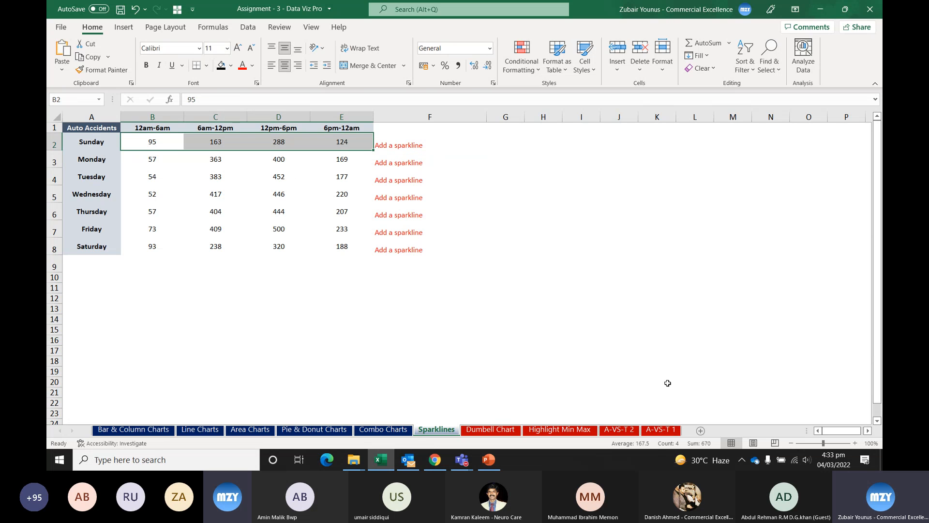
click(406, 145)
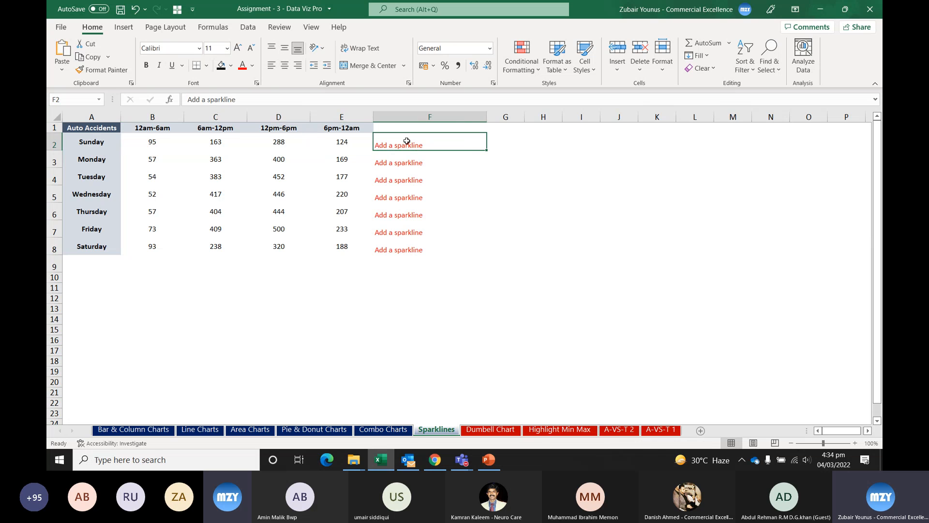
click(124, 27)
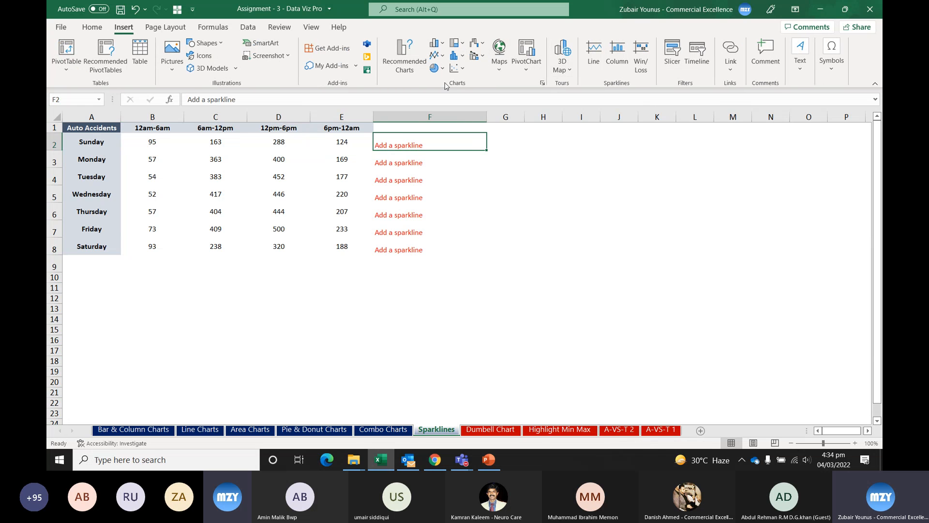
click(619, 53)
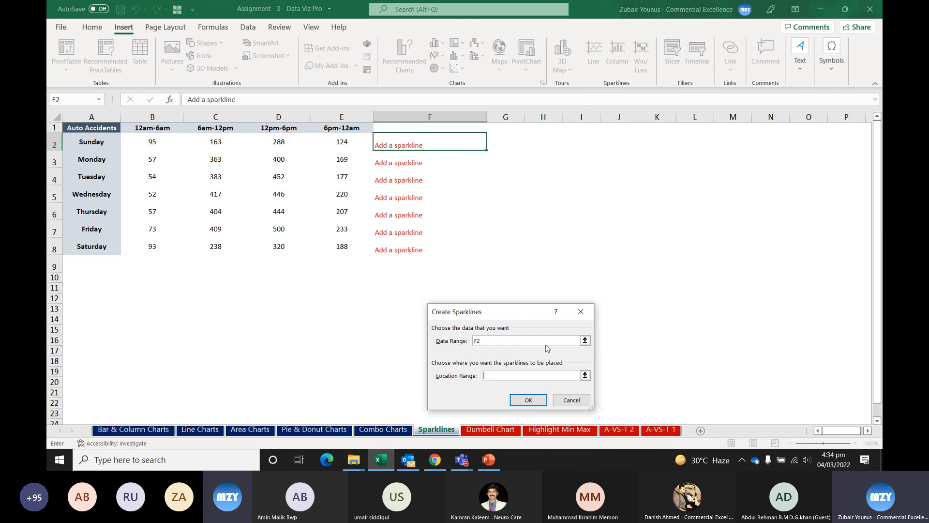
drag(517, 313, 686, 127)
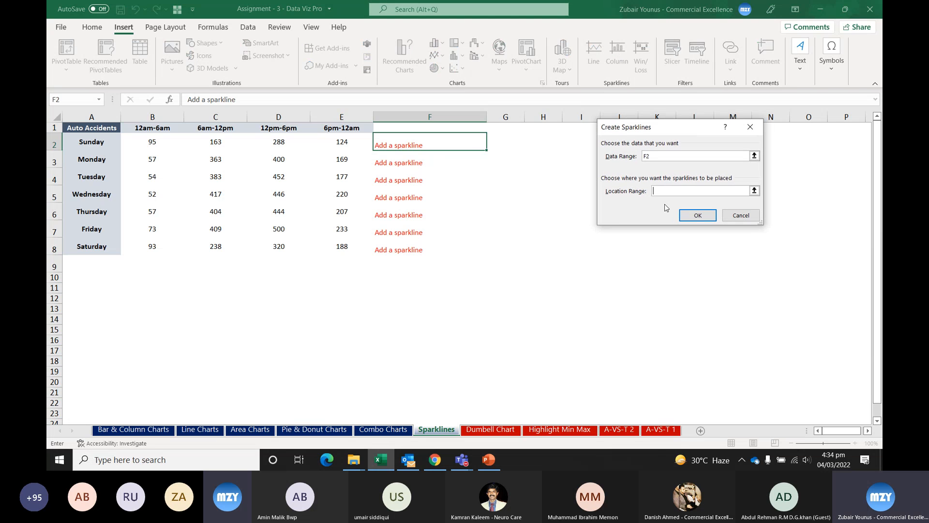
click(706, 190)
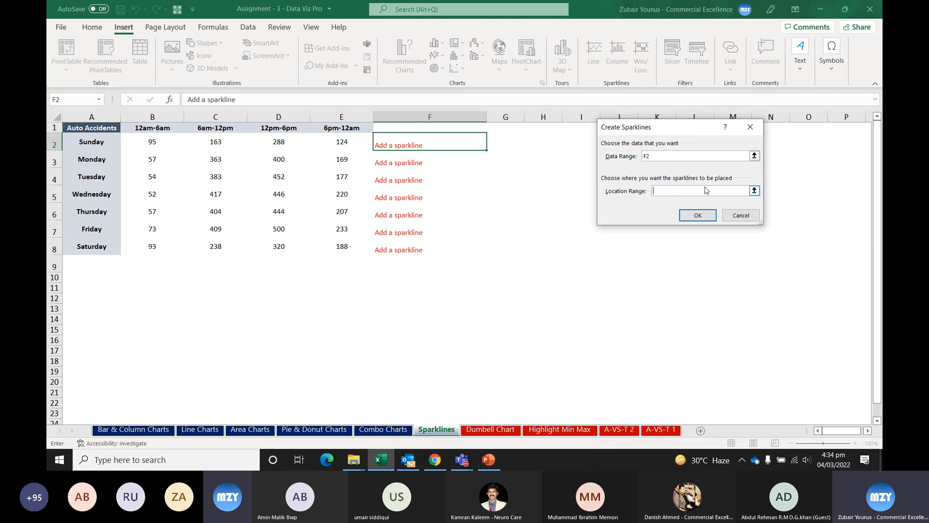
click(754, 192)
click(428, 145)
click(755, 144)
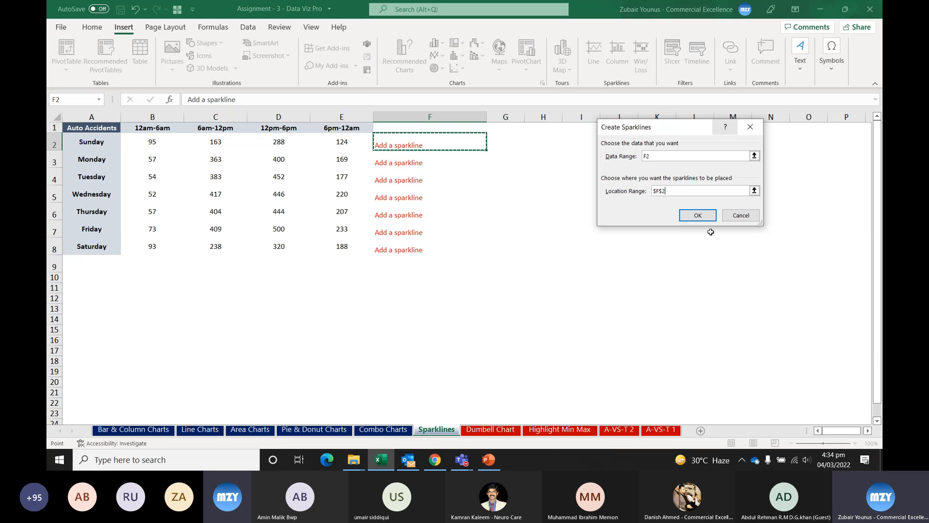
Step: Set the sparkline's data range to B2:E2 and create the column sparkline
click(755, 155)
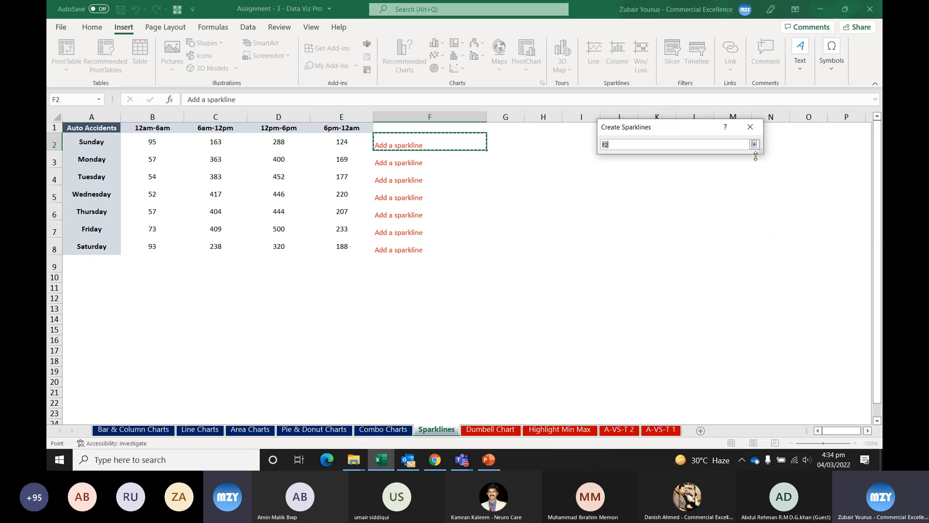
click(754, 144)
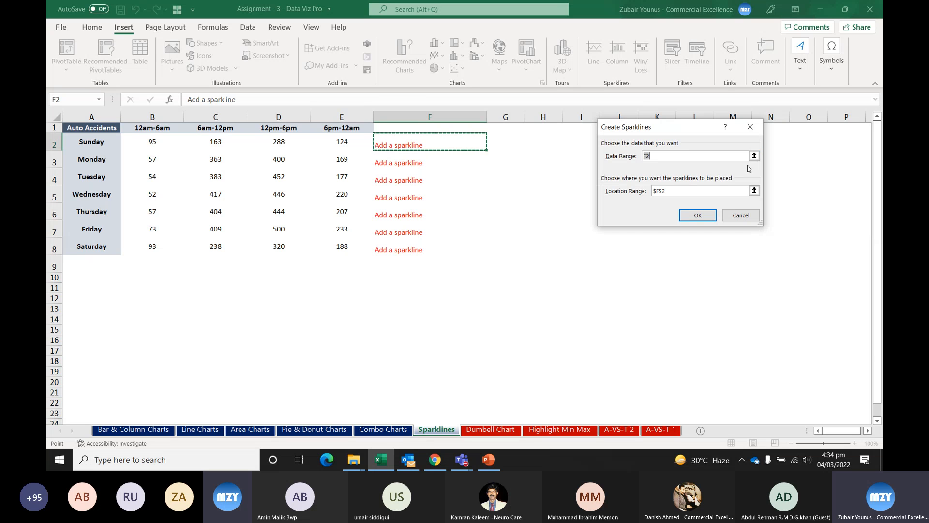
click(754, 156)
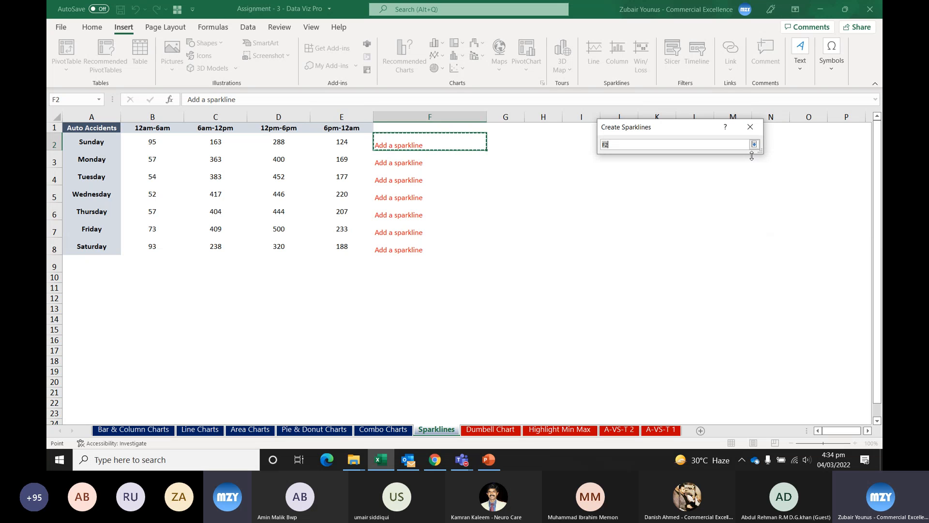
drag(160, 140, 341, 144)
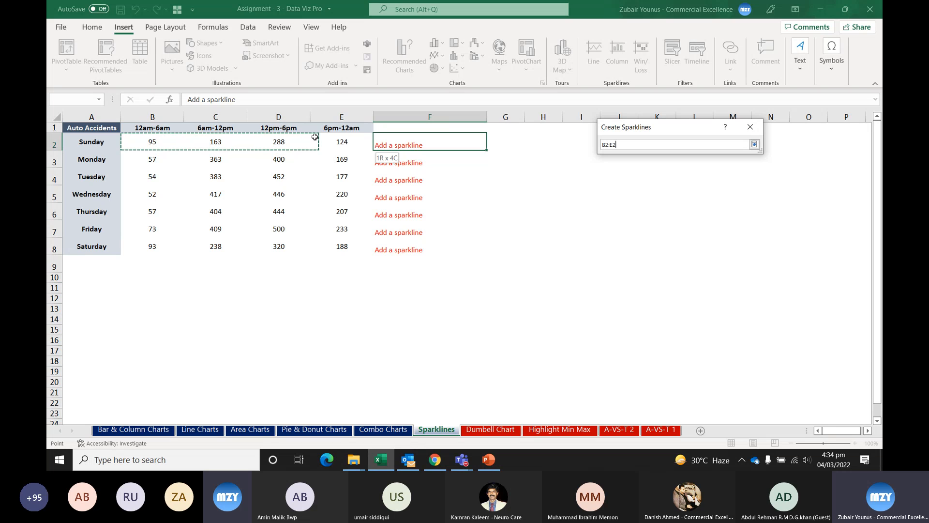
click(754, 144)
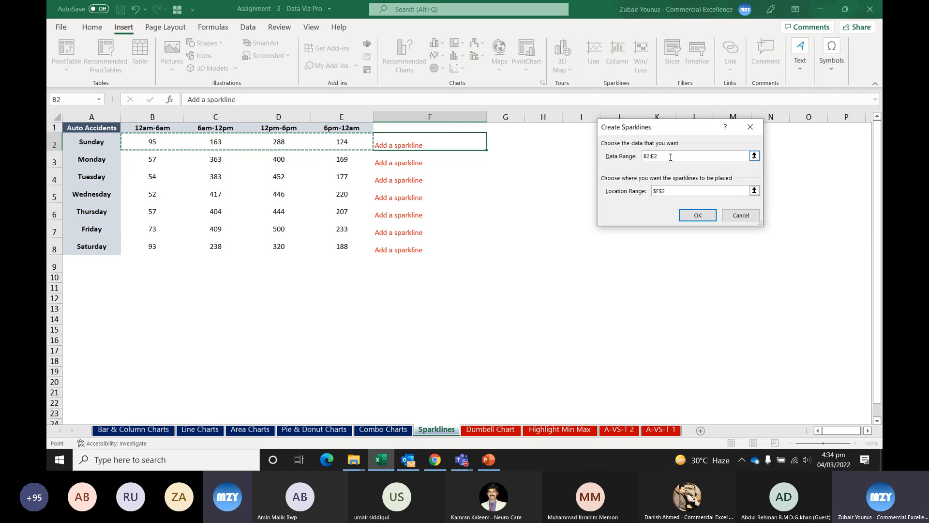
click(698, 215)
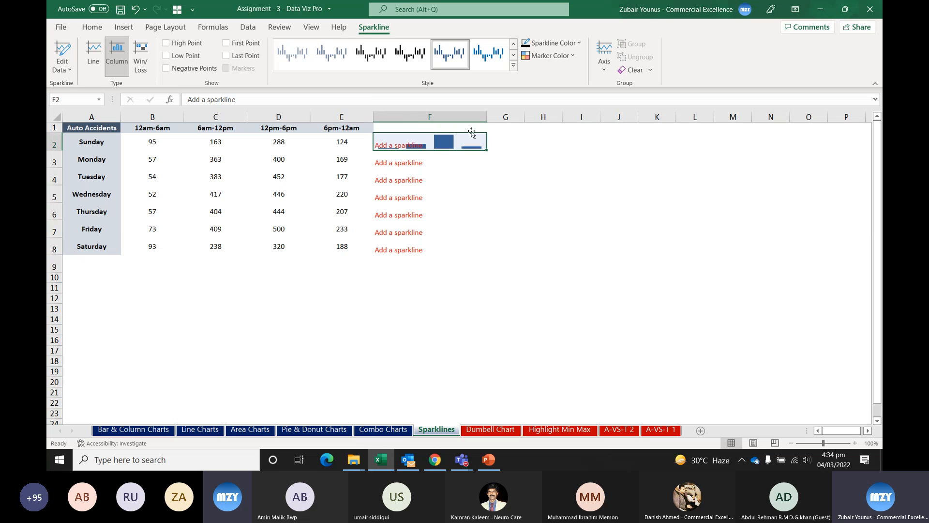
Step: Narrow column F and fill the Sunday sparkline down from F2 through F8
drag(486, 118, 429, 129)
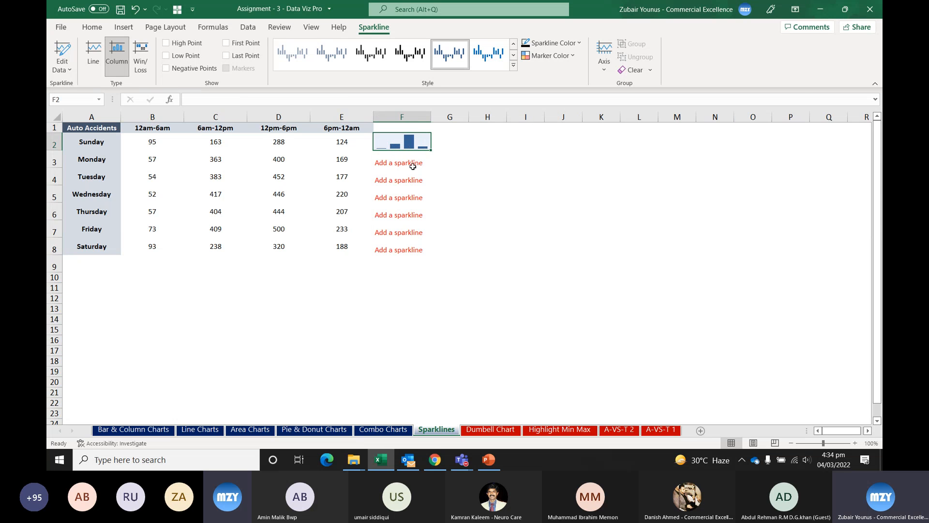
click(422, 178)
click(417, 141)
drag(432, 151, 432, 257)
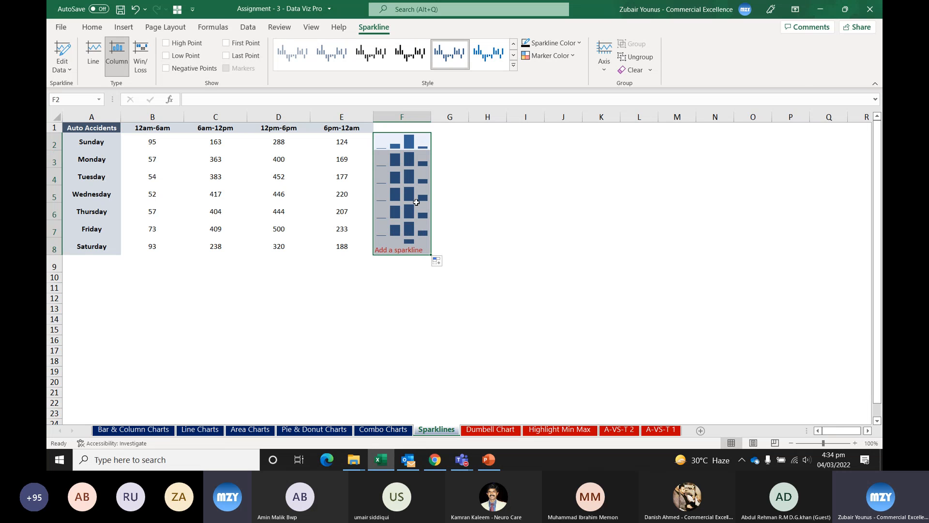
click(474, 173)
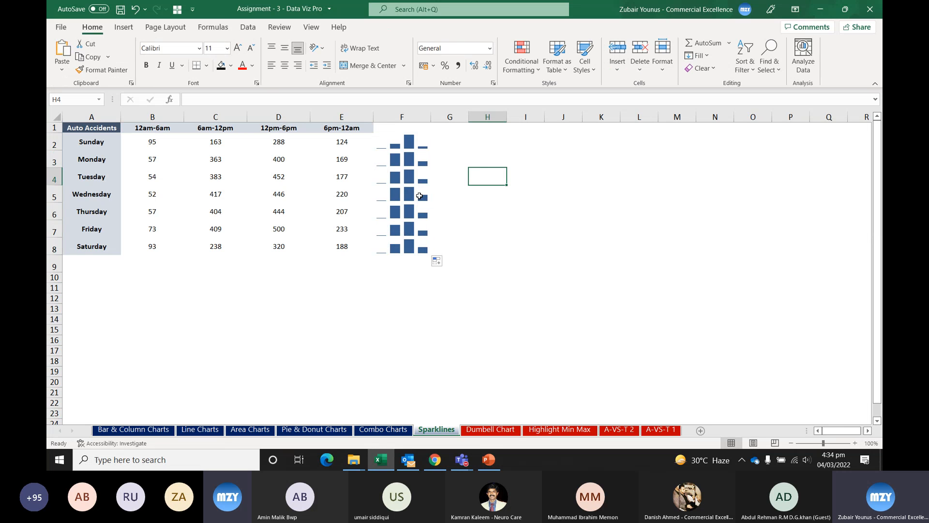
click(312, 225)
drag(320, 170, 328, 157)
click(338, 137)
click(396, 146)
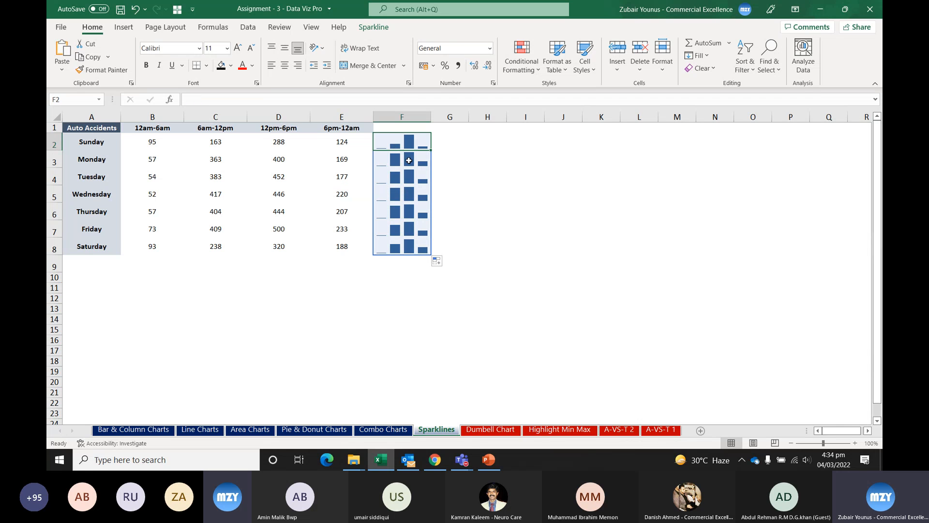
click(534, 215)
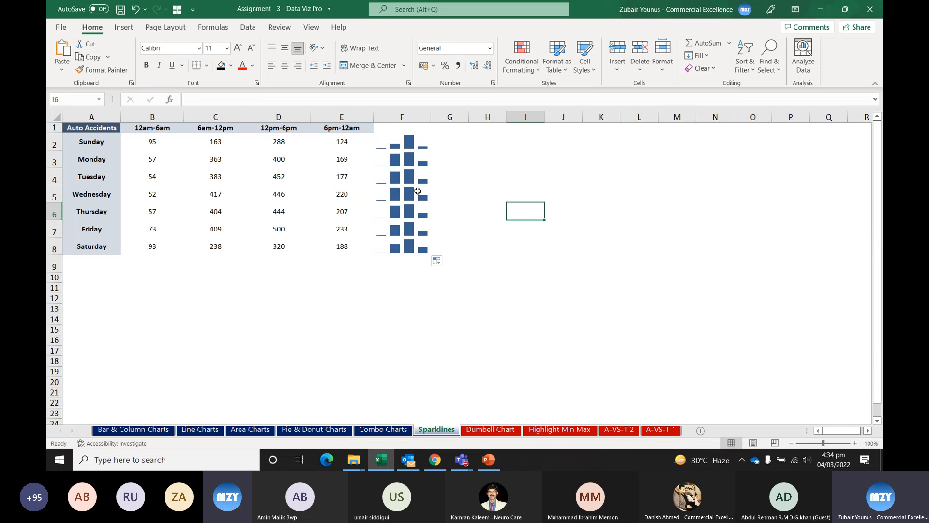
Step: Apply the pale blue-gray sparkline style to the column sparklines in F2:F8
drag(406, 152, 408, 247)
click(363, 27)
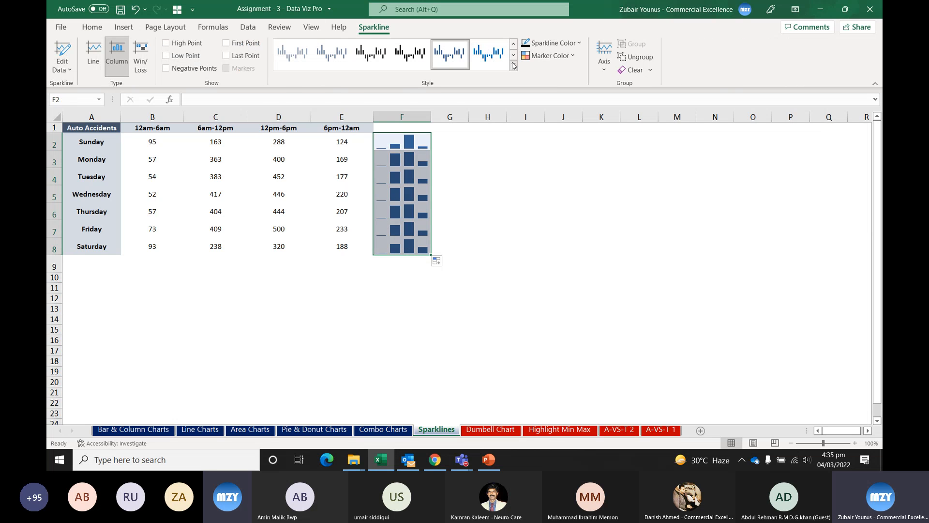
click(513, 71)
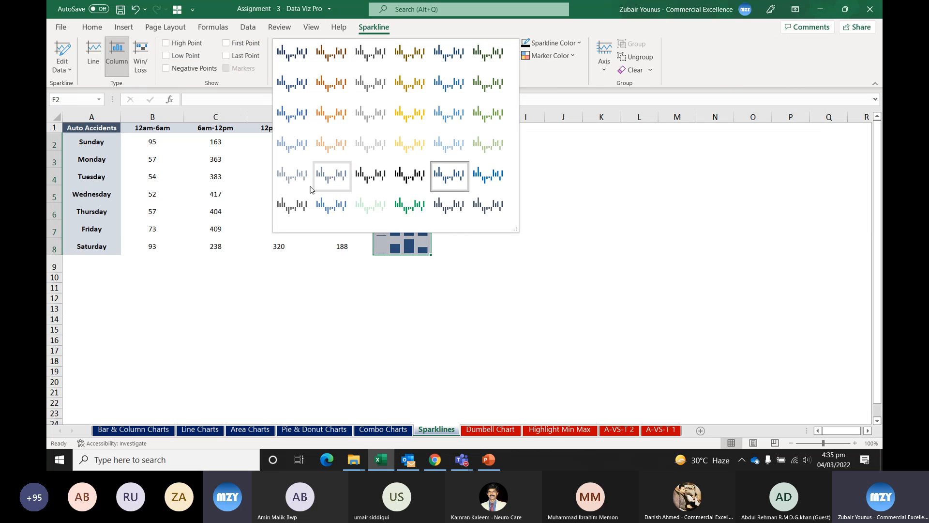
click(296, 182)
click(542, 231)
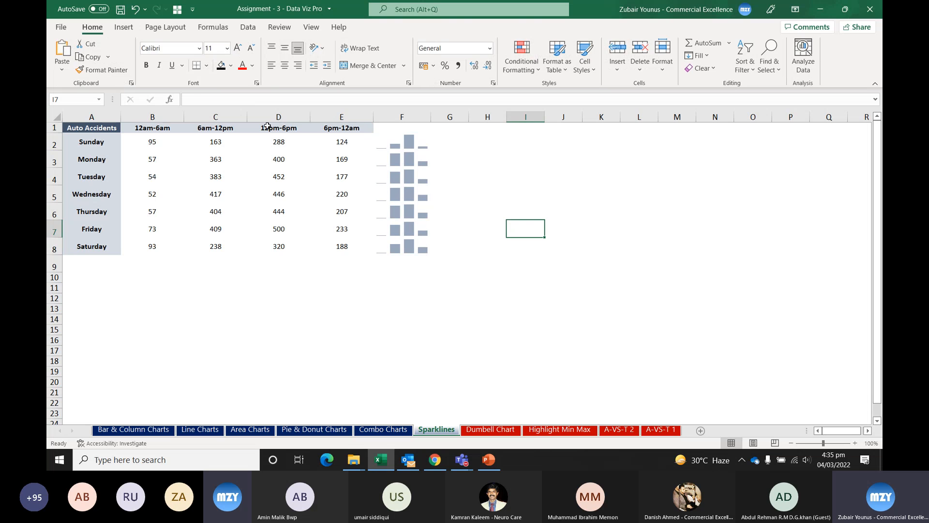
Step: Widen column F to enlarge the sparklines, making it clearly broader than the neighbouring data columns
click(284, 124)
drag(284, 121, 342, 127)
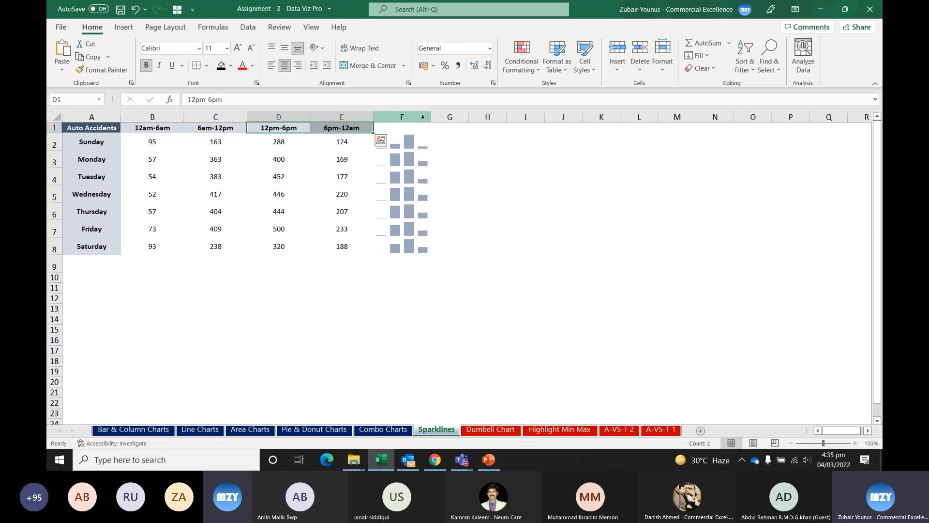
drag(431, 117, 479, 117)
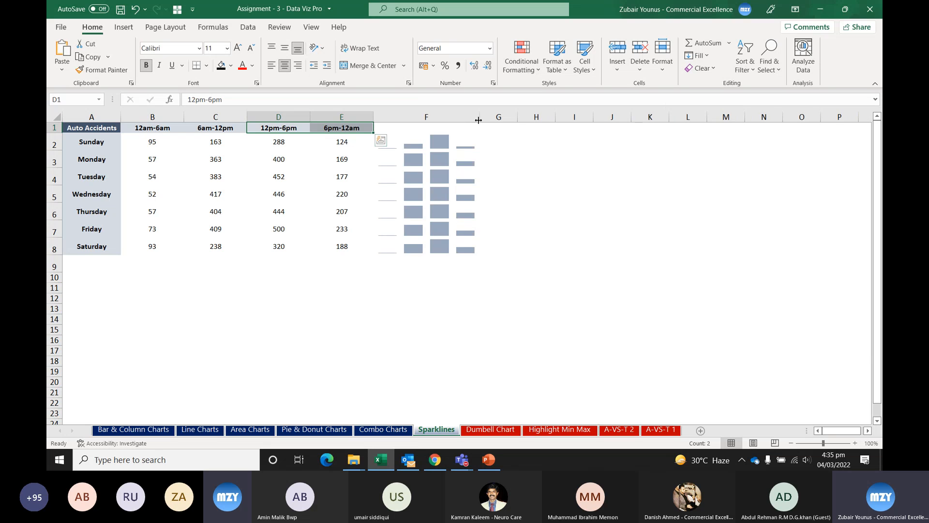
click(528, 197)
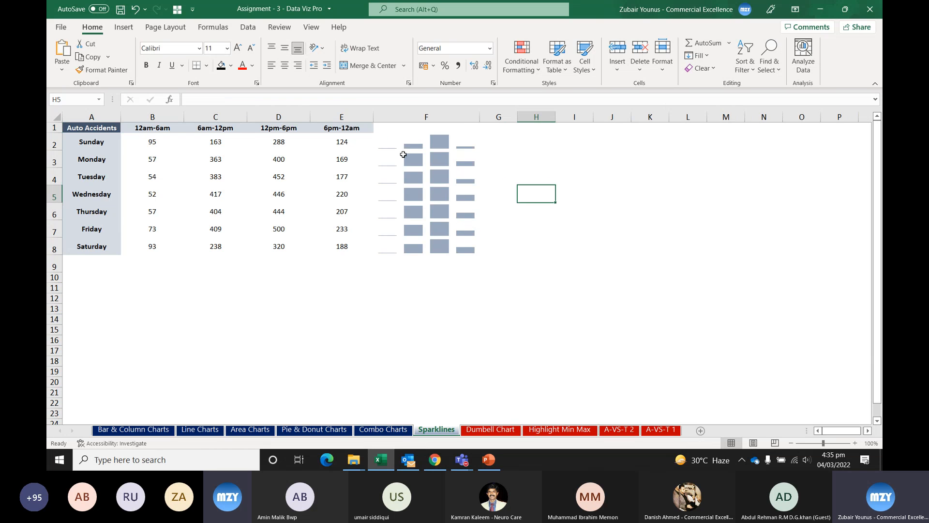
Step: Compare Monday's accident values in B3:E3 with the sparkline in F3, and view the description of the Win/Loss sparkline type
click(424, 141)
click(302, 162)
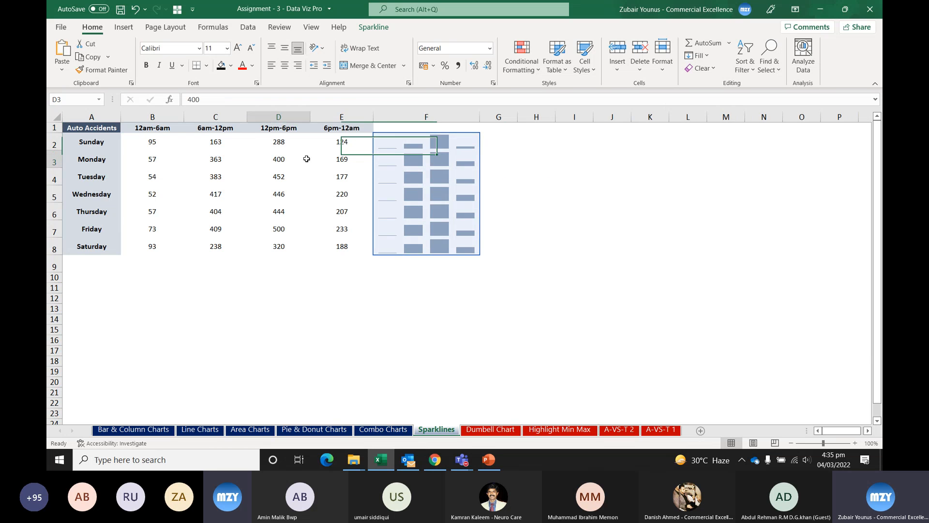
click(336, 164)
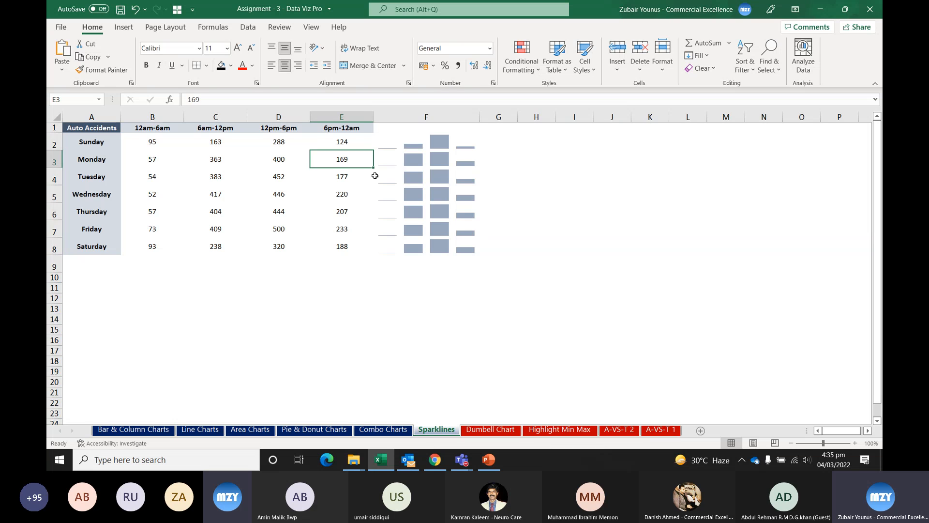
click(414, 163)
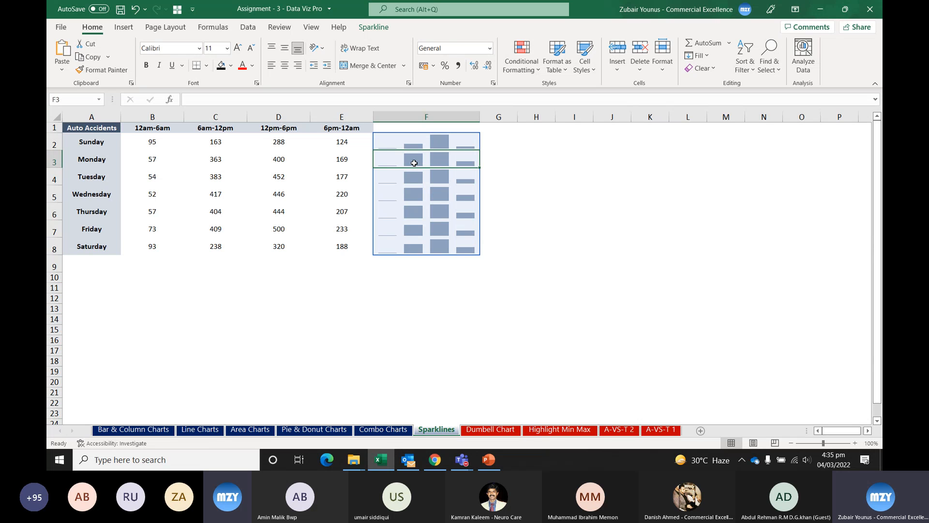
click(166, 158)
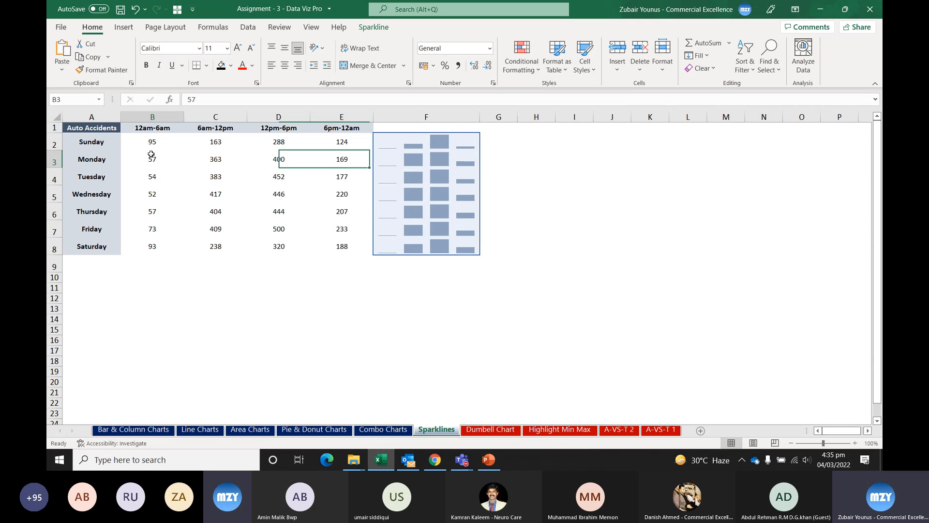
click(213, 158)
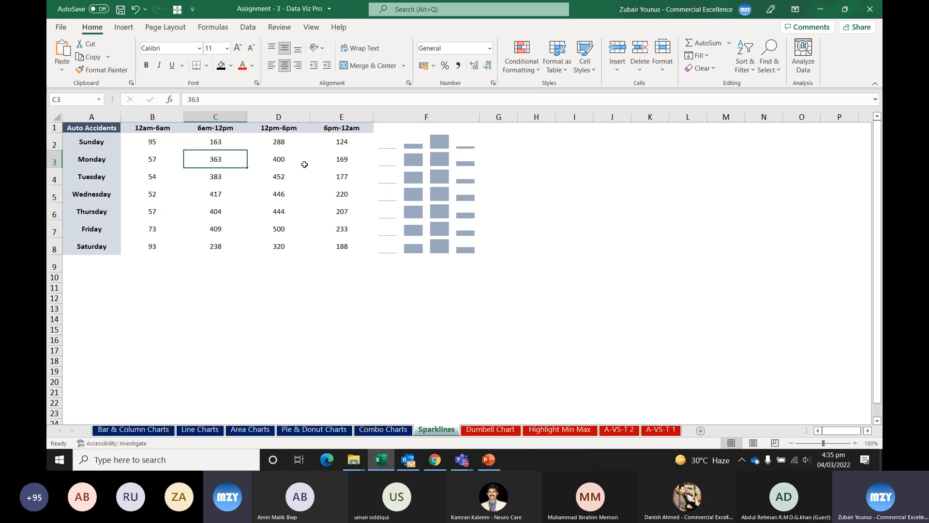
click(280, 161)
click(324, 159)
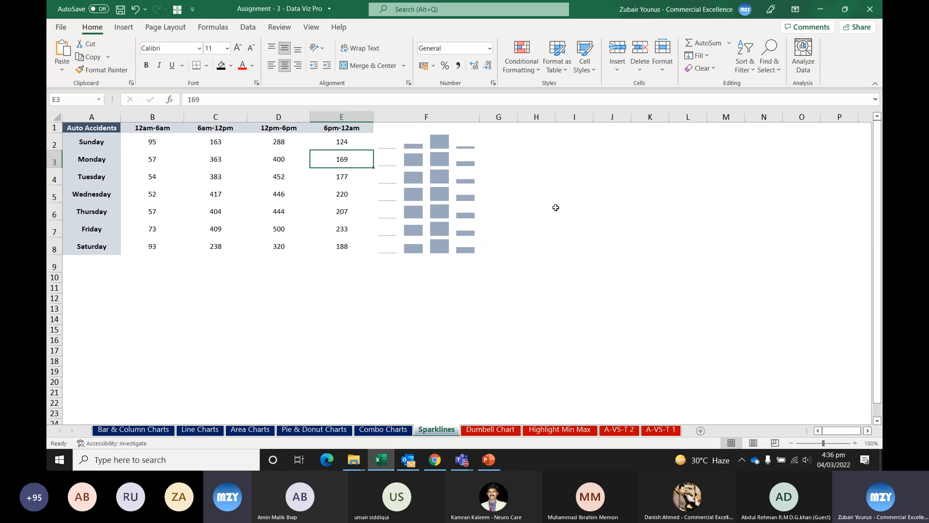
click(456, 164)
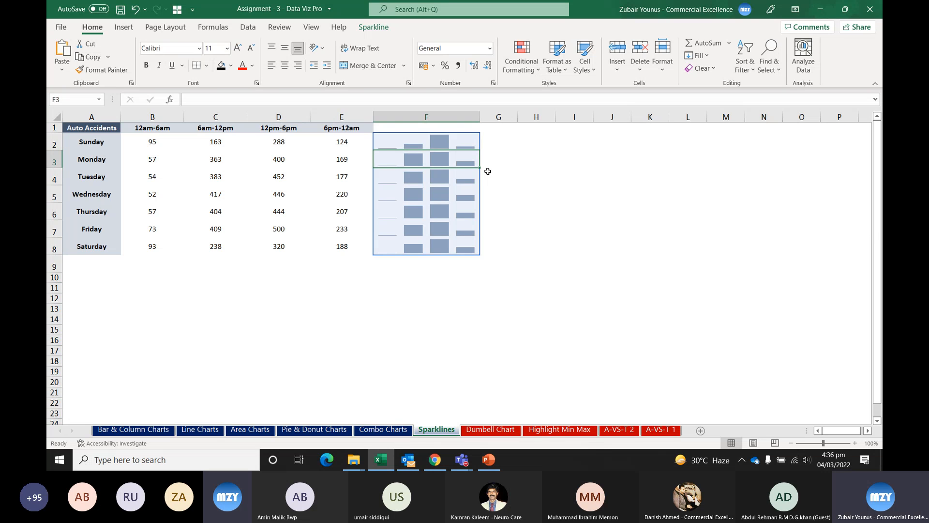
click(298, 157)
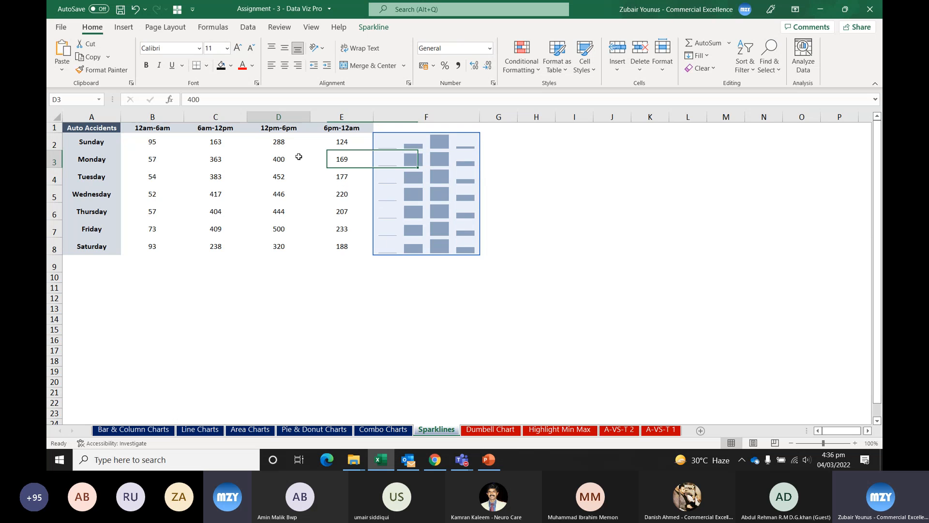
click(124, 27)
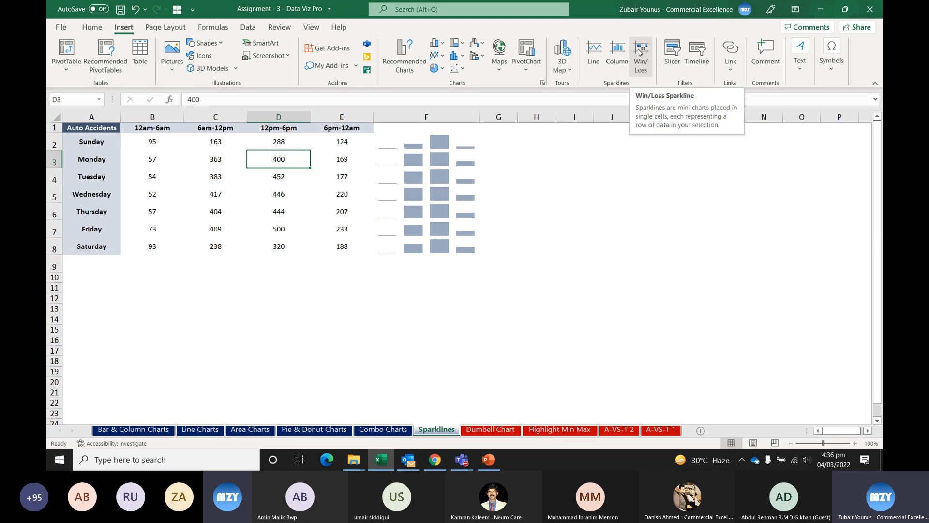
Step: On the Dumbell Chart sheet, insert a line chart with markers from A1:C7 and place it below the task instructions
click(490, 430)
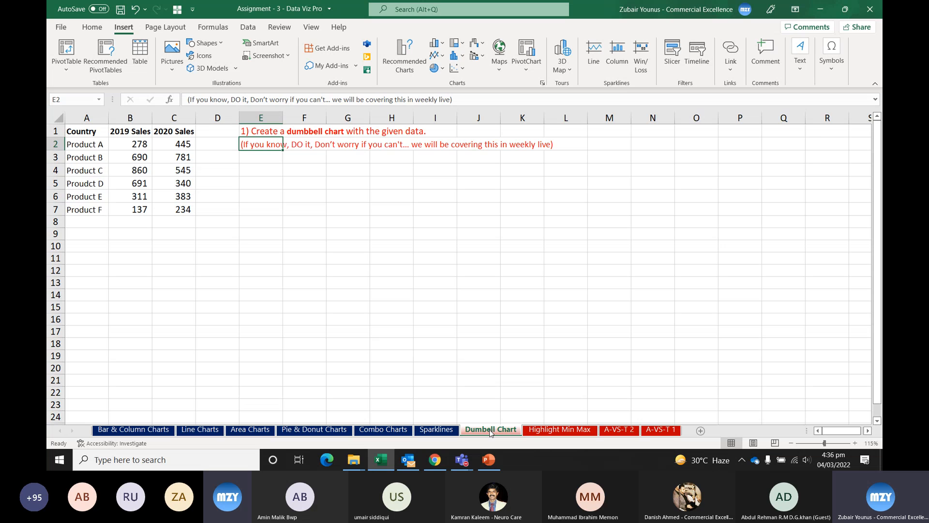
drag(97, 129, 186, 212)
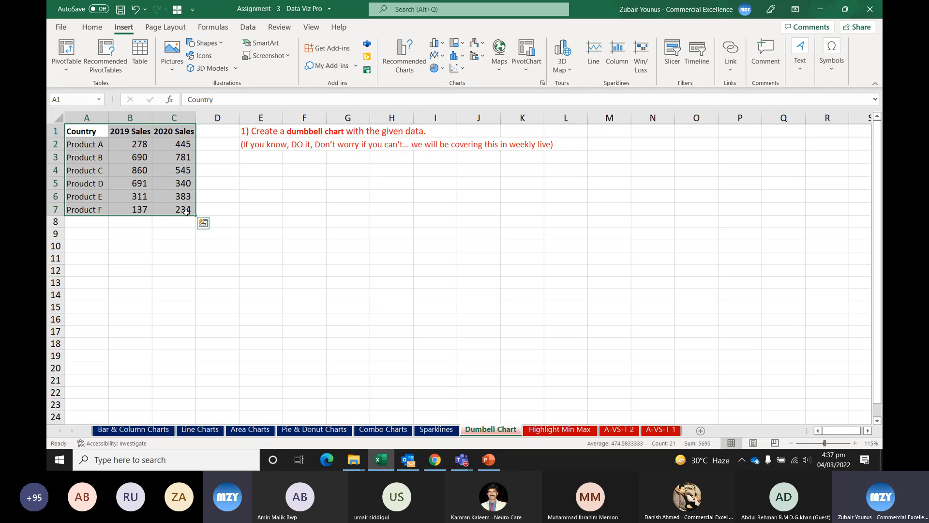
click(435, 56)
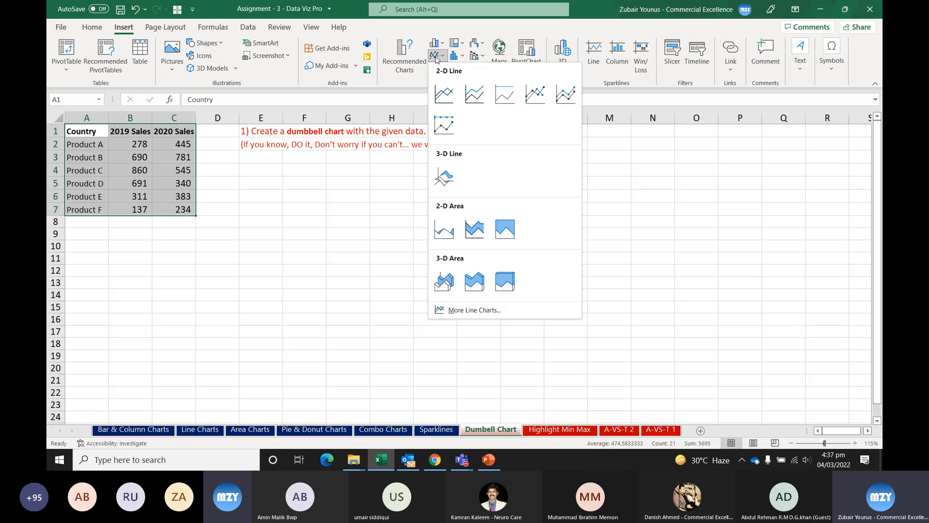
click(535, 98)
drag(556, 186, 477, 159)
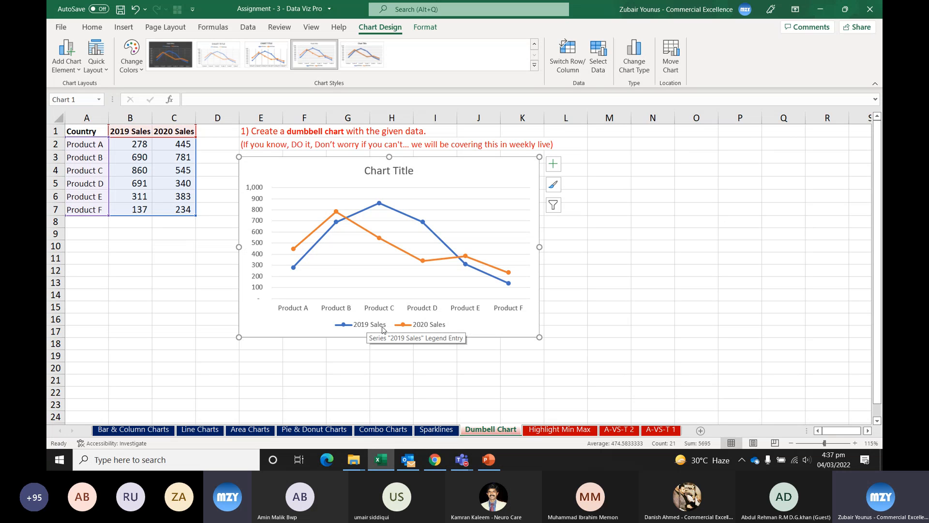
Step: Remove the connecting line from the 2019 Sales series, leaving only its markers
click(381, 203)
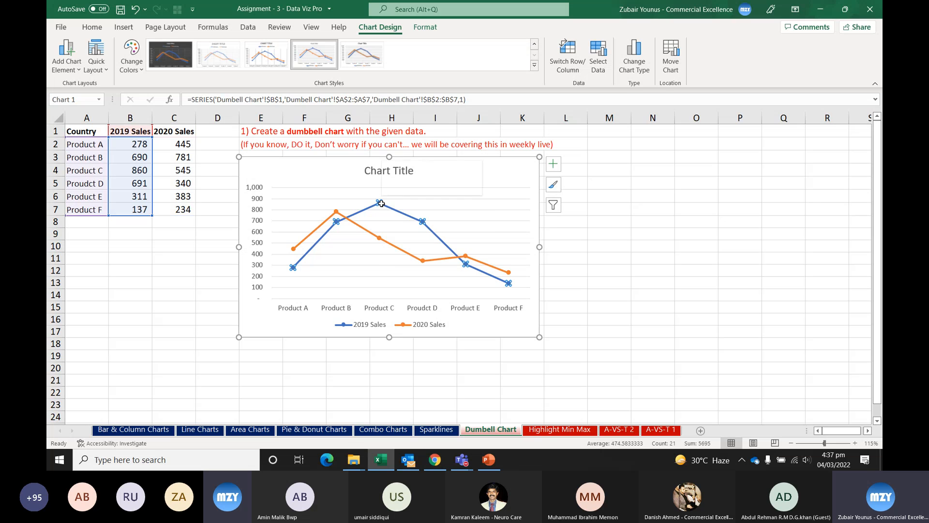
right_click(381, 203)
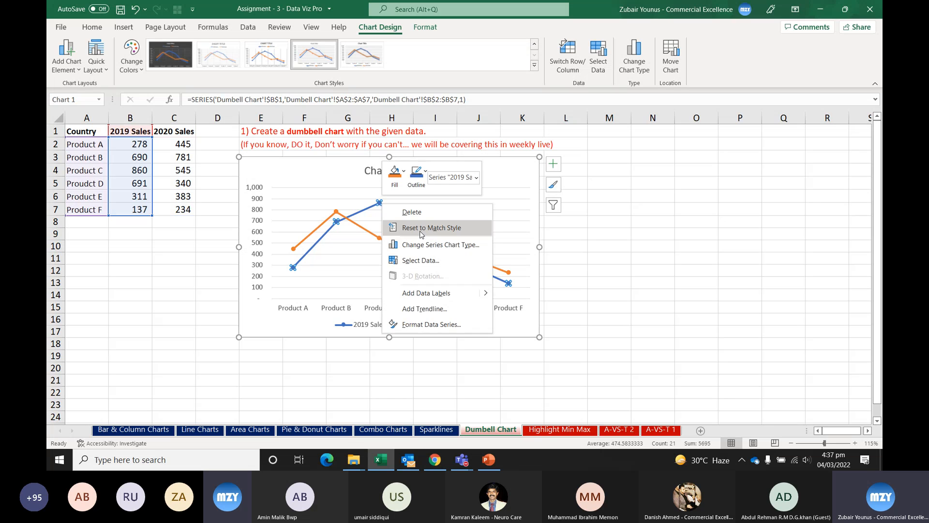
click(446, 325)
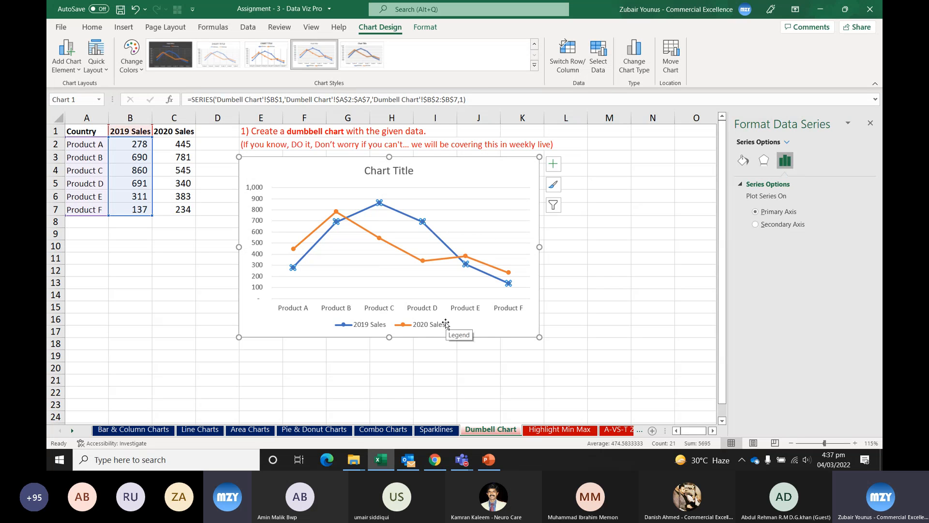
click(744, 160)
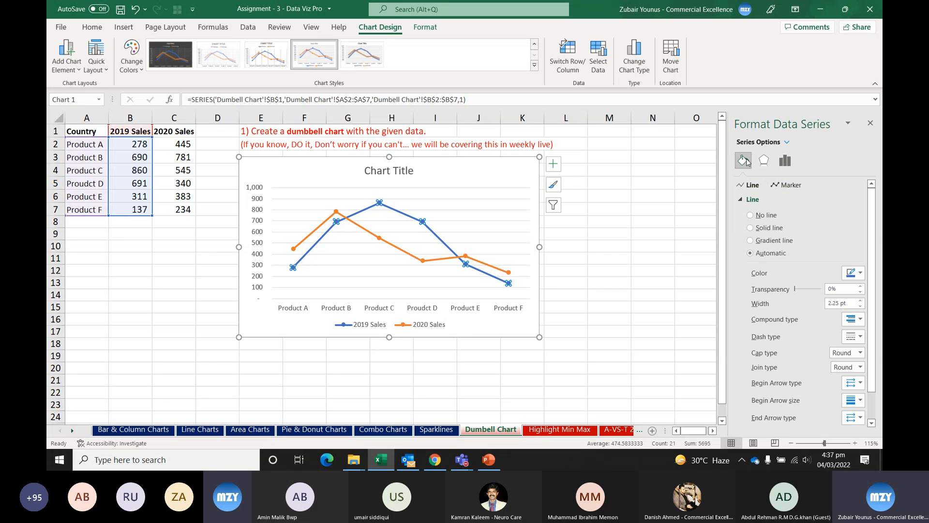
click(764, 219)
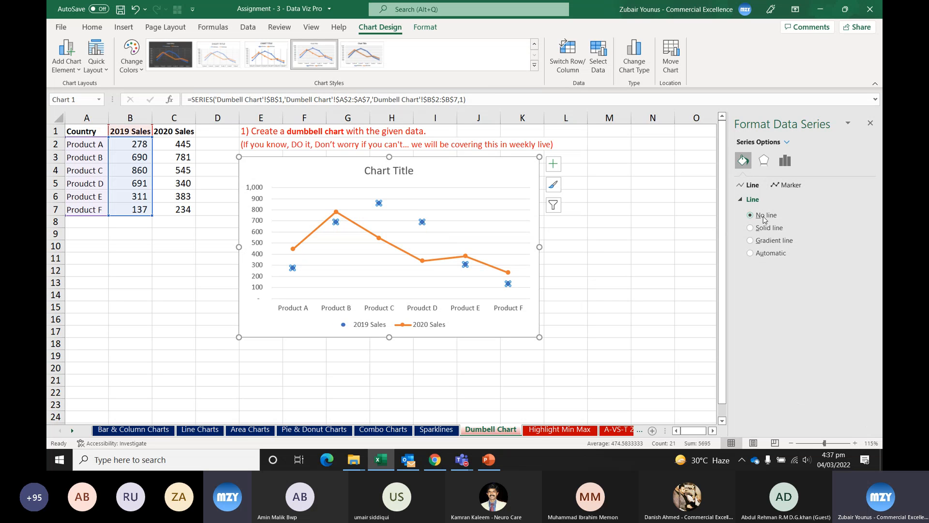
Step: Set the 2019 Sales markers to the built-in round type at size 10
click(780, 186)
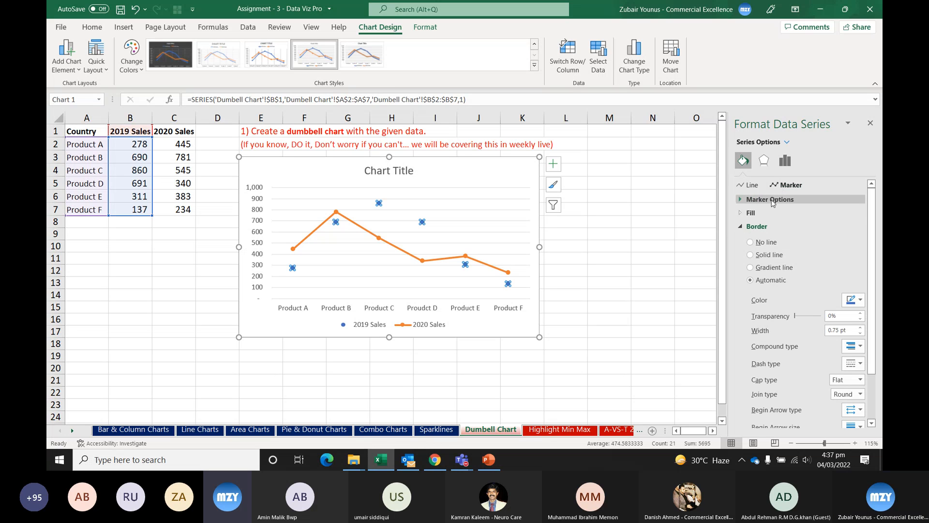
click(773, 200)
click(773, 241)
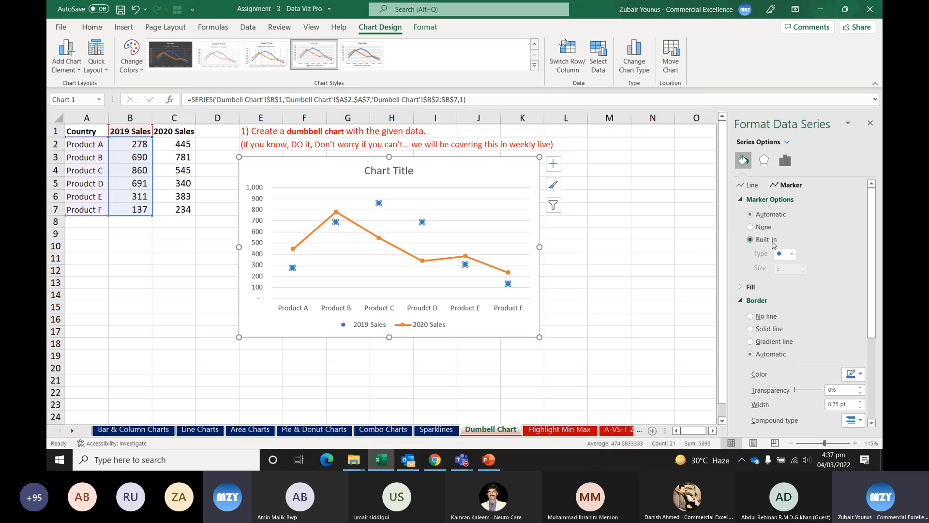
click(801, 266)
click(801, 267)
click(801, 266)
click(801, 266)
click(801, 267)
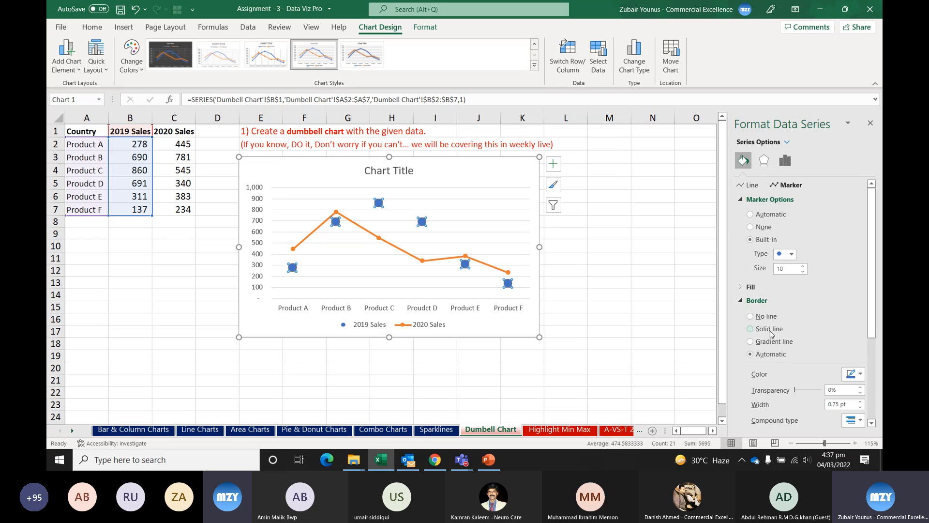
Step: Give the 2019 Sales markers a solid dark red fill with no border line
click(748, 294)
click(750, 315)
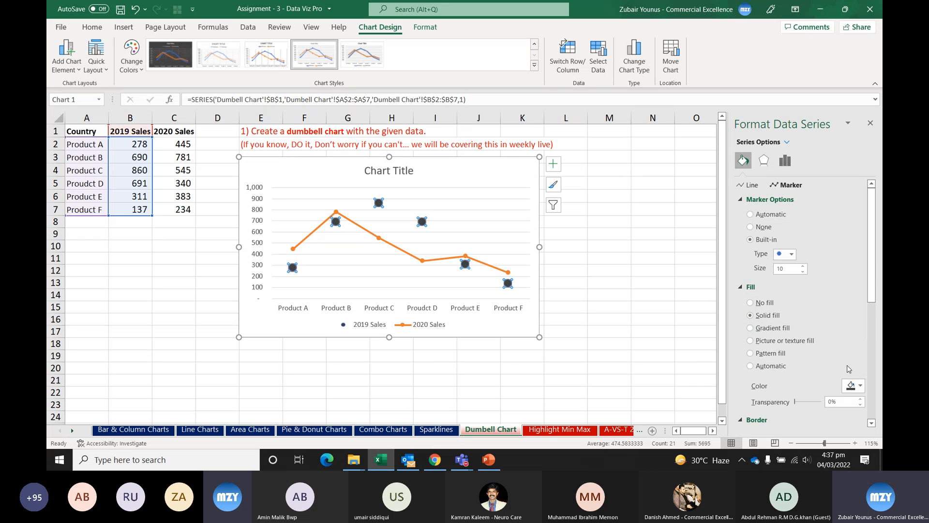
click(861, 386)
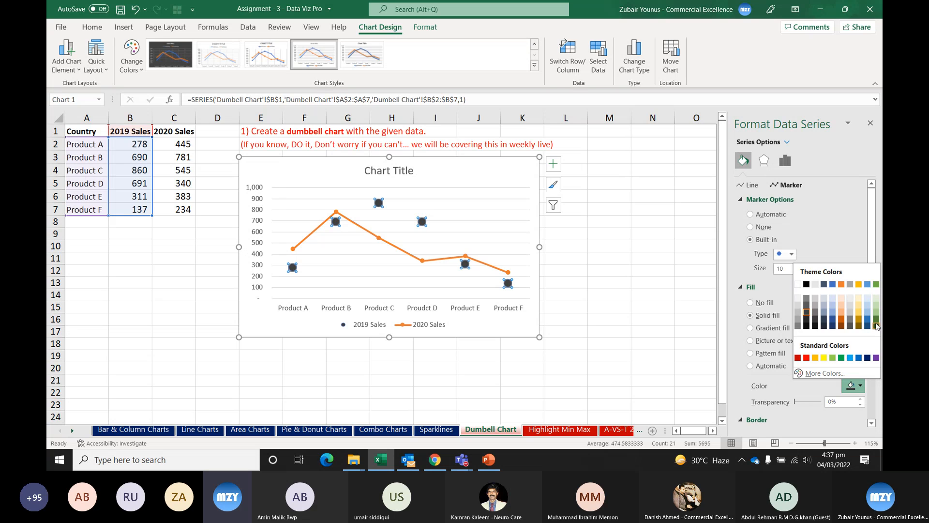
click(842, 359)
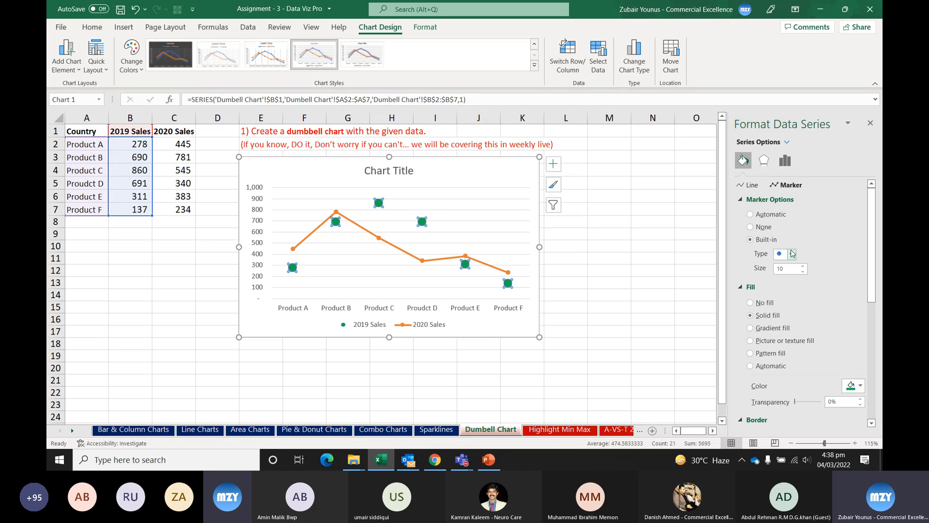
click(859, 386)
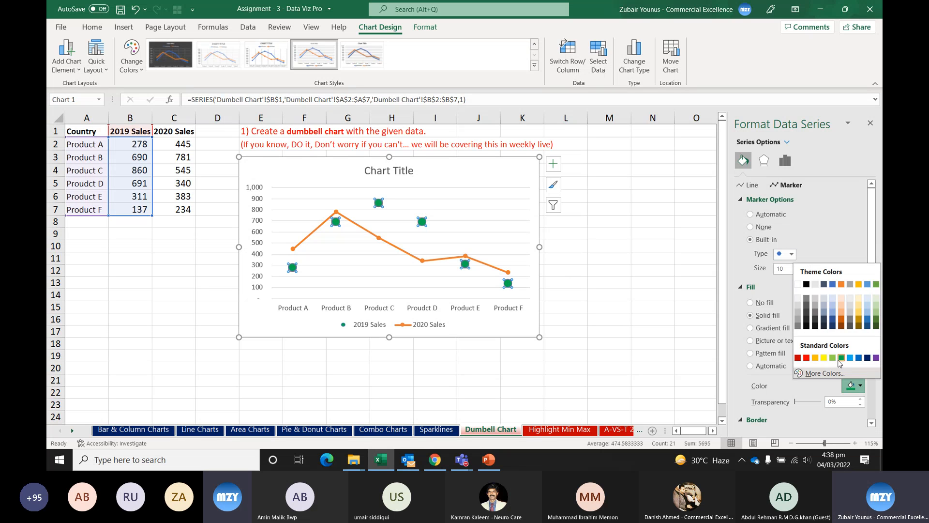
click(797, 358)
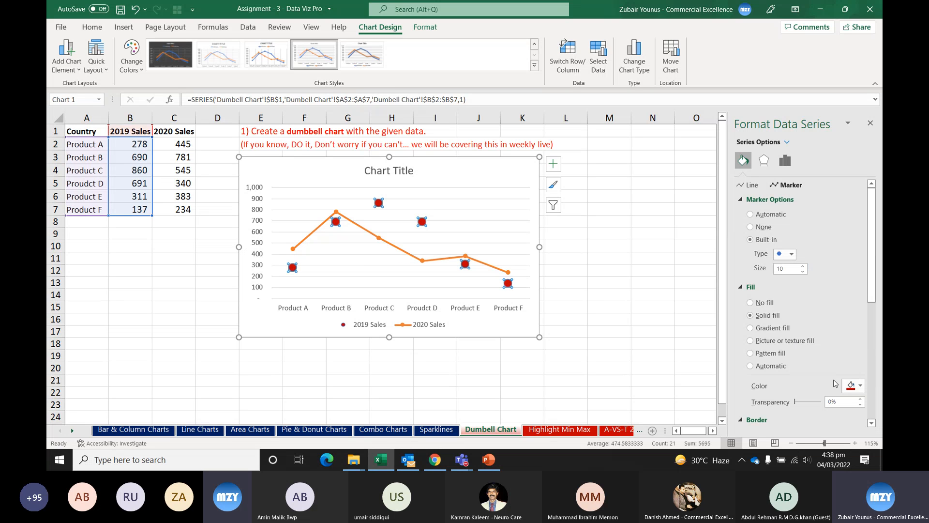
scroll(835, 383, down, 3)
click(853, 389)
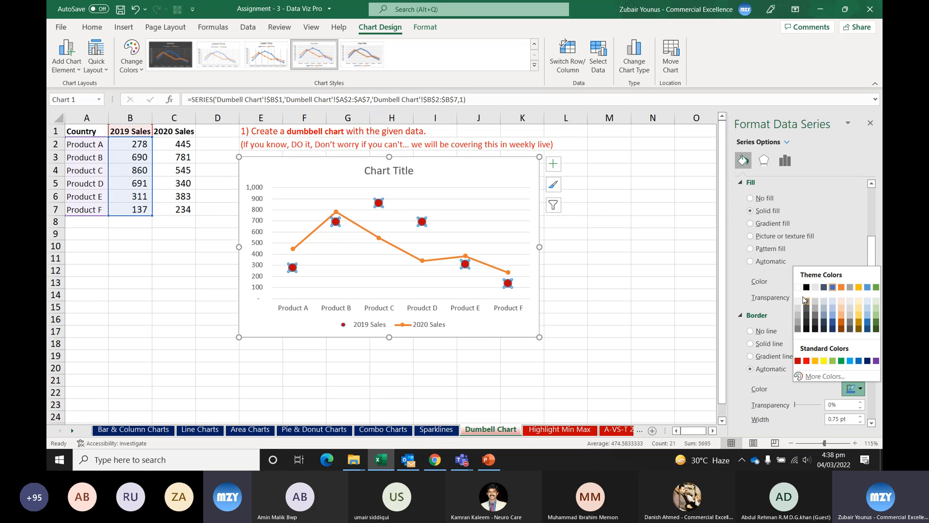
click(751, 330)
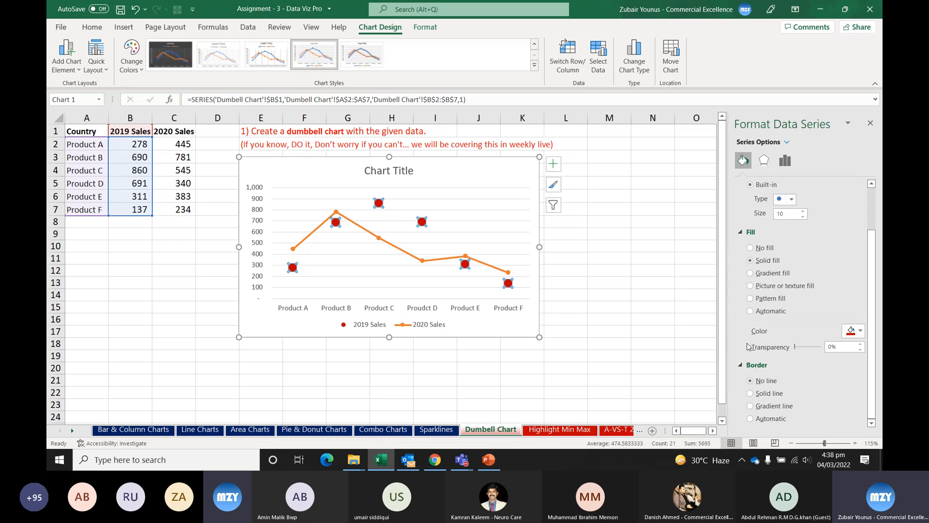
Step: Set the 2020 Sales markers to the built-in round type at size 10
click(378, 237)
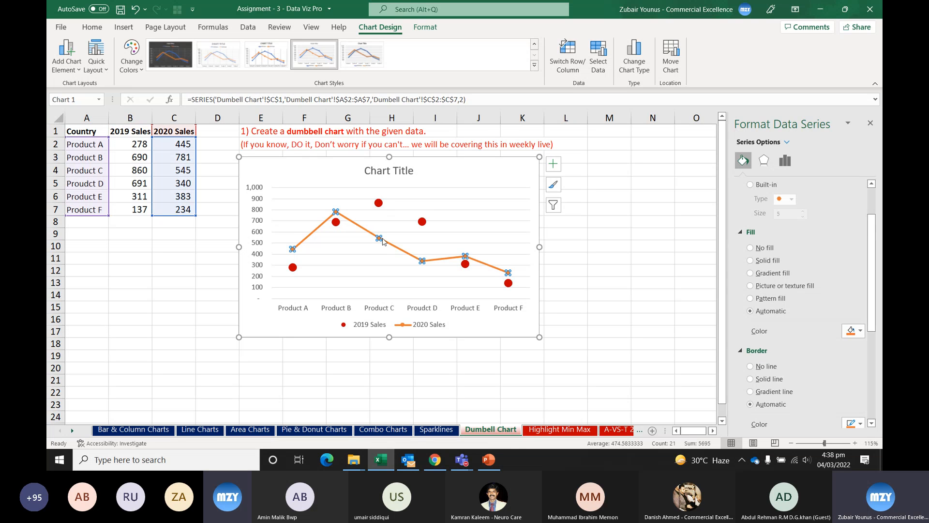
right_click(383, 241)
click(428, 357)
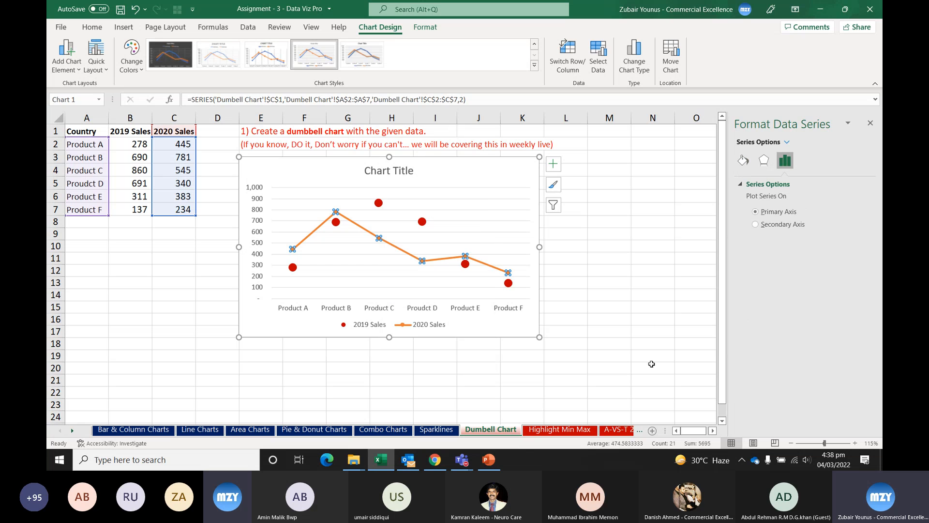
click(743, 161)
click(772, 241)
click(803, 266)
click(803, 266)
click(802, 266)
click(803, 266)
click(803, 267)
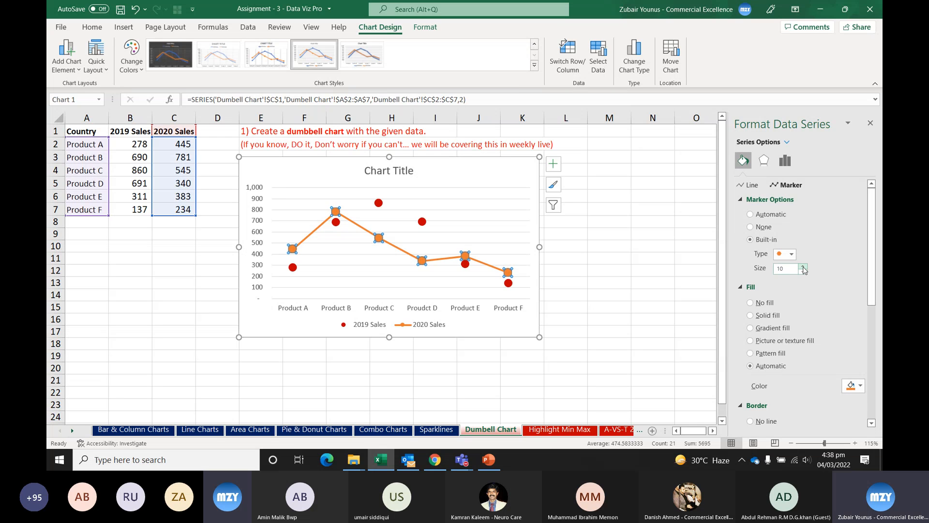
Step: Give the 2020 Sales markers a solid green fill with no border line
click(768, 315)
click(851, 385)
click(864, 389)
click(839, 358)
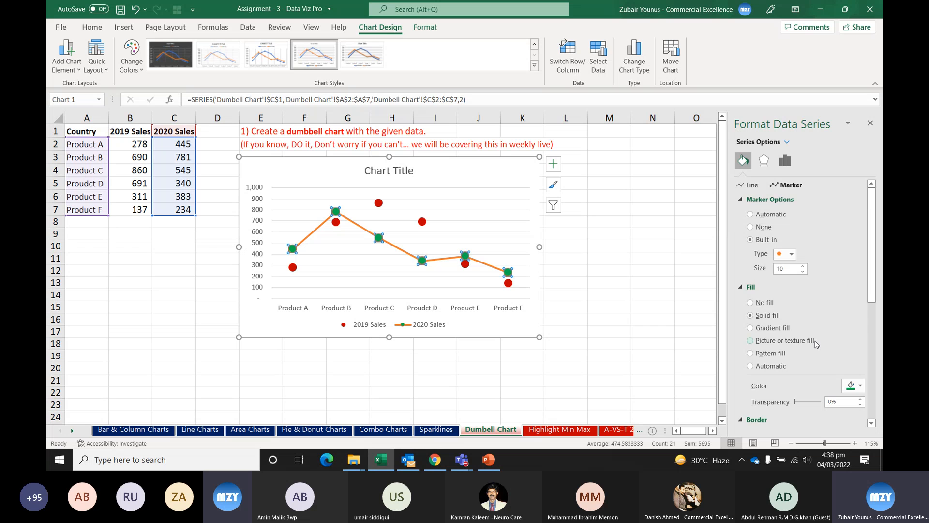
scroll(817, 343, down, 5)
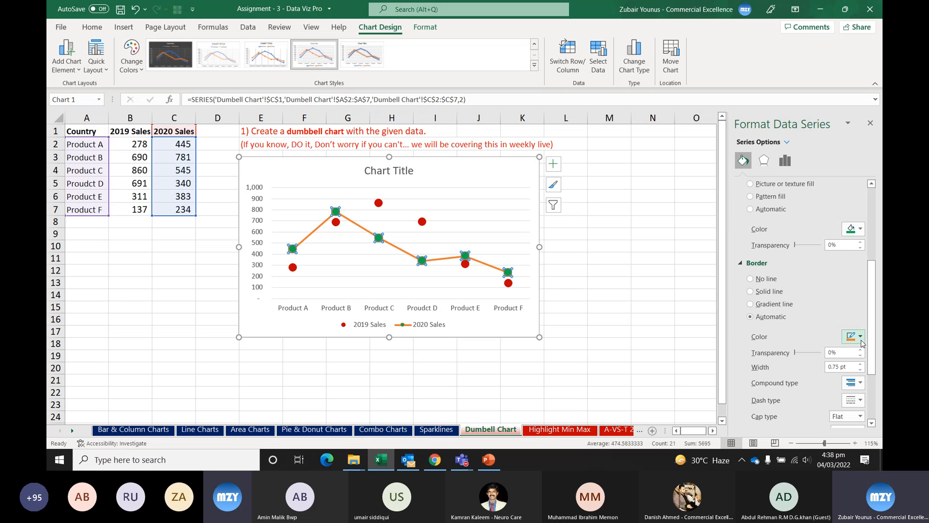
click(861, 341)
click(752, 278)
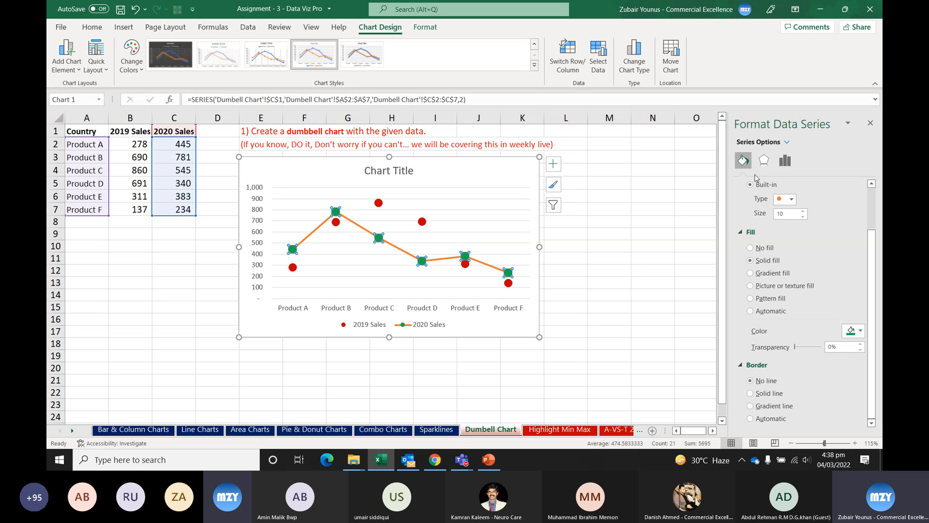
Step: Remove the connecting line from the 2020 Sales series and deselect the chart
scroll(755, 186, up, 2)
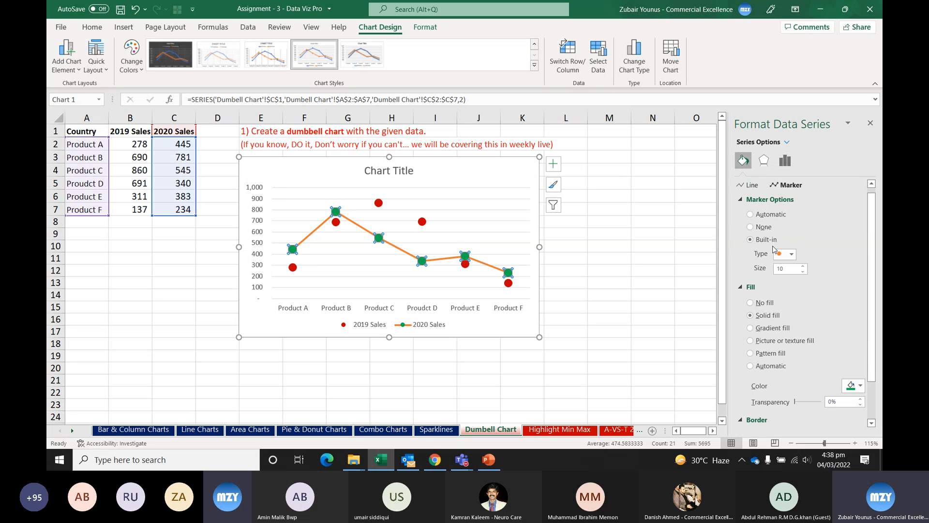
click(750, 188)
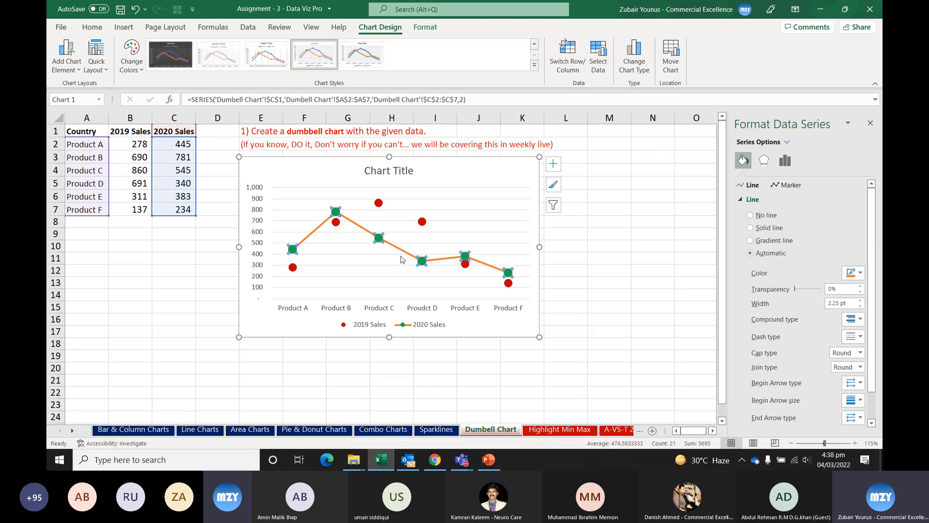
click(770, 216)
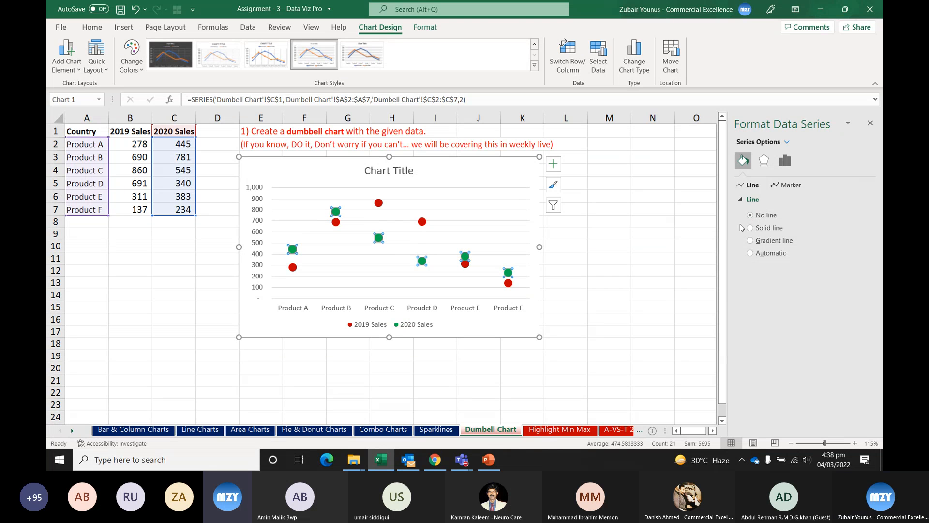
click(576, 234)
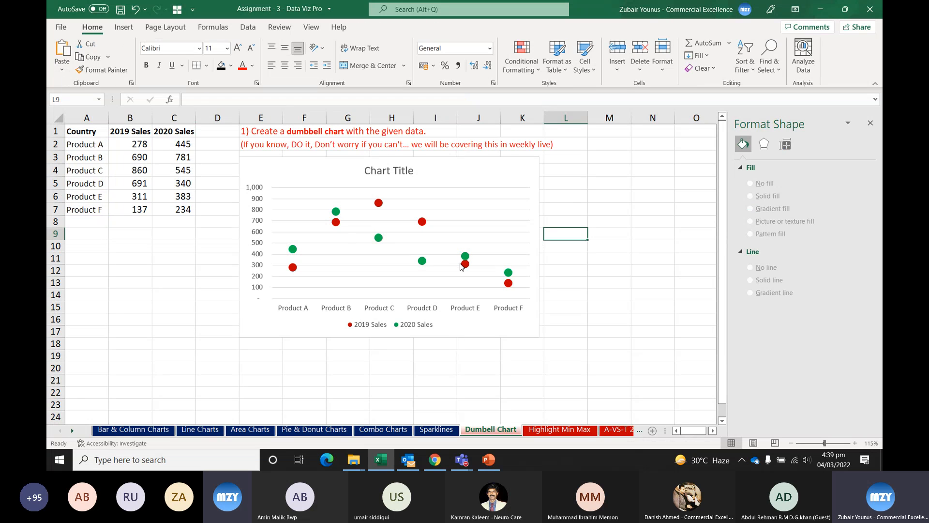
Step: Compare the 2019 Sales and 2020 Sales series by selecting their legend entries and their Product C markers in turn
click(374, 324)
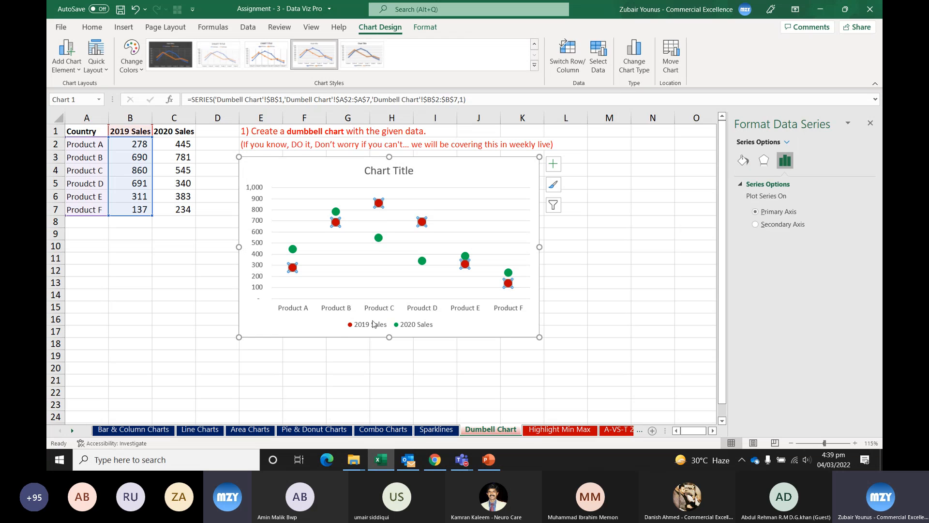
click(410, 326)
click(378, 242)
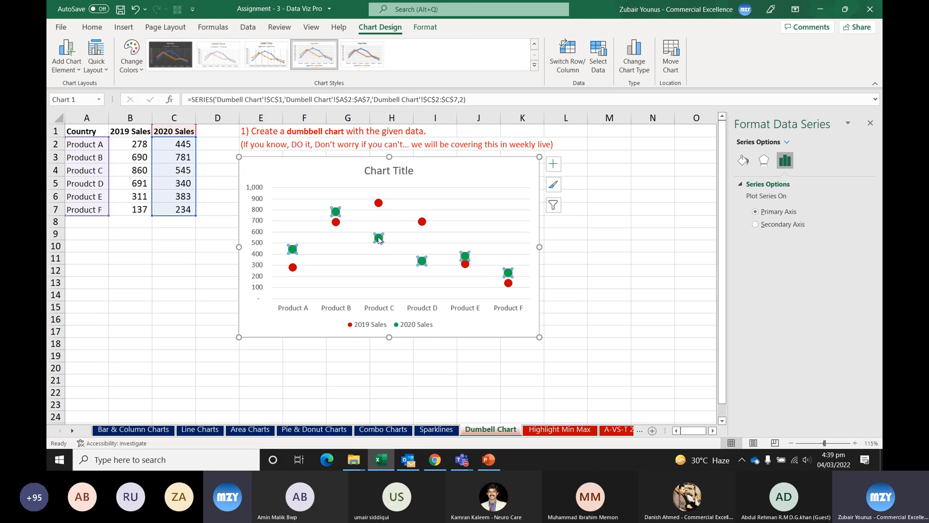
click(381, 201)
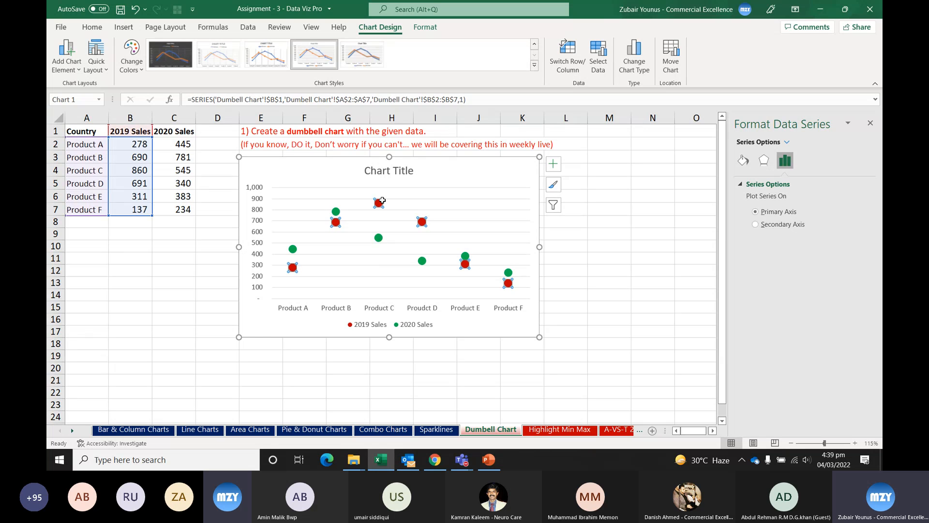
click(380, 240)
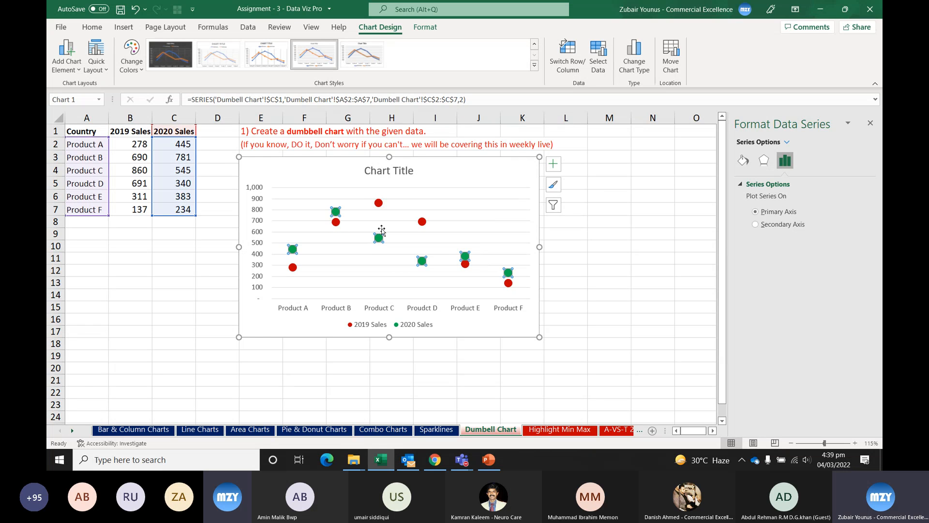
Step: Make the chart taller, extending it down to about row 22, and open the list of chart elements to add
click(444, 177)
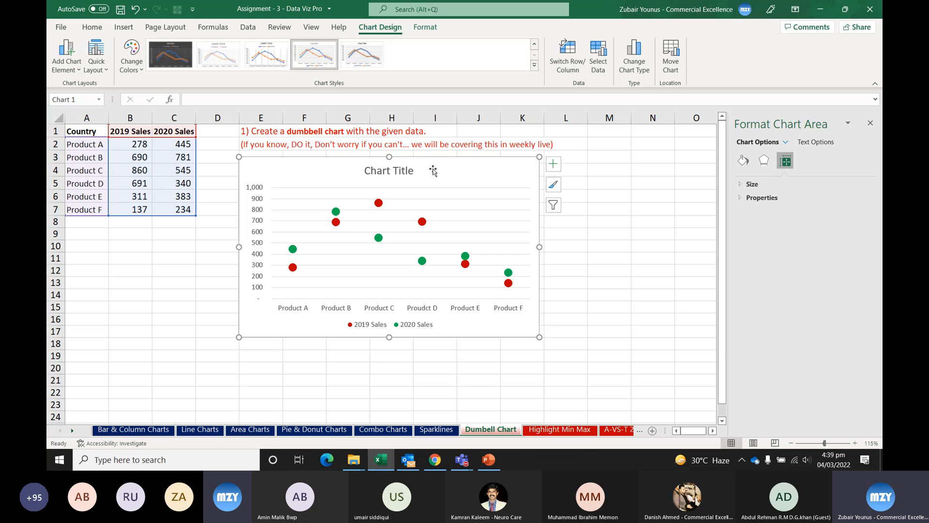
drag(390, 337, 407, 390)
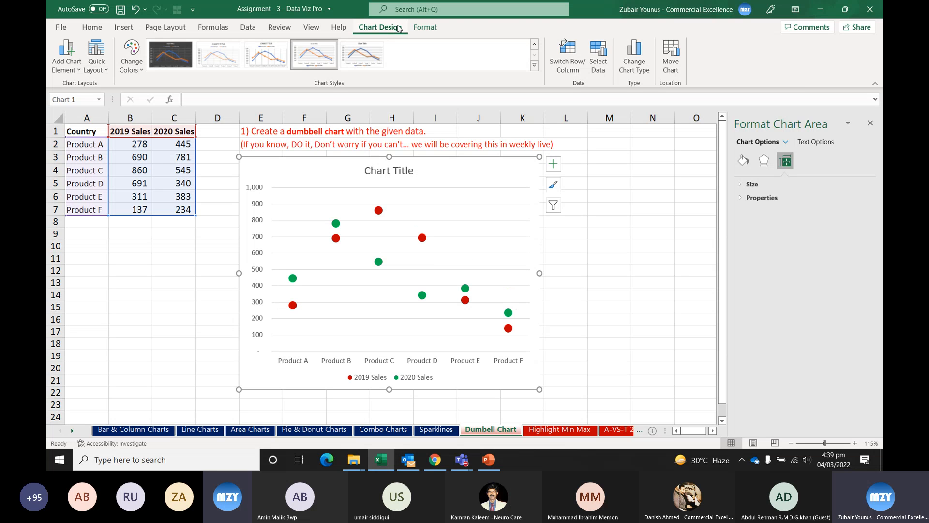
click(61, 62)
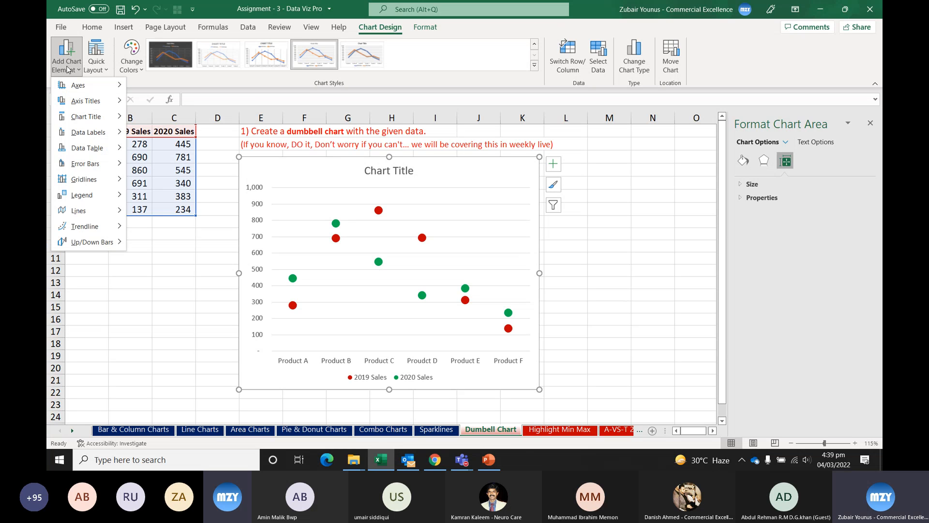
Step: Add high-low lines connecting the 2019 Sales and 2020 Sales markers in the dumbbell chart
mouse_move(85, 215)
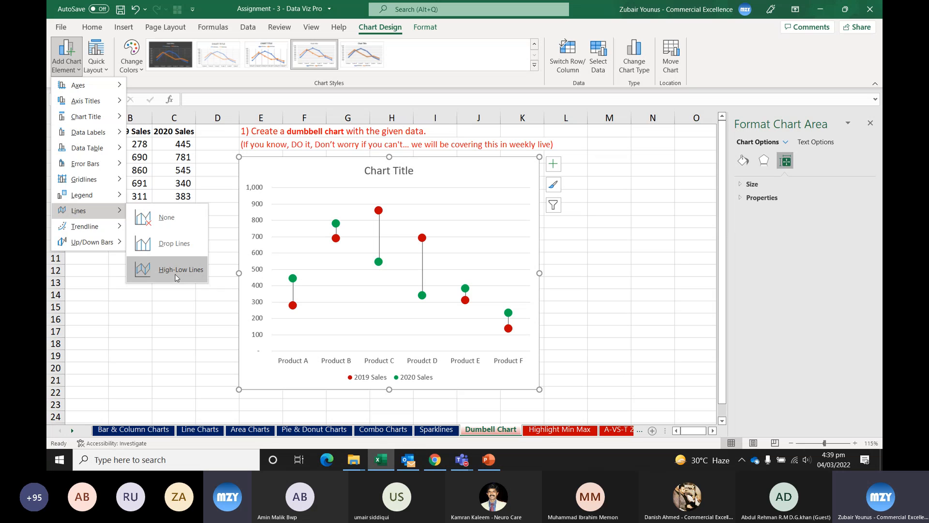
click(177, 269)
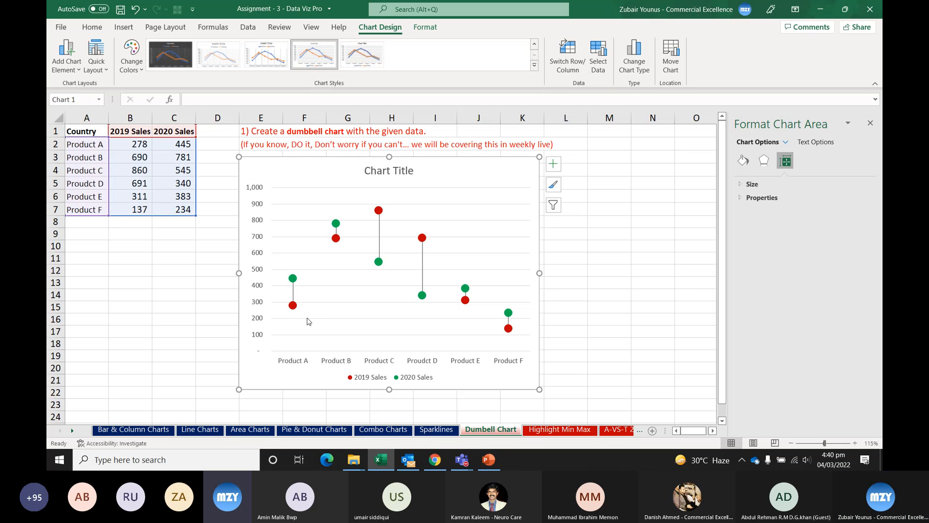
Step: Check the 2019 Sales and 2020 Sales series by selecting their markers, and widen the chart through column M
click(293, 279)
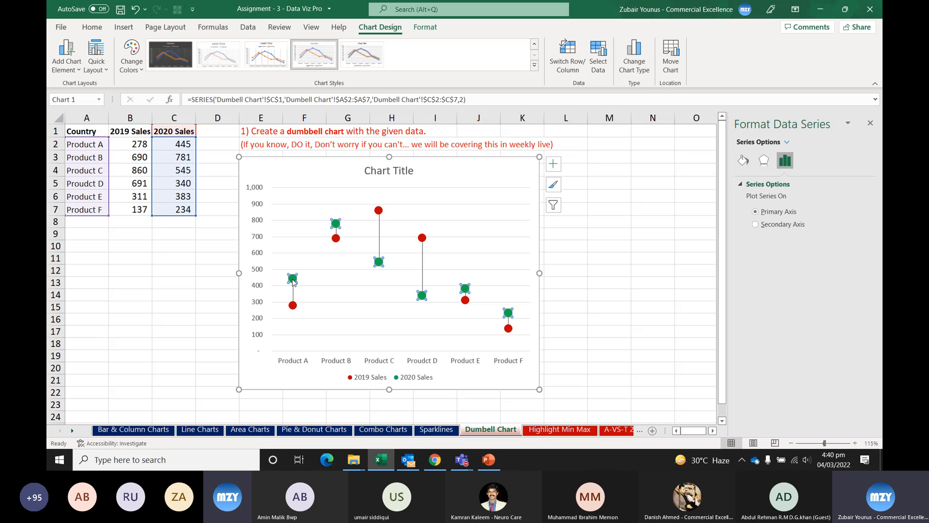
click(293, 305)
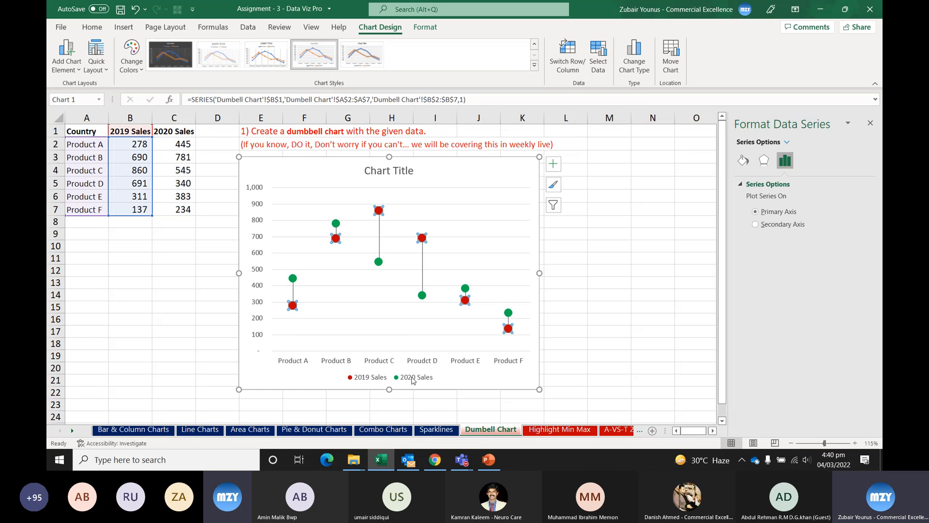
click(294, 280)
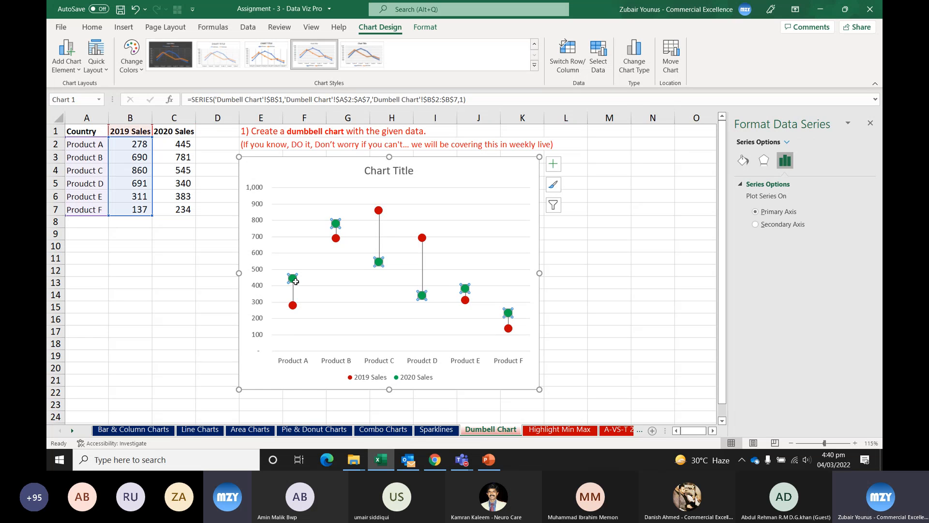
click(295, 305)
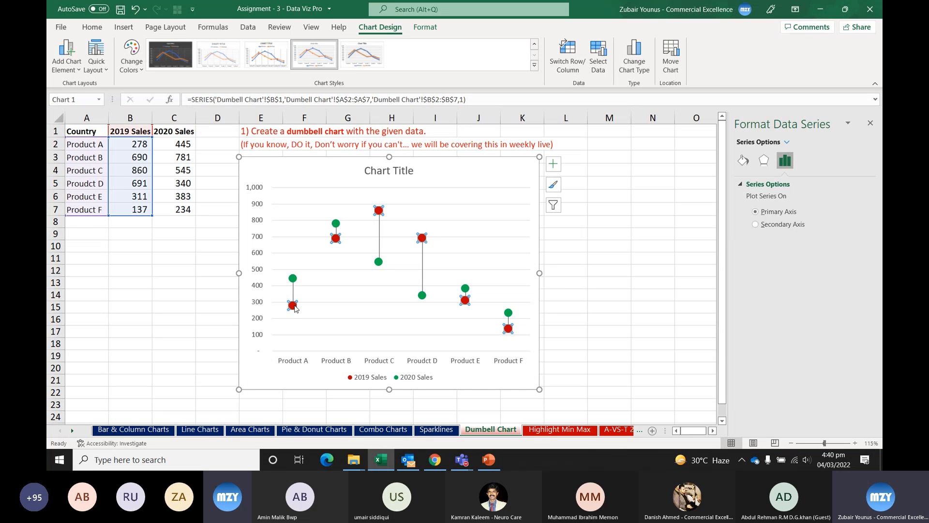
click(294, 278)
click(379, 211)
drag(541, 273, 633, 273)
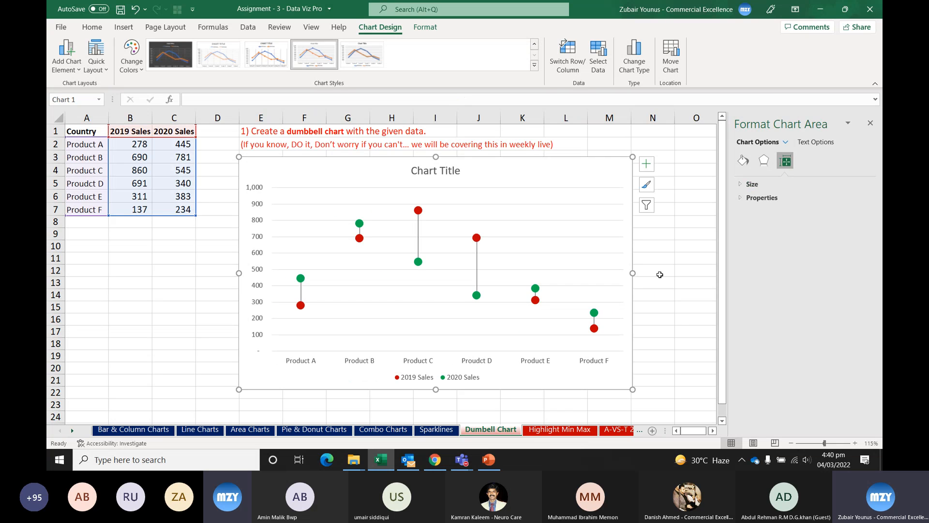
Step: Set the width of the chart's high-low lines to 10.25 pt
click(477, 269)
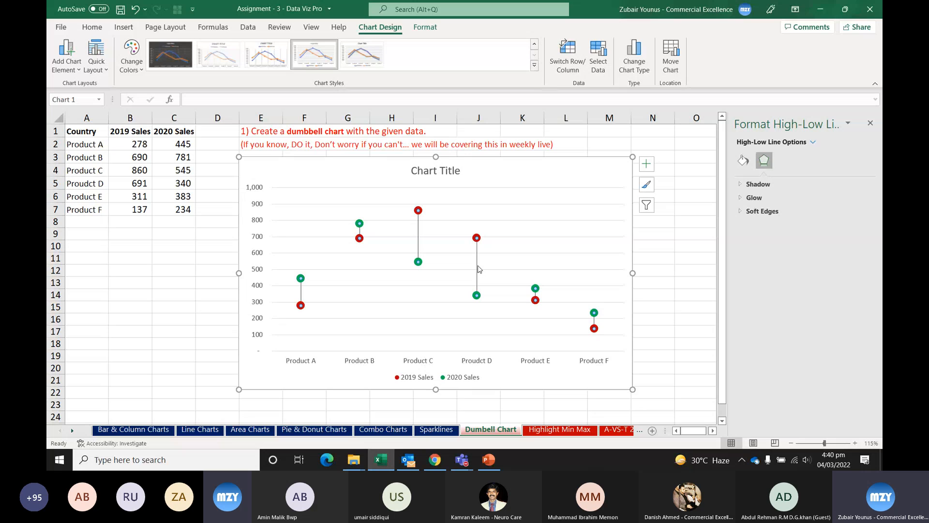
click(743, 160)
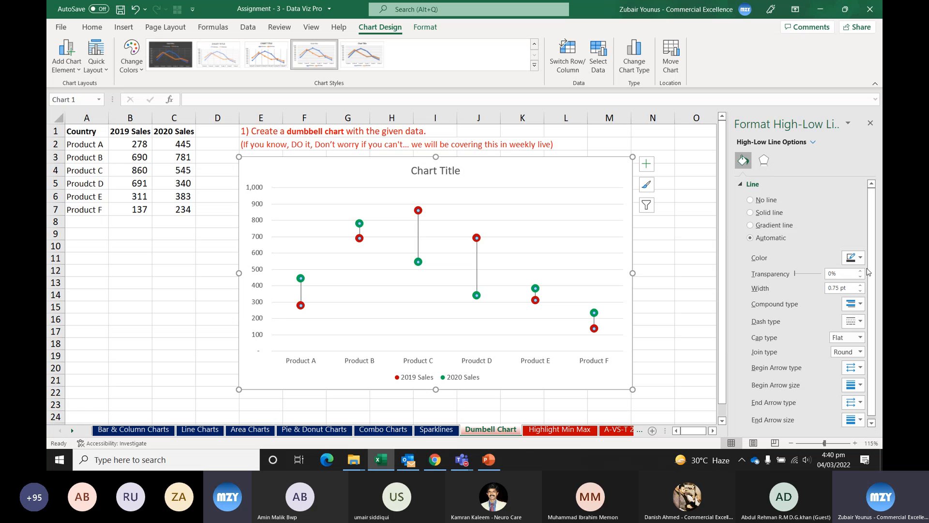
click(861, 286)
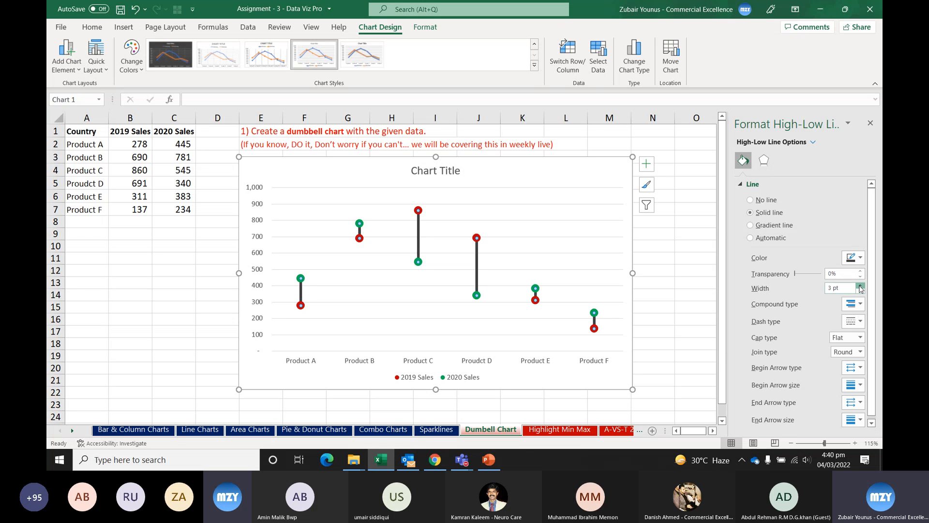
click(860, 286)
click(860, 286)
click(860, 286)
click(861, 286)
click(860, 285)
click(861, 286)
click(860, 286)
click(861, 286)
click(861, 285)
click(861, 285)
click(862, 286)
click(862, 285)
click(861, 286)
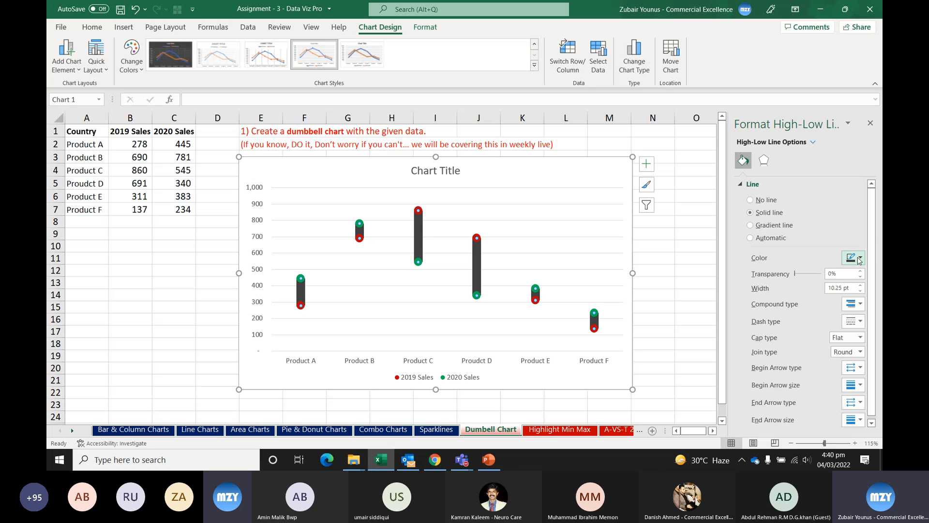
Step: Color the high-low lines light gray and deselect the chart
click(860, 261)
click(799, 301)
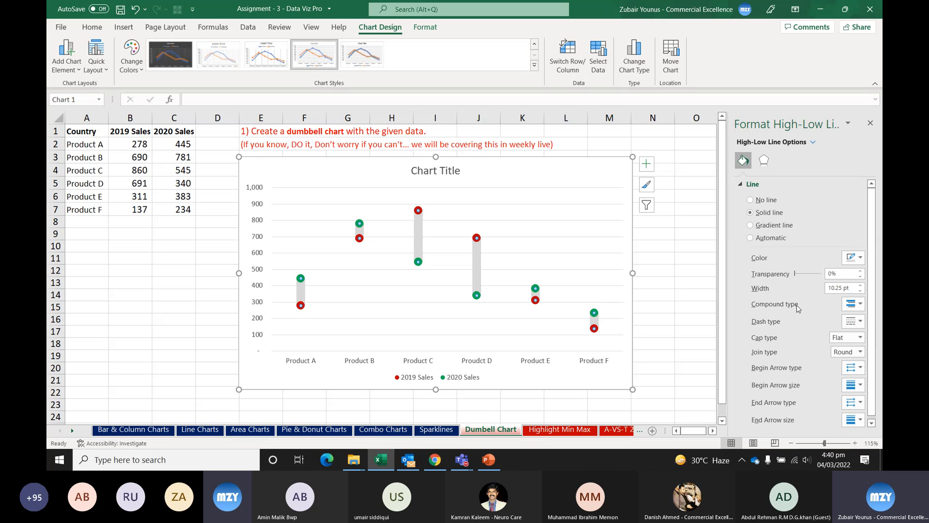
click(680, 263)
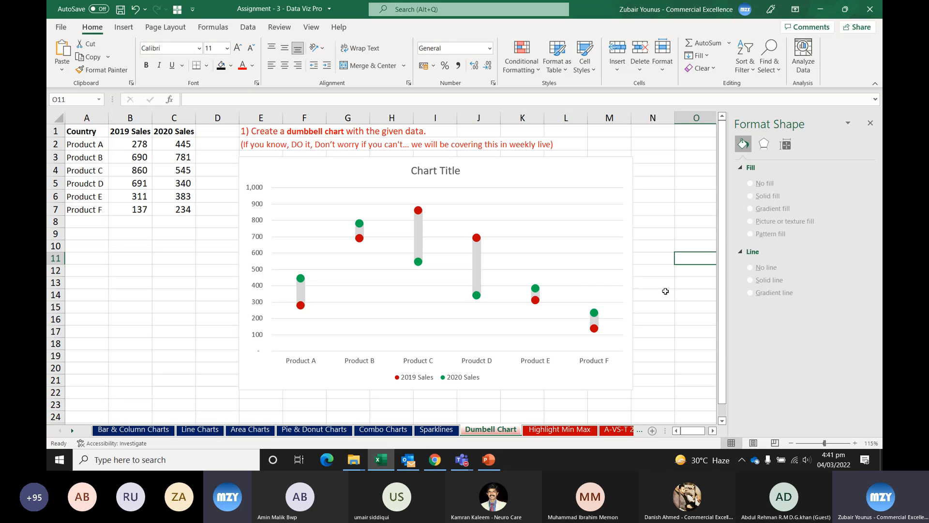
Step: Open the Highlight Min Max sheet and examine the maximum and minimum points in the Sales by Day picture
click(539, 432)
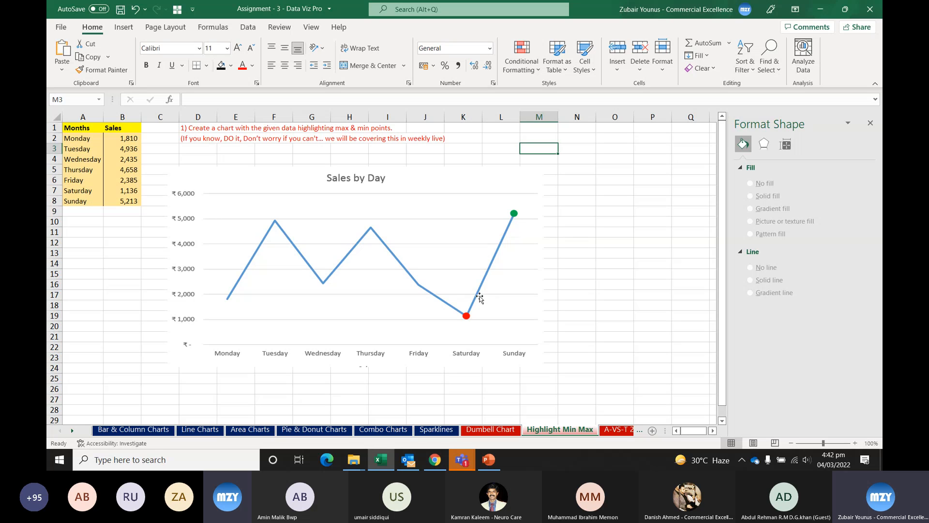
click(284, 235)
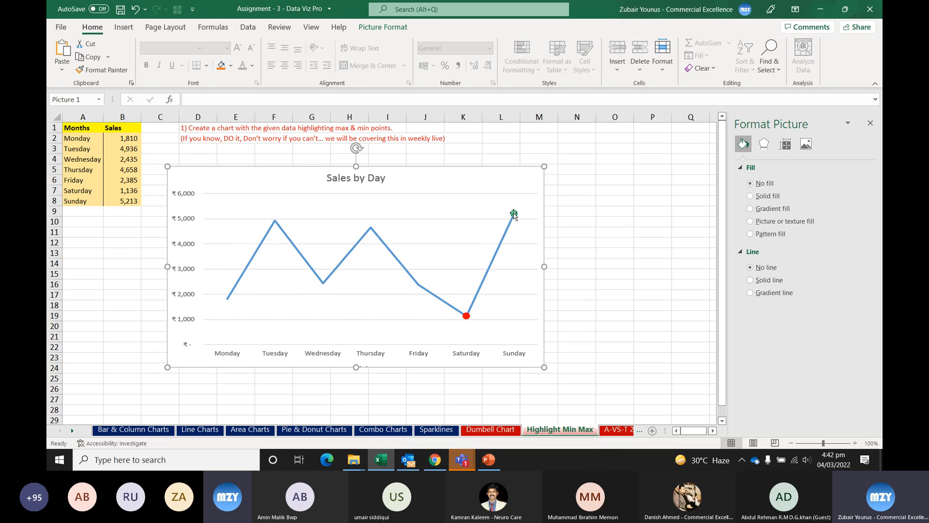
drag(516, 214, 517, 215)
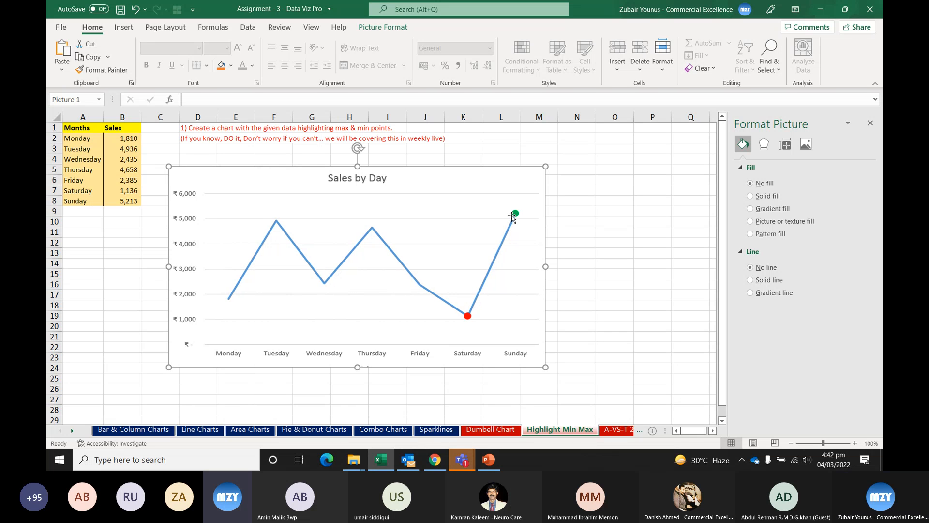
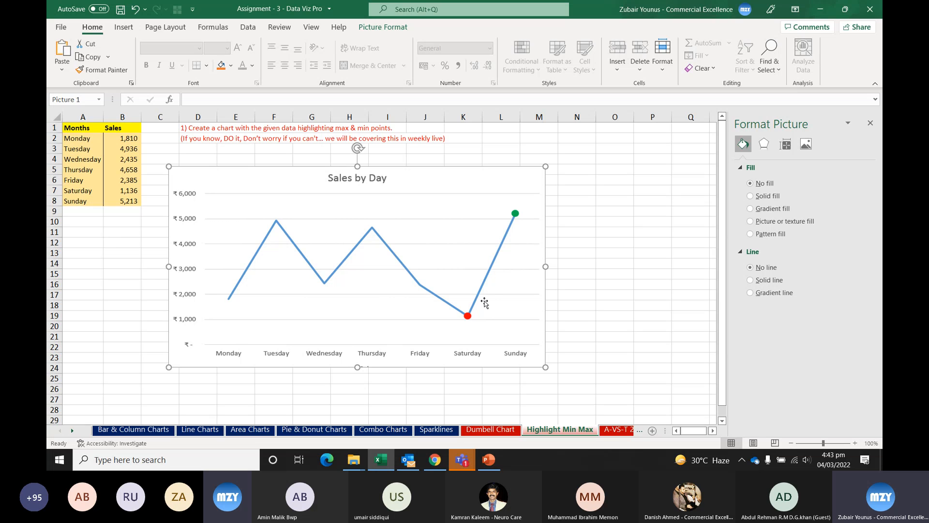
Step: Compare the reference charts on the A-VS-T 2 and A-VS-T 1 sheets, ending on A-VS-T 2
click(615, 430)
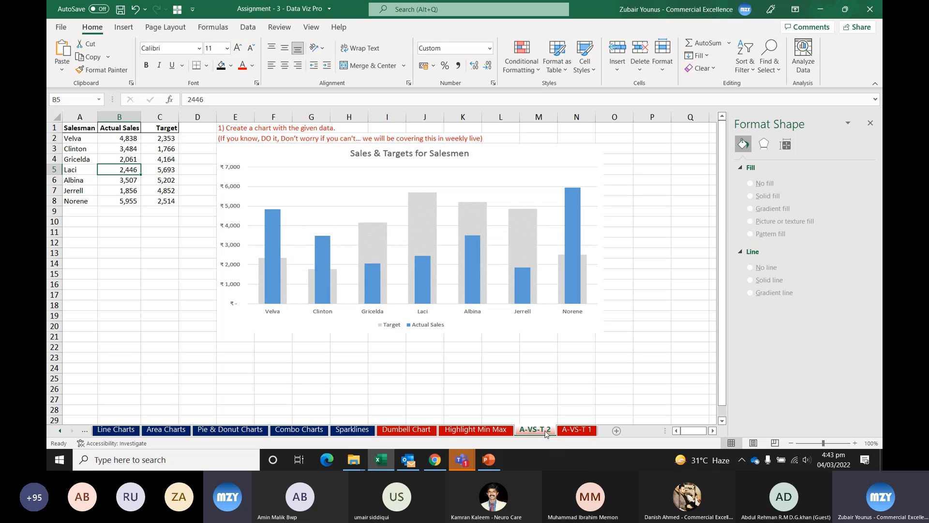
click(569, 435)
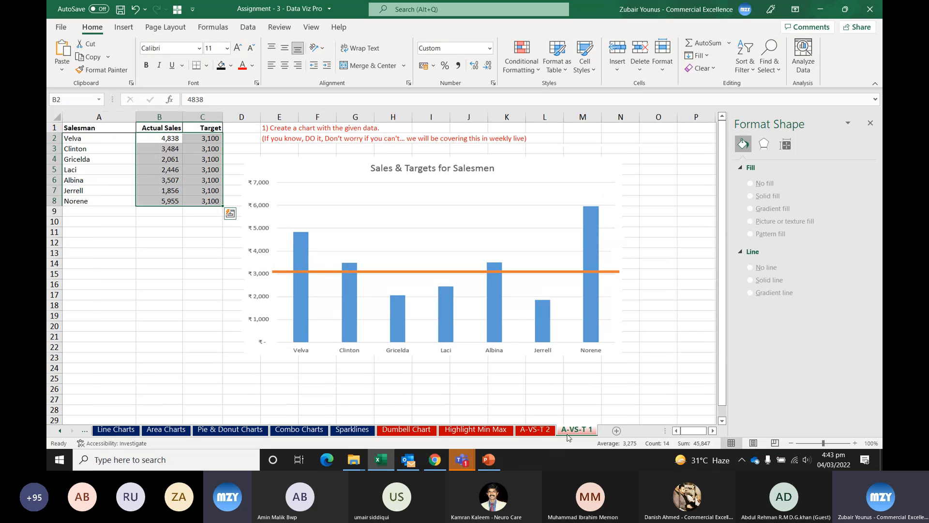
click(540, 434)
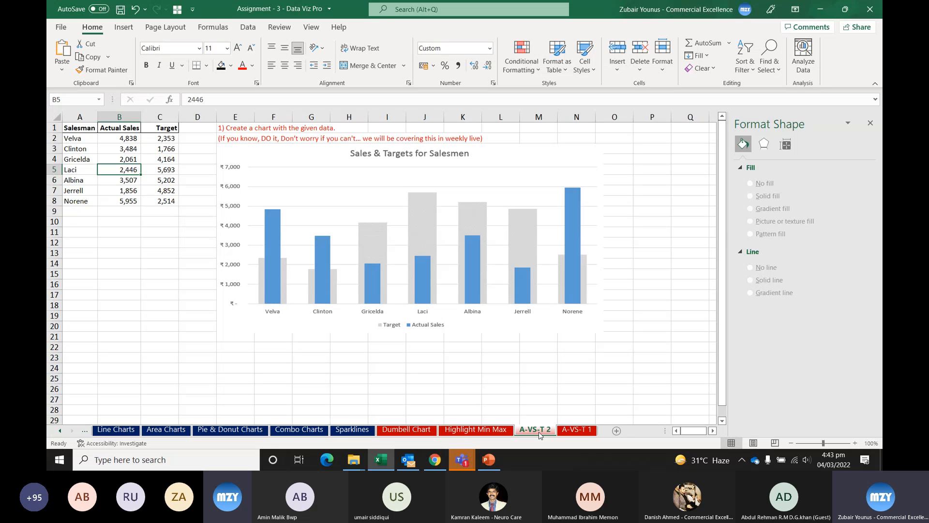
Step: Shrink the Sales & Targets for Salesmen picture and place it over columns J to Q beside the data
click(415, 215)
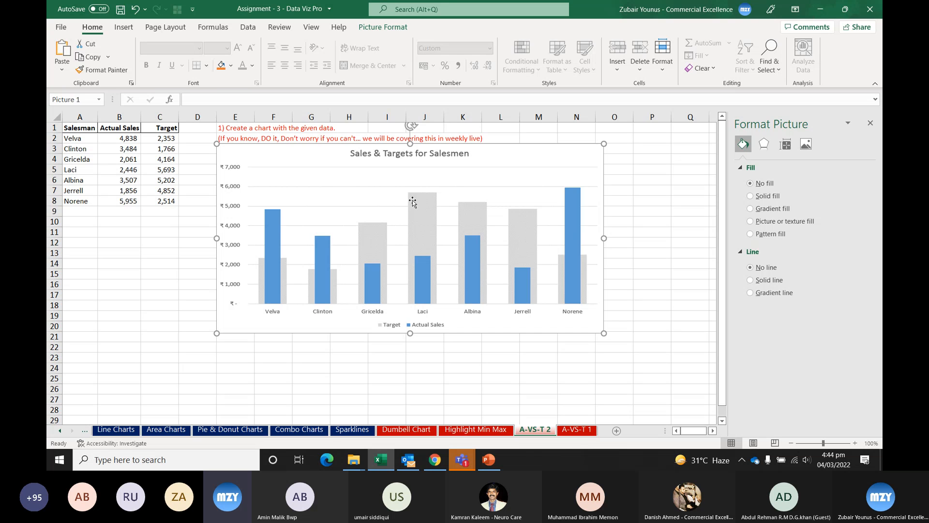
key(Delete)
drag(395, 249, 302, 293)
drag(454, 291, 459, 325)
drag(455, 233, 562, 209)
click(273, 263)
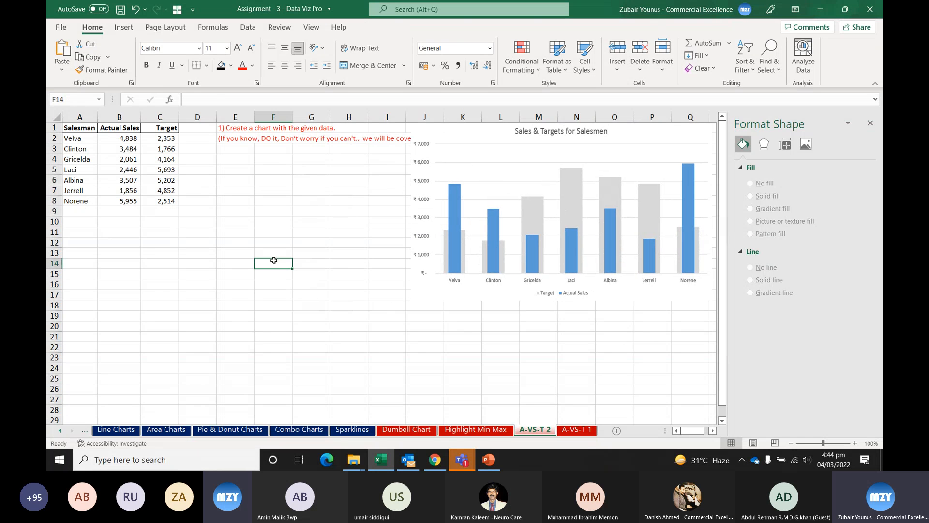
Step: Insert a clustered column chart from A1:C8 and place it just below the data table
drag(83, 124, 153, 202)
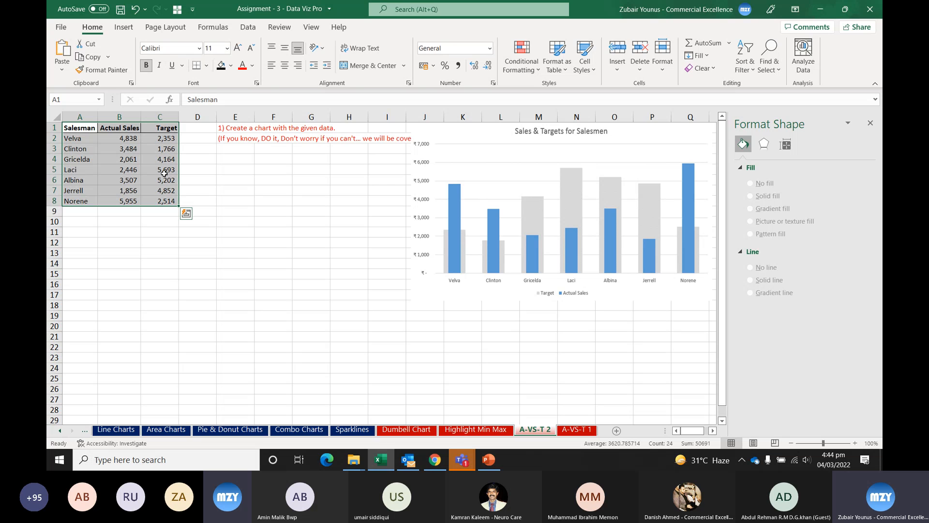
click(123, 27)
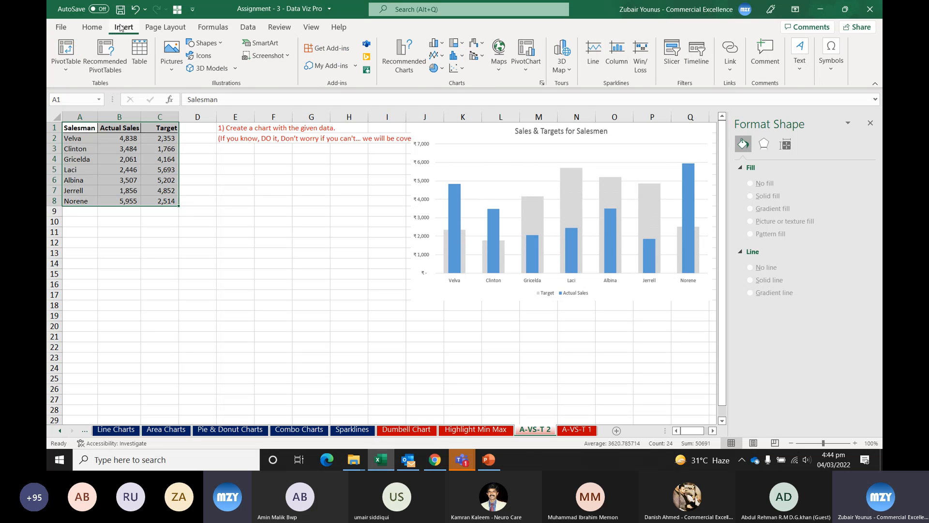
click(438, 44)
click(477, 95)
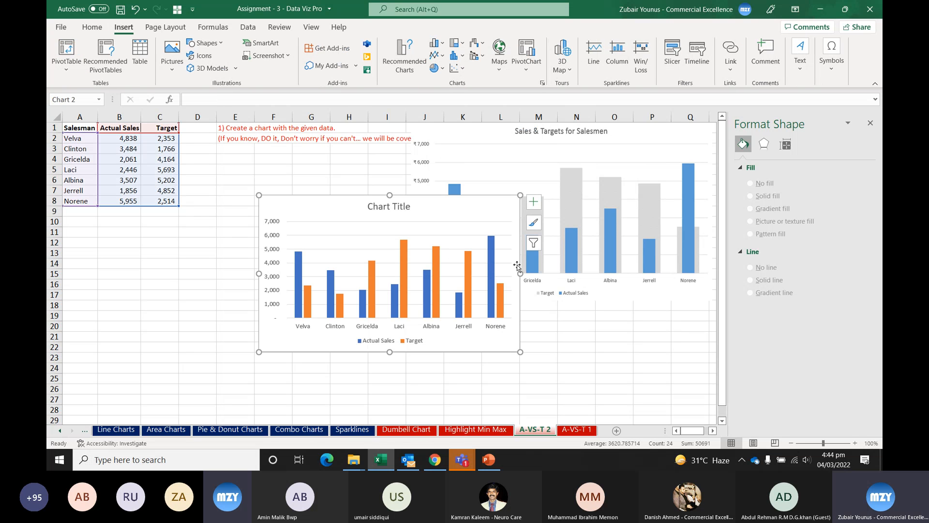
drag(517, 265, 396, 282)
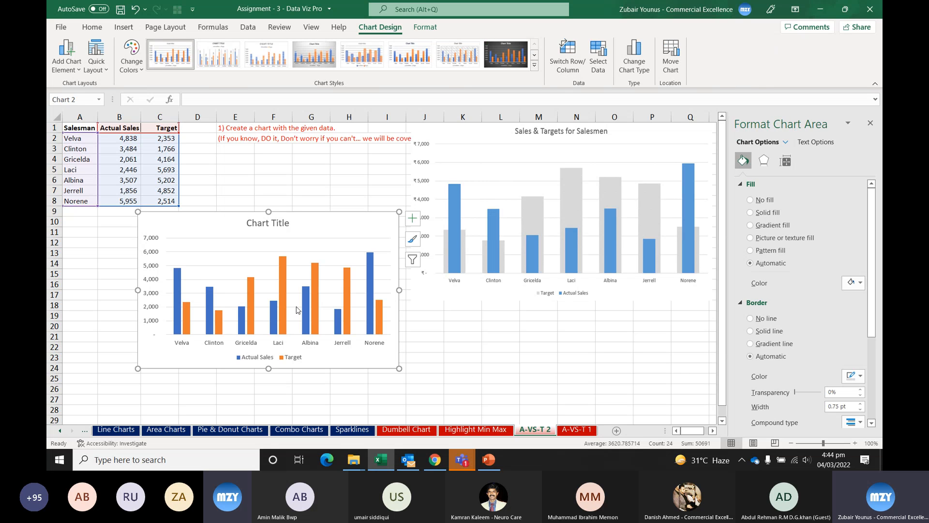
Step: Compare the new chart's Actual Sales and Target columns with the reference picture, and enlarge the chart to reach column K and row 3
click(220, 321)
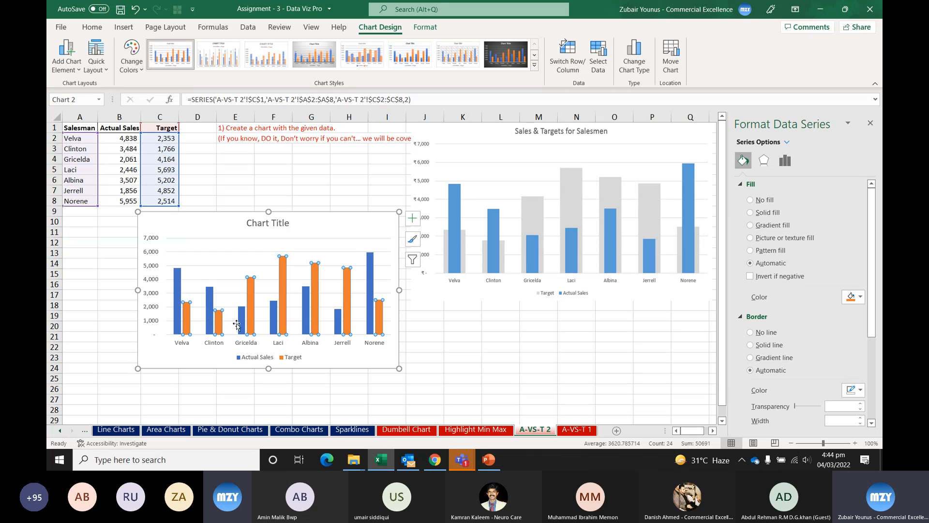
click(211, 300)
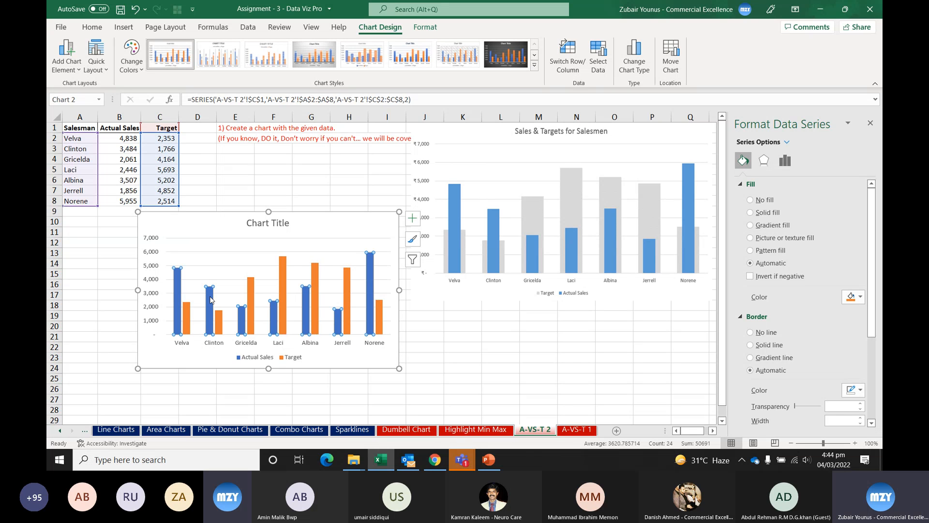
drag(399, 290, 467, 290)
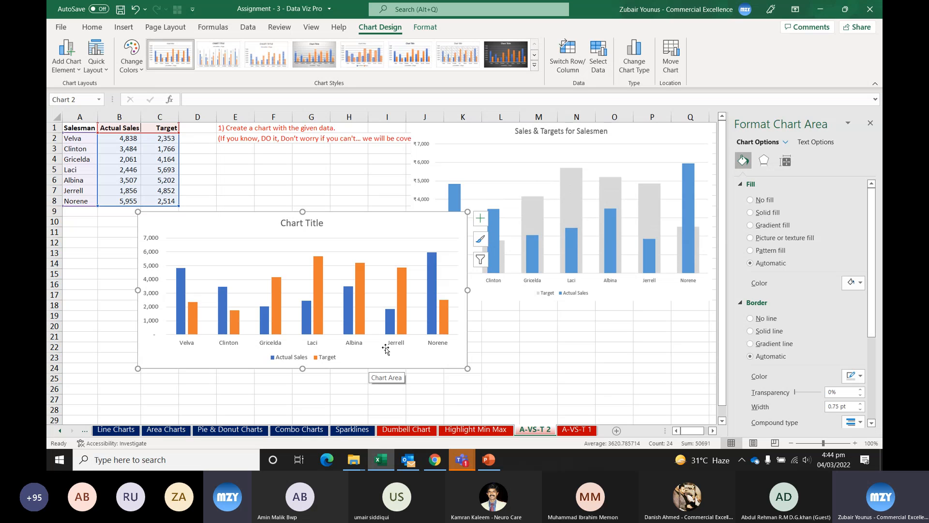
click(400, 324)
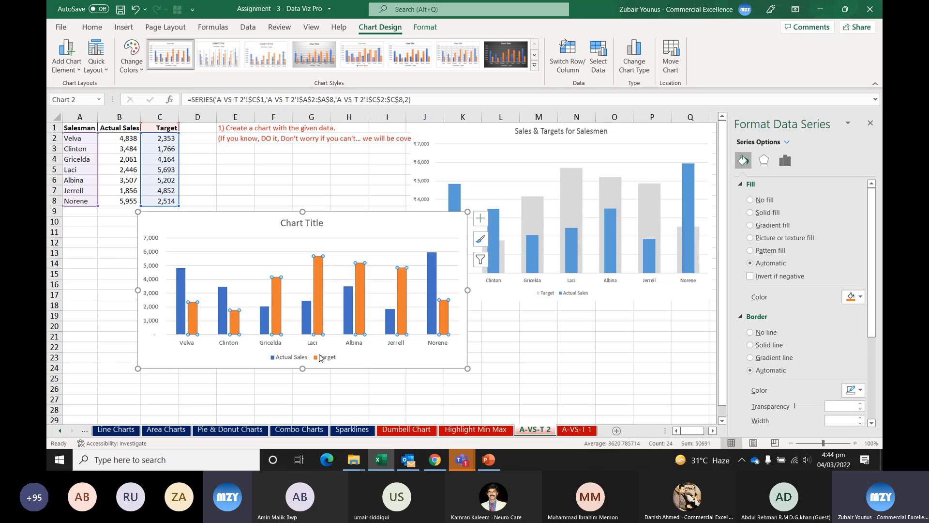
click(577, 186)
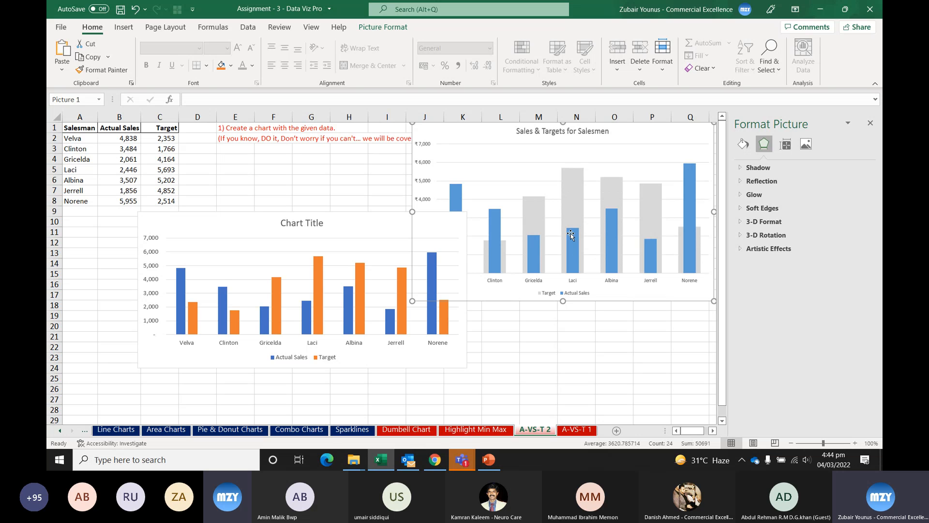
click(324, 232)
click(298, 218)
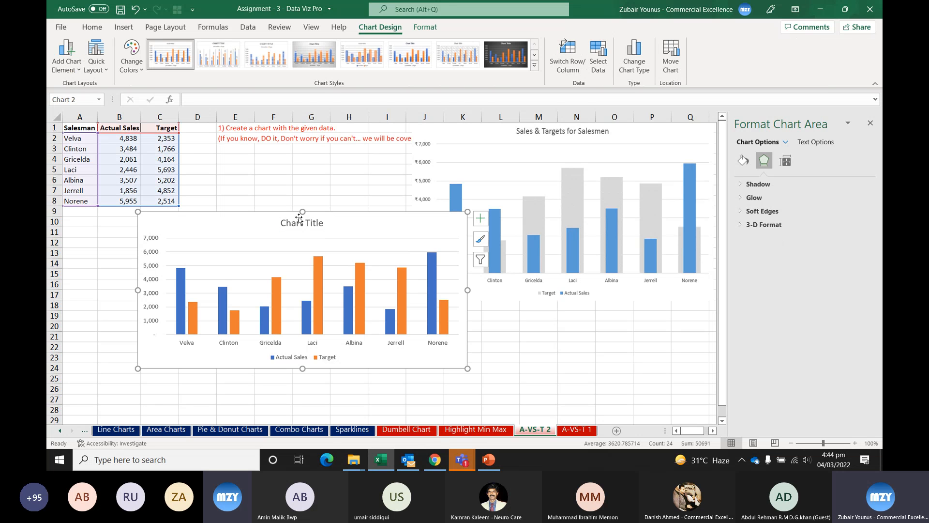
drag(302, 211, 296, 145)
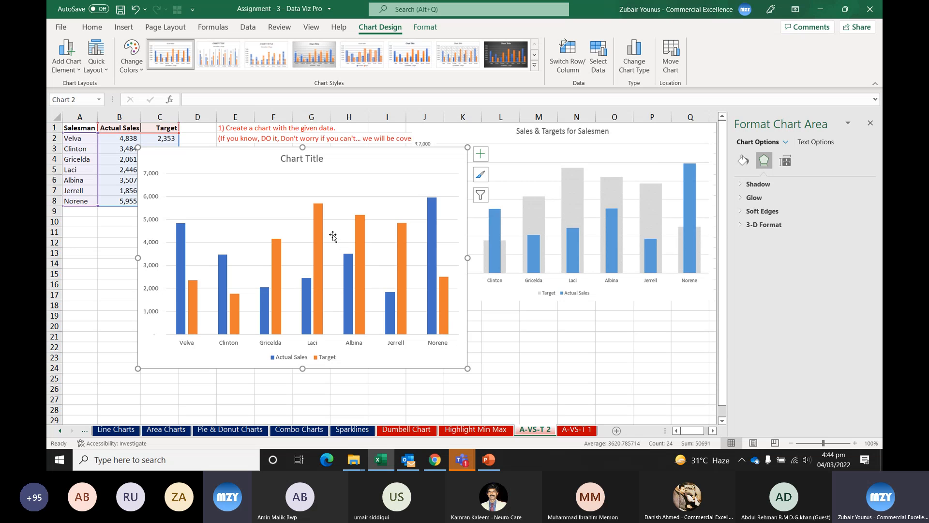
click(642, 57)
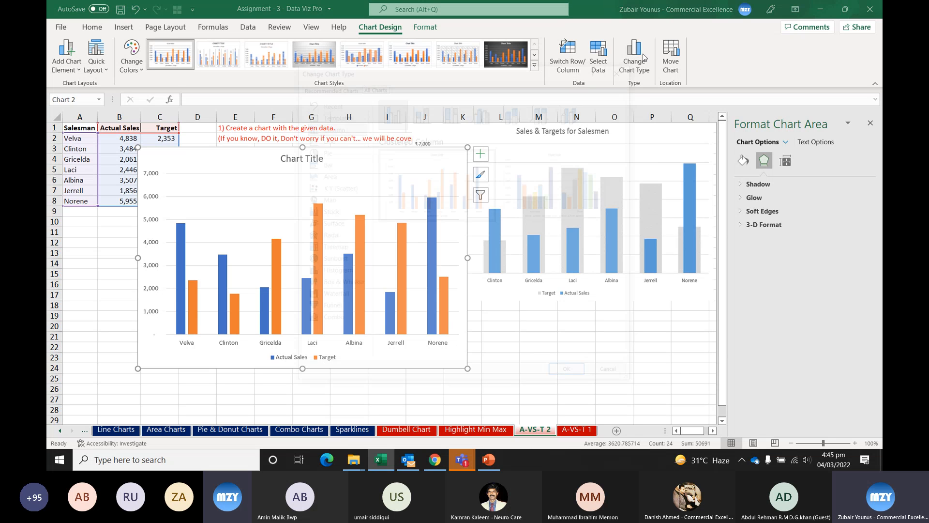
click(335, 322)
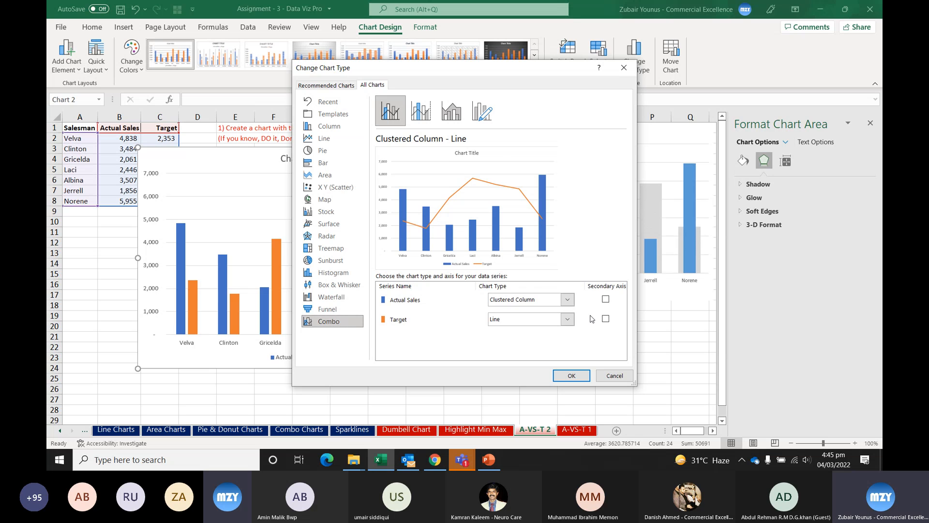
click(567, 319)
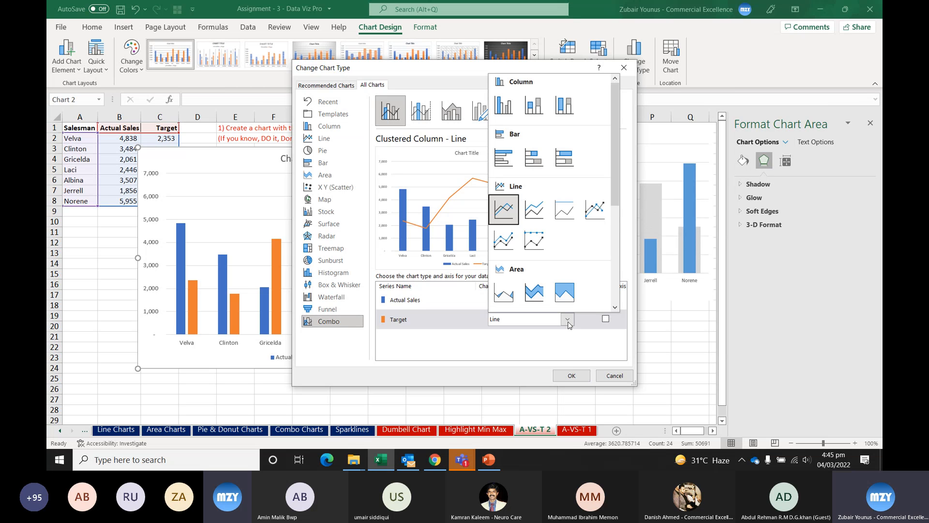
click(503, 105)
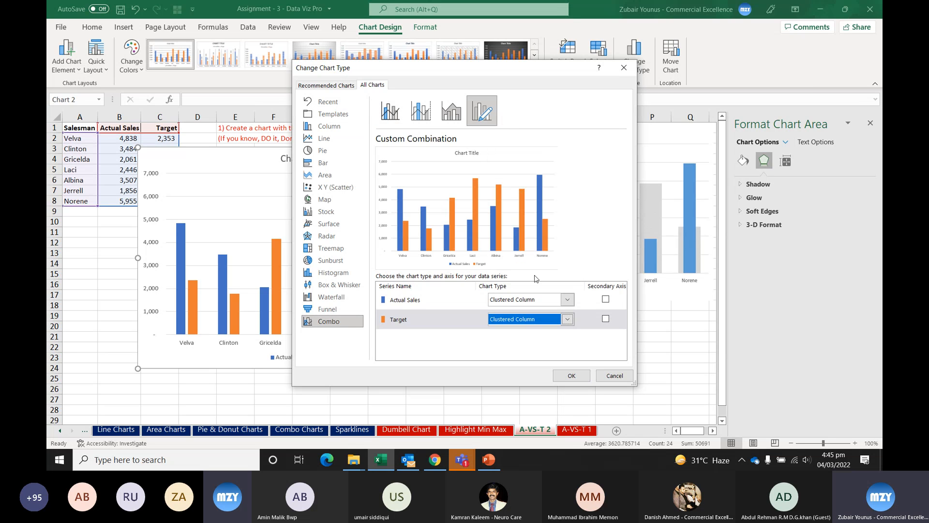
click(605, 319)
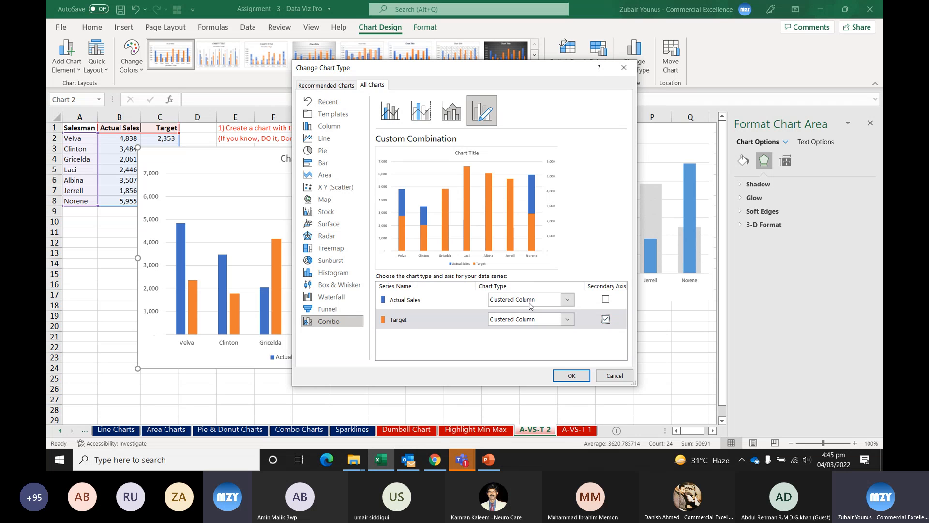
click(618, 376)
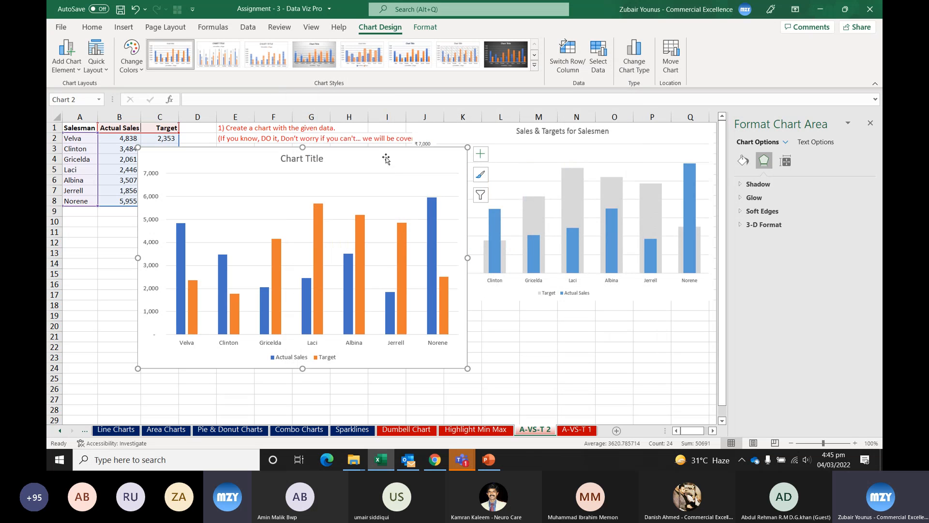
Step: Change the chart to a custom combo with Actual Sales and Target as clustered columns, plotting Target on the secondary axis
click(648, 64)
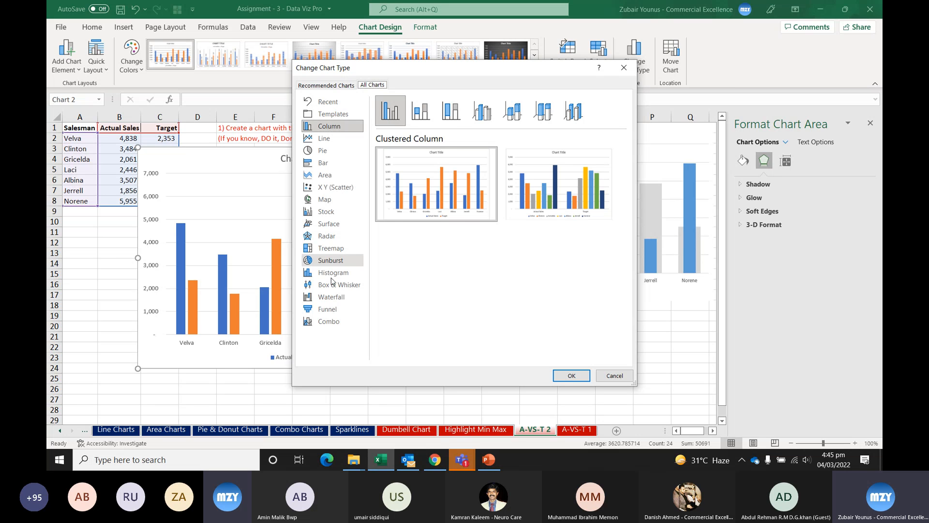
click(326, 321)
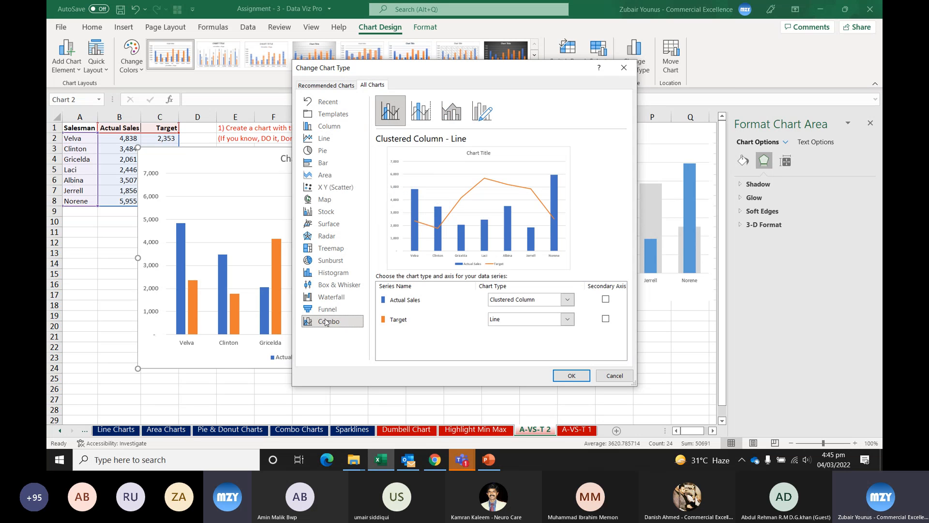
click(605, 318)
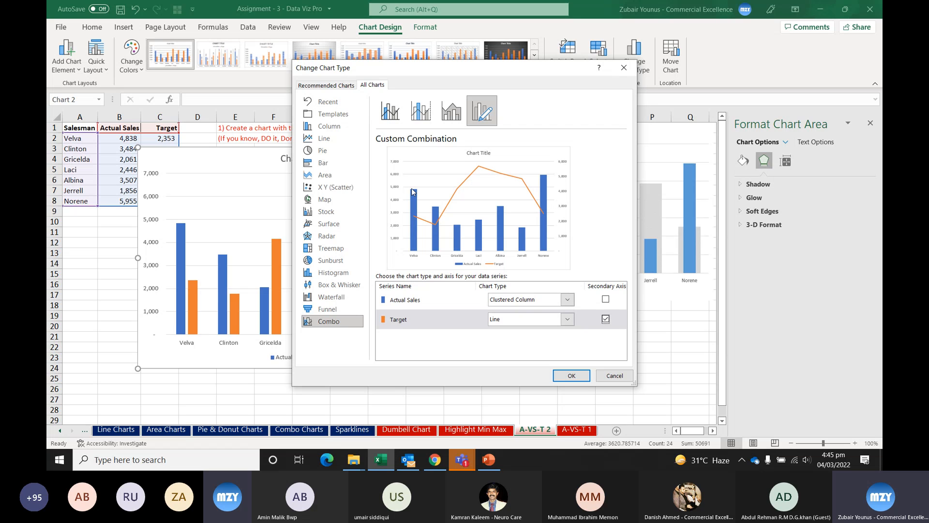
click(566, 319)
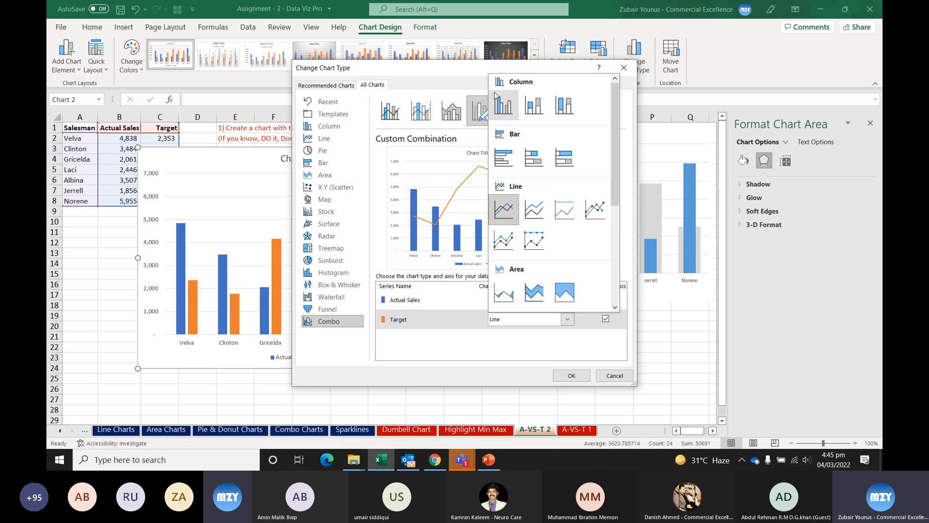
click(504, 106)
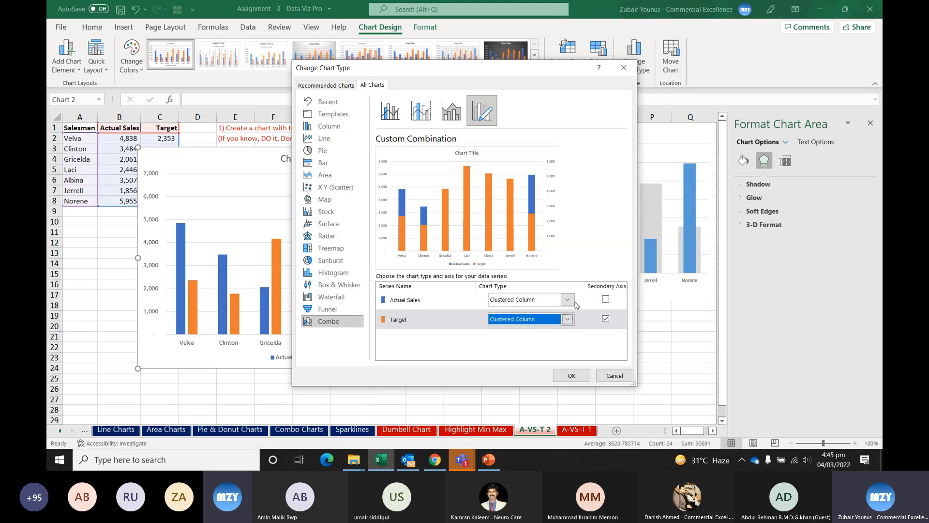
click(572, 375)
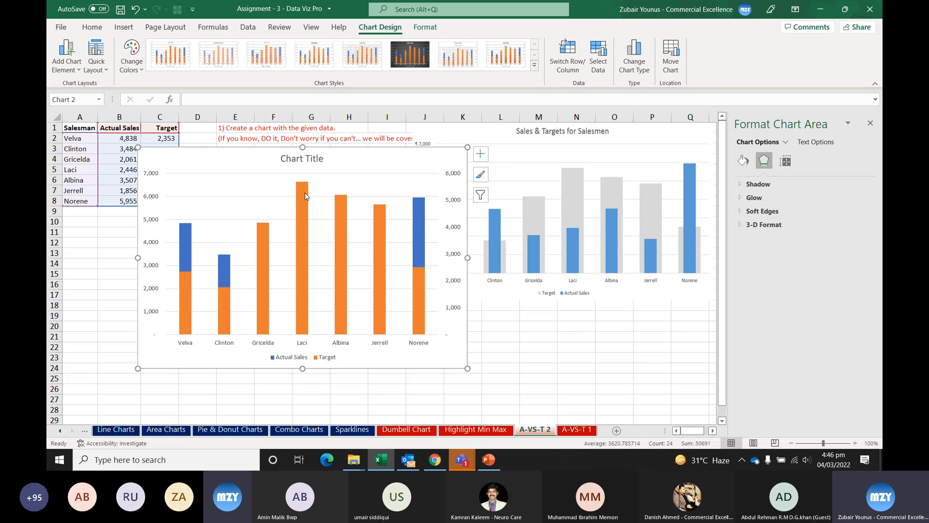
Step: Try narrow Target columns with a 352% gap width in front of wider Actual Sales columns with a 102% gap width
mouse_move(298, 233)
click(300, 221)
right_click(300, 221)
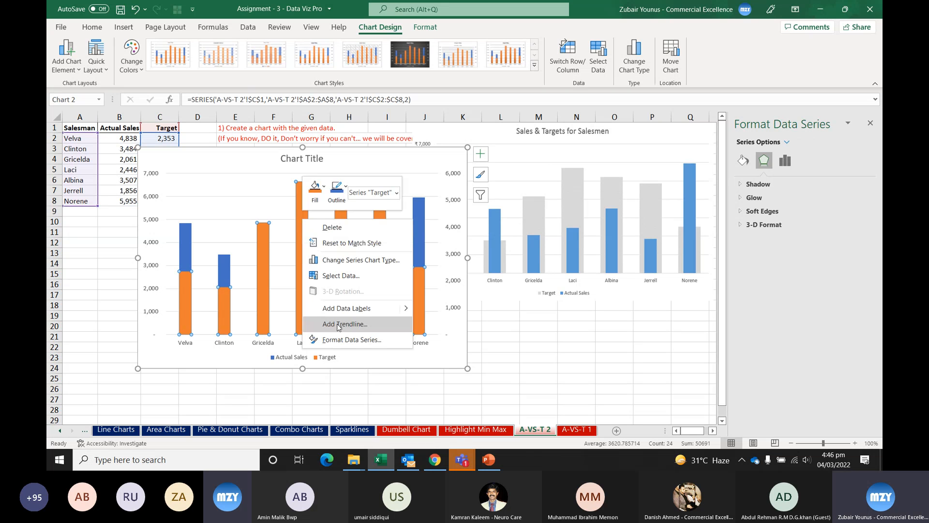
click(346, 339)
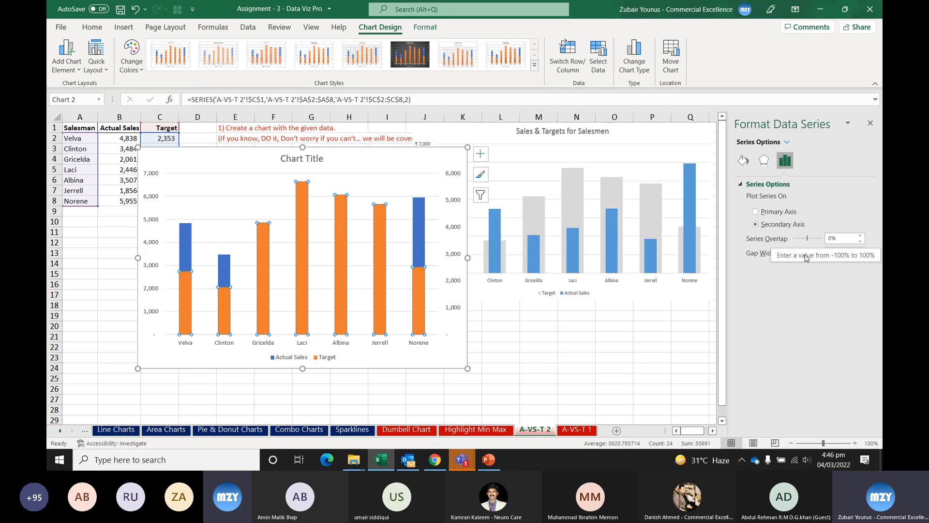
drag(809, 252, 814, 255)
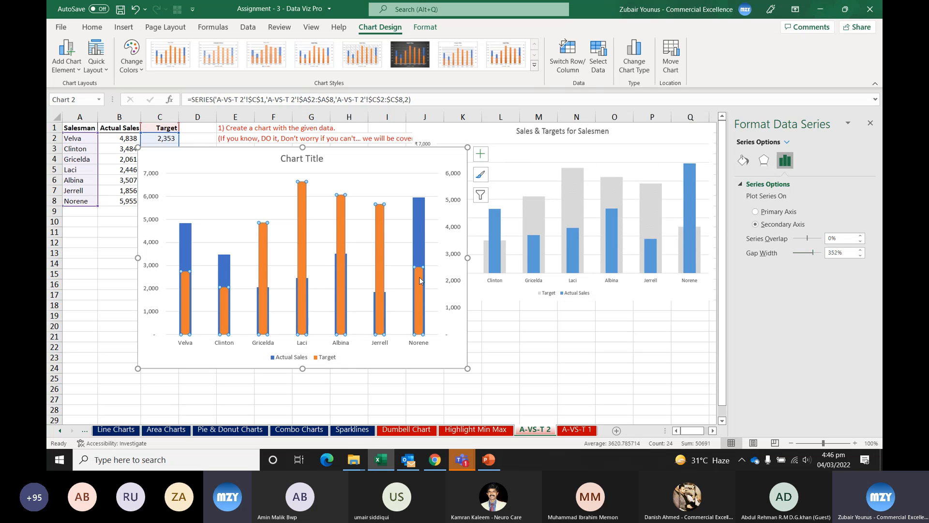
click(419, 247)
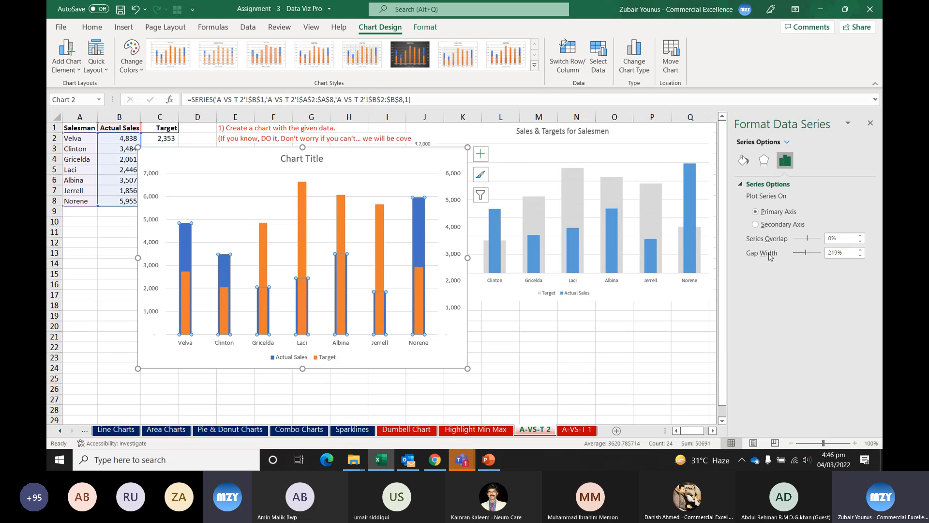
mouse_move(806, 253)
mouse_down()
mouse_move(813, 257)
mouse_move(802, 257)
mouse_up()
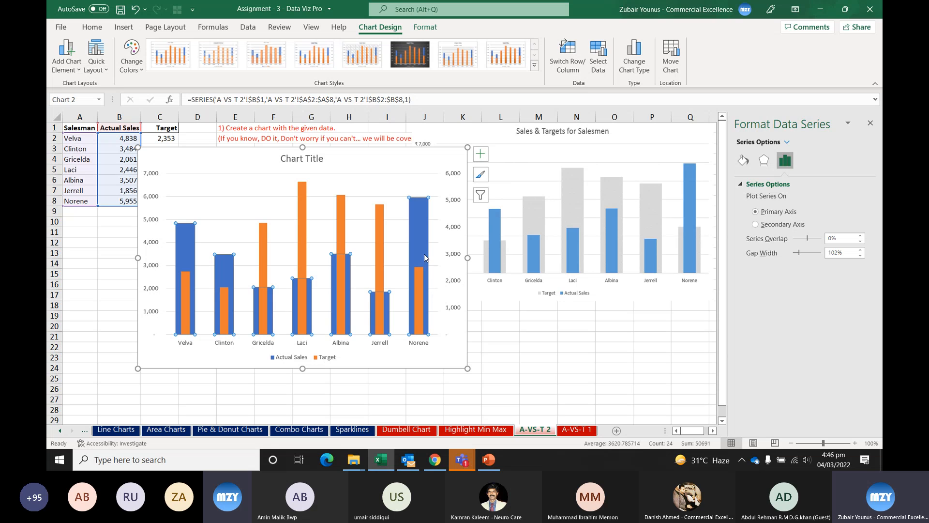
mouse_move(425, 252)
Step: Set the Actual Sales series' gap width to 276% and the Target series' gap width to 143%
drag(800, 257, 813, 256)
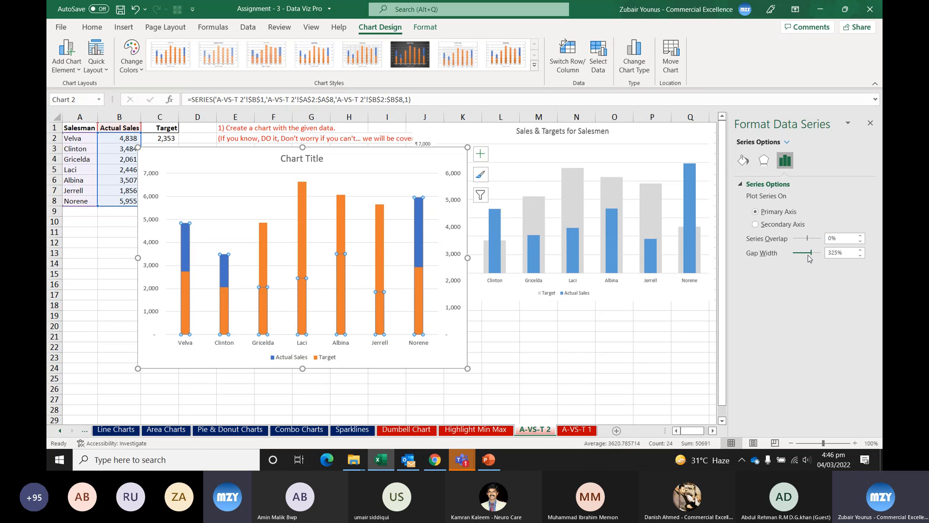
click(378, 240)
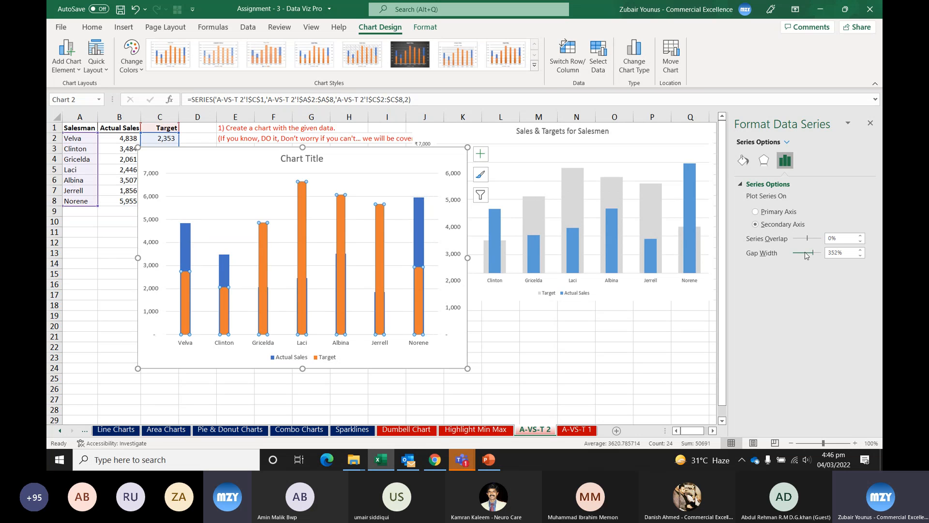
drag(813, 253, 801, 254)
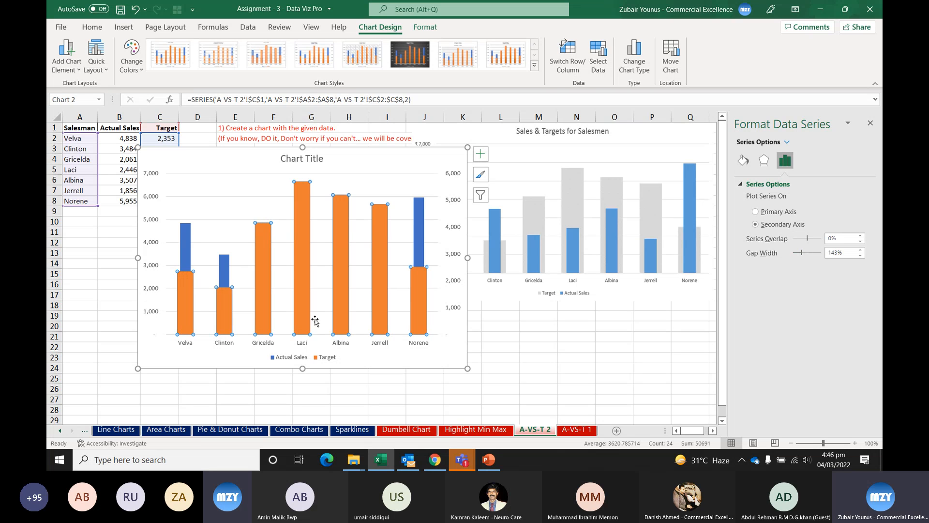
click(415, 227)
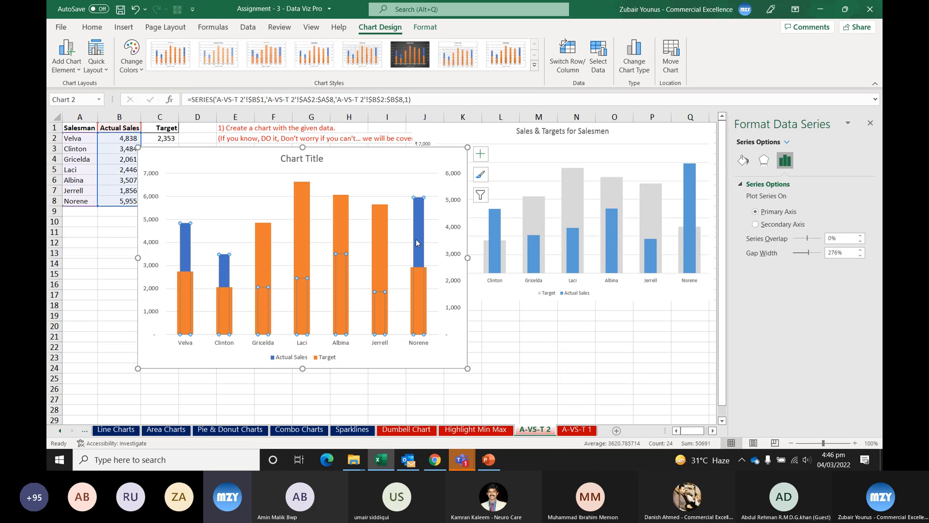
right_click(416, 239)
key(Escape)
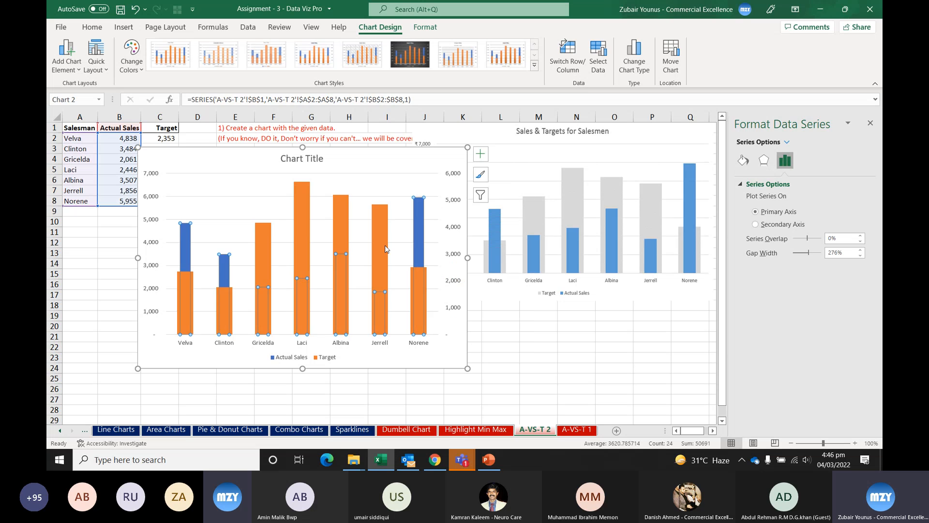
Step: Give the Target columns a solid dark grey theme fill with about 67% transparency
click(385, 245)
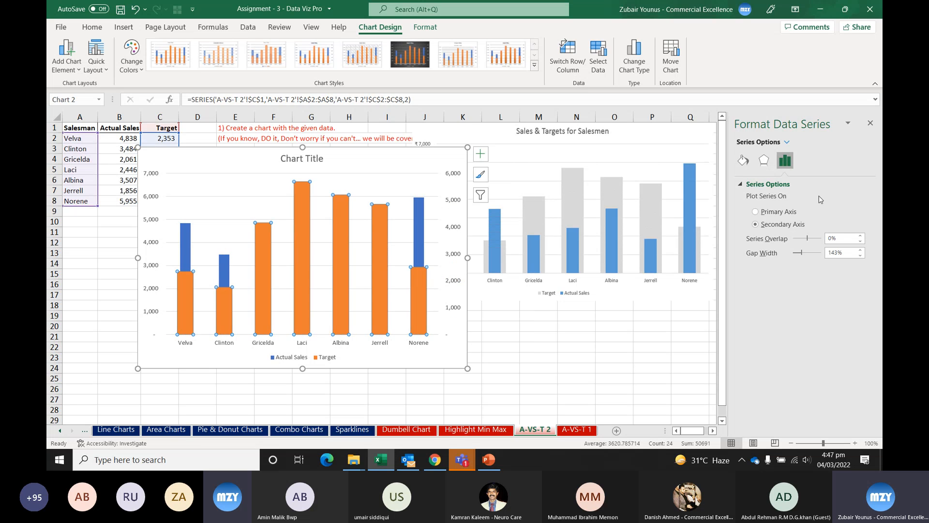
click(743, 160)
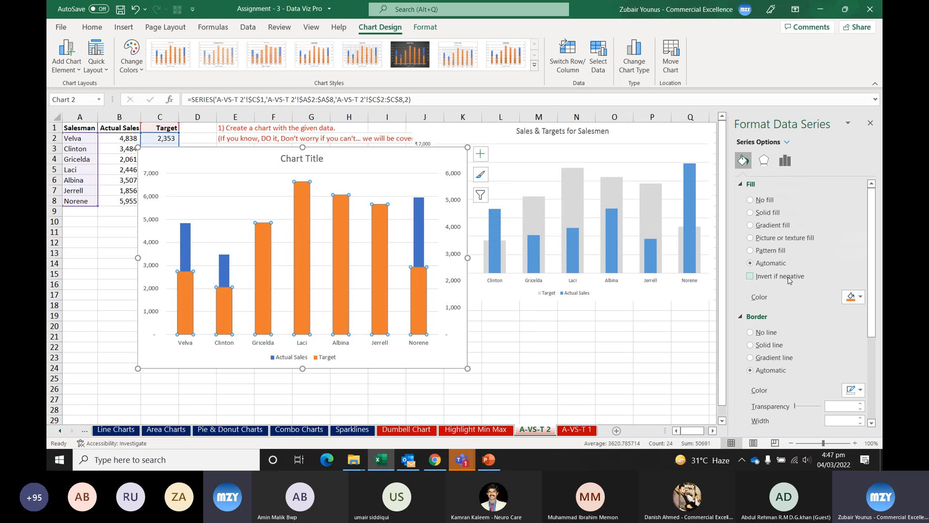
click(767, 213)
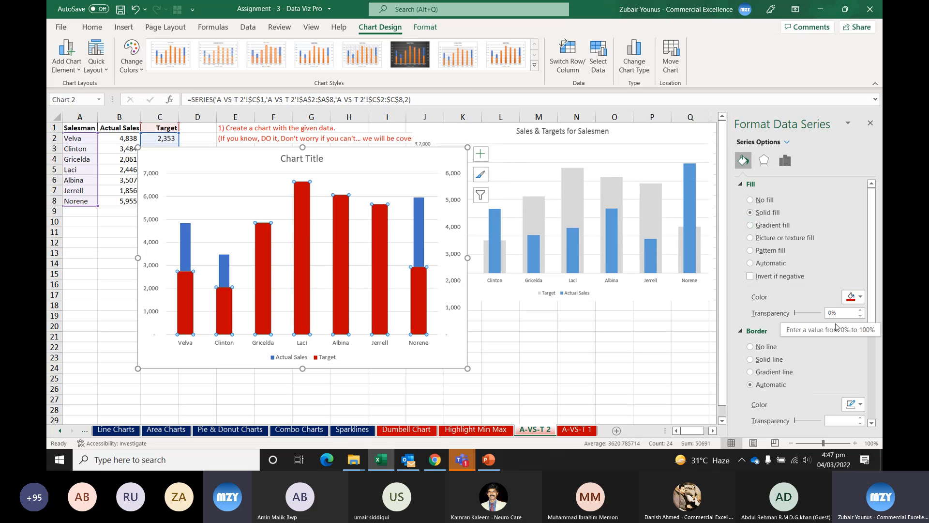
click(856, 296)
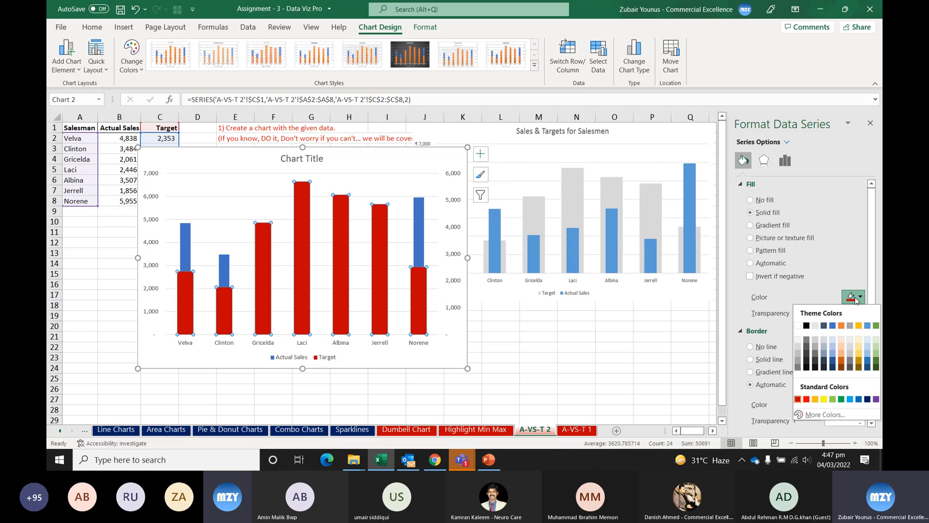
click(806, 325)
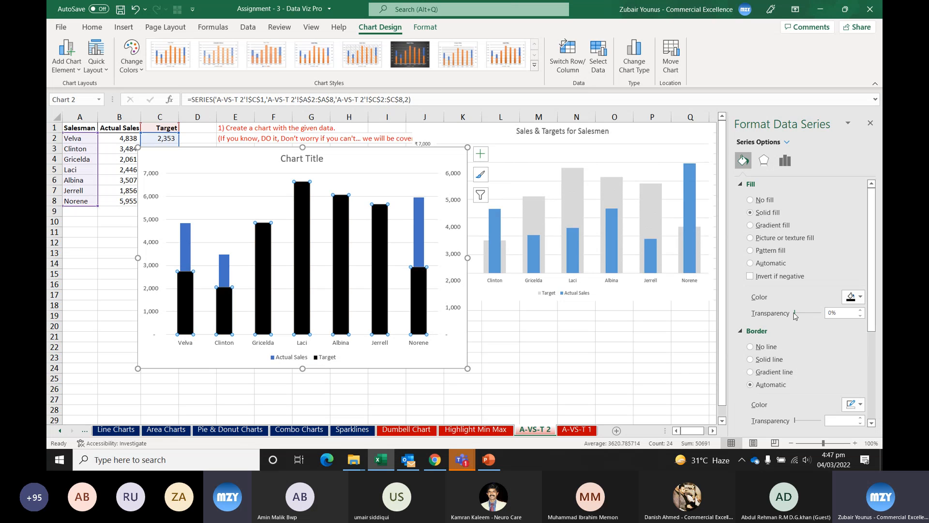
click(860, 297)
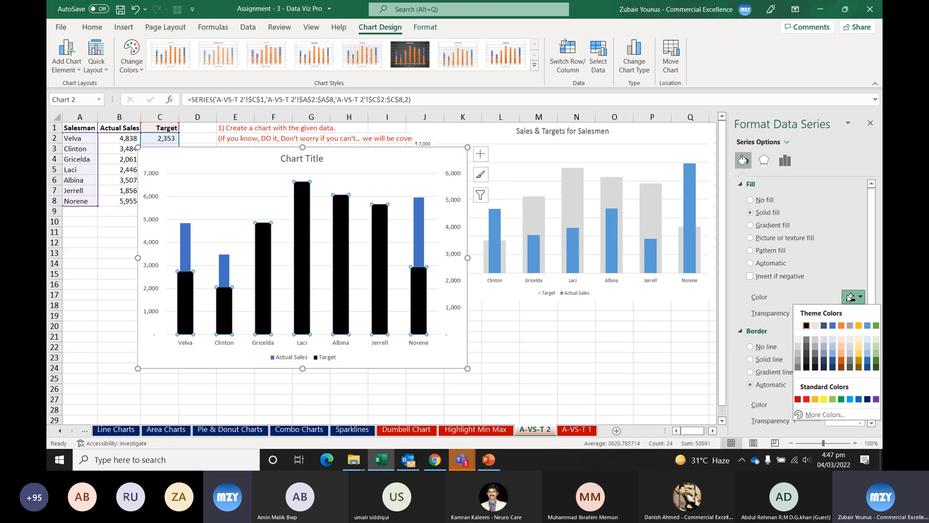
click(804, 341)
drag(794, 313, 816, 316)
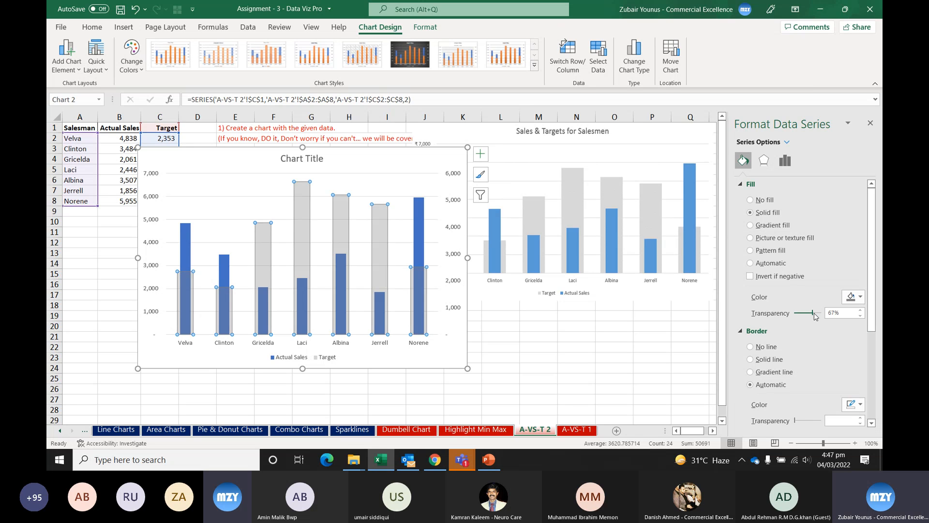
click(576, 326)
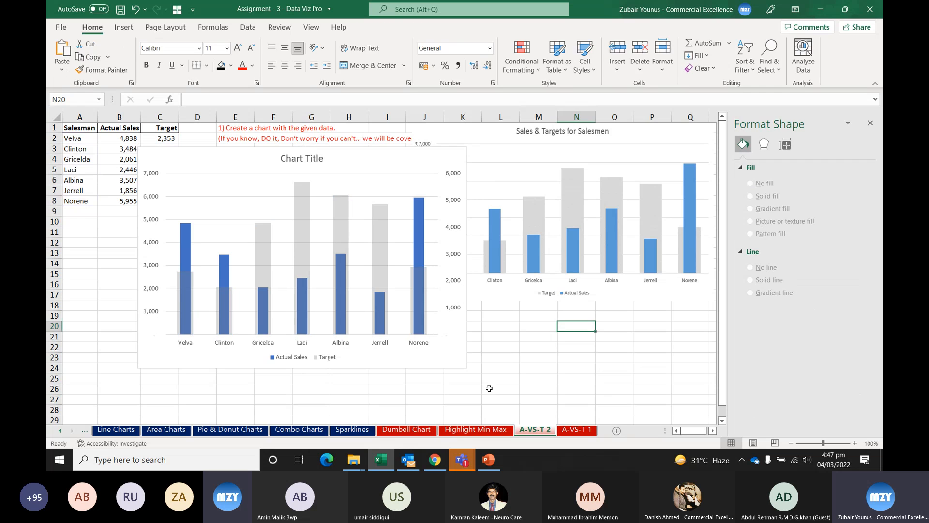
Step: Give the Actual Sales columns a solid dark red fill from the standard colors
click(415, 257)
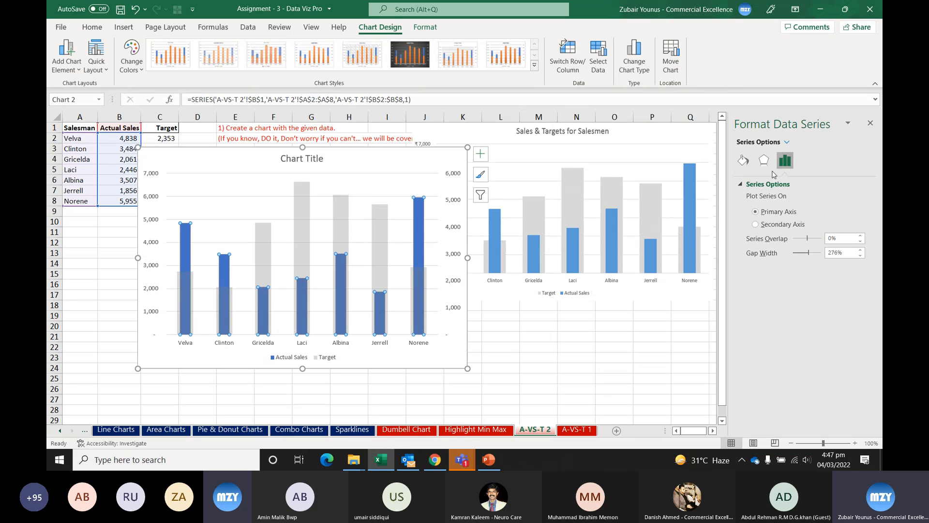
click(743, 160)
click(769, 212)
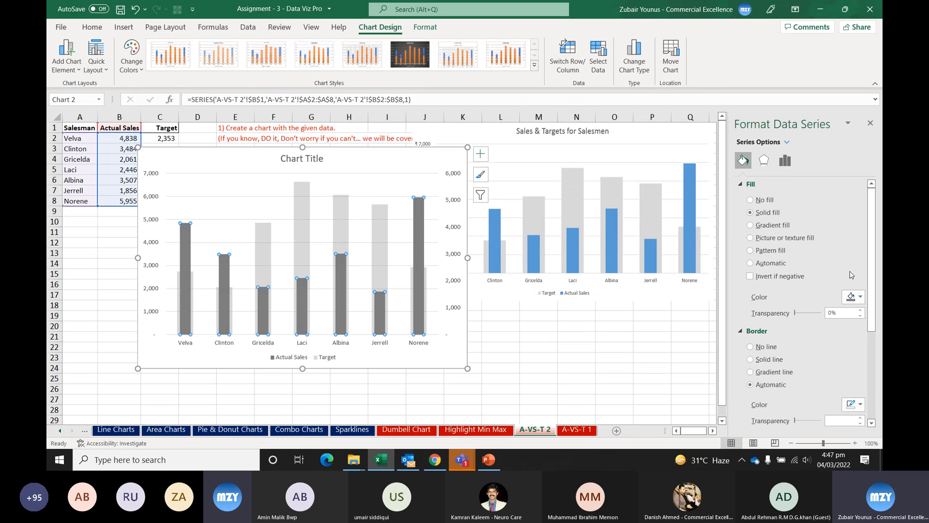
click(854, 297)
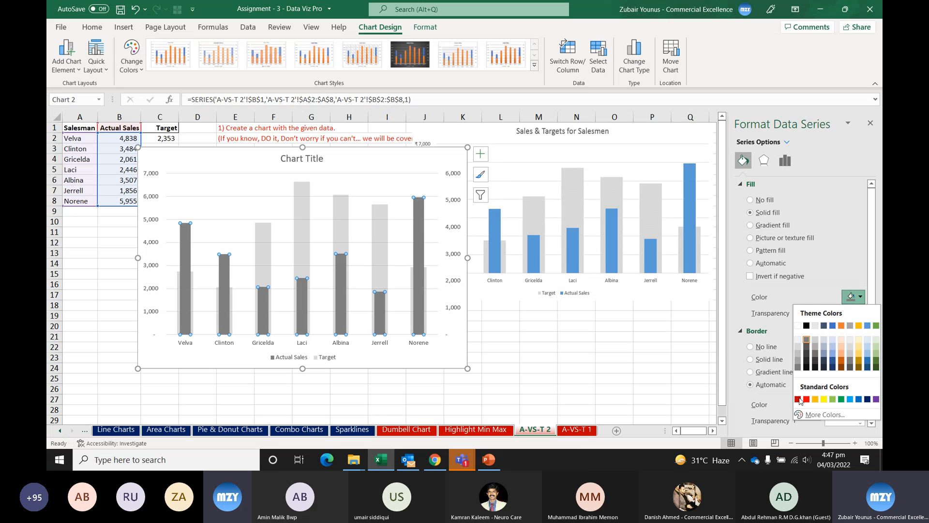
click(798, 399)
click(537, 359)
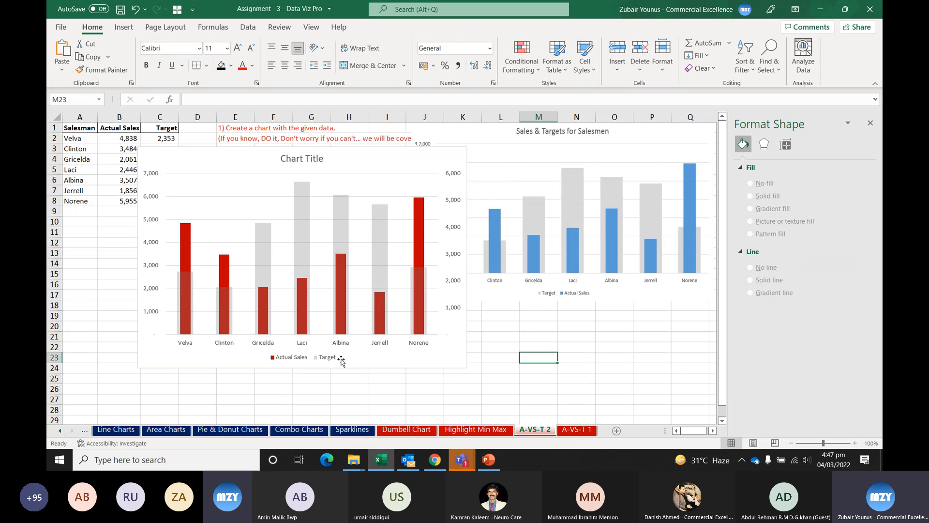
Step: Widen the chart and move it clear of the data table, over the reference picture
click(345, 223)
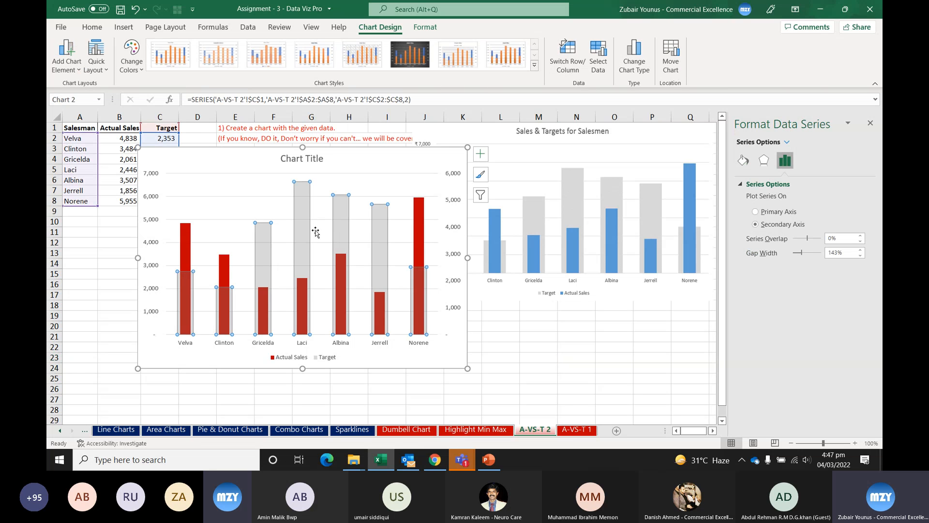
mouse_move(347, 229)
click(230, 262)
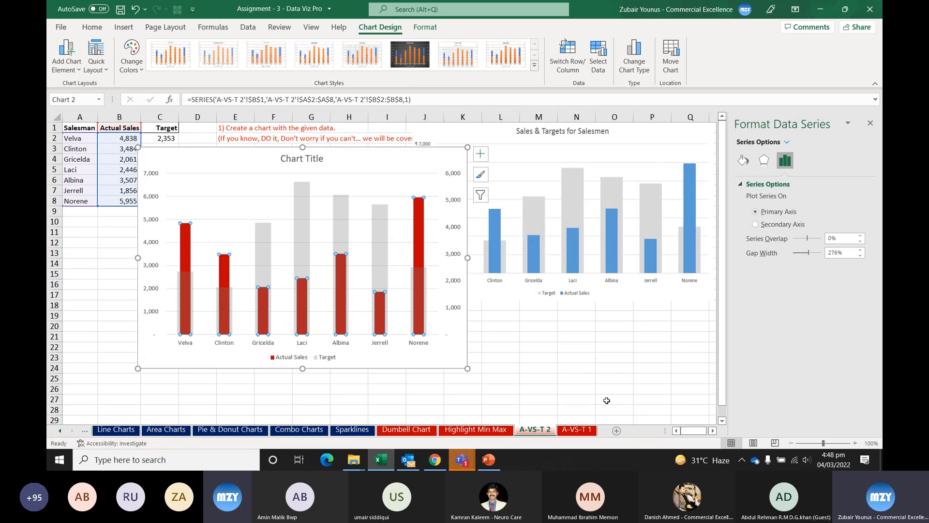
drag(471, 372, 520, 373)
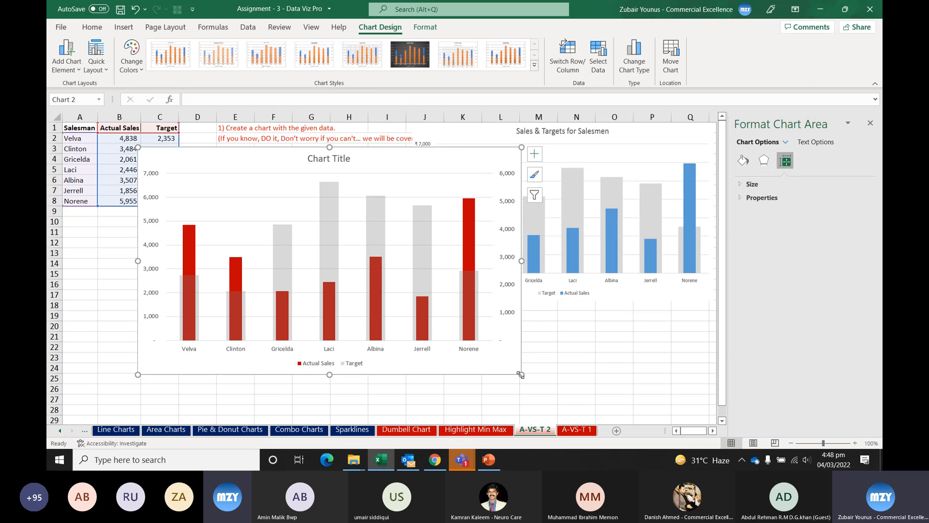
click(561, 352)
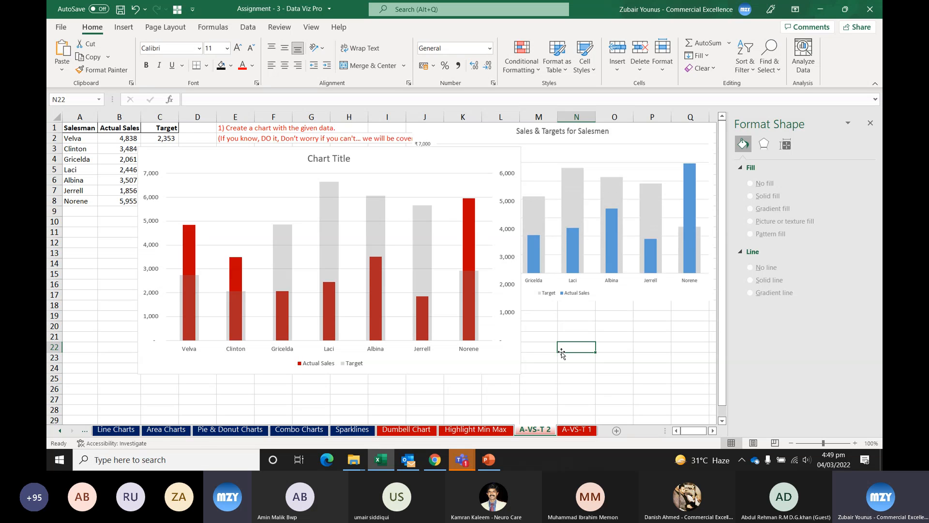
mouse_move(402, 148)
mouse_down()
mouse_move(482, 142)
mouse_move(287, 161)
mouse_move(432, 145)
mouse_up()
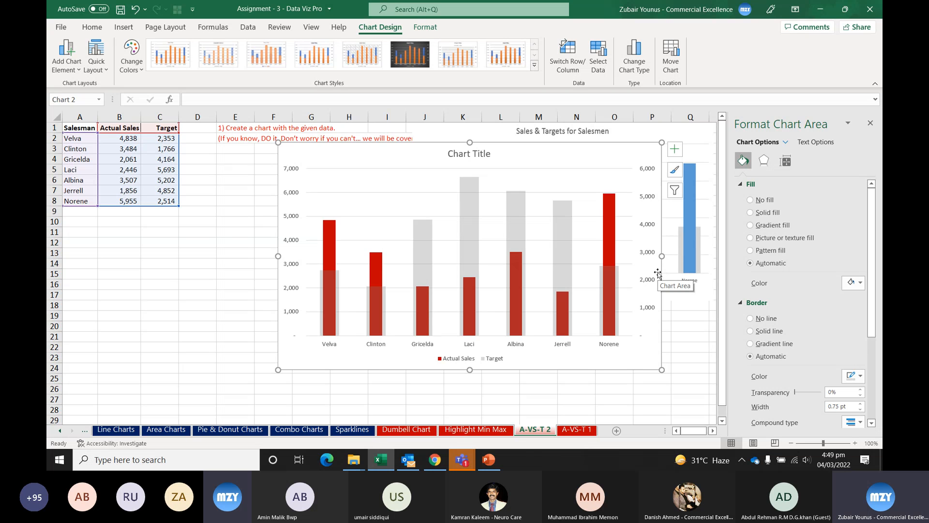
Step: Add the header Ach% in cell D1, beside the Target column
click(210, 126)
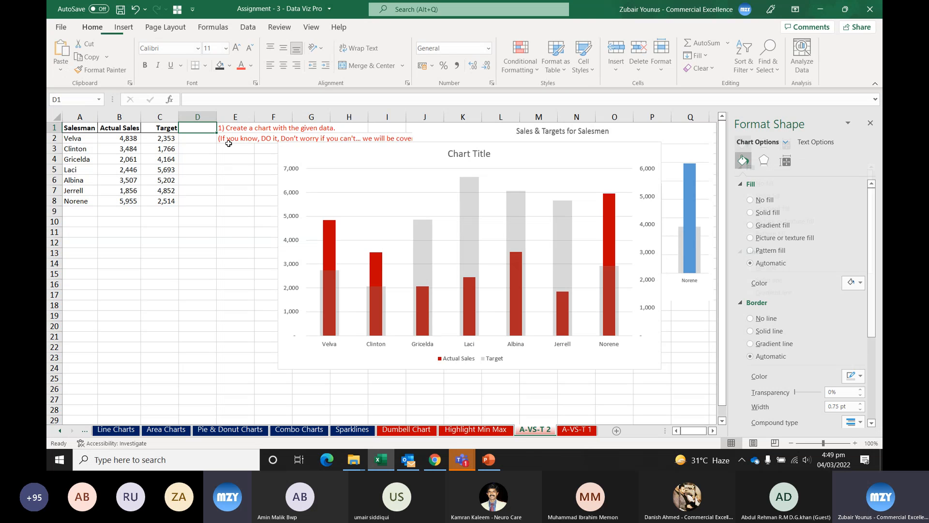
text(Ach)
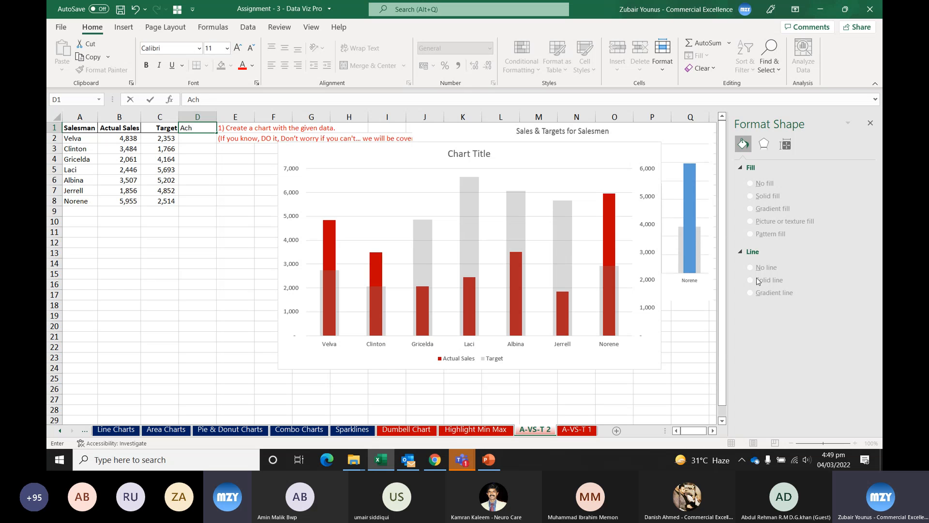
text(%)
key(Return)
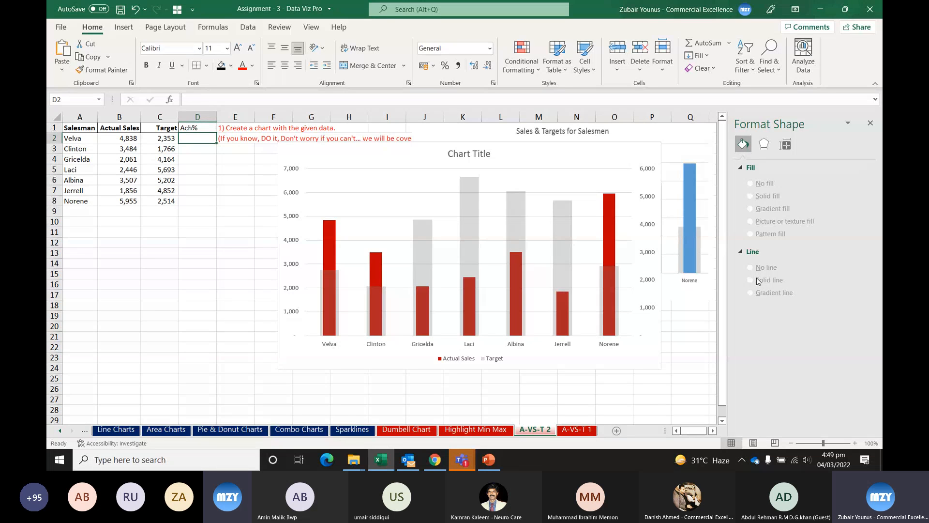
Step: In D2, calculate Velva's achievement percentage with the formula =B2/C2*100
text(=)
key(Left)
key(Left)
text(/)
key(Left)
text(*100)
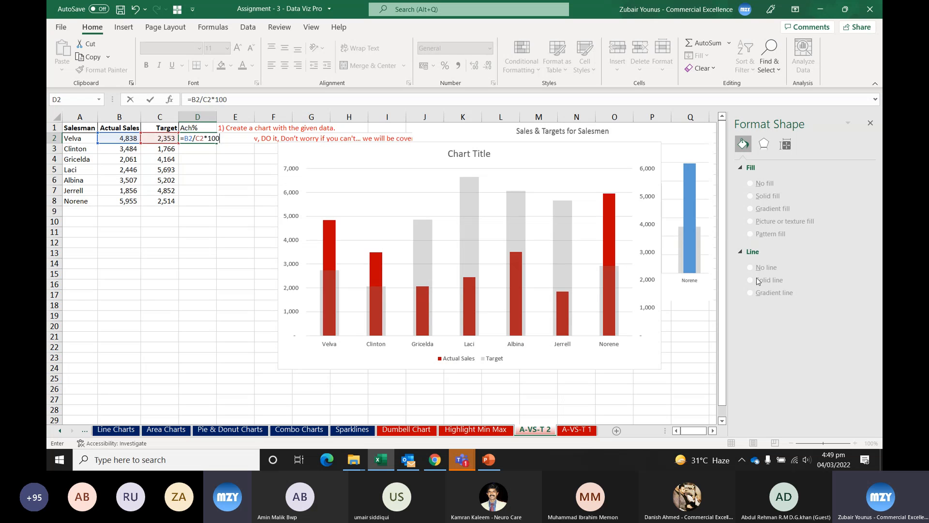
key(Return)
key(Up)
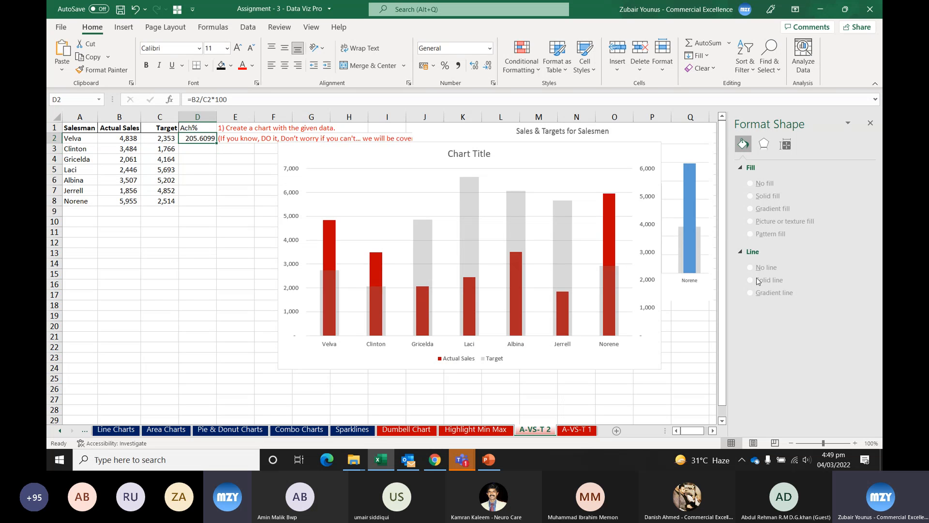
Step: Copy the achievement formula from D2 down through D8 for all salesmen
key(ctrl+c)
key(Left)
key(ctrl+Down)
key(ctrl+shift+Right)
key(Left)
key(Right)
key(Right)
key(ctrl+shift+Up)
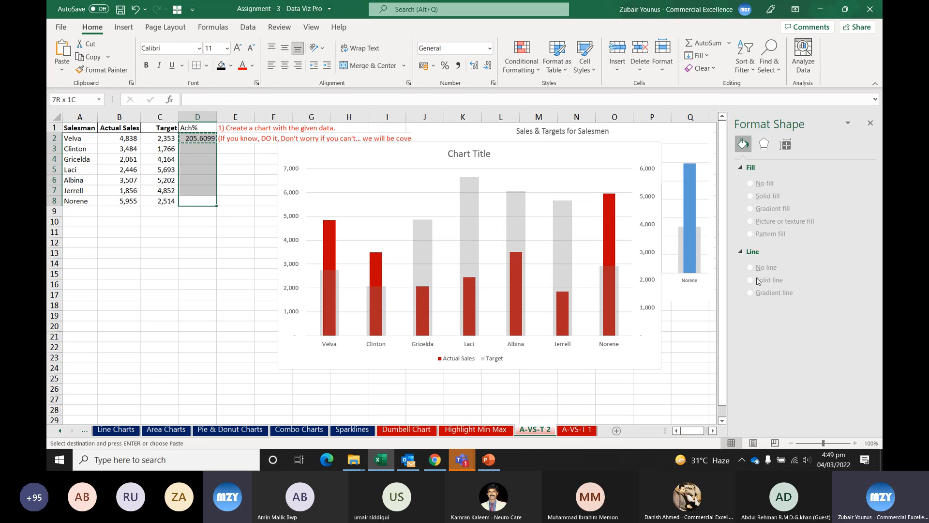
key(ctrl+v)
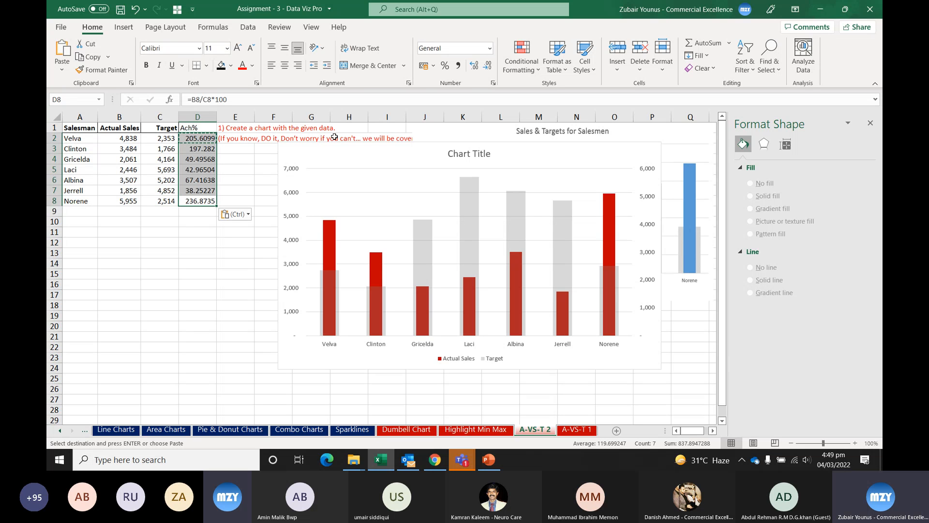
Step: Format the achievement percentages in D2:D8 to show one decimal place
click(473, 65)
click(473, 65)
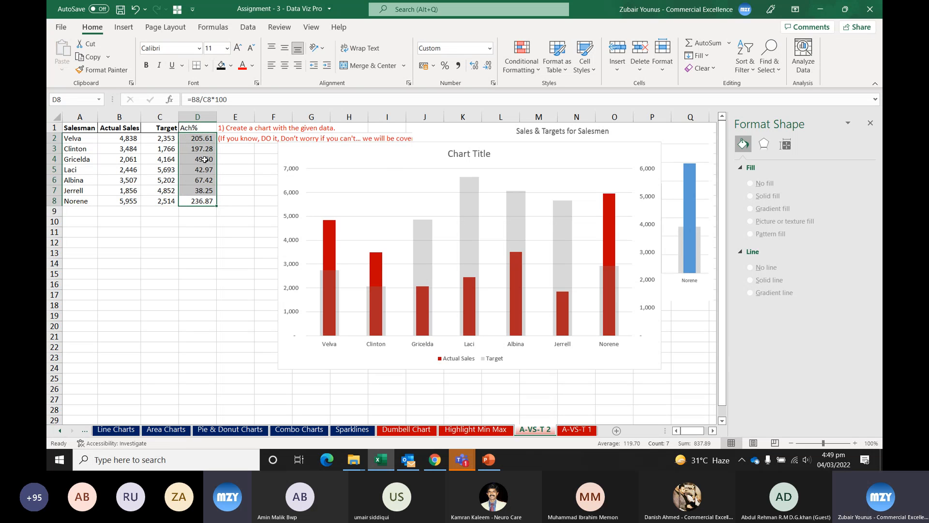
click(489, 66)
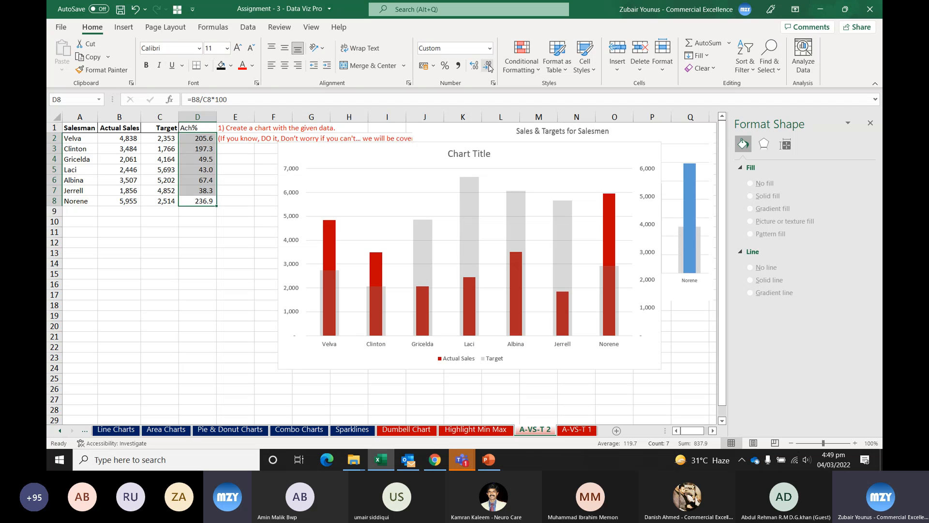
Step: Extend the chart's data range to include the Ach% column
click(199, 171)
click(401, 225)
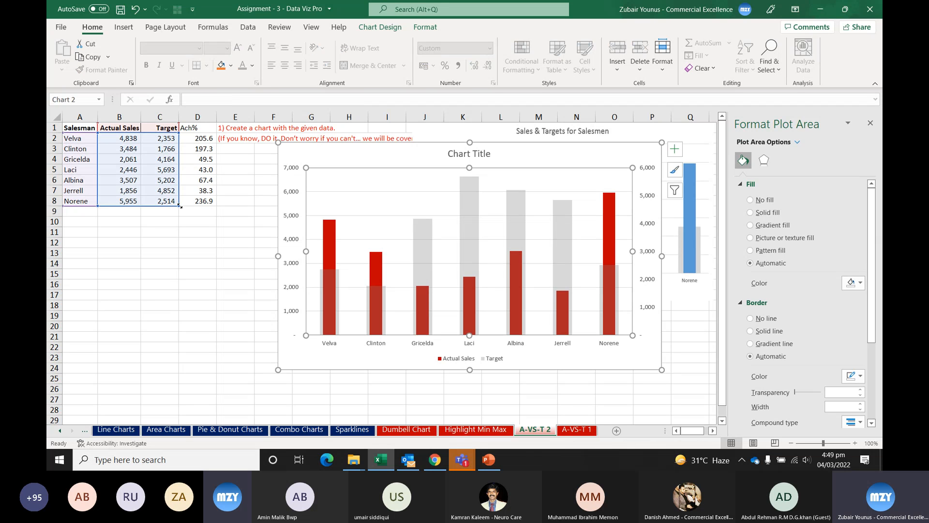
drag(176, 206, 206, 213)
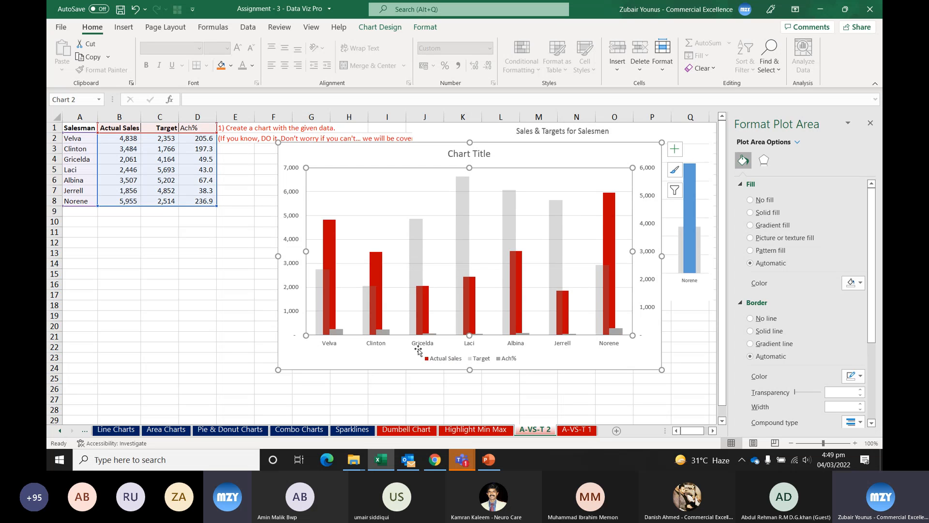
Step: Change the Ach% series to a line with markers on the secondary axis and plot Target columns on the primary axis
click(386, 334)
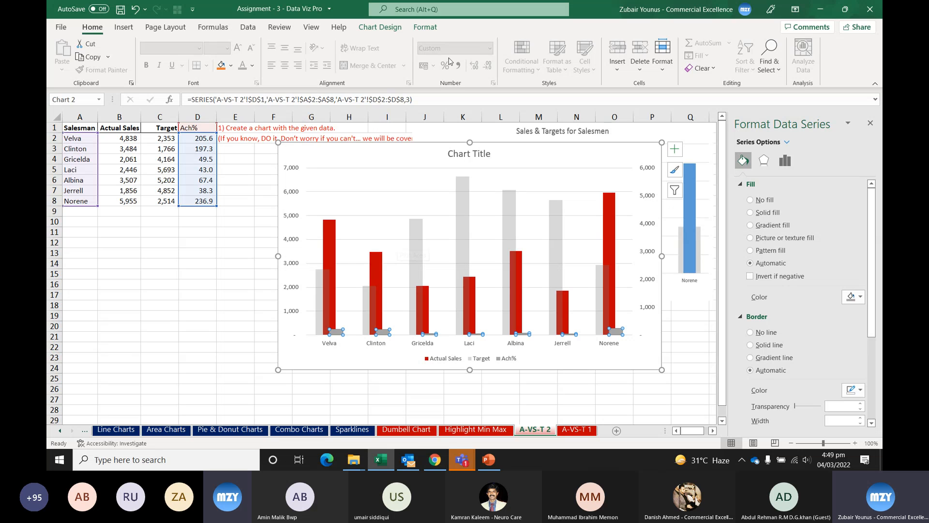
click(399, 29)
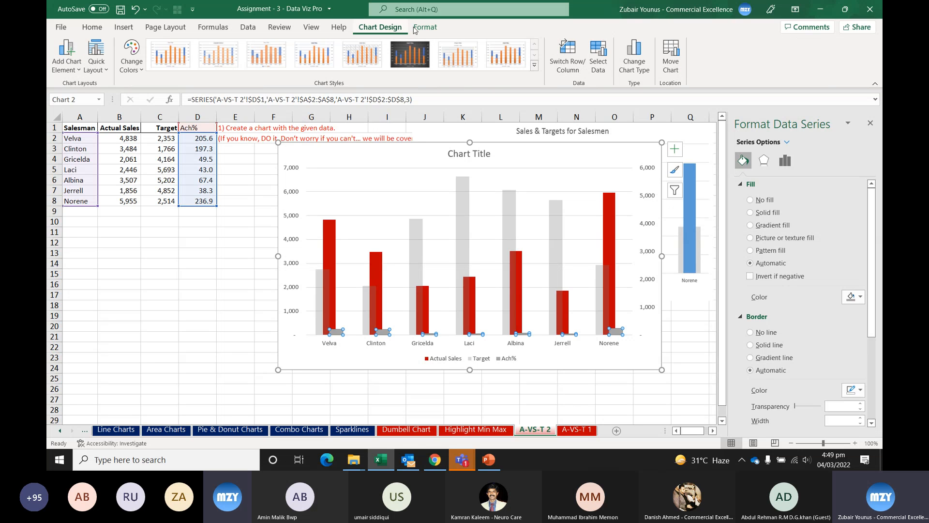
click(628, 68)
drag(540, 63, 511, 51)
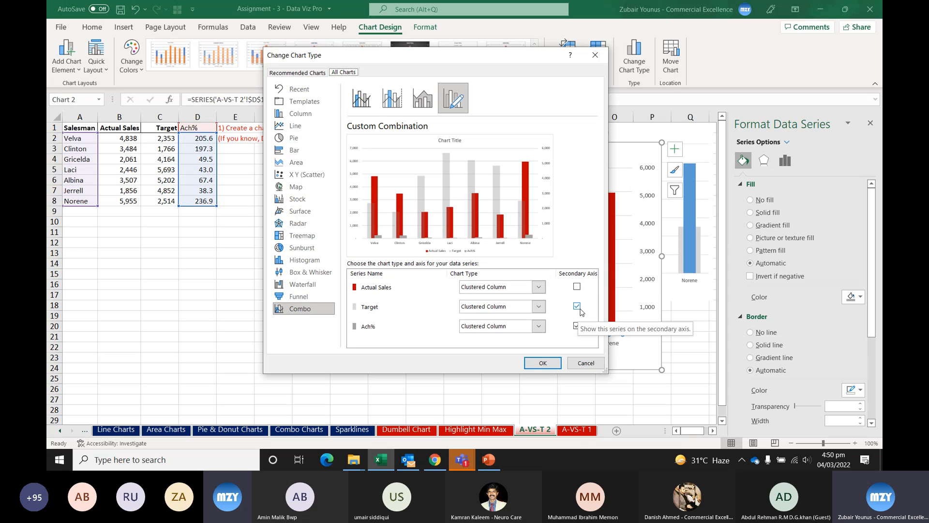
click(539, 326)
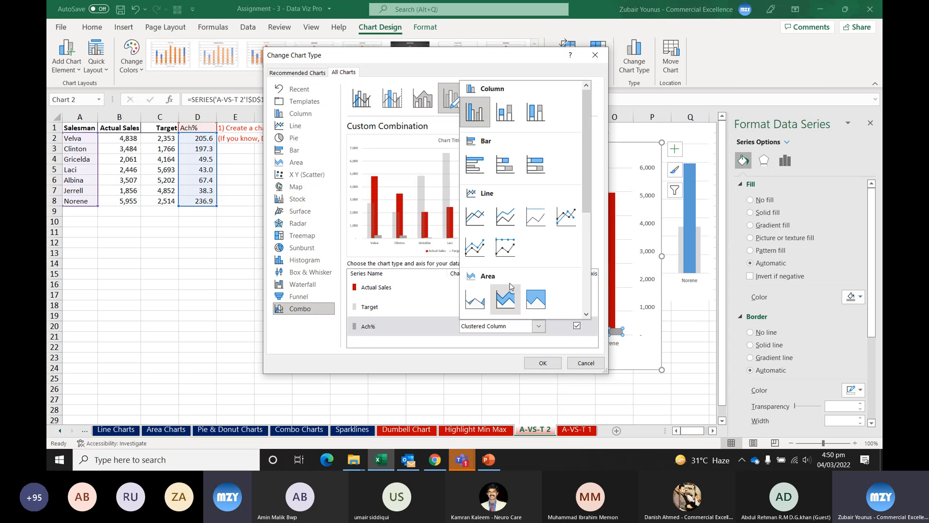
click(566, 217)
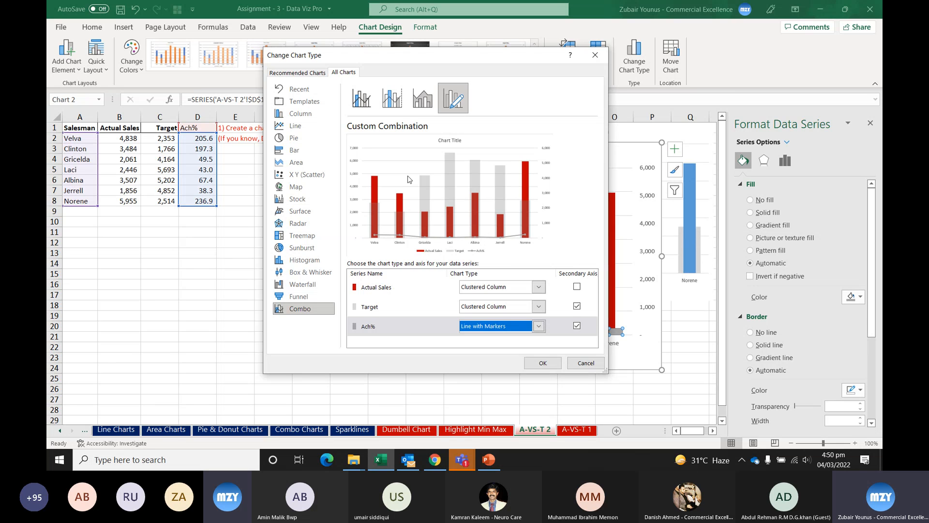
click(577, 306)
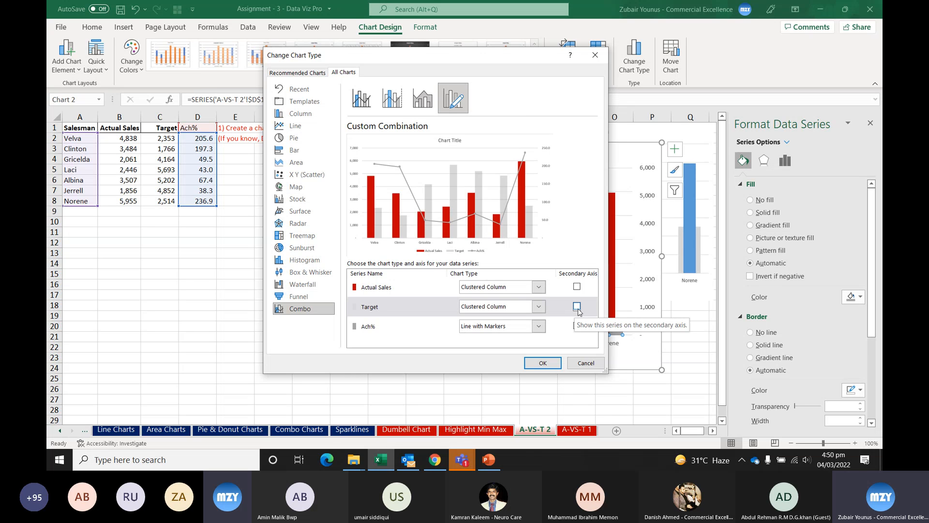
click(542, 363)
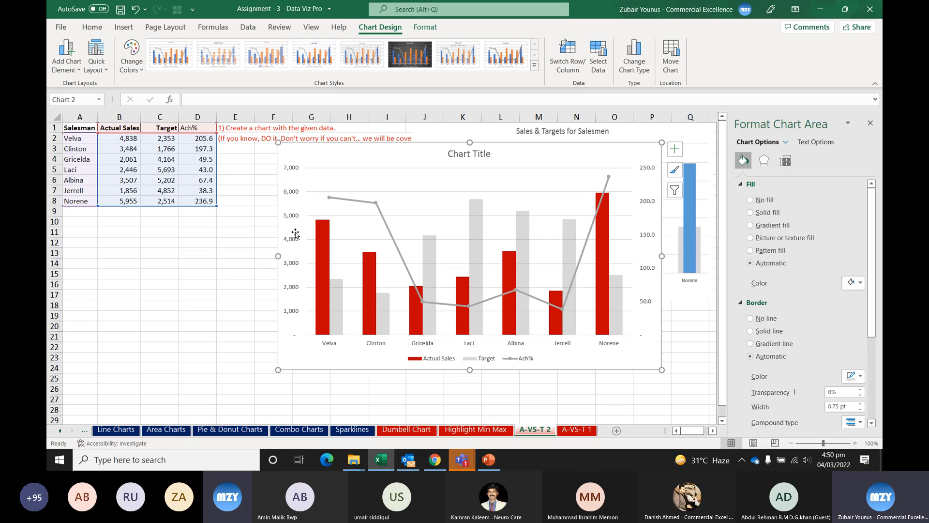
click(293, 195)
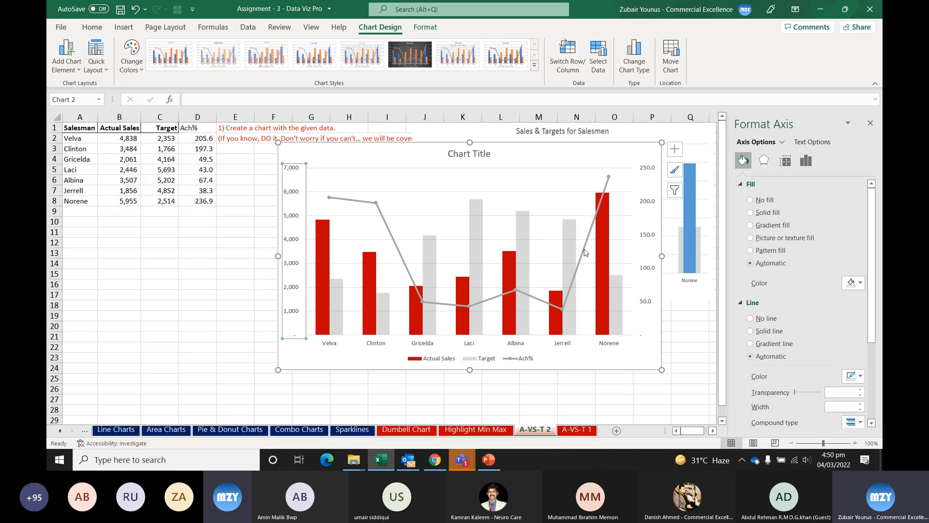
click(649, 202)
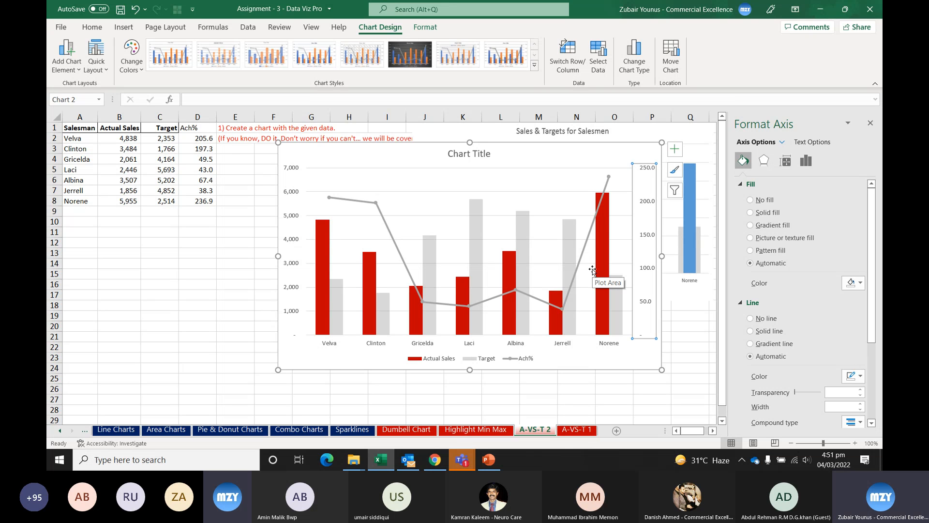
Step: On the A-VS-T 1 sheet, insert a clustered column chart from A1:C8 and place it over the reference picture
click(586, 430)
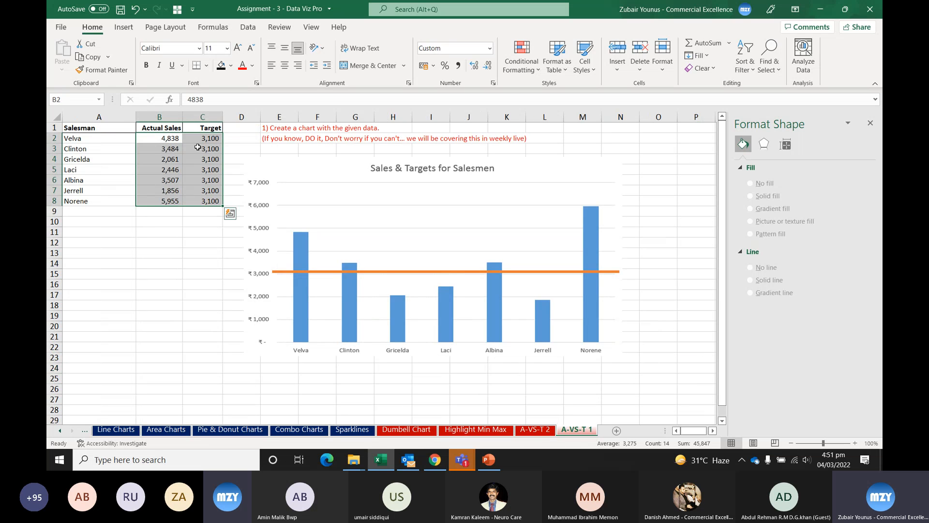
click(213, 148)
drag(211, 138, 205, 199)
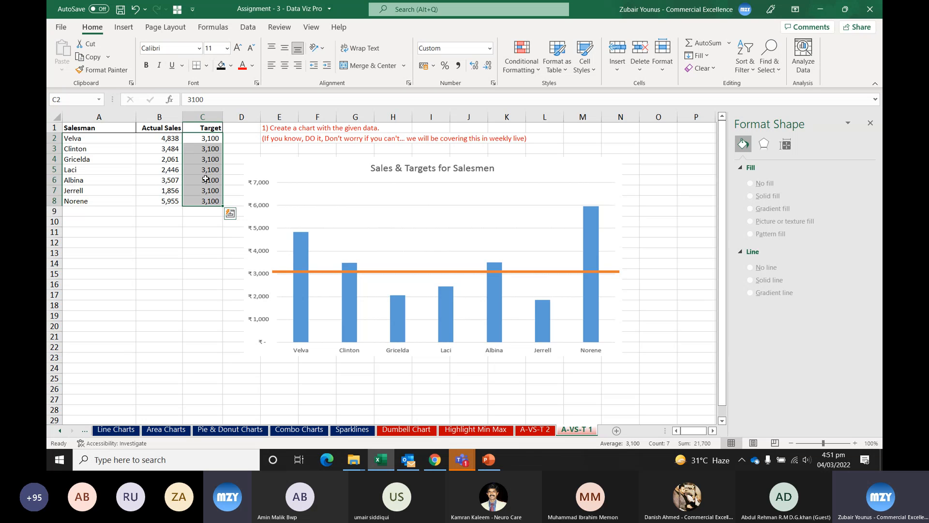
click(353, 269)
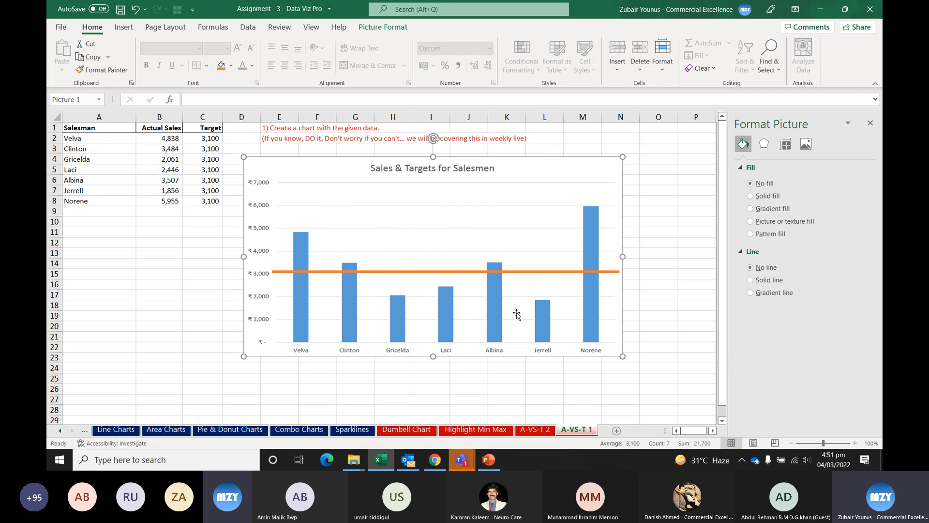
drag(97, 127, 218, 202)
click(121, 27)
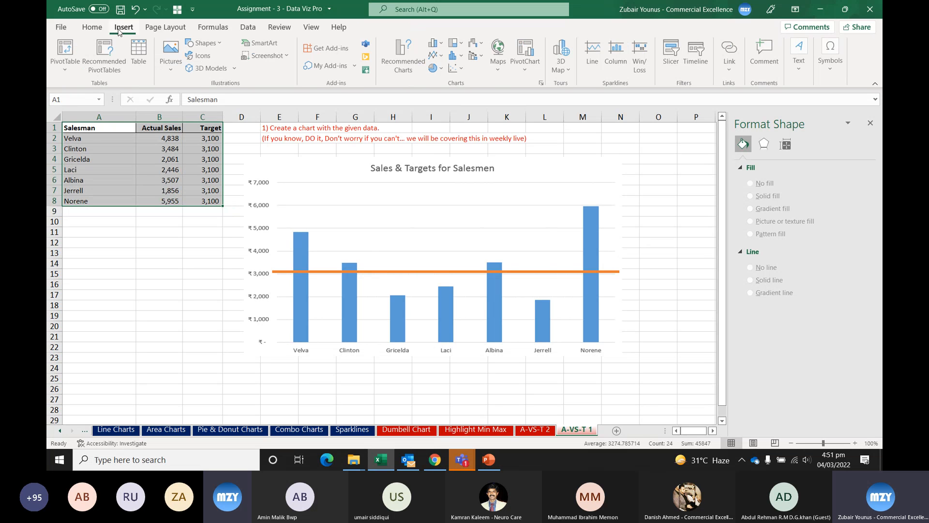
click(434, 42)
click(440, 68)
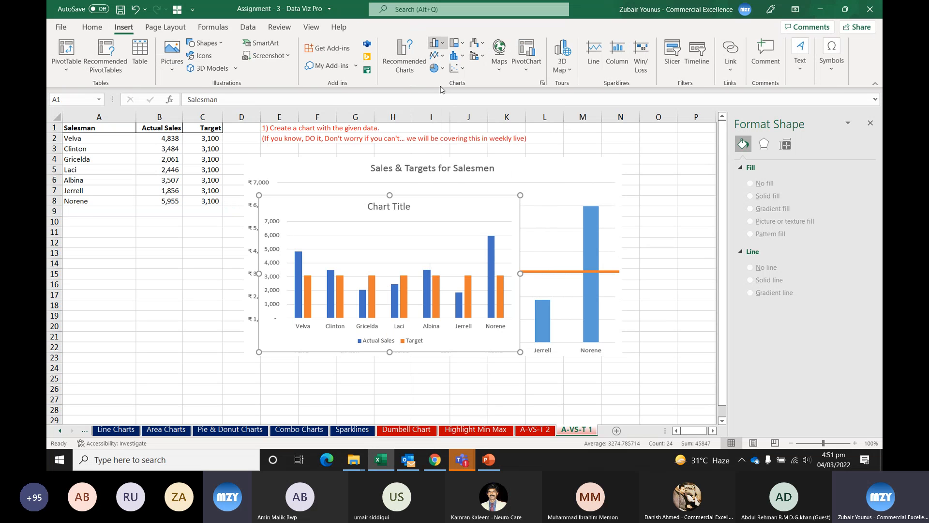
drag(517, 266, 545, 234)
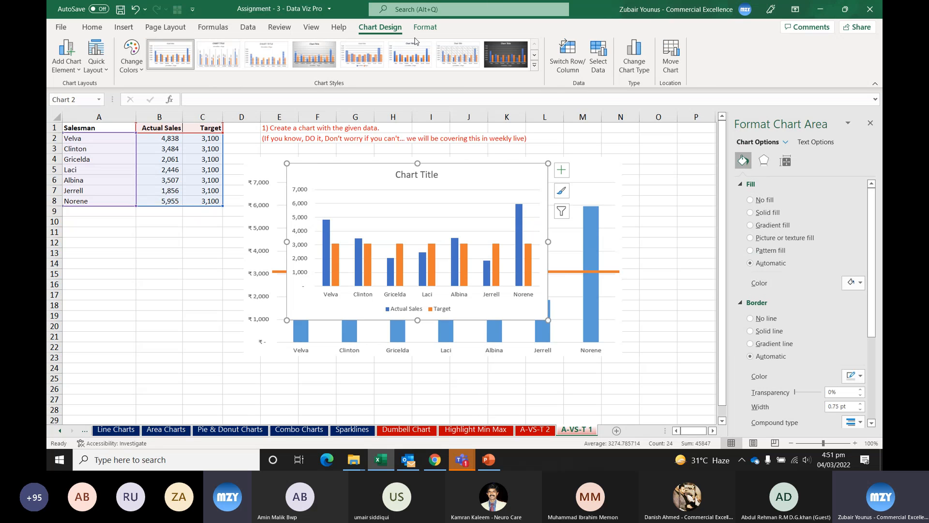
Step: Change the chart to a combo with Actual Sales as clustered columns and Target as a primary-axis line, and enlarge it over the reference picture
click(625, 61)
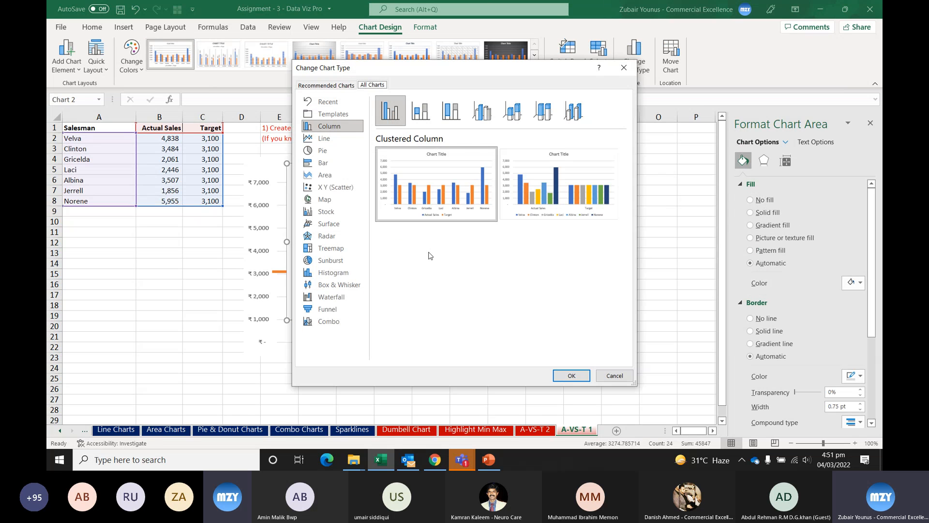
click(332, 322)
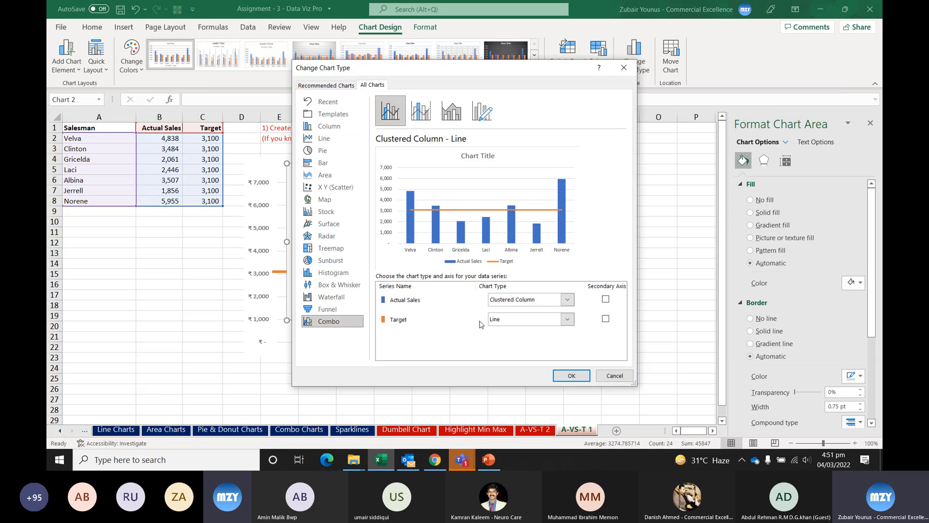
click(605, 320)
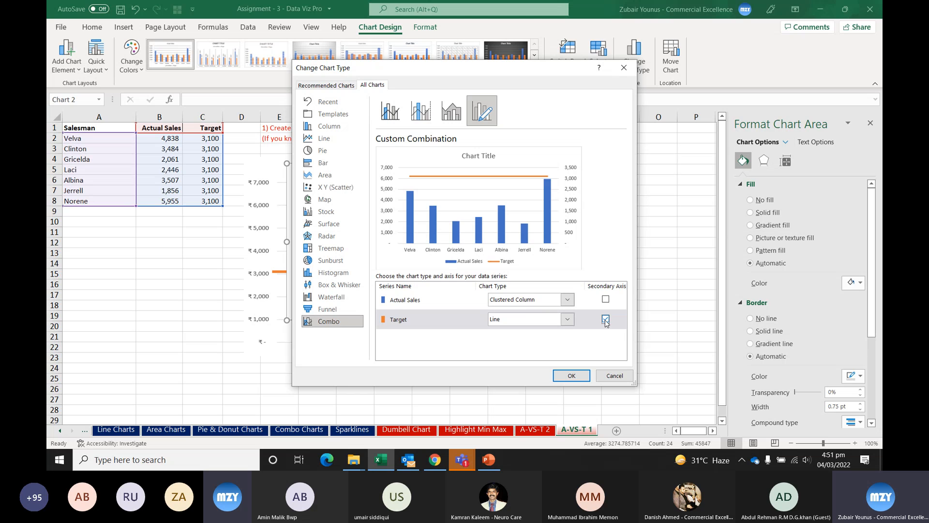
click(605, 319)
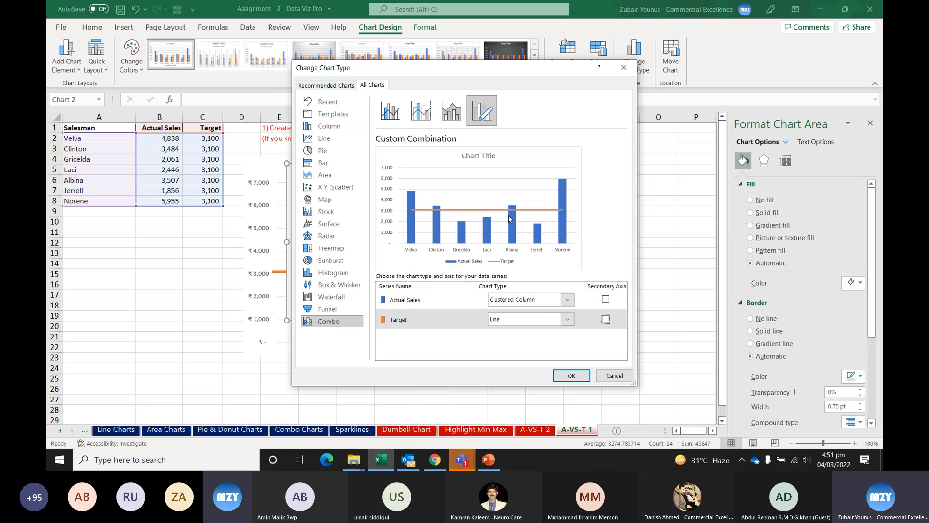
click(571, 376)
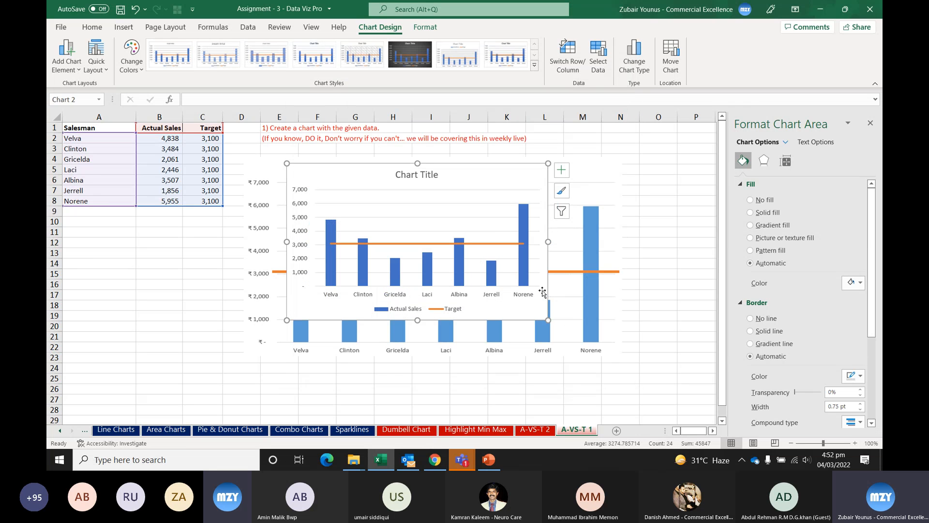
drag(542, 293, 562, 348)
drag(514, 161, 609, 170)
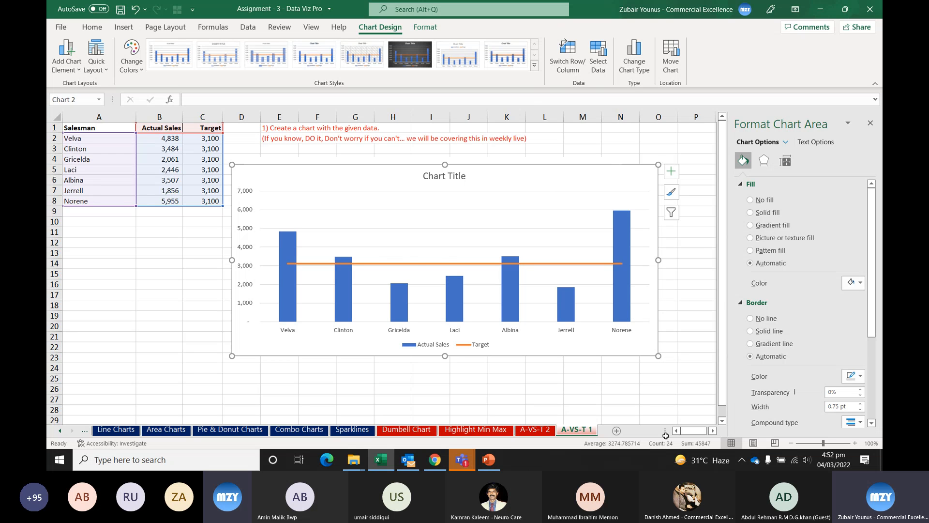
Step: Switch to PowerPoint, add a new slide after slide 1, and delete its title and text placeholders
click(490, 460)
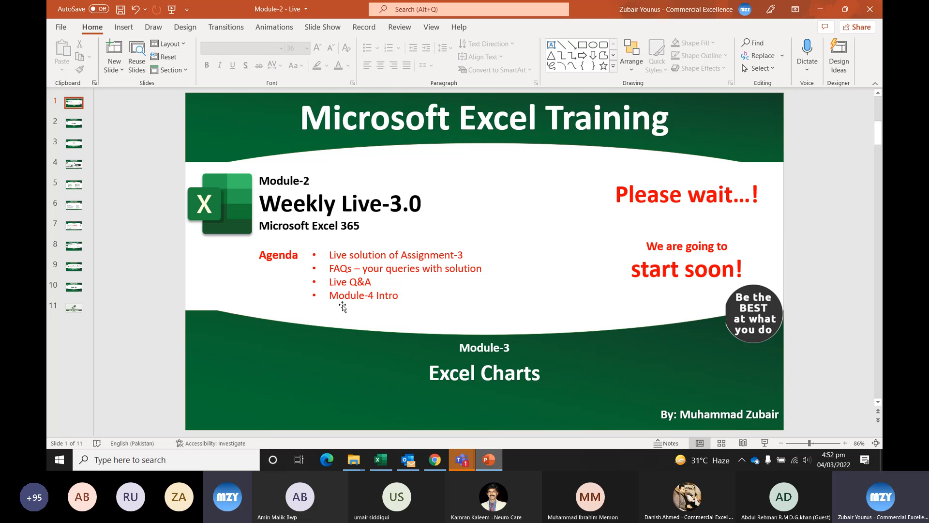
click(117, 50)
click(222, 141)
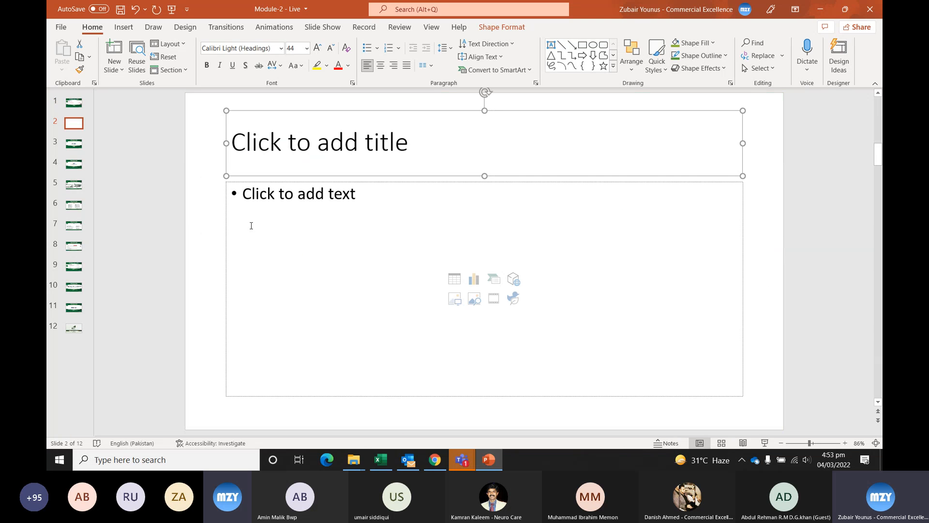
shift+click(232, 213)
key(Delete)
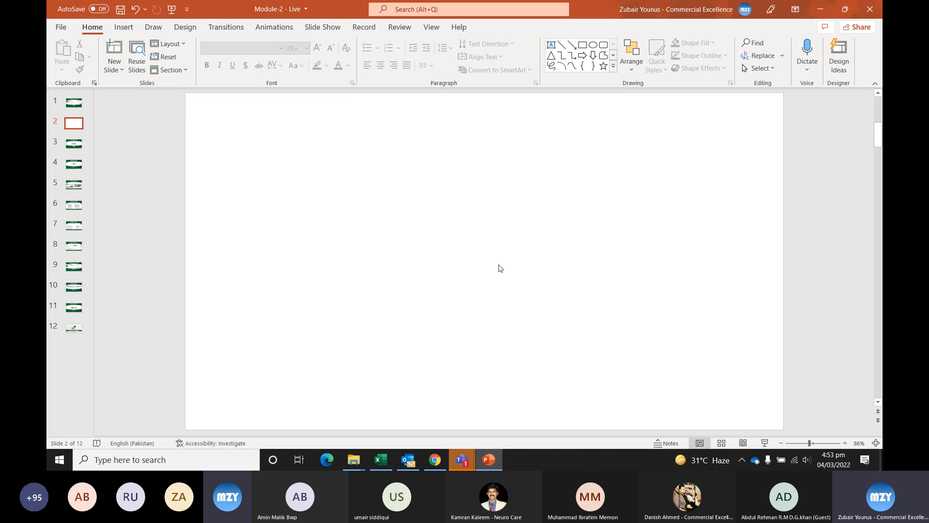
Step: Copy the actual-versus-target combo chart from the Excel sheet and paste it onto the blank slide 2 in PowerPoint
click(381, 462)
right_click(538, 174)
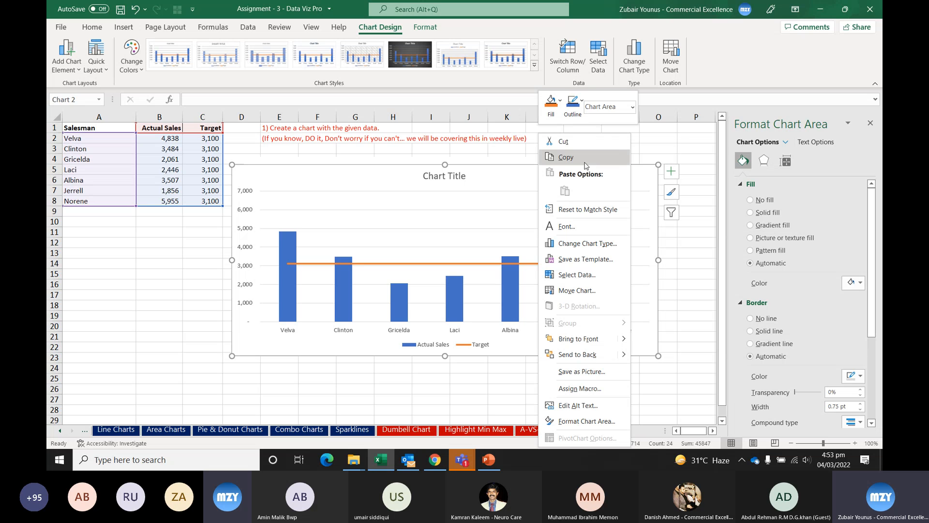
click(581, 163)
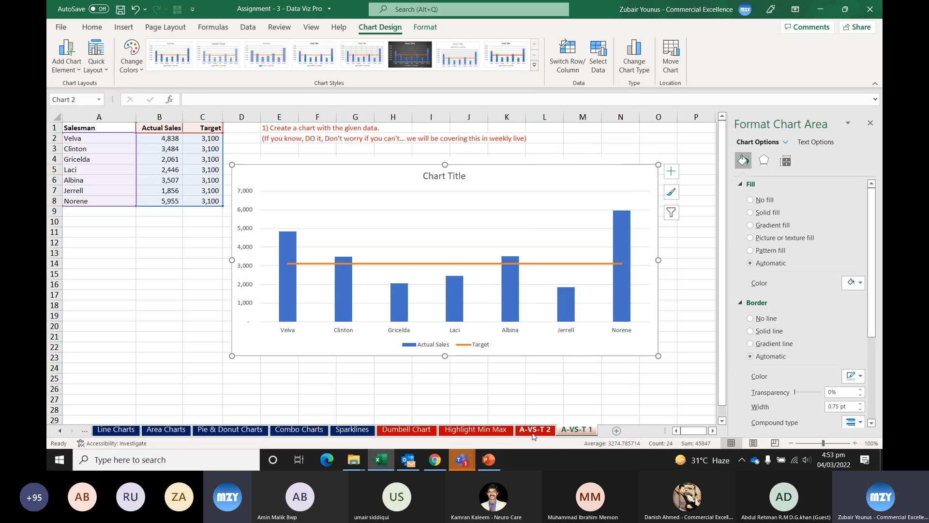
click(488, 459)
right_click(387, 147)
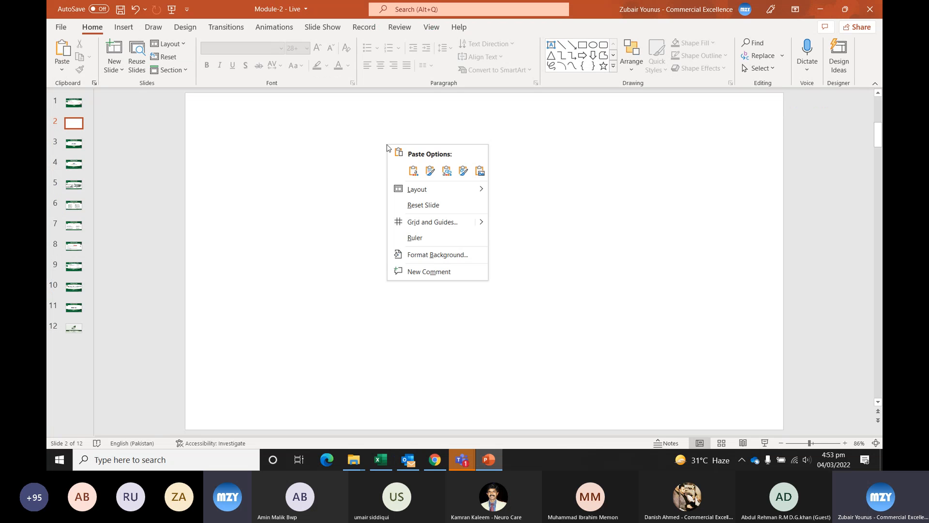
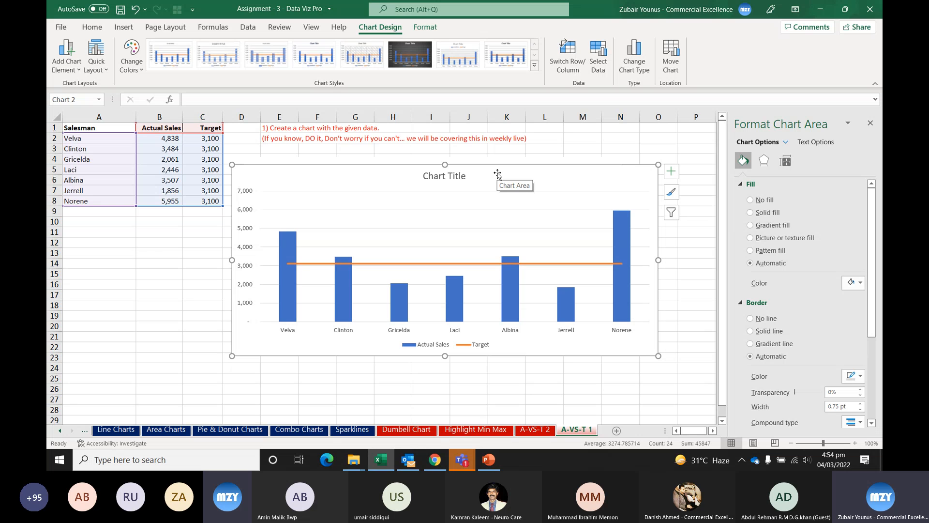
Step: In PowerPoint, fill the pasted chart's Actual Sales columns with standard dark red
click(483, 464)
right_click(440, 165)
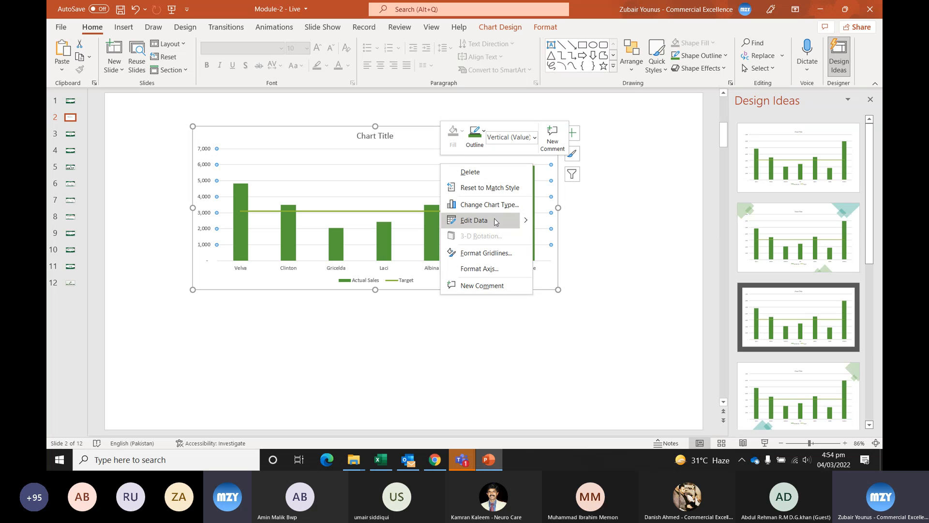
click(334, 375)
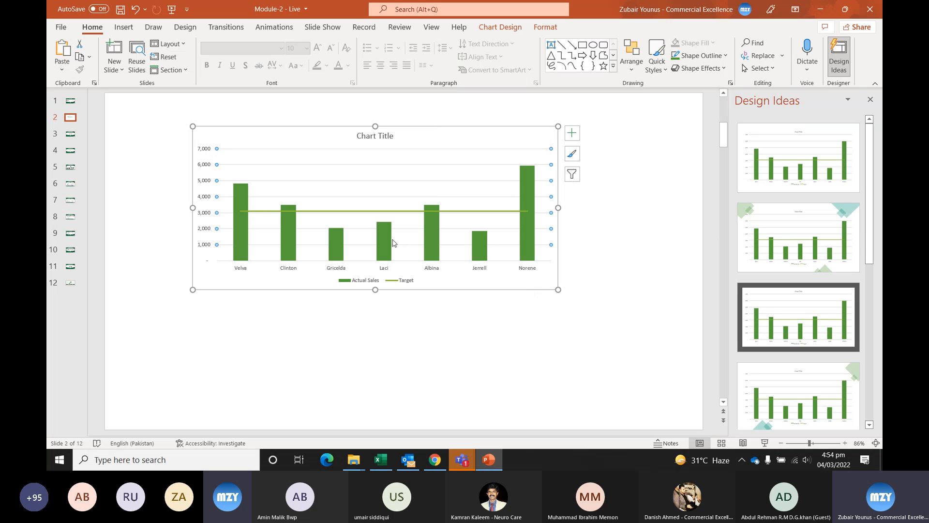
right_click(611, 169)
click(607, 165)
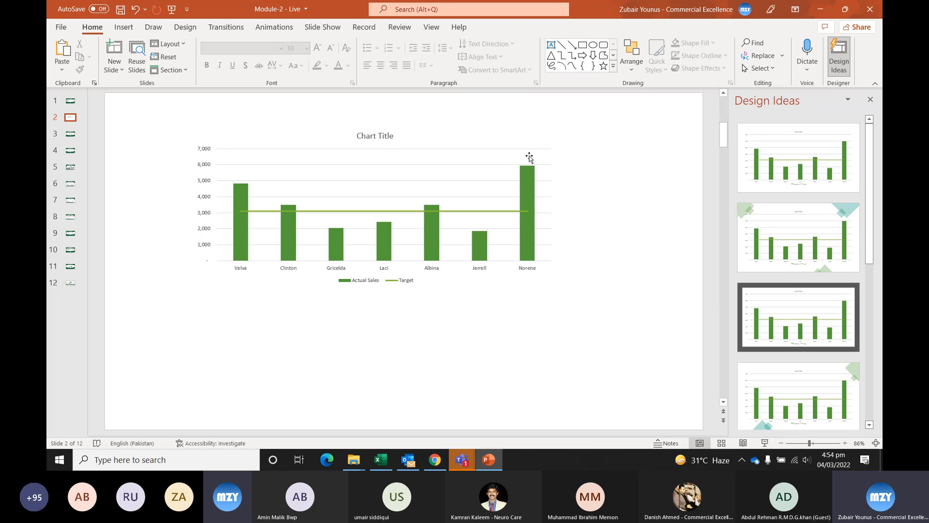
click(529, 157)
click(527, 177)
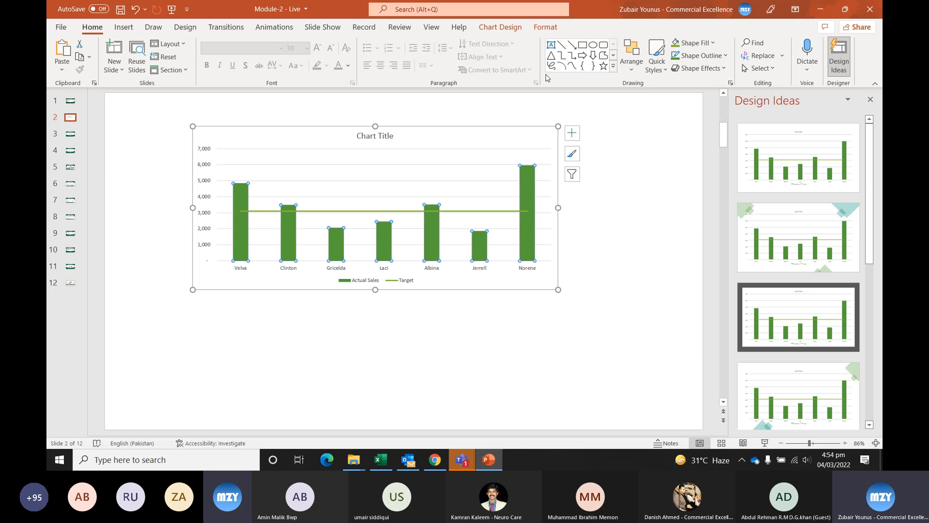
click(546, 27)
click(464, 42)
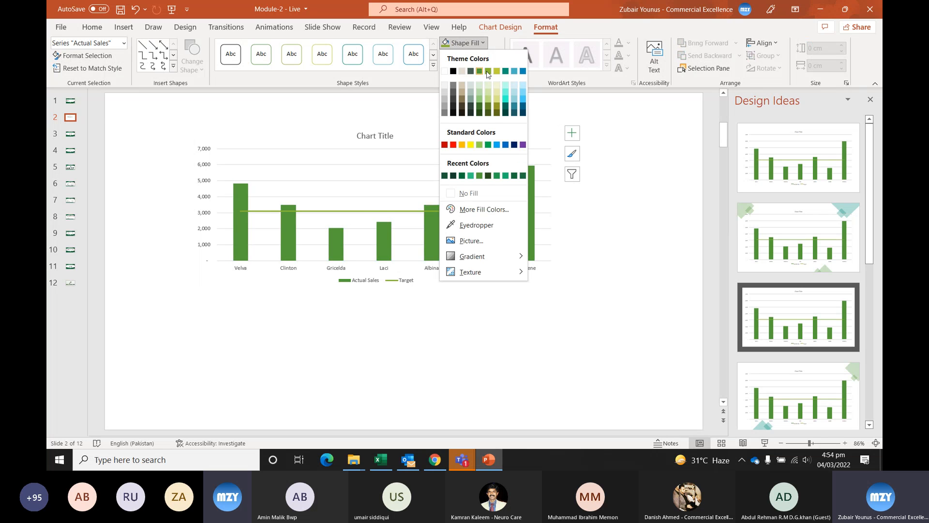
click(442, 145)
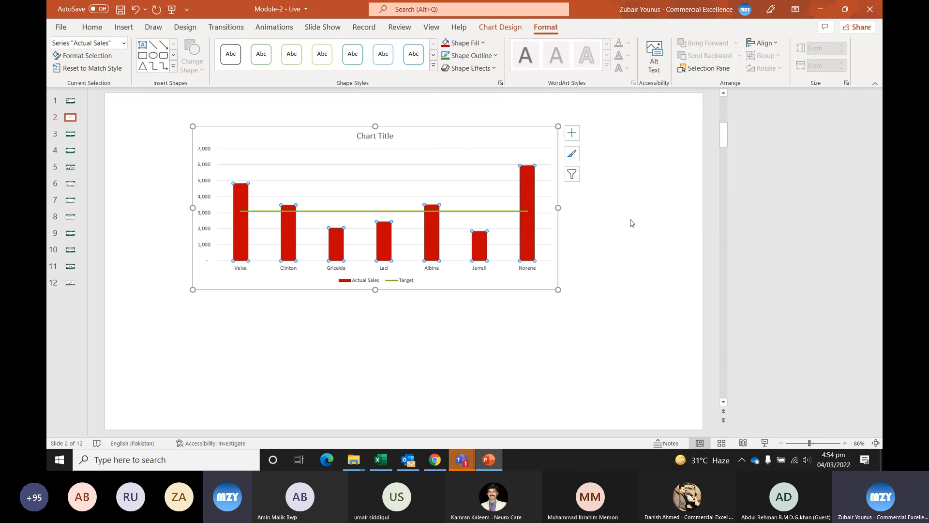
Step: Delete the pasted chart from slide 2
click(634, 225)
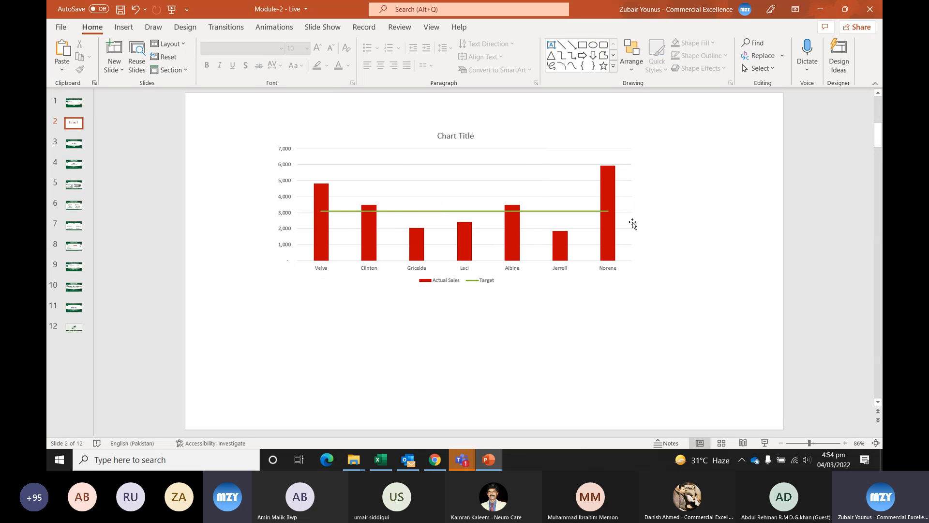
click(582, 140)
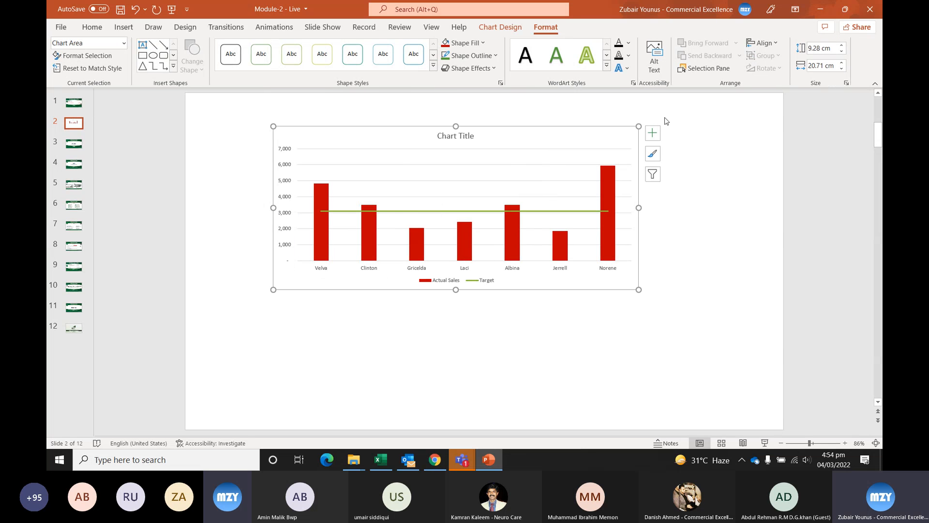
key(Delete)
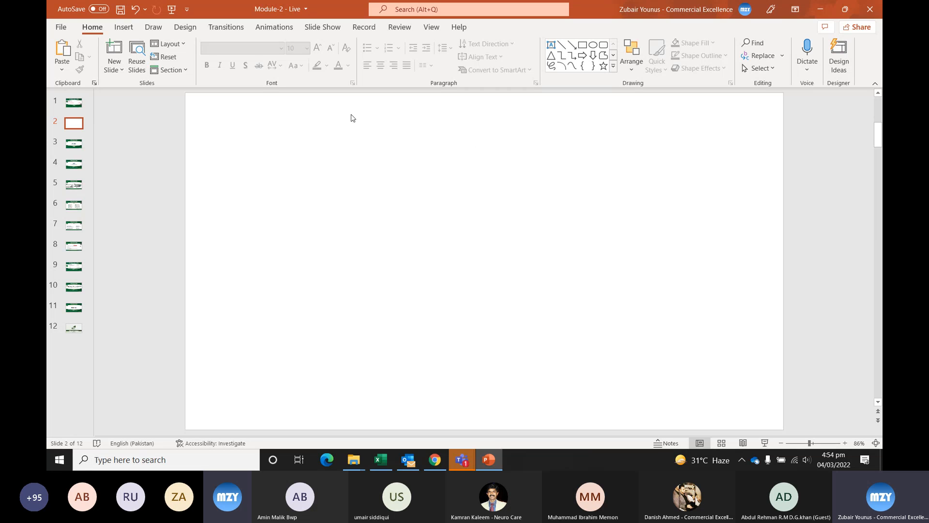
Step: Insert a combo chart on slide 2 with Series3 as a line on the secondary axis, and enlarge its data window
click(124, 27)
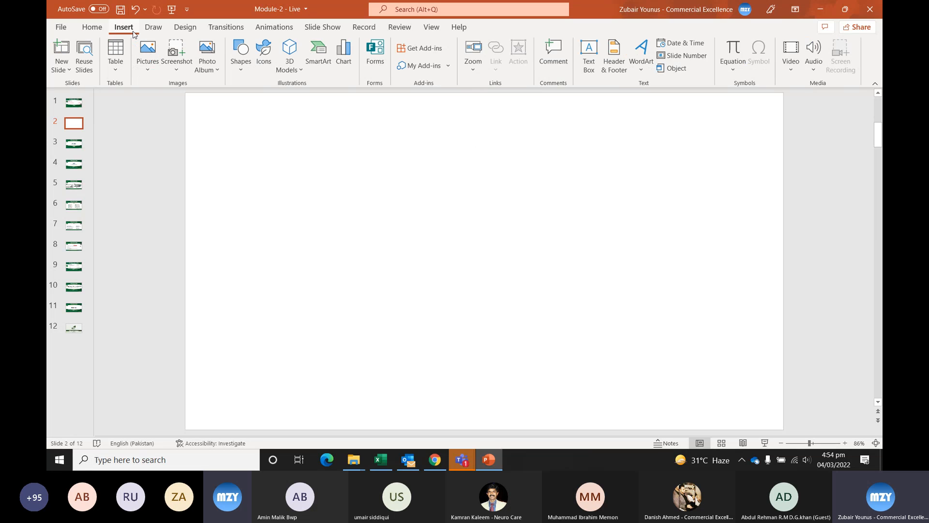
click(338, 62)
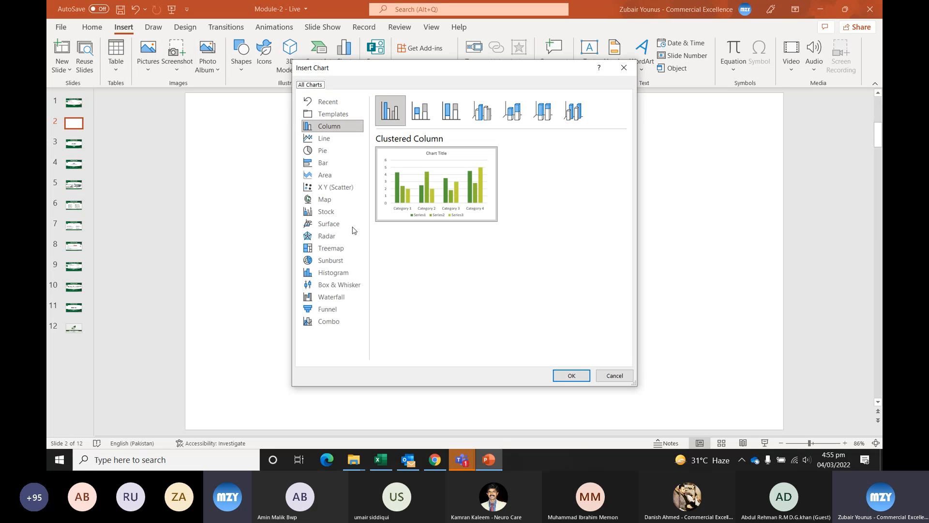
click(329, 321)
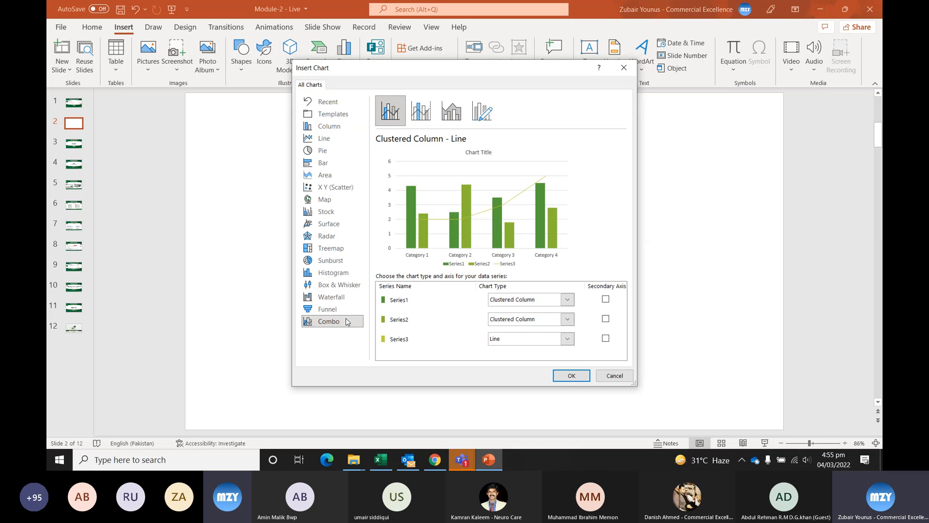
click(605, 338)
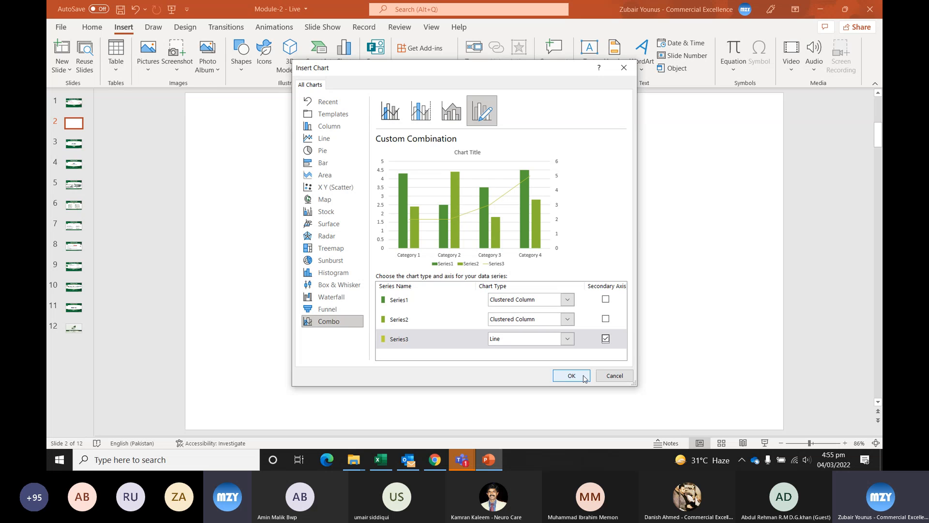
click(571, 376)
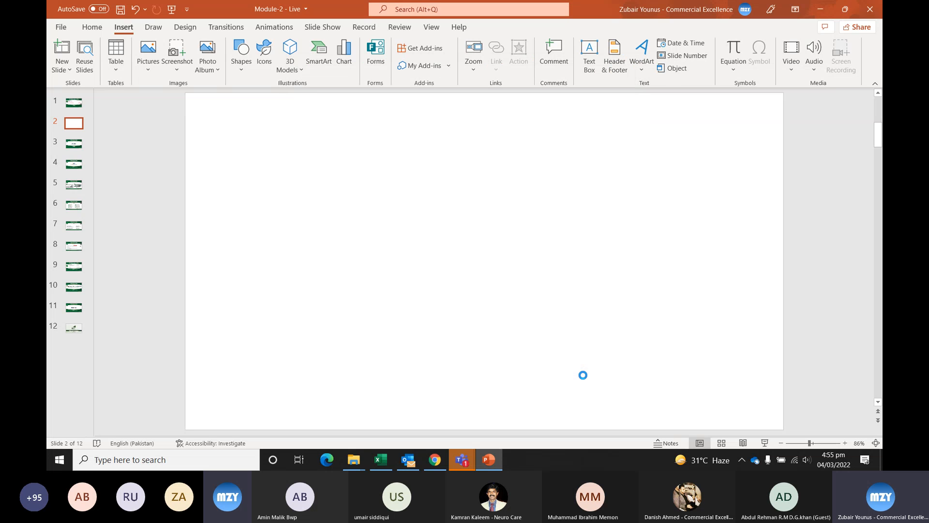
drag(548, 24, 534, 113)
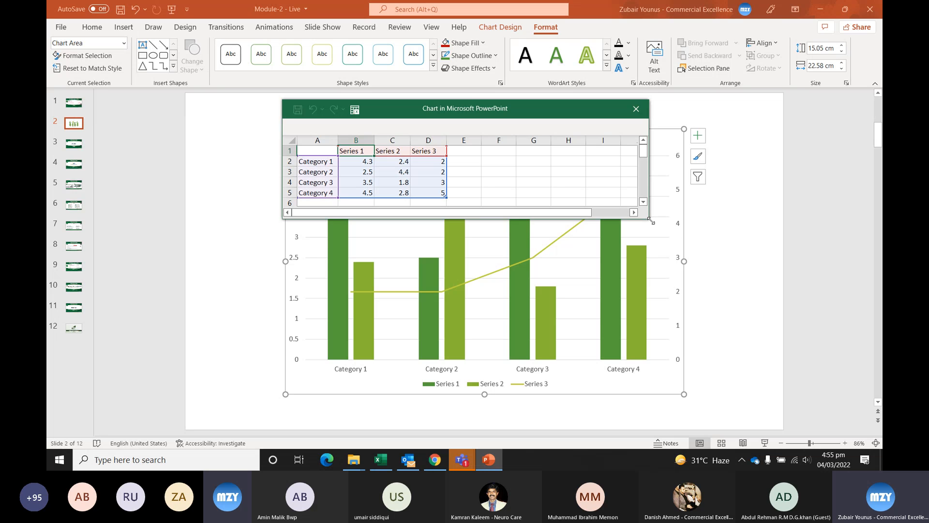
drag(651, 221, 732, 340)
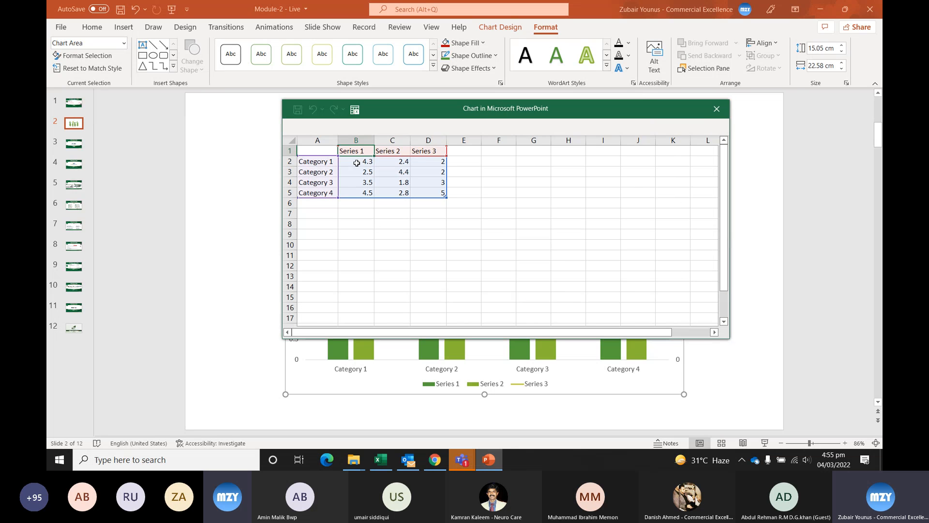
Step: Copy A1:D8 from the A-VS-T 2 sheet in Excel and paste it into the PowerPoint chart's data sheet starting at A1
click(440, 165)
key(alt+Tab)
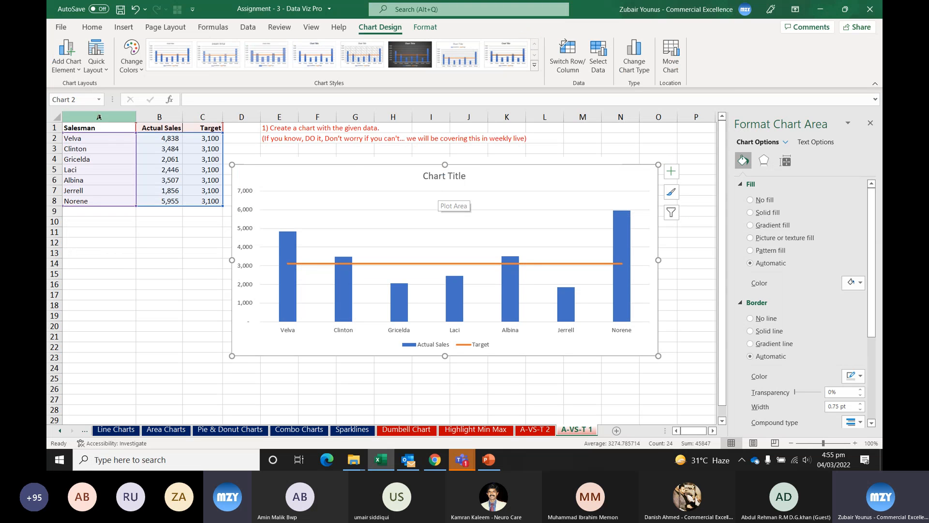
drag(107, 128, 198, 199)
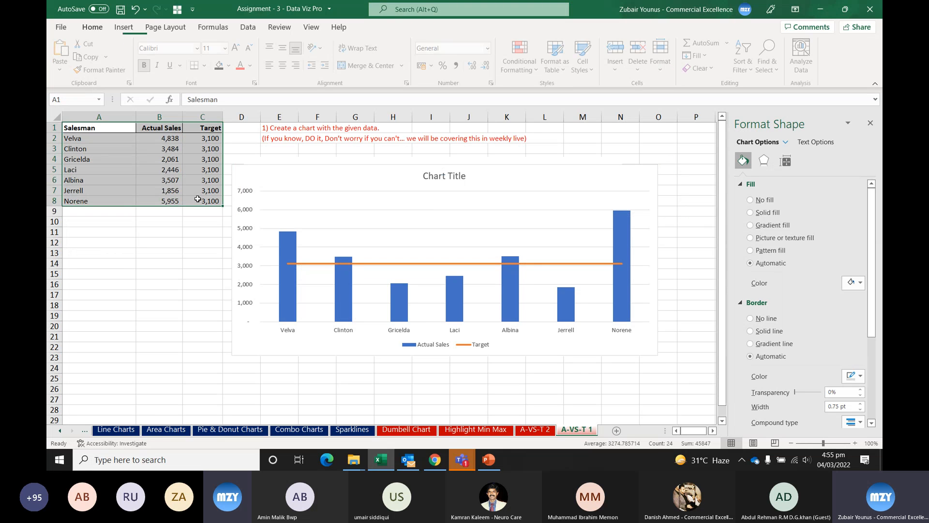
key(ctrl+Page_Up)
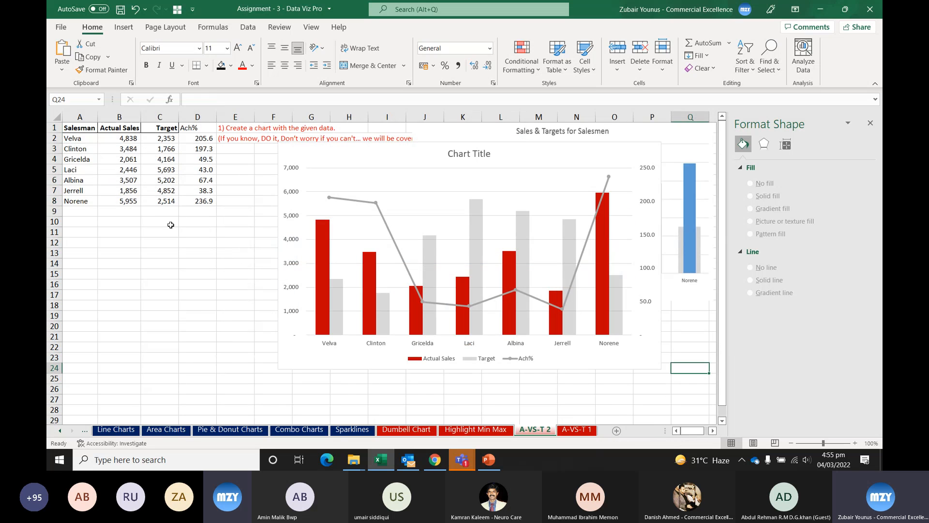
drag(83, 127, 207, 203)
key(ctrl+c)
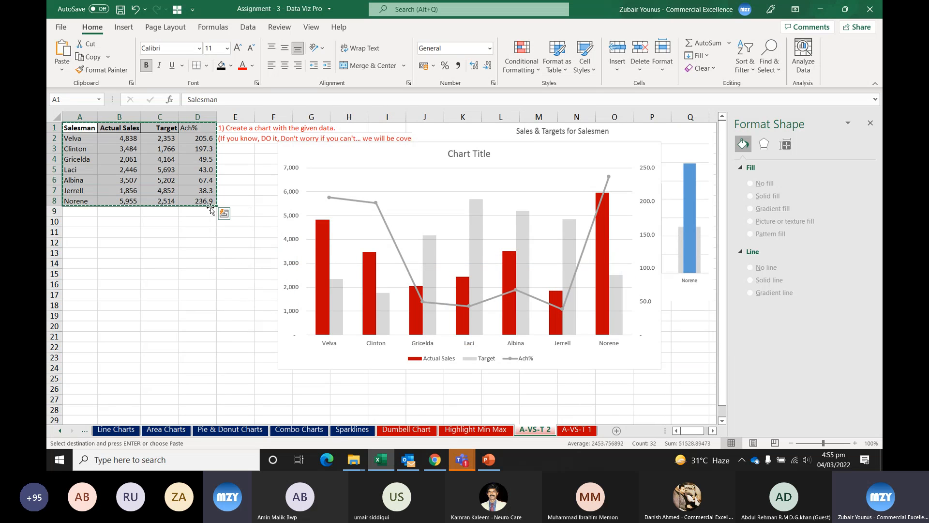
key(alt+Tab)
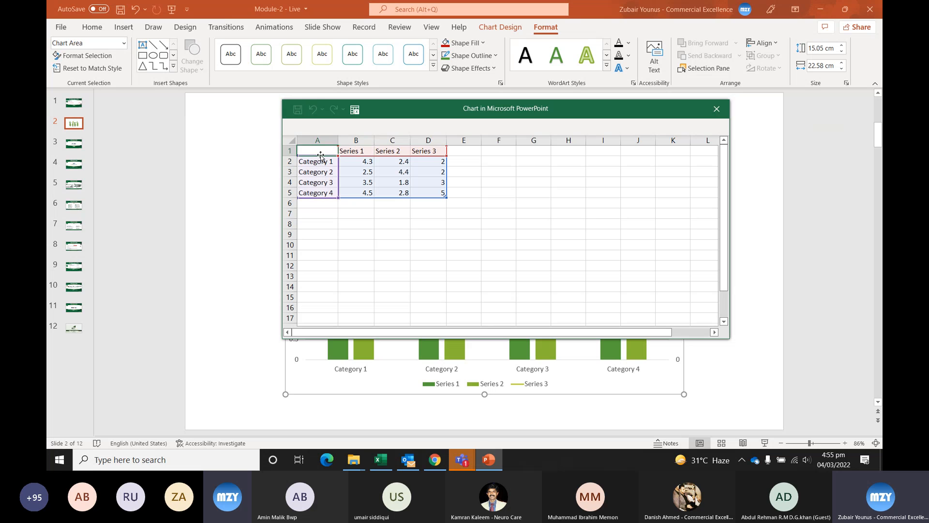
key(ctrl+v)
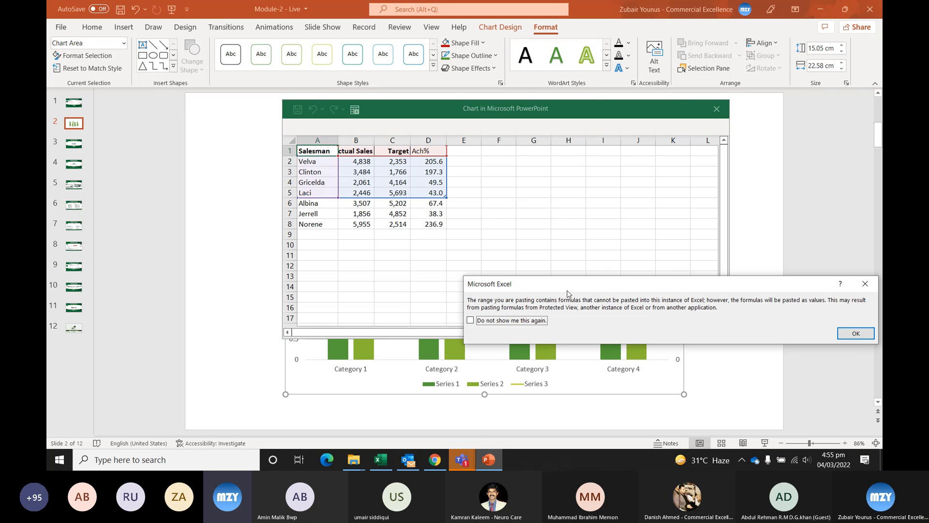
Step: Accept pasting the formulas as values without being asked again, check the pasted range, and close the chart's data sheet
click(524, 323)
click(855, 334)
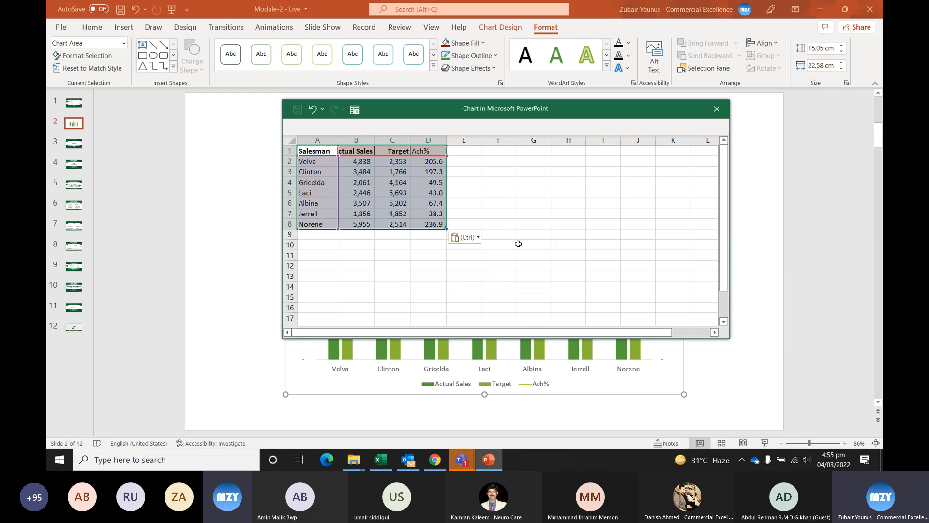
click(537, 212)
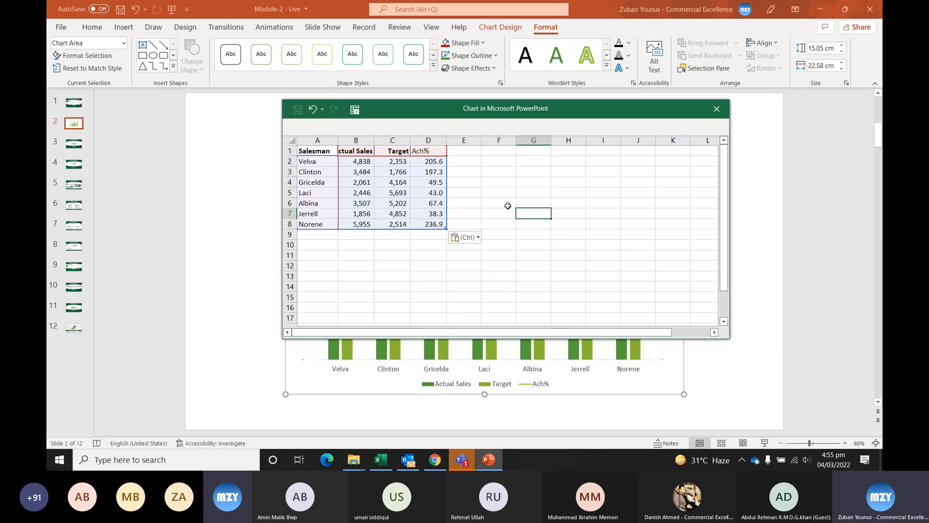
click(357, 150)
click(428, 150)
drag(310, 161, 327, 223)
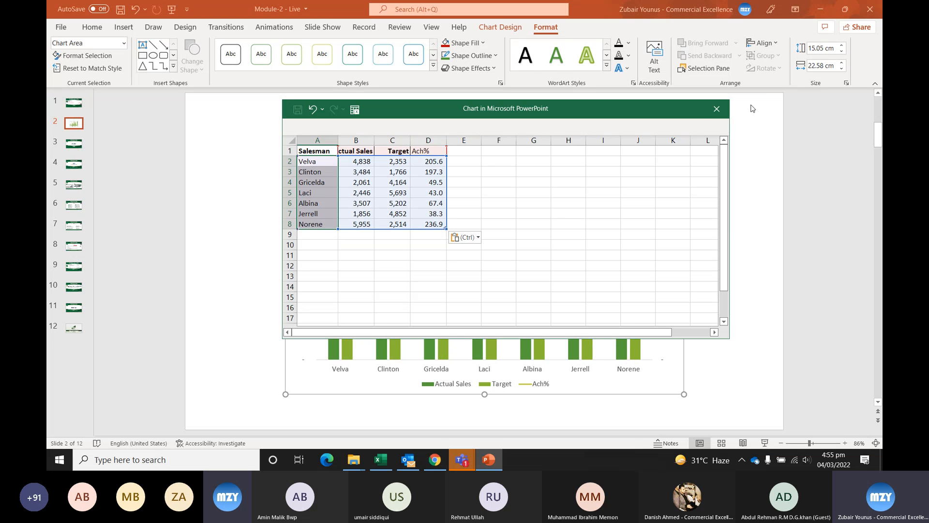
click(714, 106)
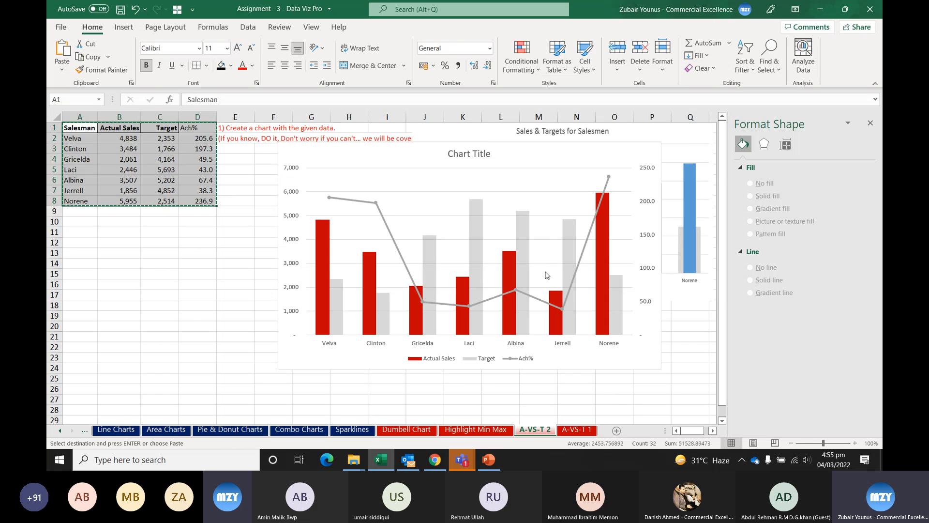
Step: Switch back to PowerPoint and widen the combo chart on slide 2 on both sides to about 28.66 cm
key(alt+Tab)
drag(684, 262, 745, 261)
drag(284, 262, 240, 271)
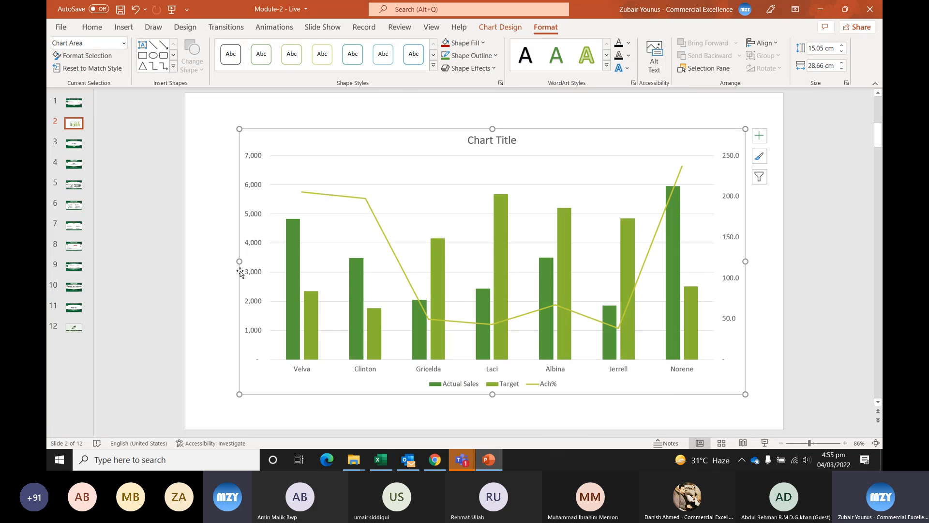
Step: Fill the combo chart's Actual Sales columns with standard dark red
click(469, 387)
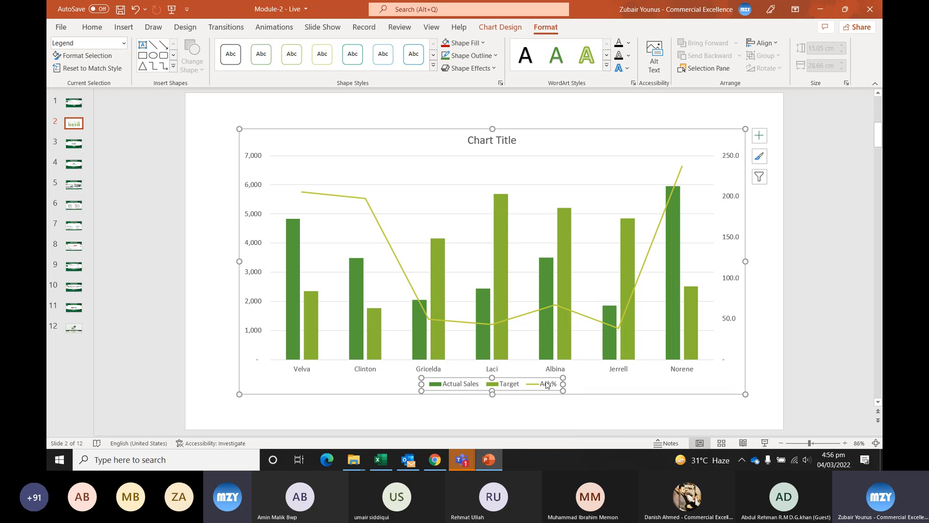
click(565, 230)
click(541, 285)
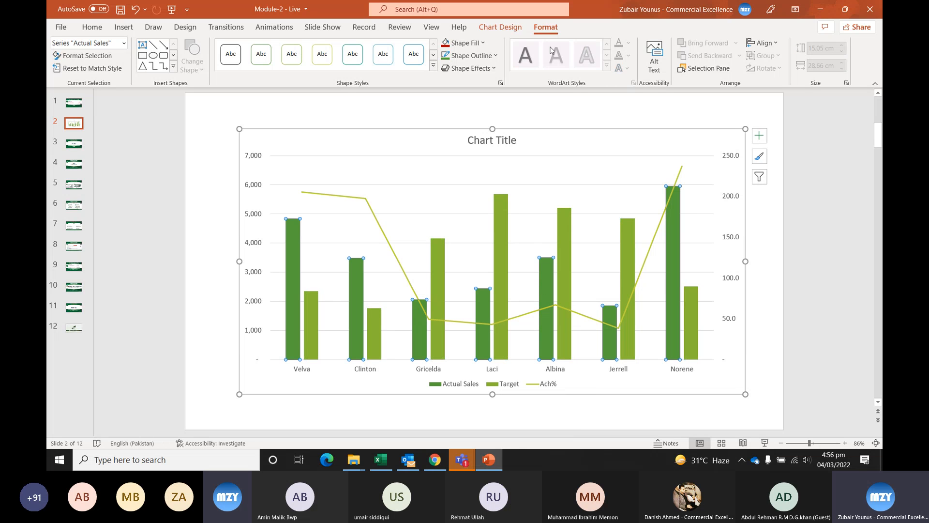
click(444, 46)
Step: Set the outline color of the chart's Ach% line to black
click(390, 242)
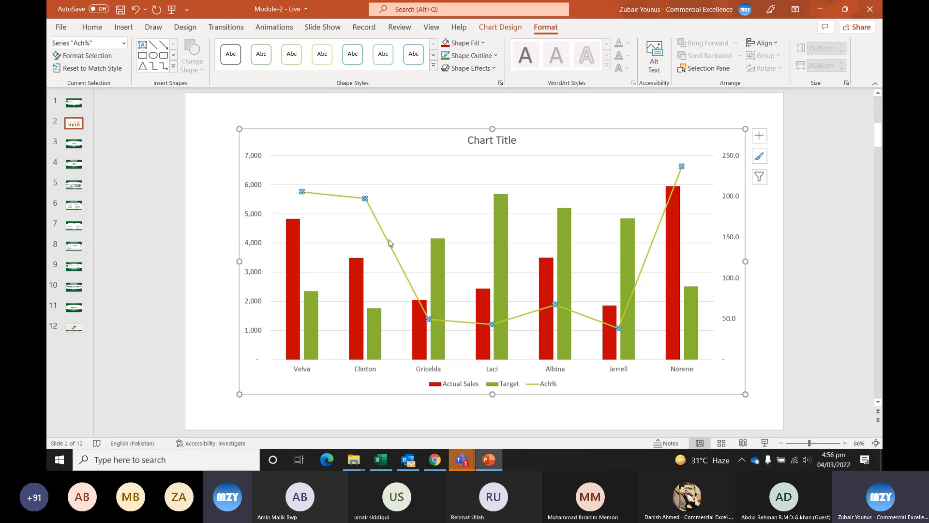
click(471, 55)
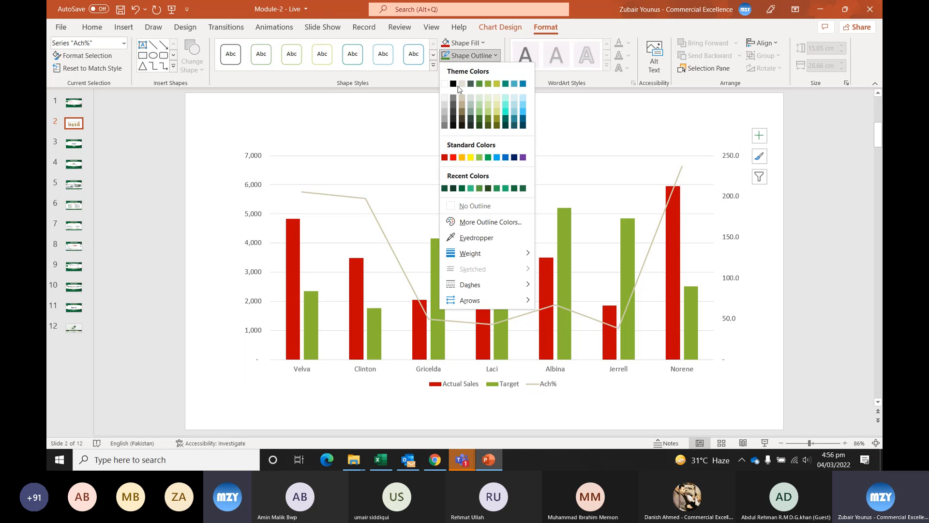
click(453, 84)
click(796, 230)
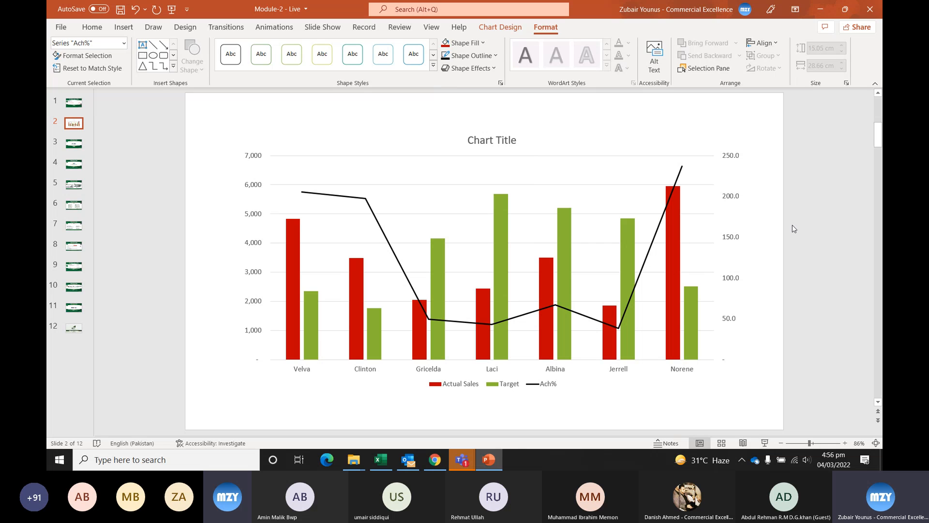
Step: Reopen the chart's data sheet, enlarge its window, set the Target value in C2 to 2896, and close the sheet
click(627, 189)
right_click(579, 176)
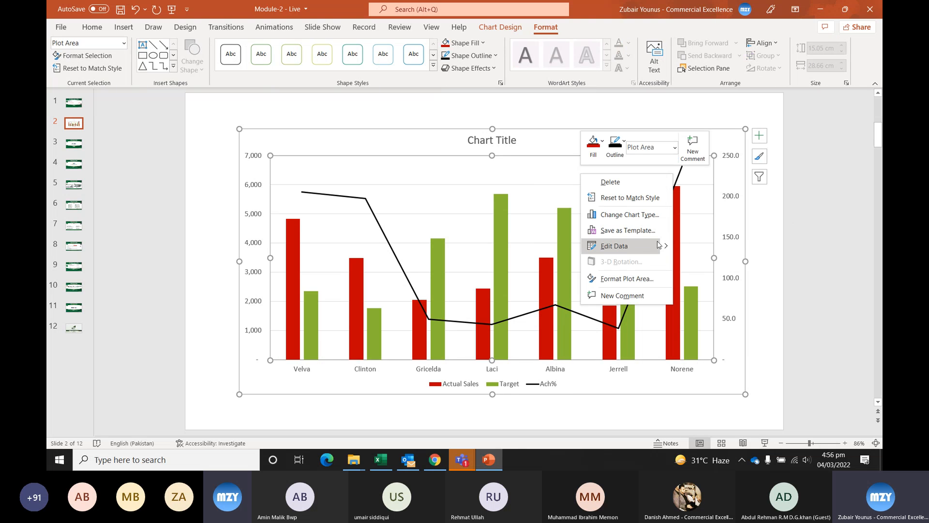
click(637, 249)
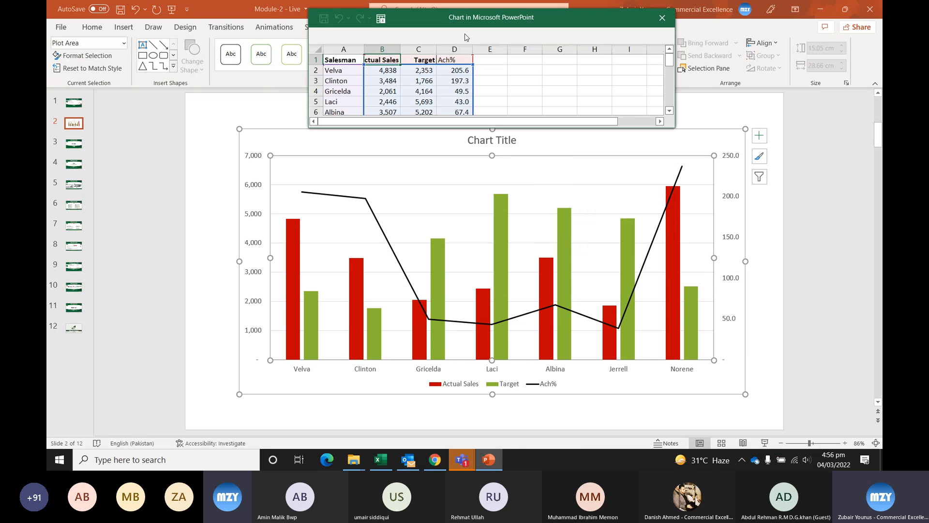
drag(474, 20, 406, 137)
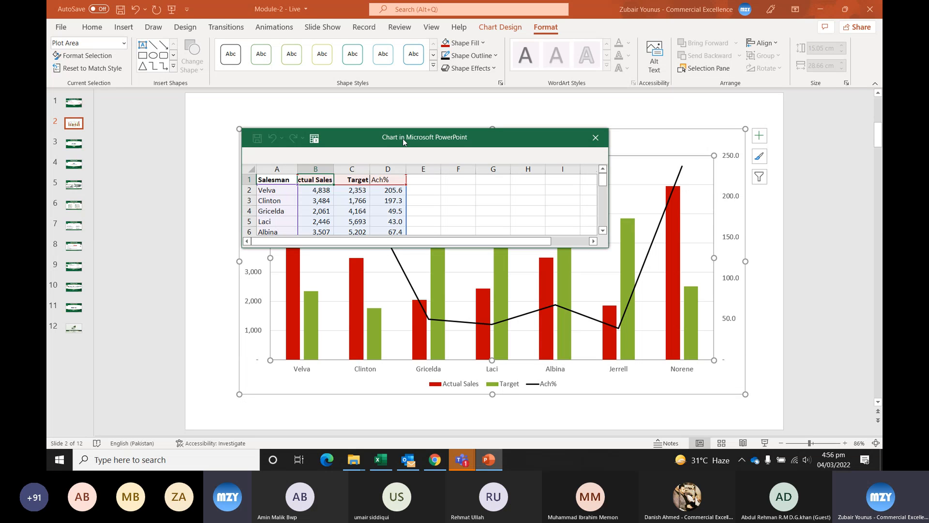
drag(454, 137, 451, 116)
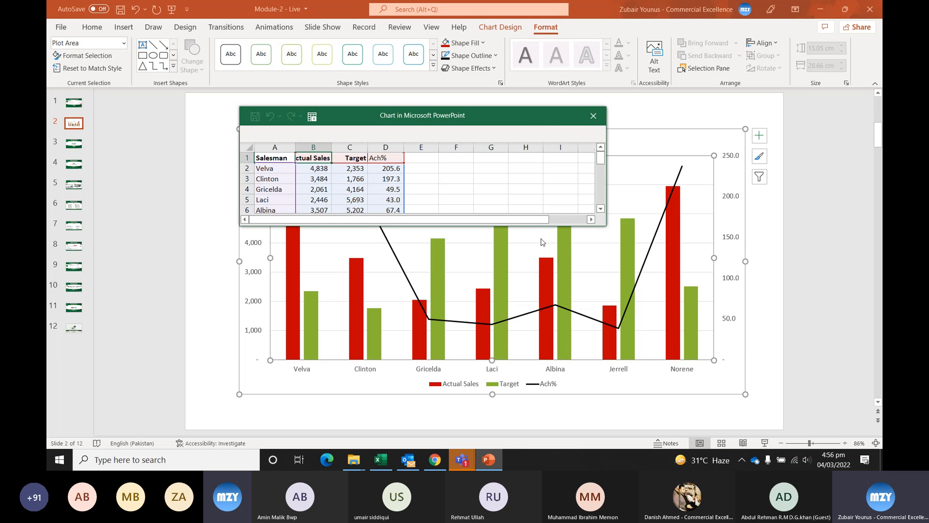
drag(540, 225, 550, 315)
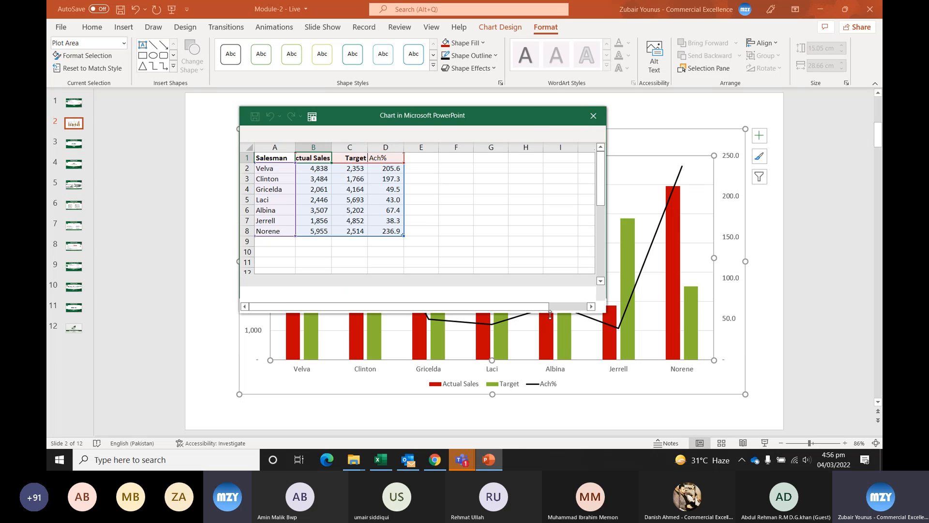
click(359, 170)
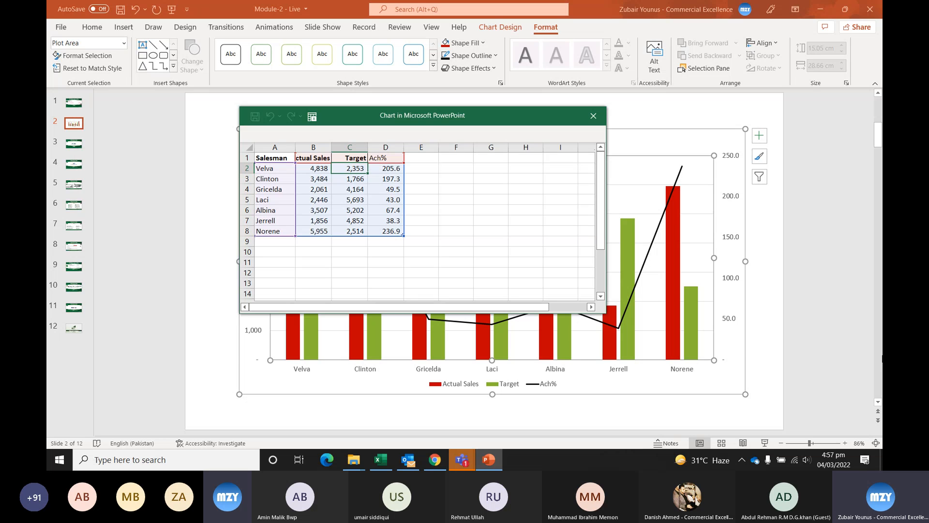
text(2896)
key(Return)
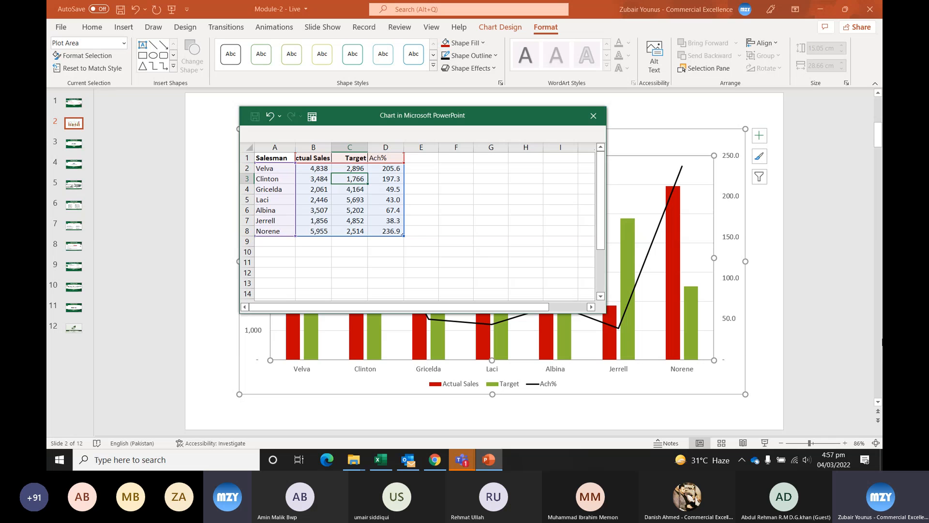
click(593, 116)
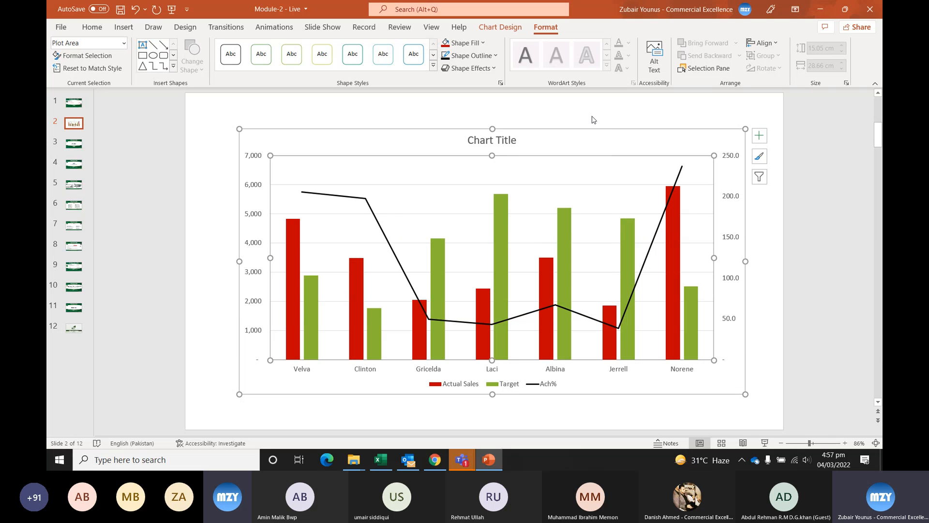
click(593, 116)
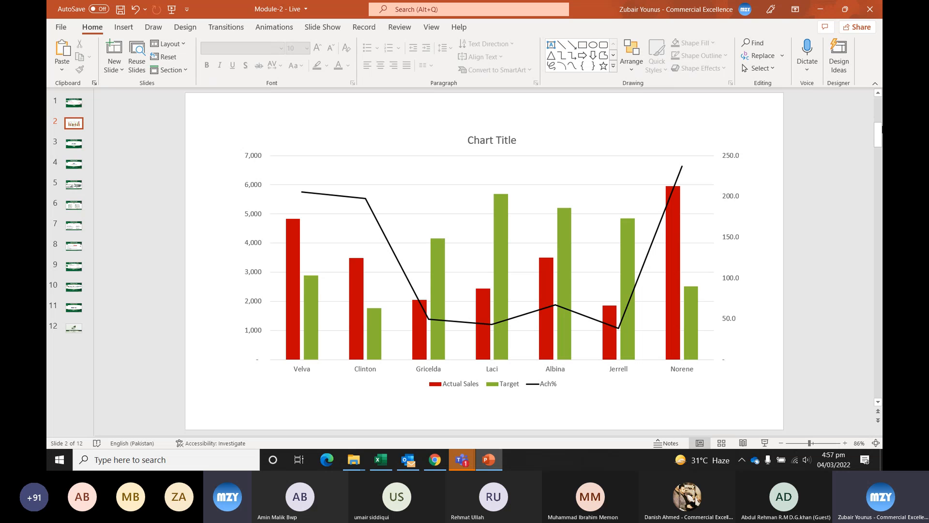
Step: Switch to Chrome, read the question in the last FAQs form response, and reload the Assignment uploading page's responses
click(818, 7)
click(674, 328)
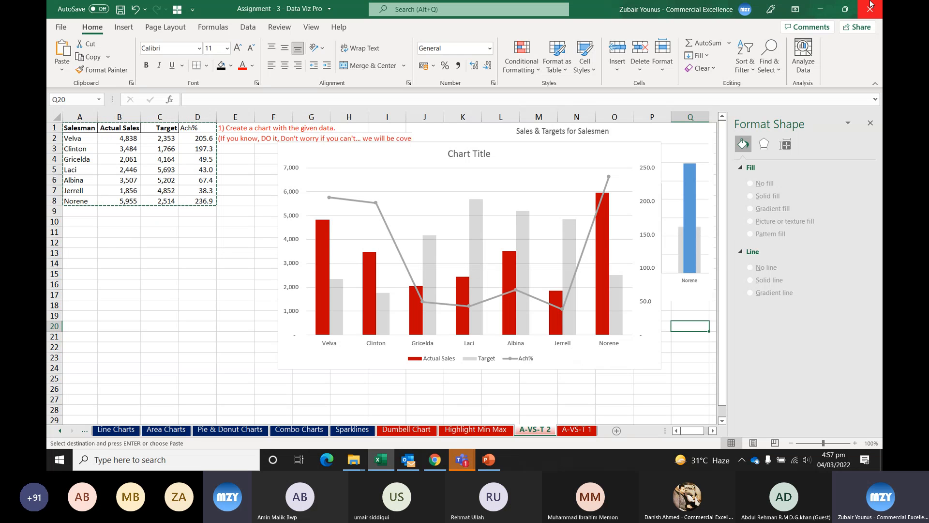
click(820, 8)
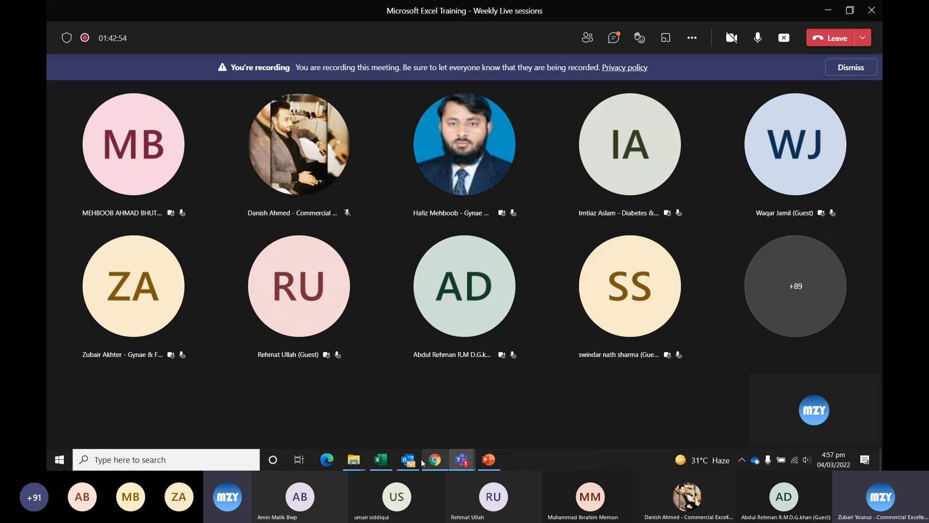
click(438, 462)
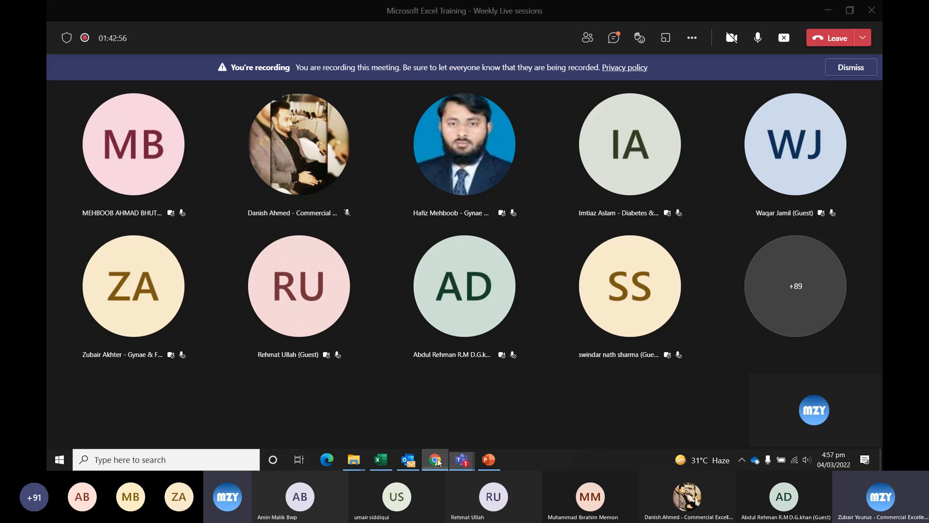
click(823, 11)
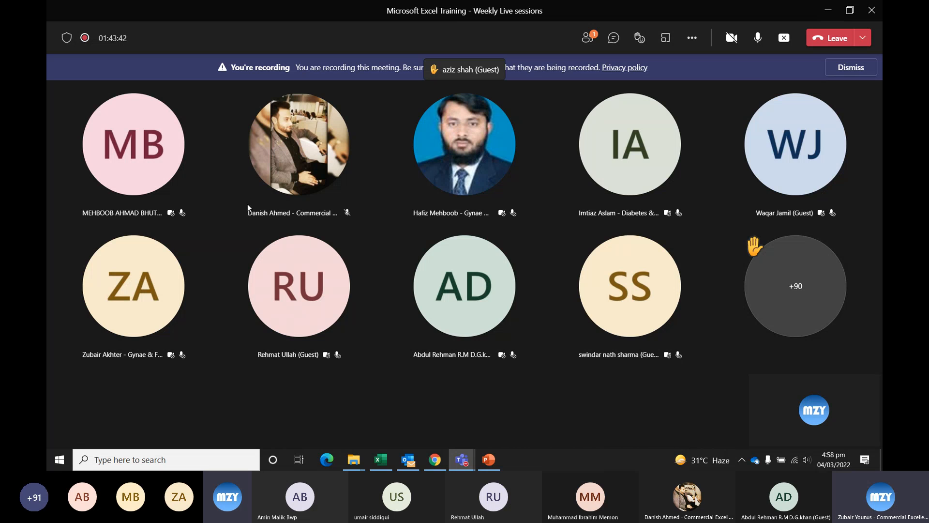
click(434, 459)
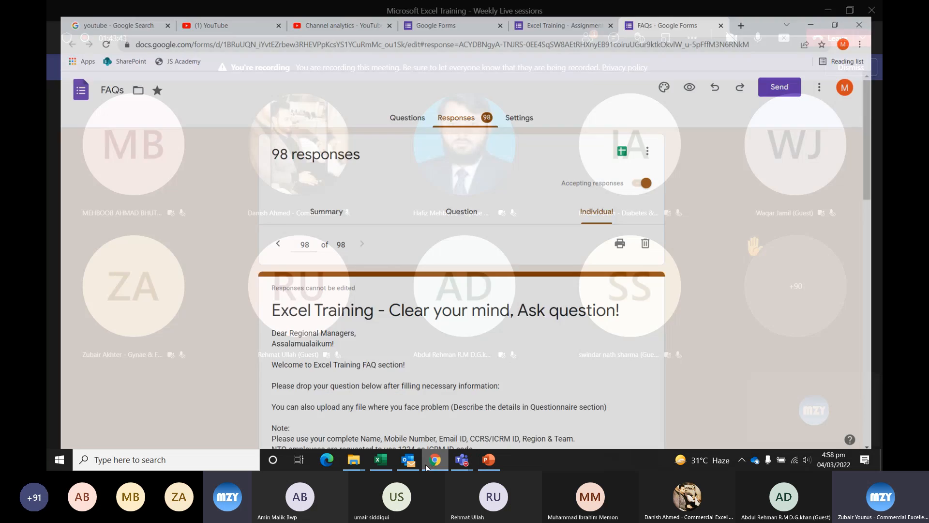
scroll(235, 270, down, 15)
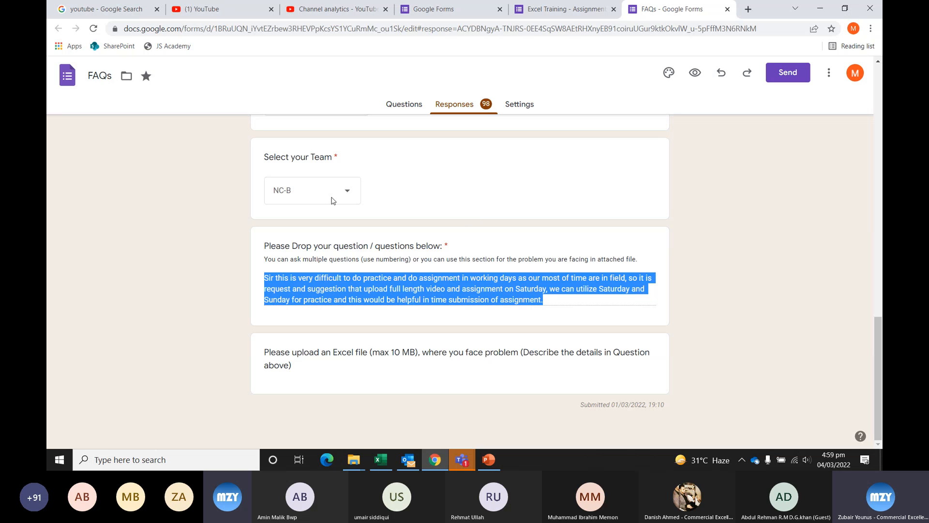
click(564, 9)
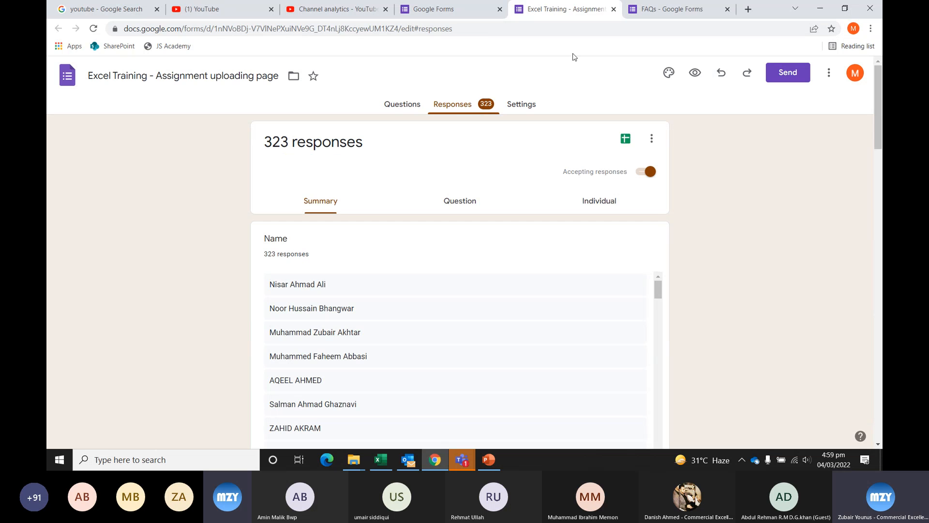
click(94, 29)
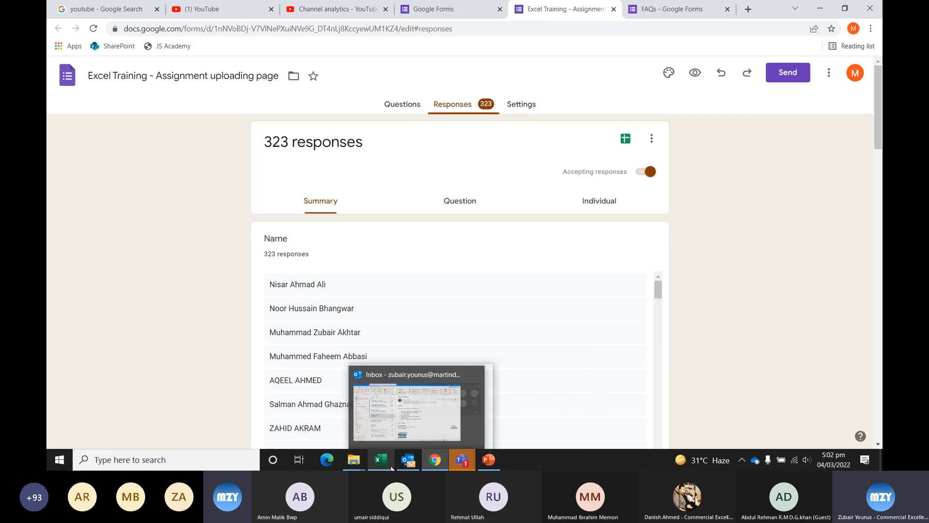
Step: Switch to PowerPoint and review the agenda on slide 1, focusing on the Module-4 Intro item
mouse_move(491, 465)
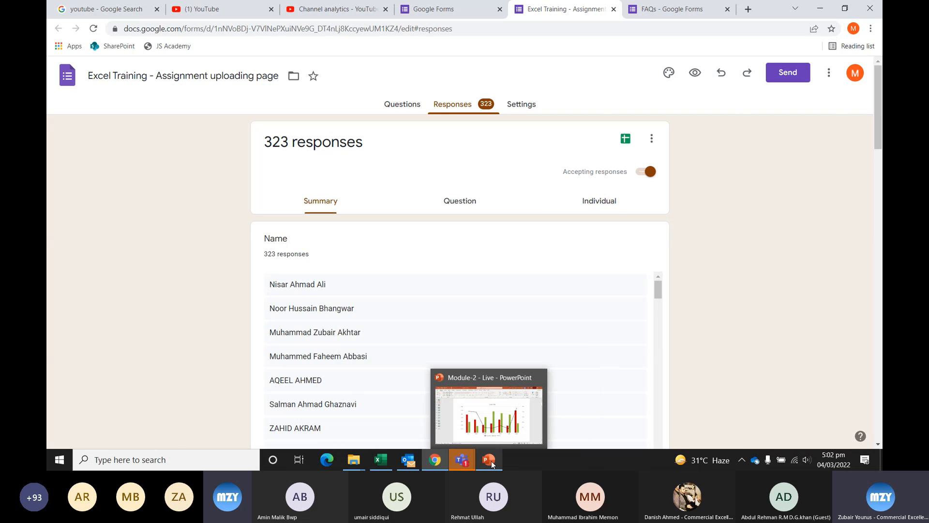
click(491, 461)
scroll(377, 281, up, 1)
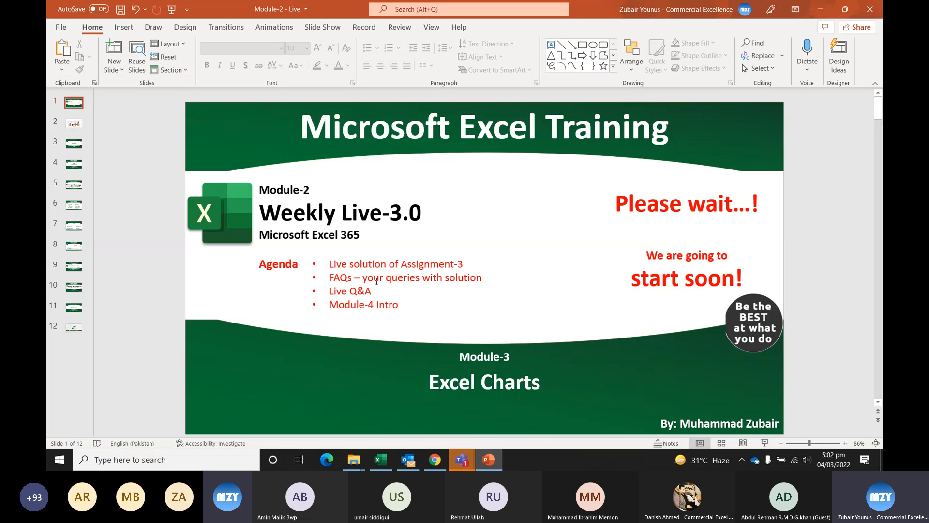
drag(353, 307, 382, 310)
click(358, 305)
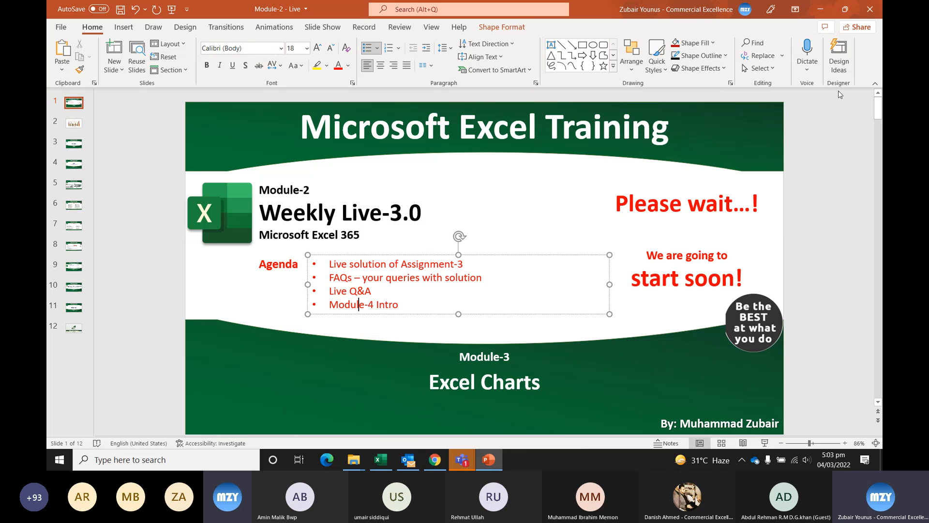
Step: Switch to the Teams meeting, show the participants list, and allow the microphone for the first attendee listed
click(821, 11)
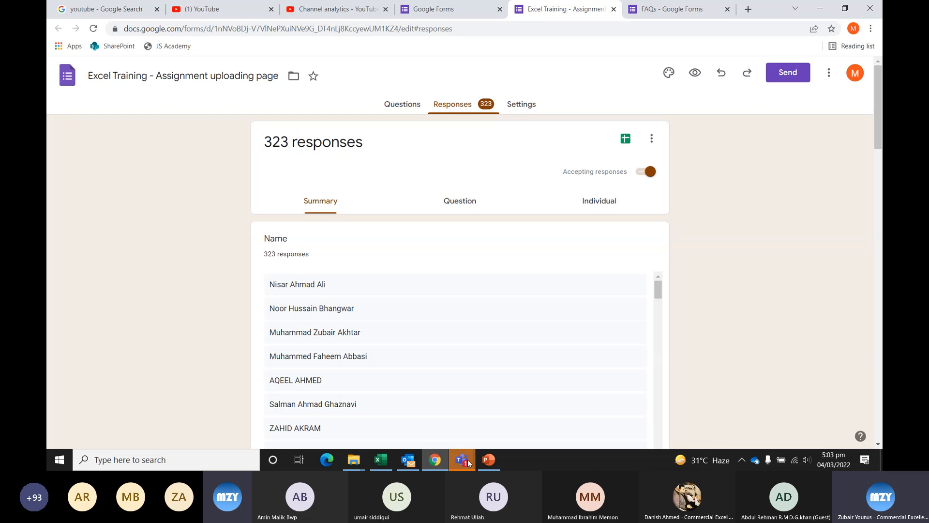
mouse_move(462, 459)
click(521, 404)
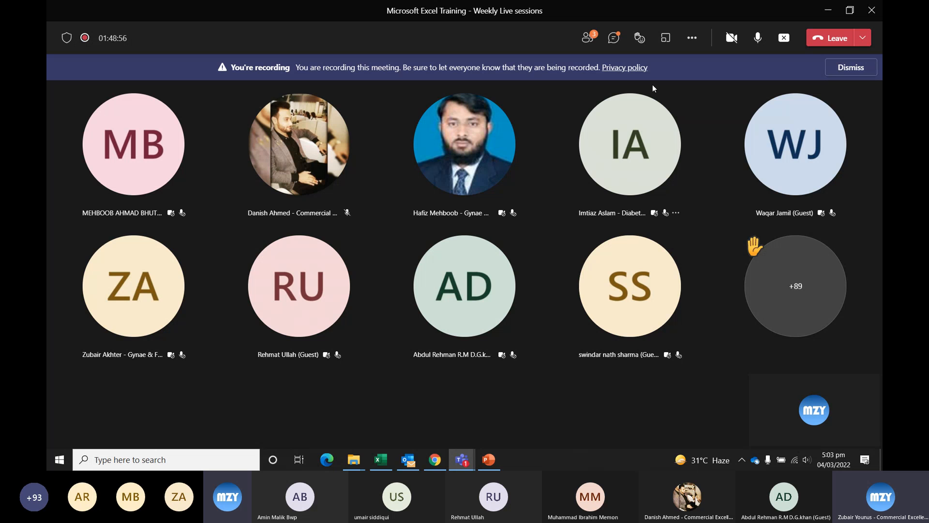
click(588, 37)
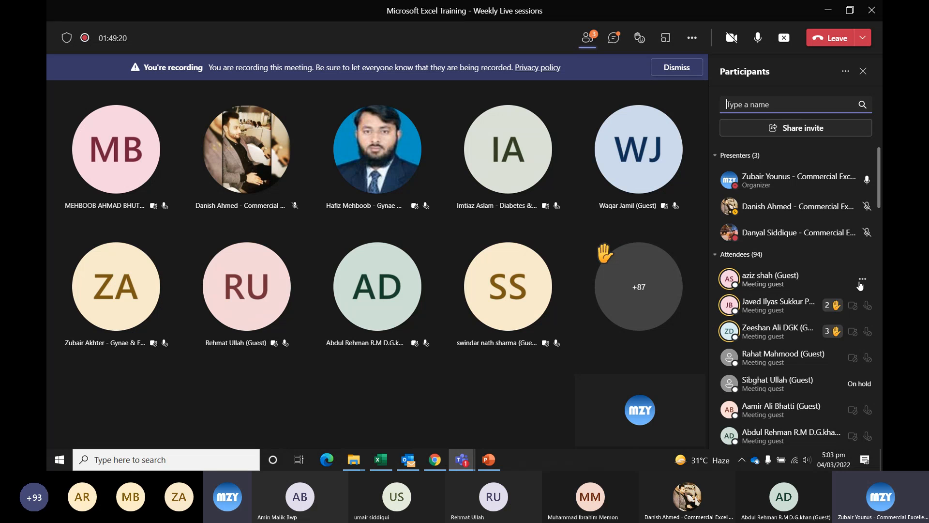
click(862, 279)
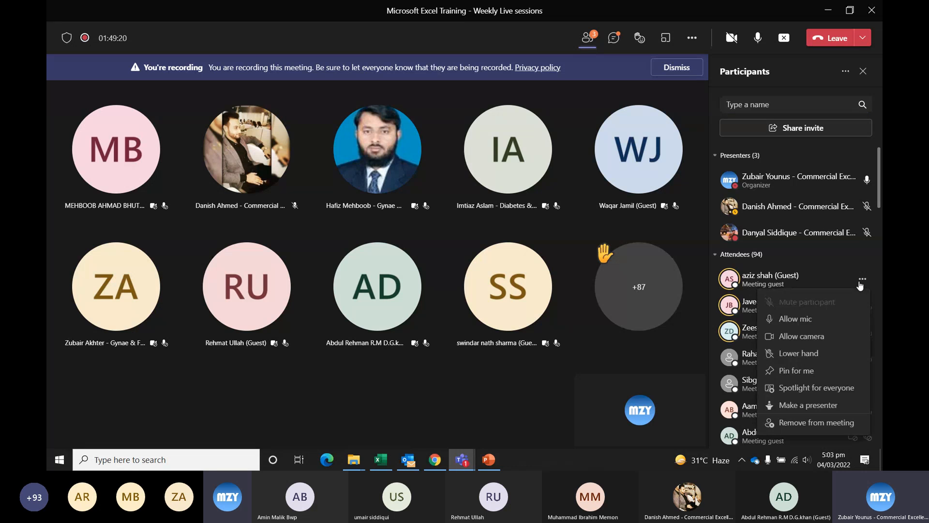
click(798, 323)
Step: Allow the microphone for the second and third attendees listed with raised hands
click(863, 305)
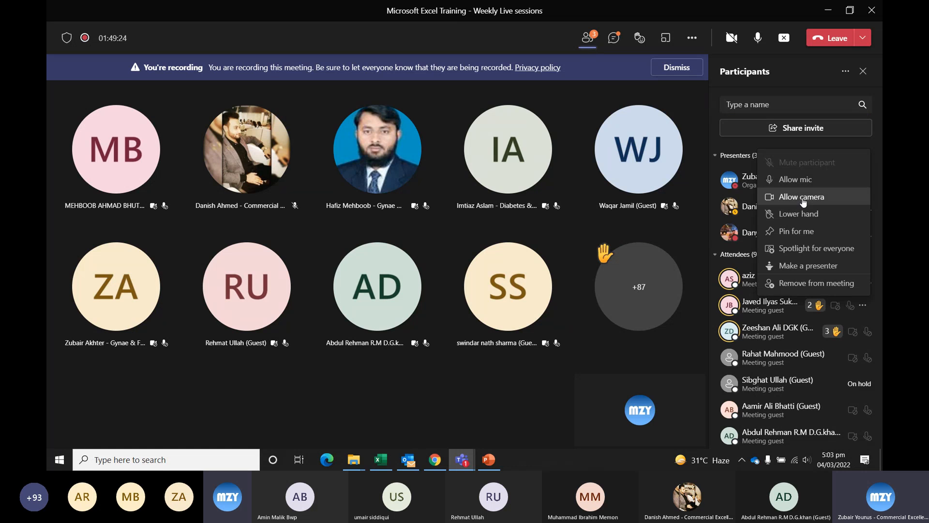
click(795, 179)
click(860, 334)
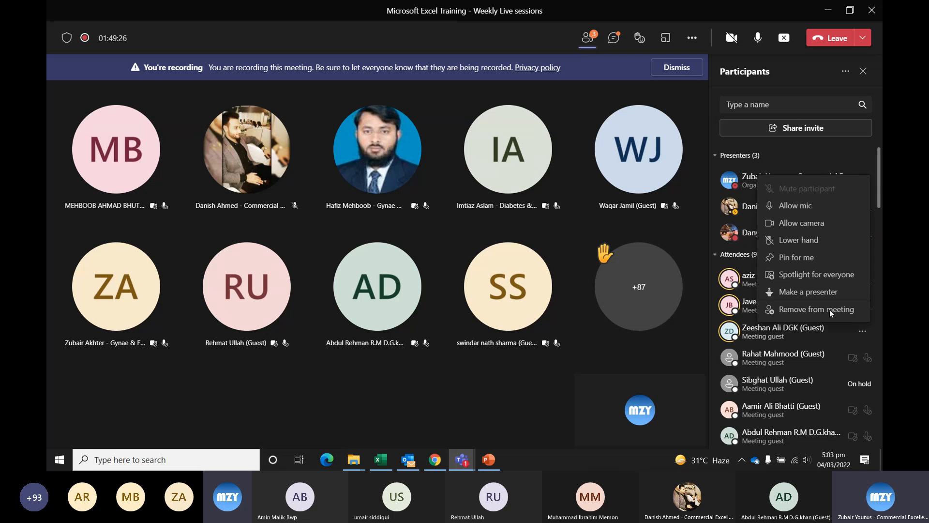
click(798, 208)
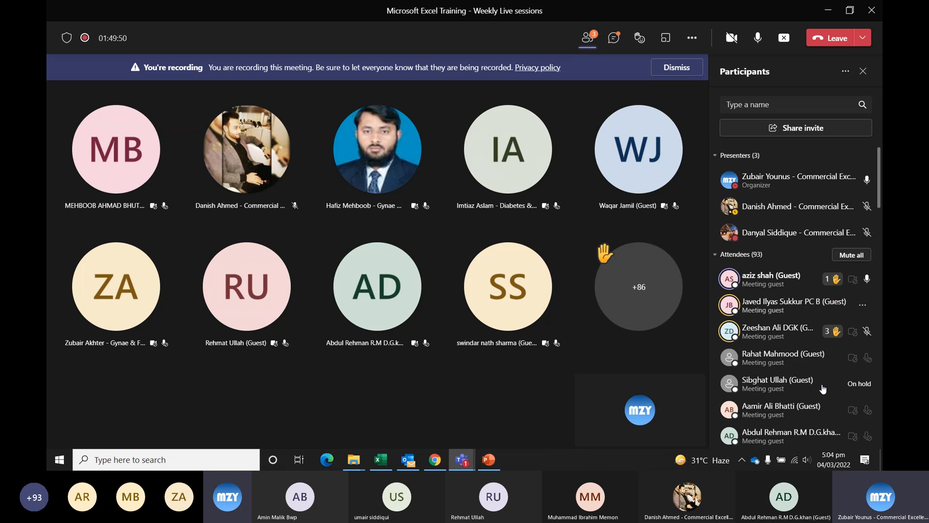
Step: Set the computer's speaker volume to 100 and close the volume control
click(807, 460)
drag(753, 432, 846, 433)
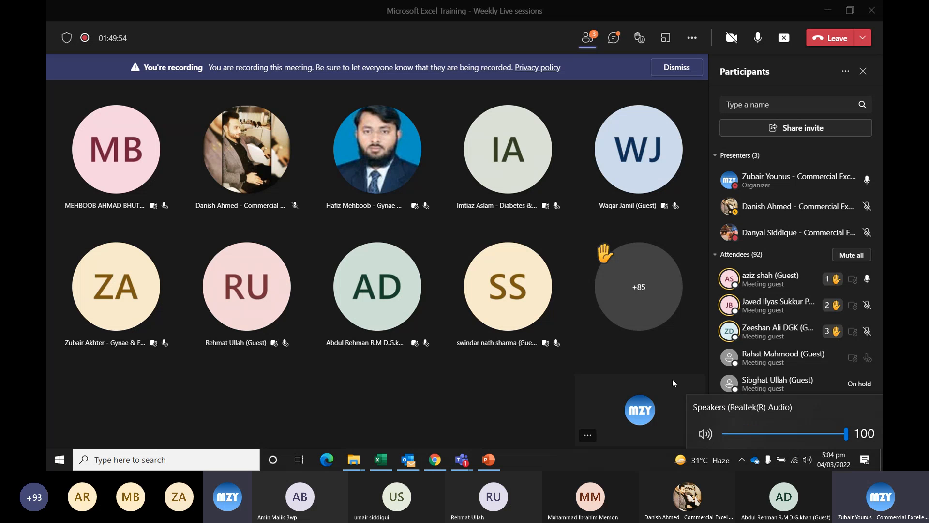
click(701, 356)
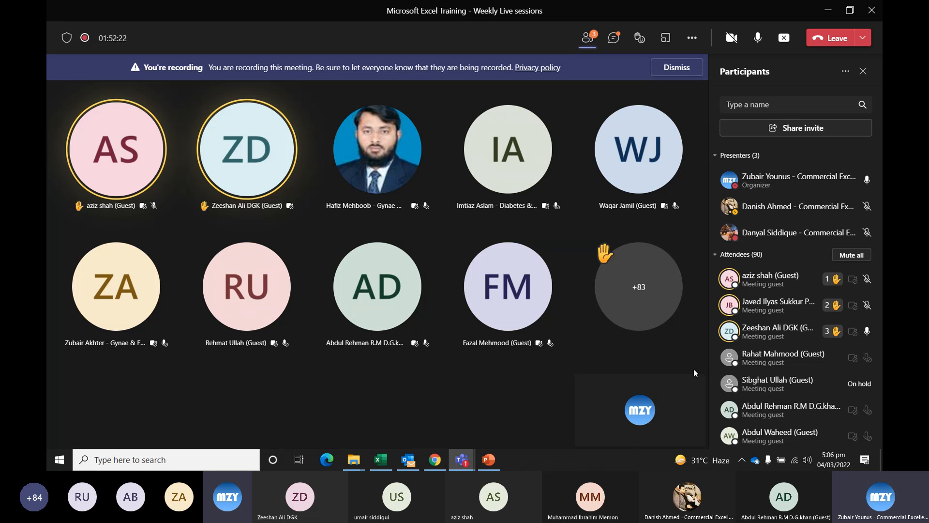
Step: Switch to the Excel workbook and copy the Salesman column A1:A8 to a new list starting at A15
click(377, 465)
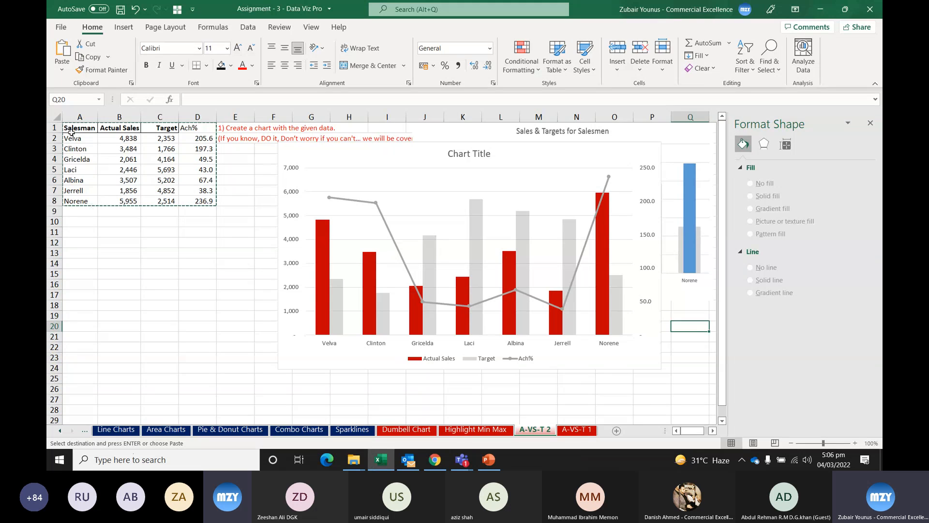
drag(73, 127, 77, 200)
key(ctrl+c)
click(77, 274)
key(ctrl+v)
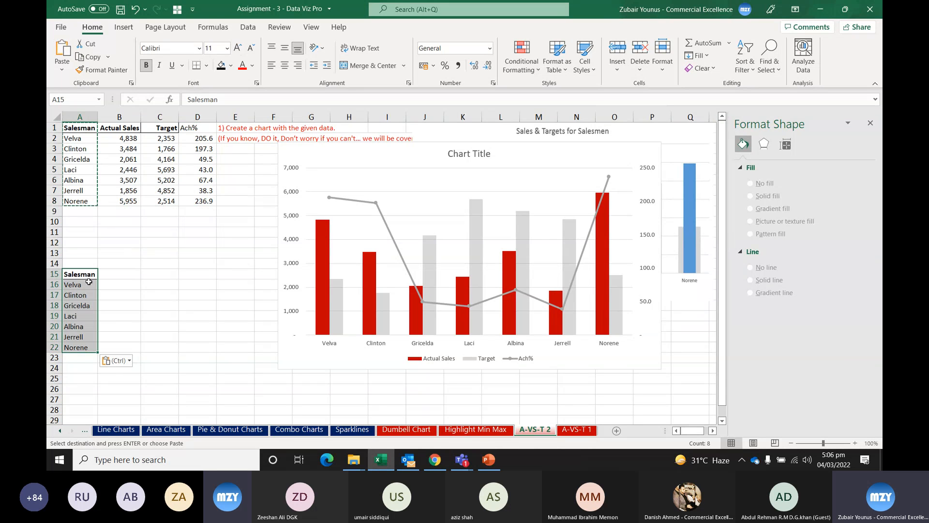
Step: Change the last letter of the copied salesman name in A16 to a capital A
click(119, 285)
key(Left)
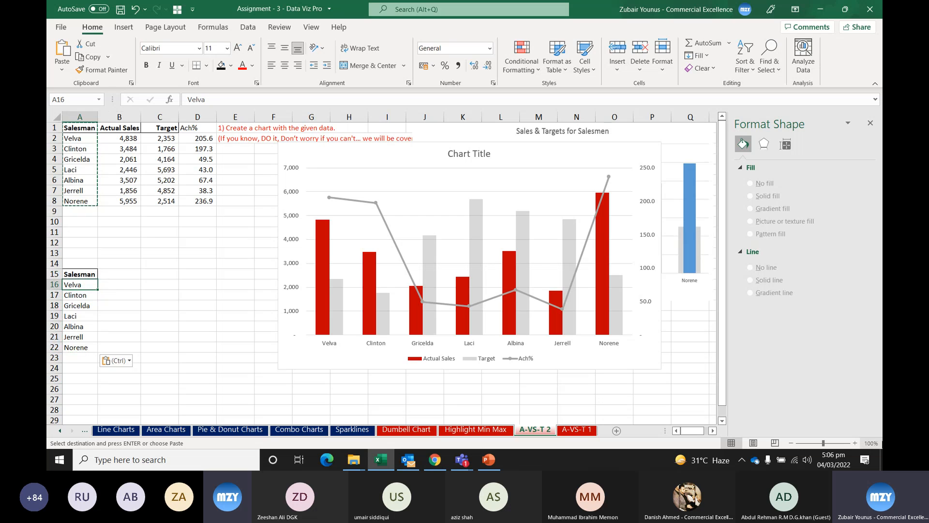
key(F2)
key(BackSpace)
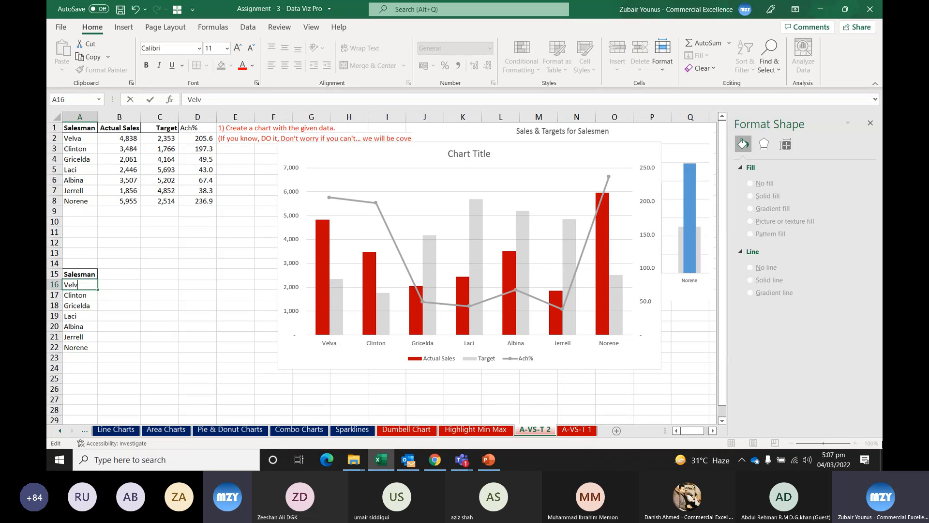
text(A)
key(Return)
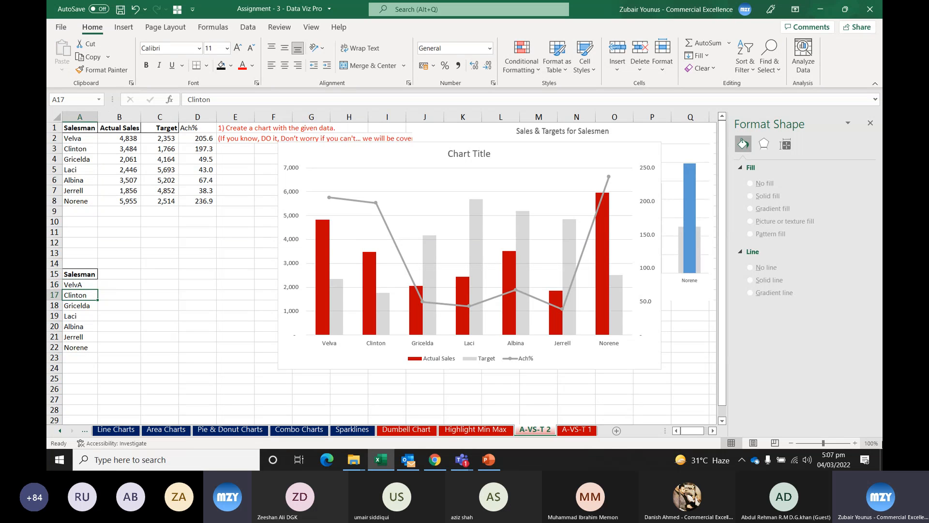
Step: Change the first letter of the name in A18 to lowercase g and retype the name in A19 in all capitals
key(Down)
key(F2)
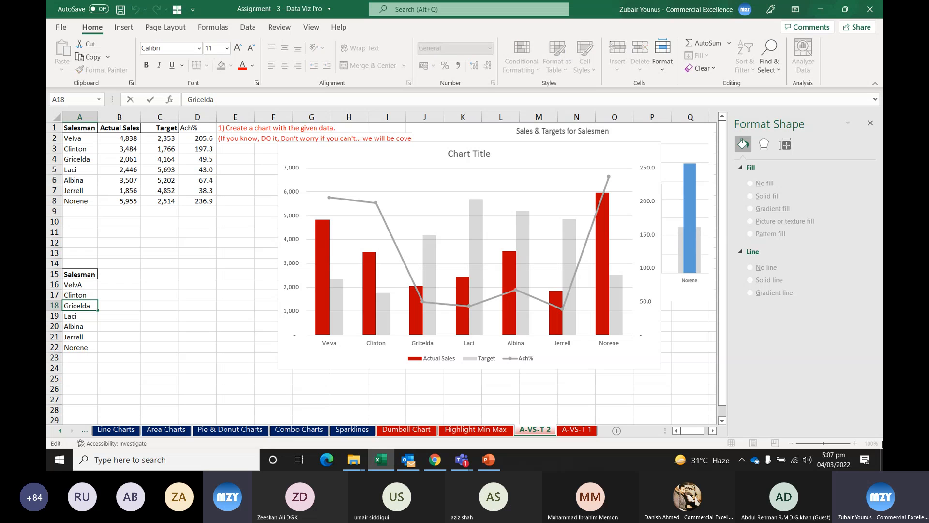
key(Delete)
text(g)
key(Return)
key(F3)
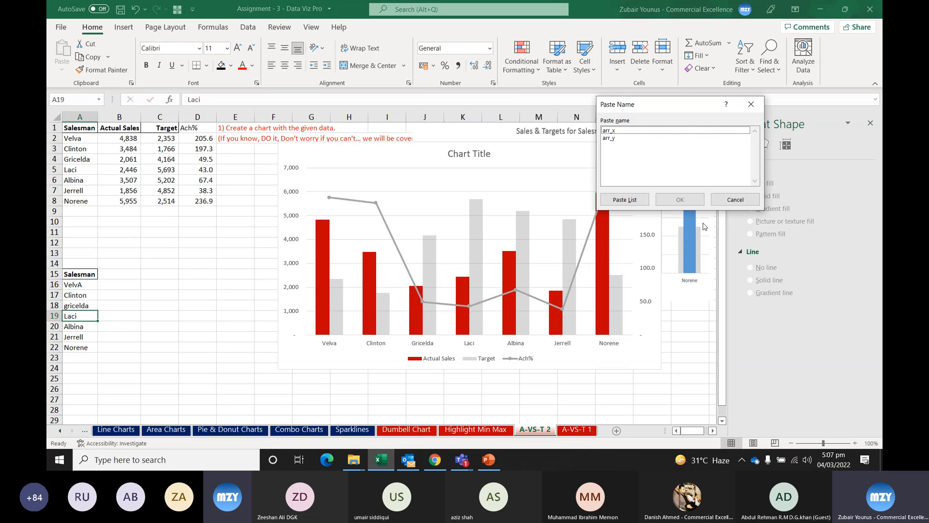
click(735, 199)
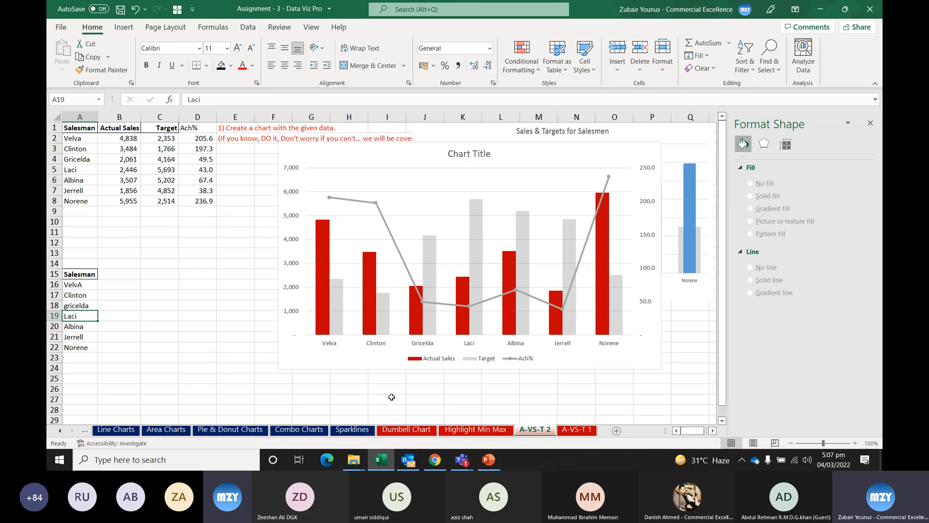
text(LACI)
key(Return)
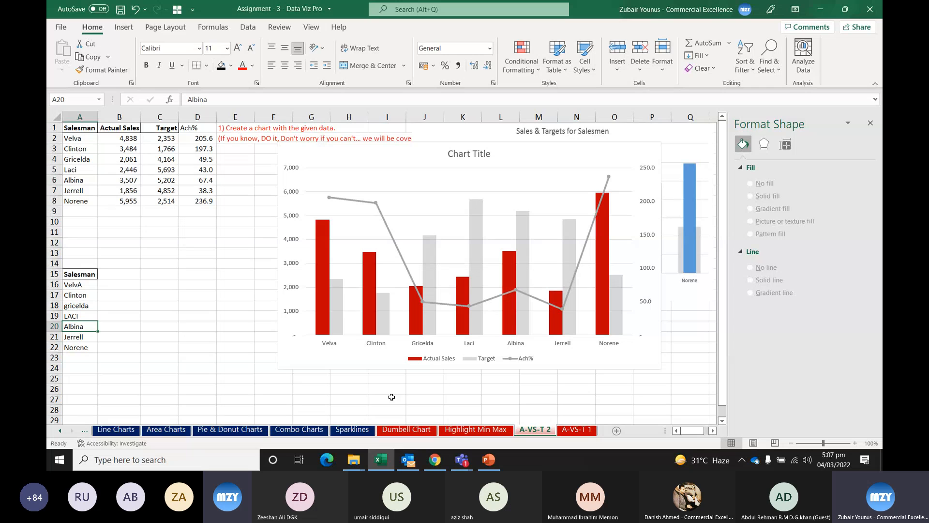
Step: Highlight the inconsistently capitalized names in A16, A18 and A19 with a yellow fill
key(Up)
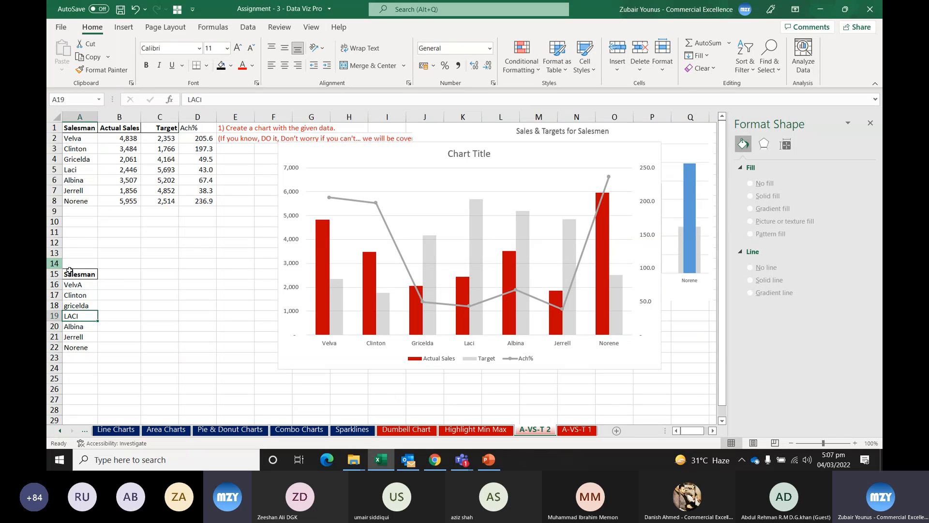
drag(67, 307, 68, 314)
ctrl+click(83, 288)
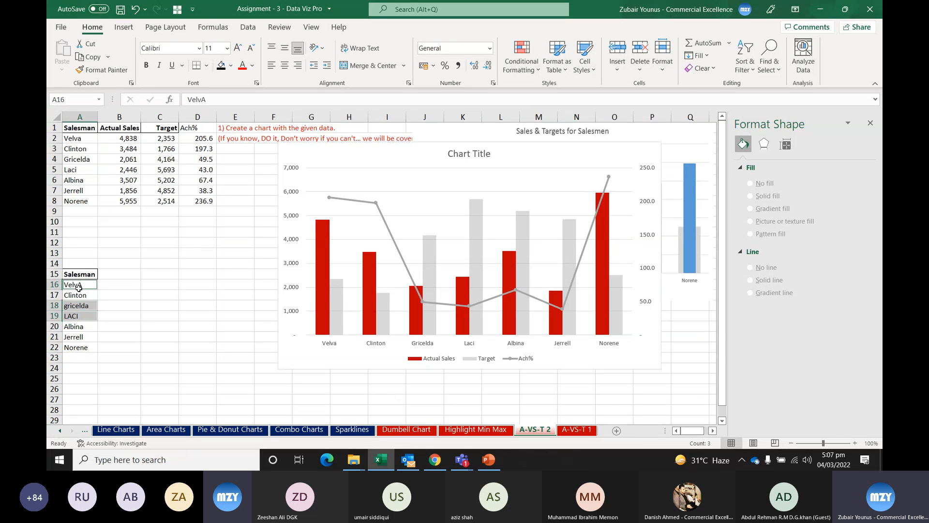
click(230, 66)
click(246, 168)
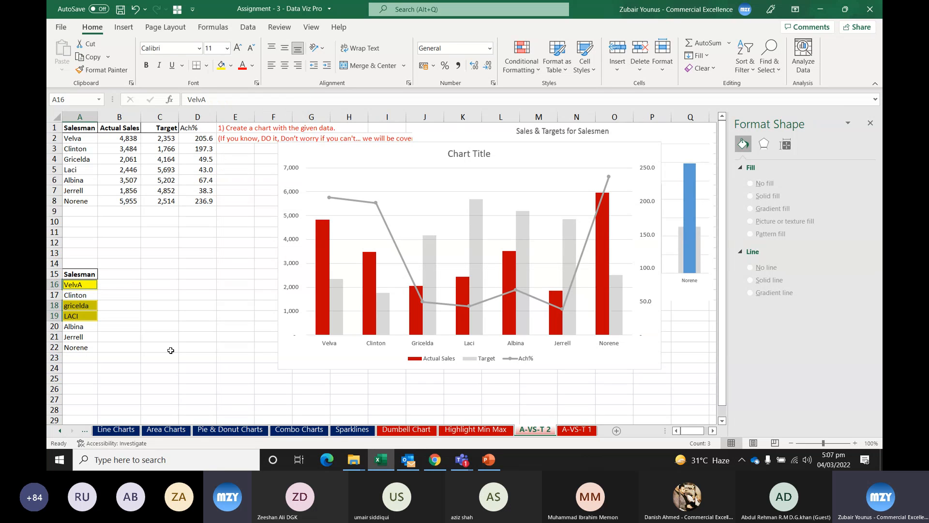
Step: Enter =UPPER(A16) in B16 to convert the name to uppercase, and compare it with the original in A16
click(114, 287)
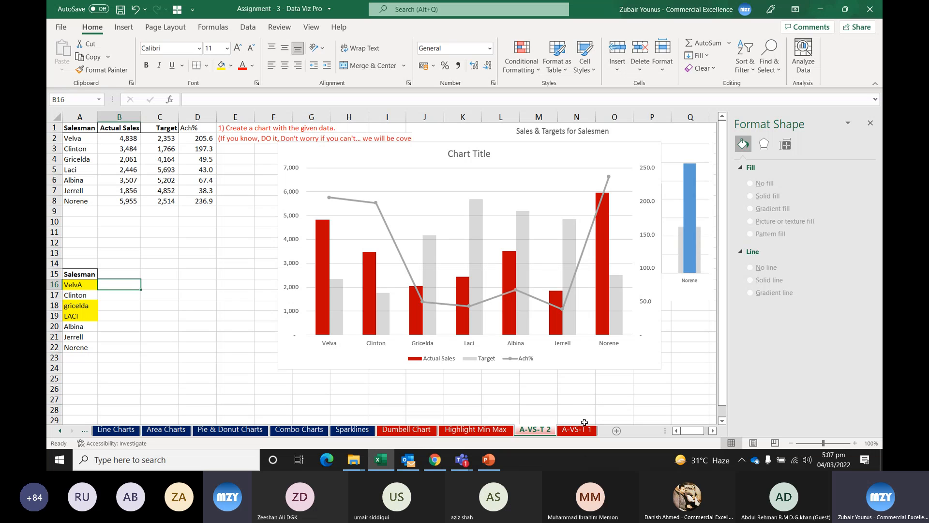
text(=)
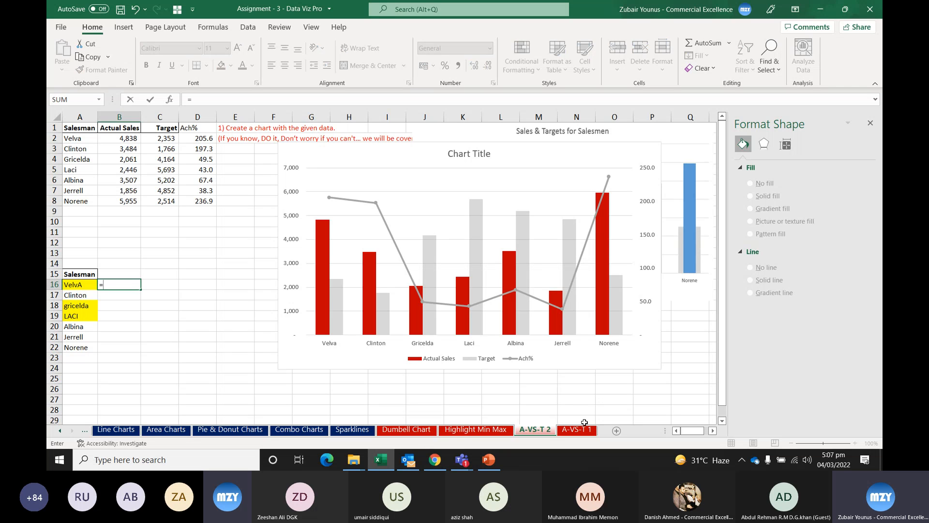
text(upper)
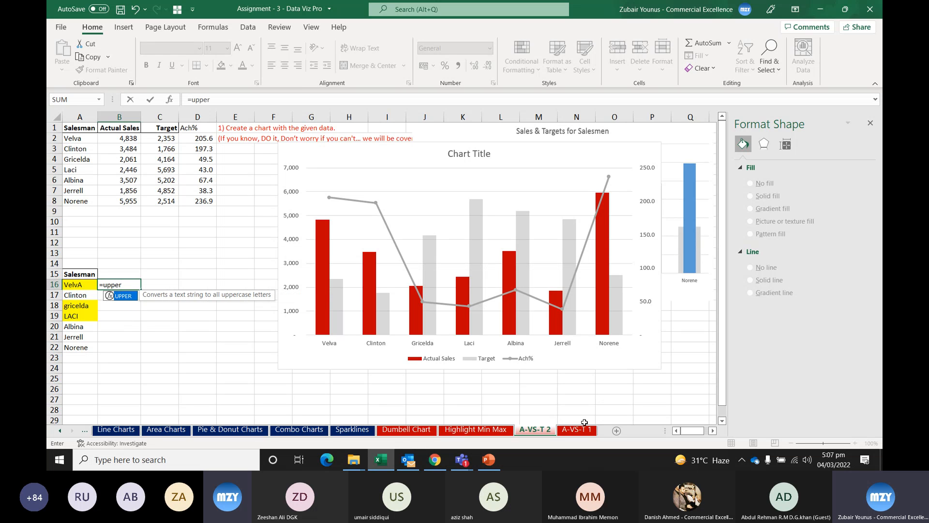
key(Tab)
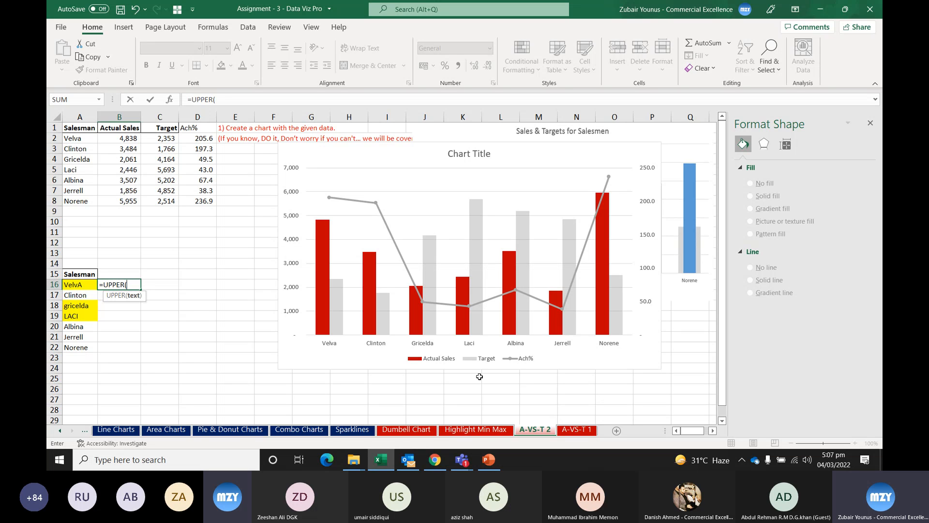
click(79, 284)
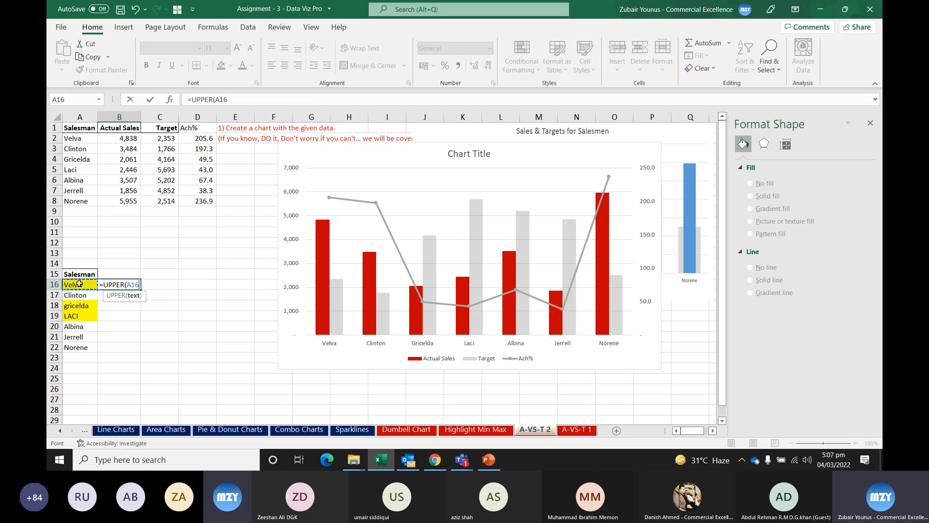
key(Return)
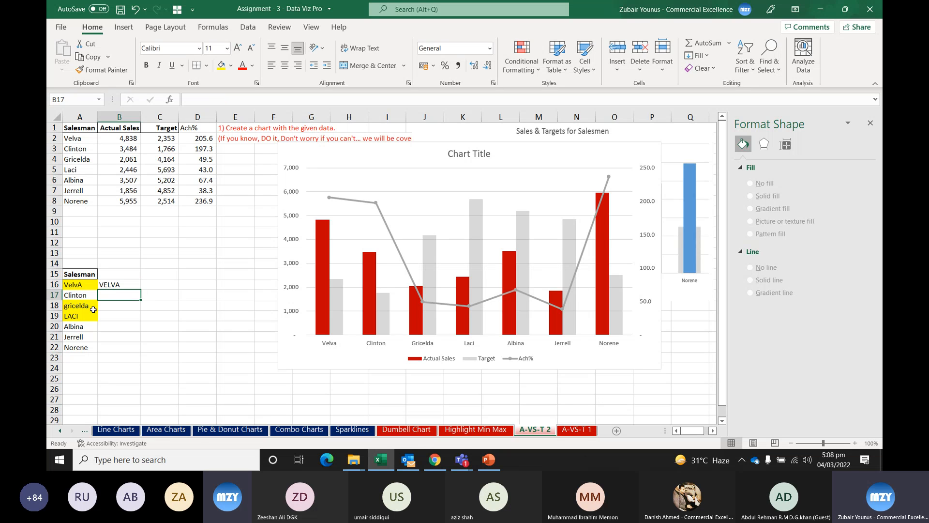
click(78, 284)
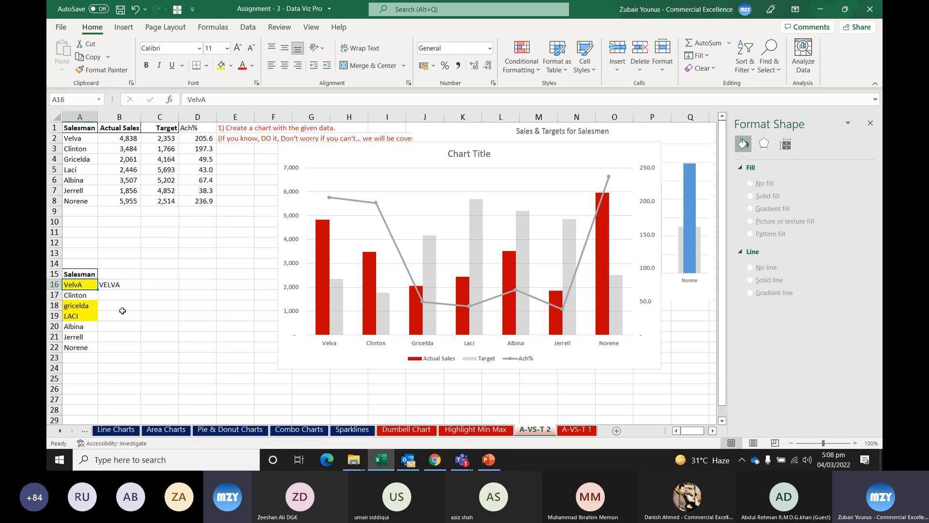
click(131, 286)
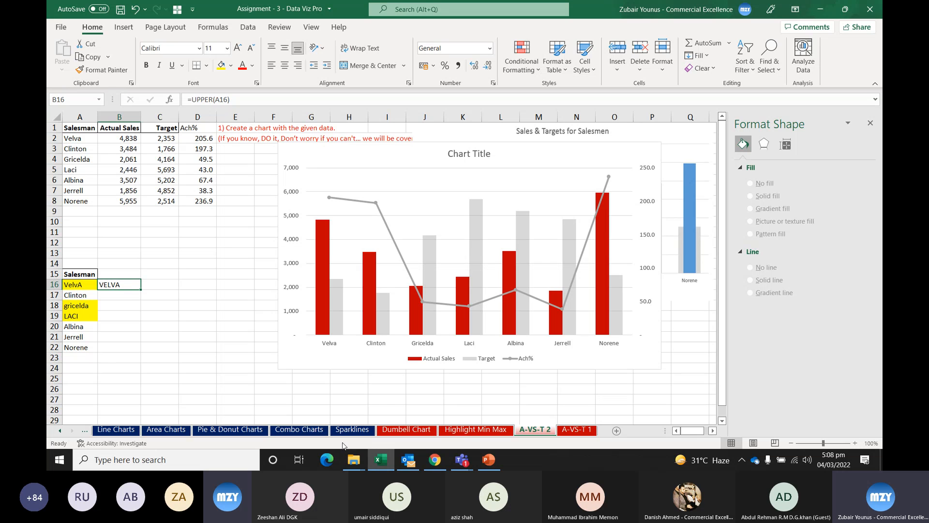
Step: Enter a LOWER formula in C16 that converts the text in B16 to lowercase
click(132, 310)
click(145, 286)
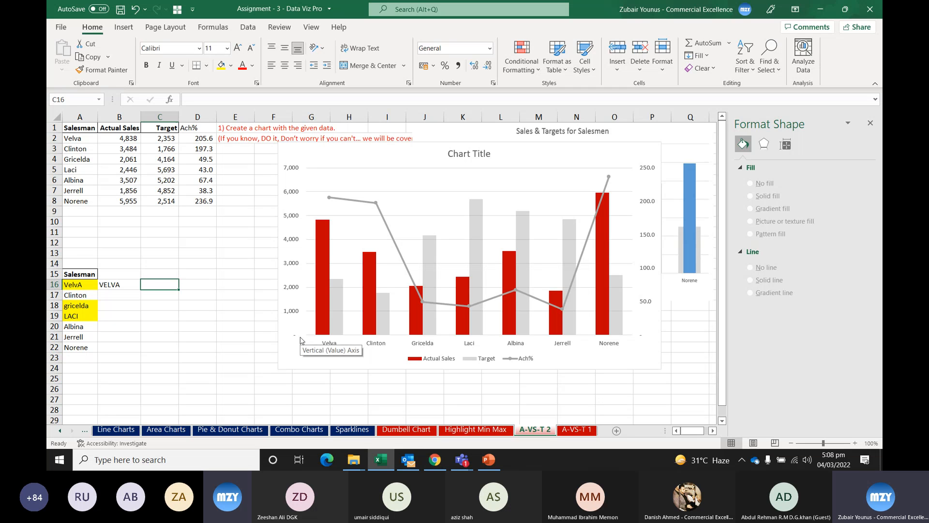
text(=lower)
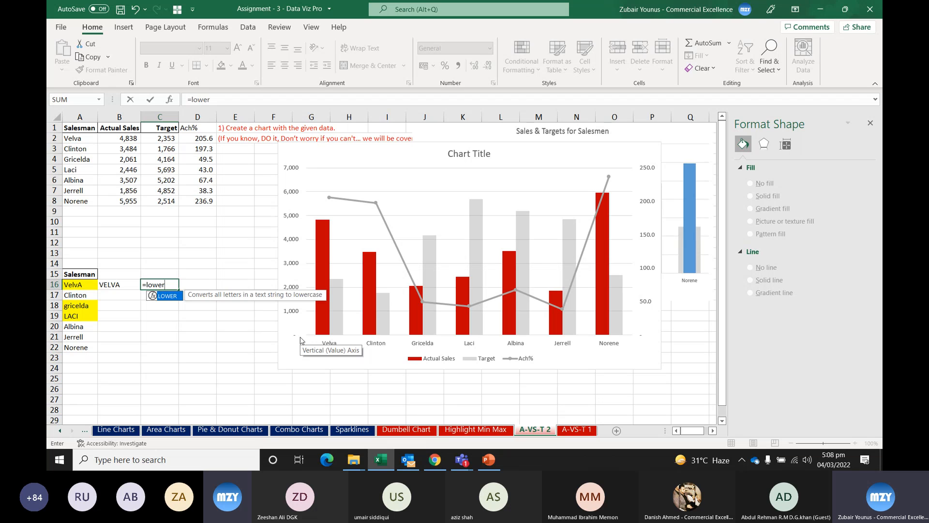
key(Tab)
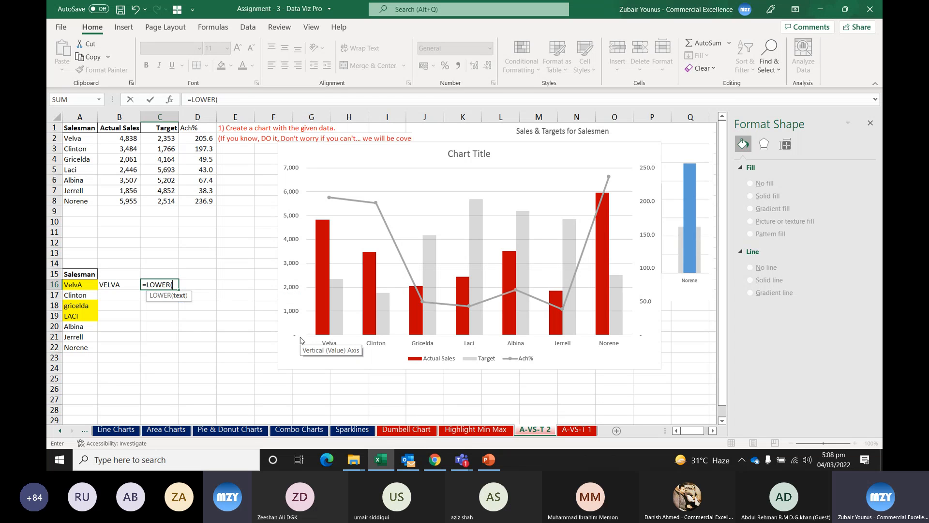
click(113, 285)
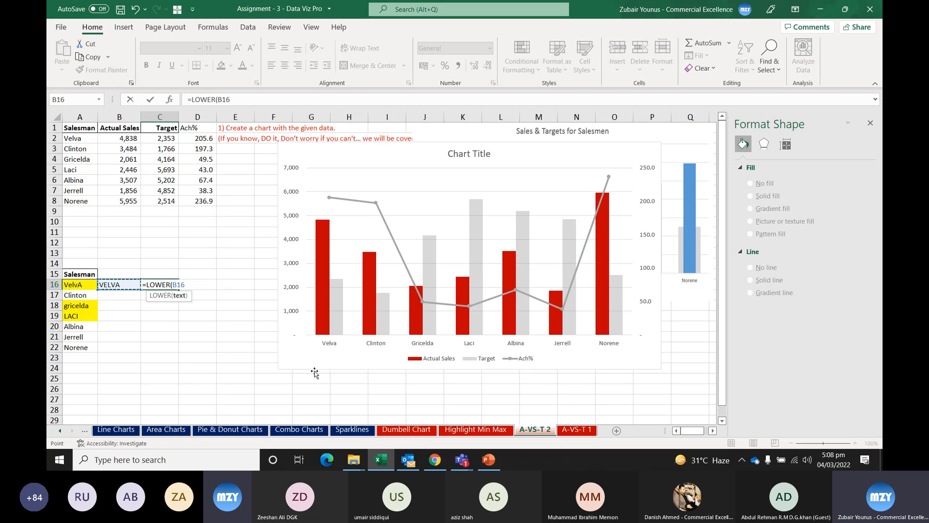
key(Return)
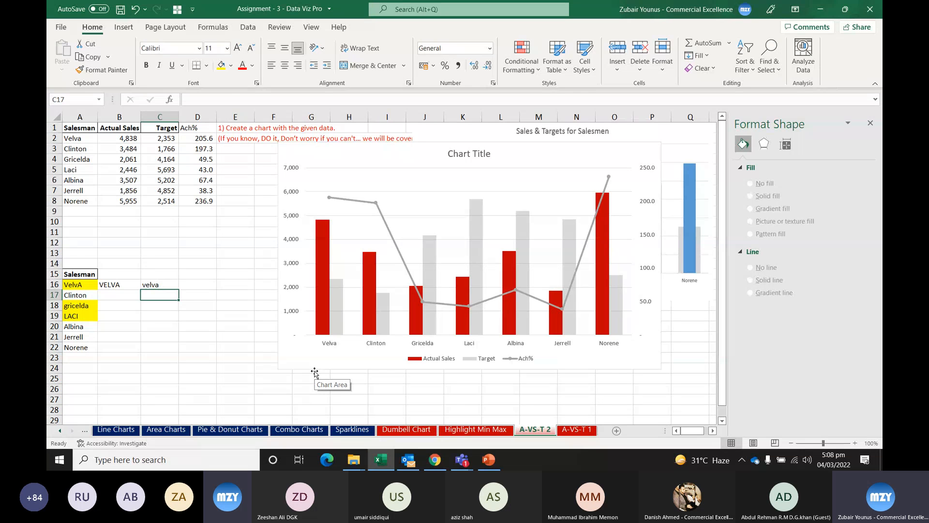
Step: Enter =PROPER(C16) in D16 to convert the name to proper case
key(Up)
key(Right)
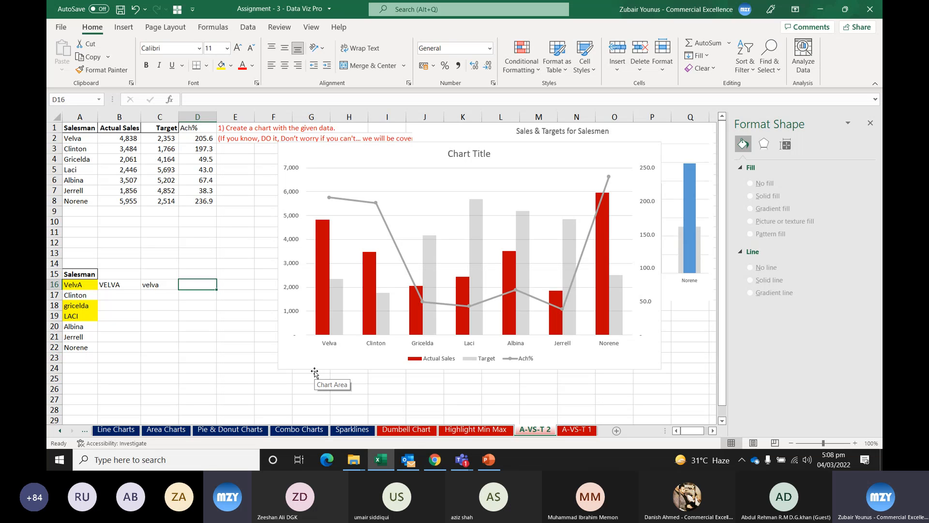
text(=)
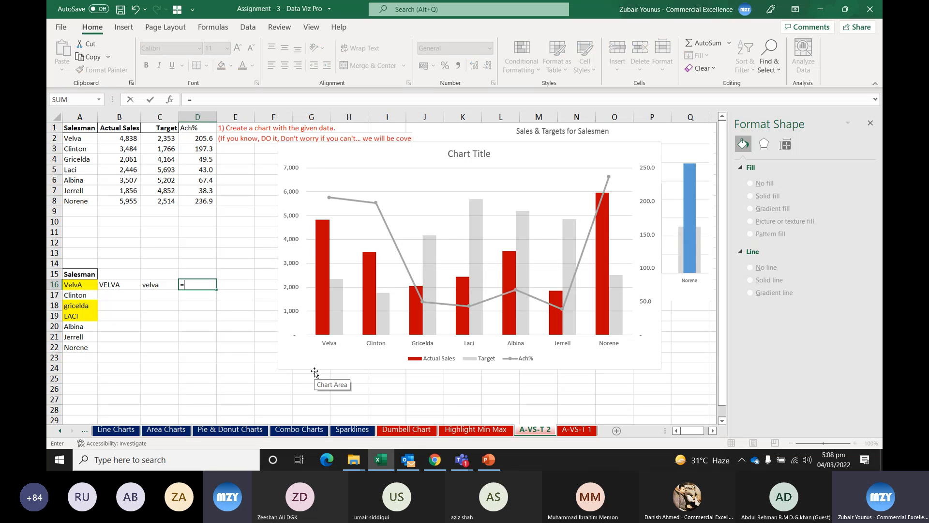
text(proper)
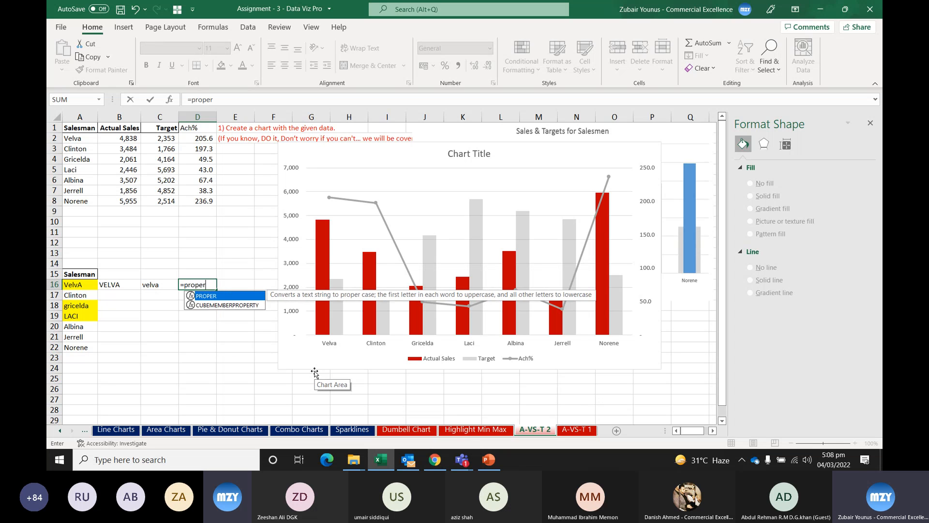
key(Tab)
key(Left)
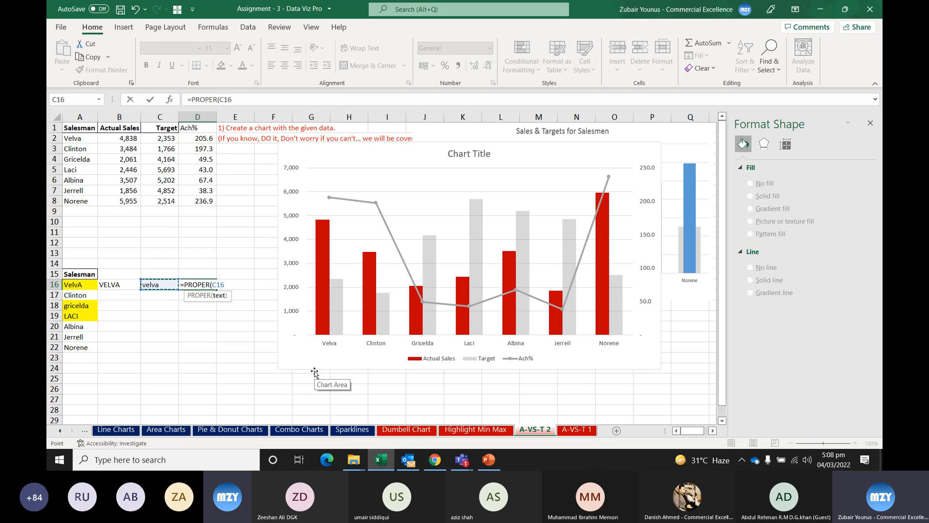
text())
key(Return)
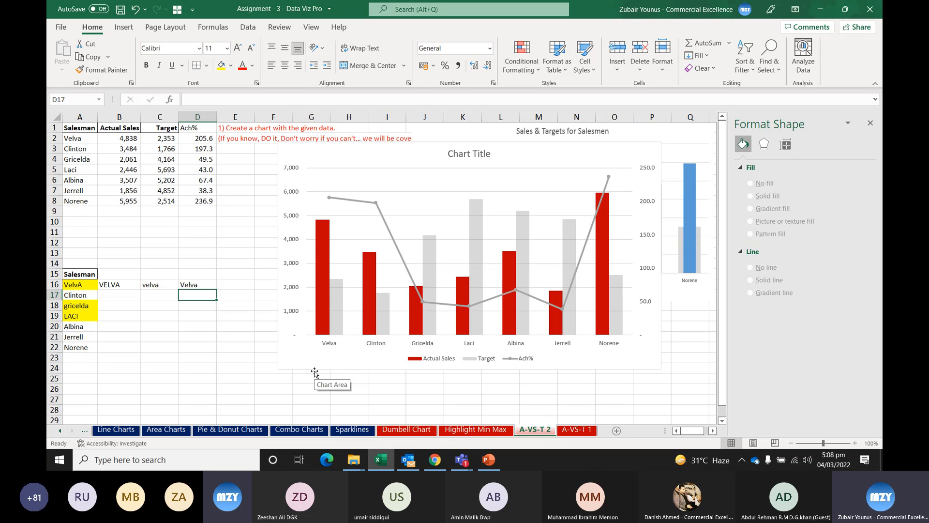
Step: Replace the formula in C16 with the text "velva is nice GUY" and autofit column C's width
key(Up)
key(Left)
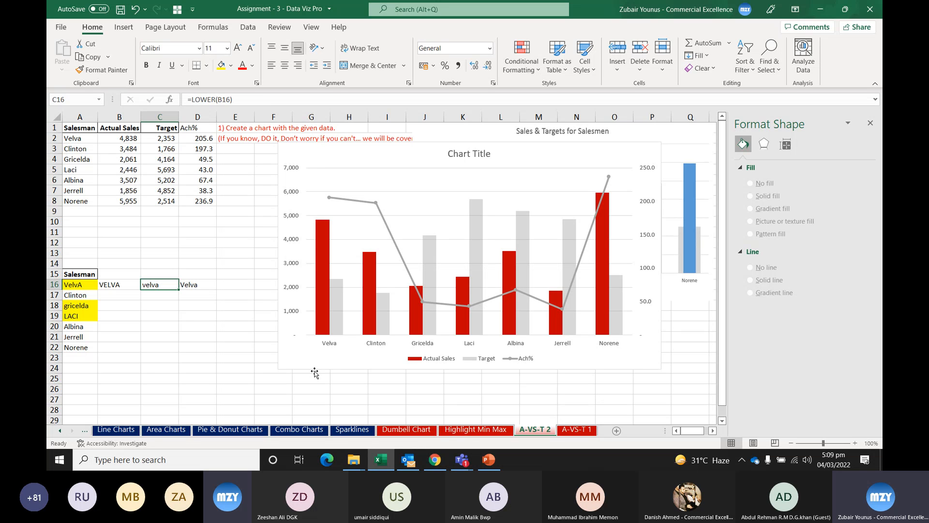
text(velva is nice GUY)
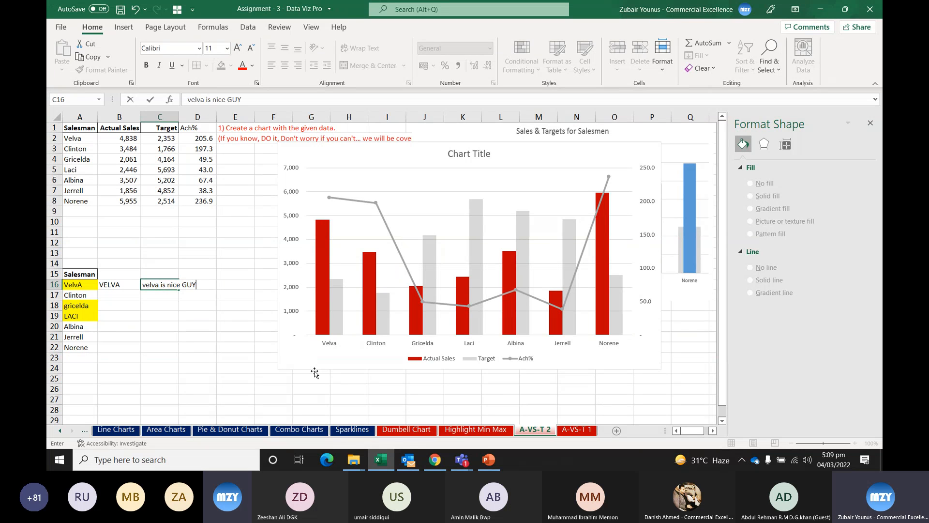
key(Return)
double_click(178, 117)
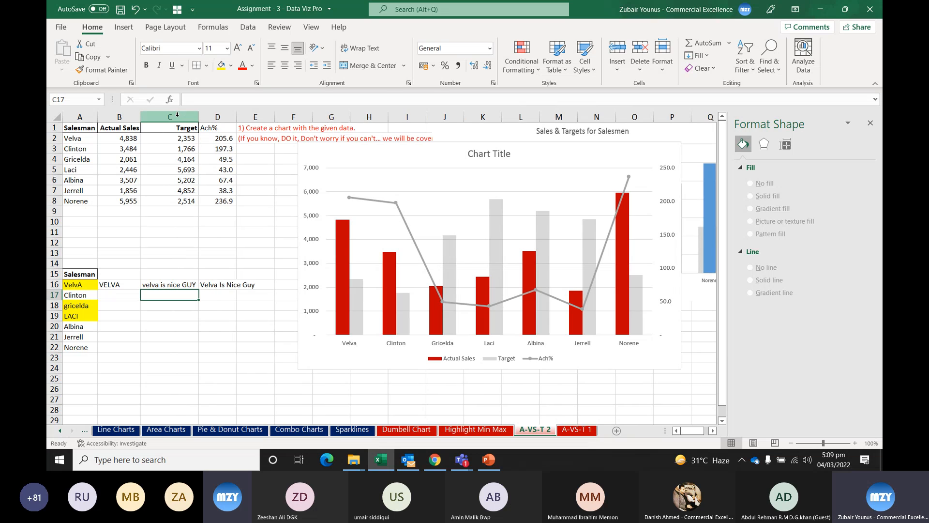
Step: Compare the PROPER formula in D16 with its source text in C16 and the UPPER formula in B16
click(222, 285)
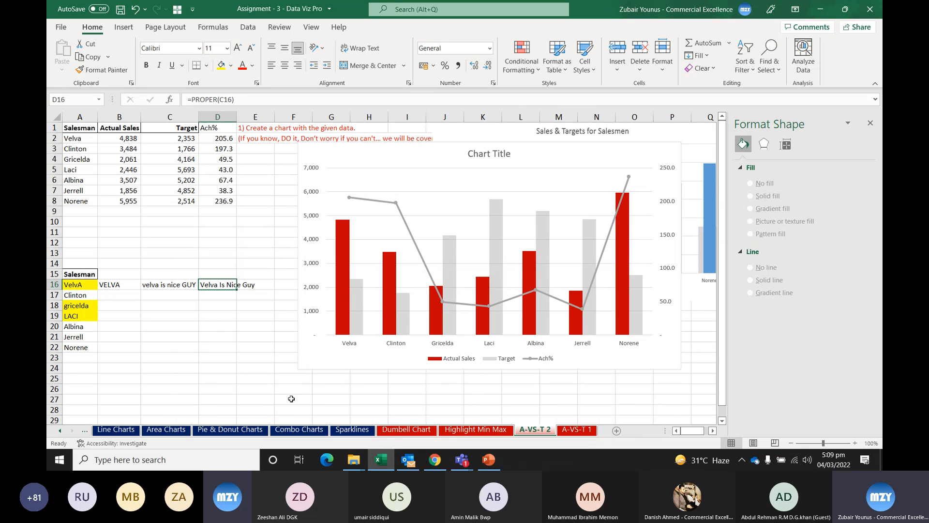
click(175, 284)
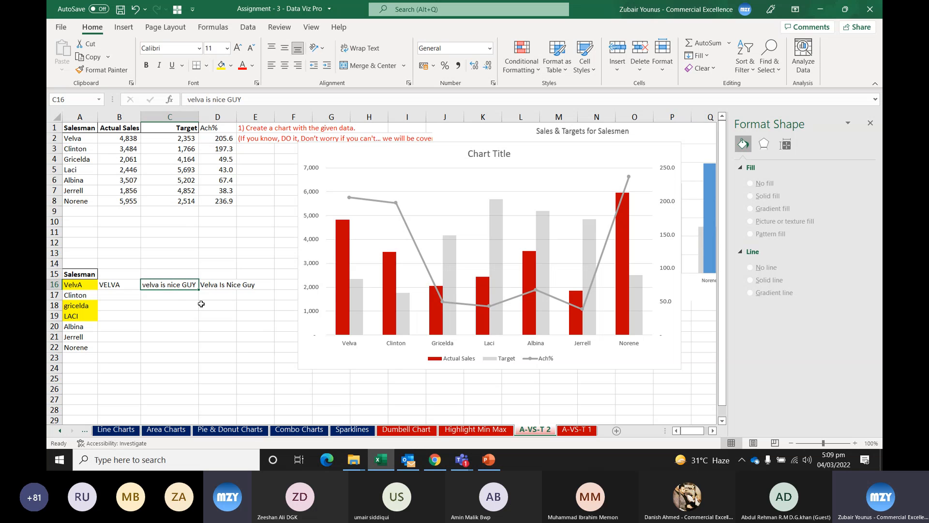
click(216, 283)
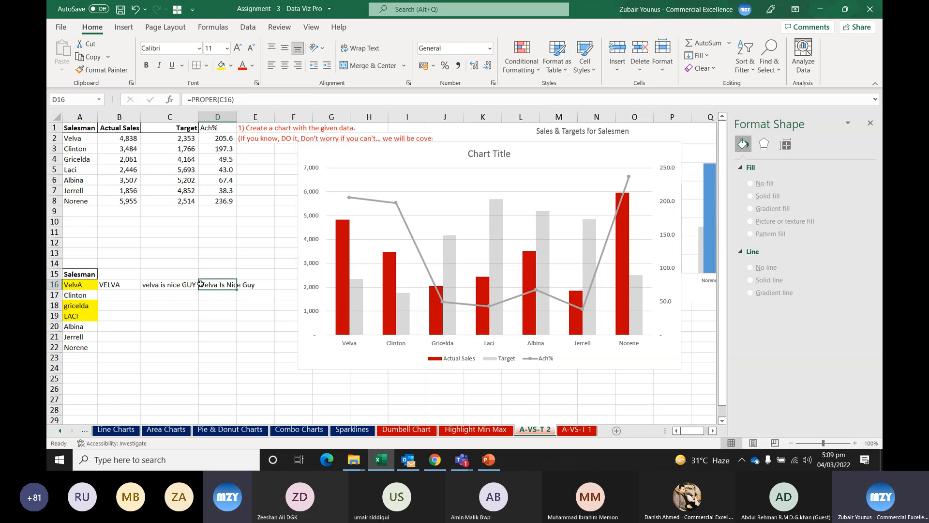
click(222, 293)
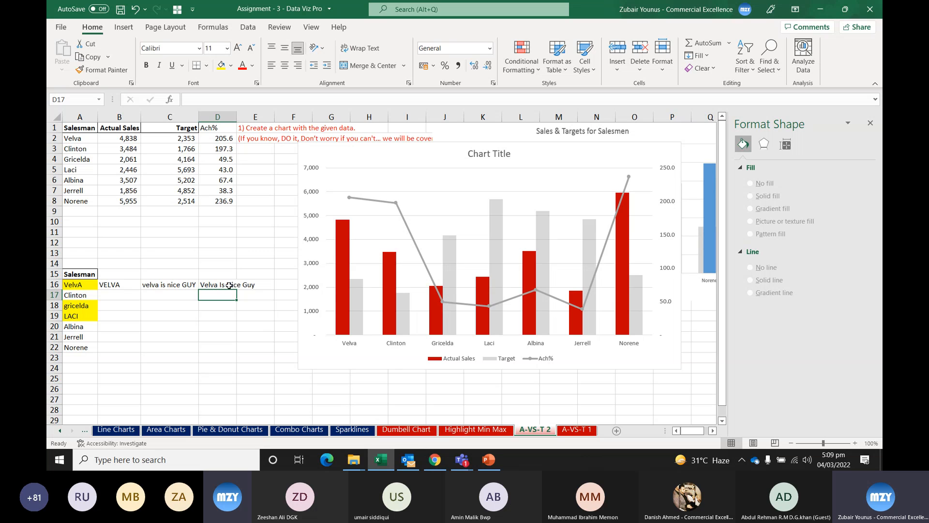
click(112, 289)
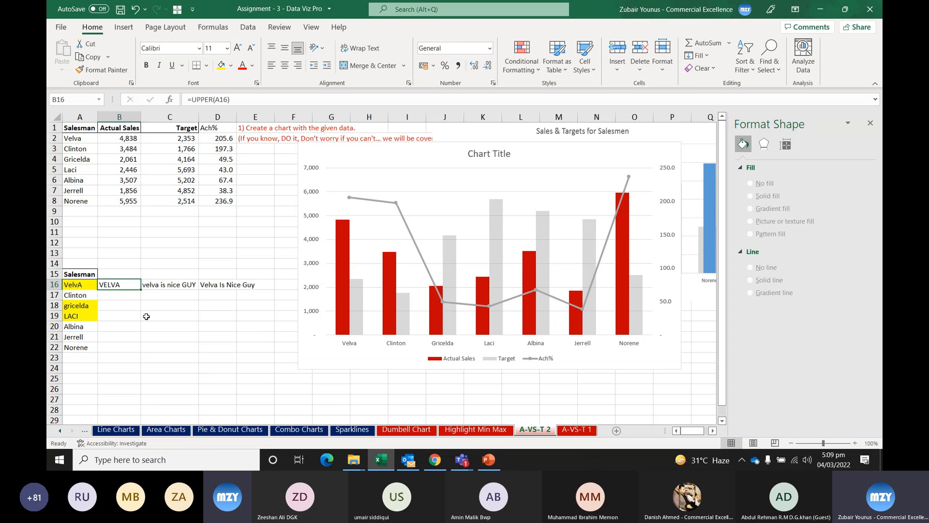
click(167, 289)
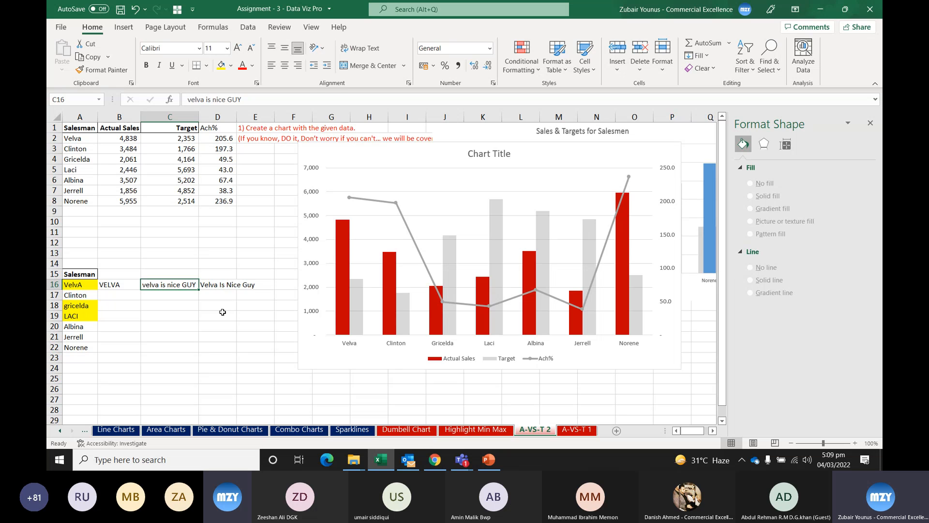
click(220, 297)
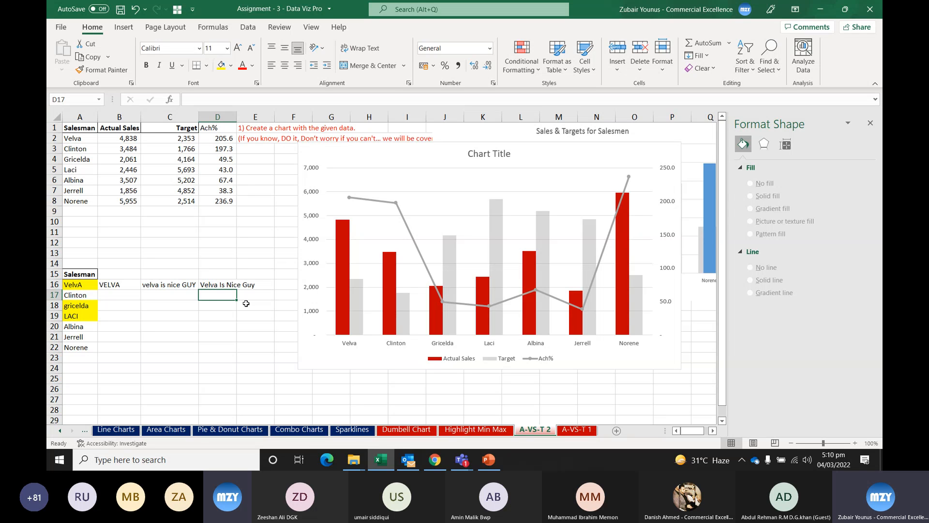
click(80, 287)
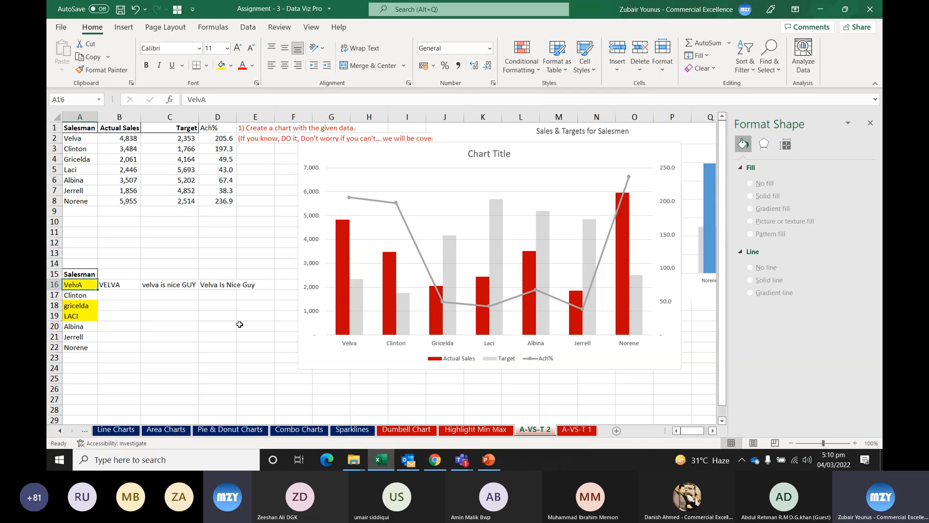
key(shift+F3)
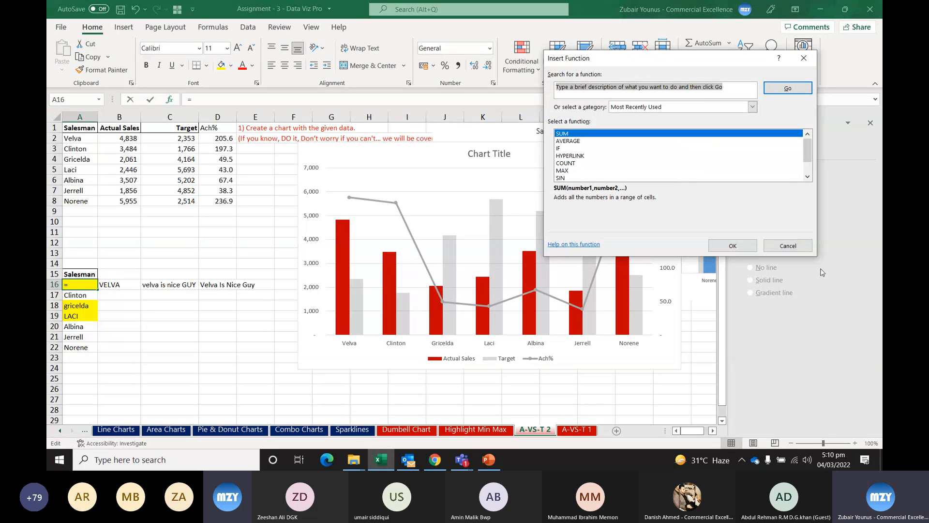
click(787, 251)
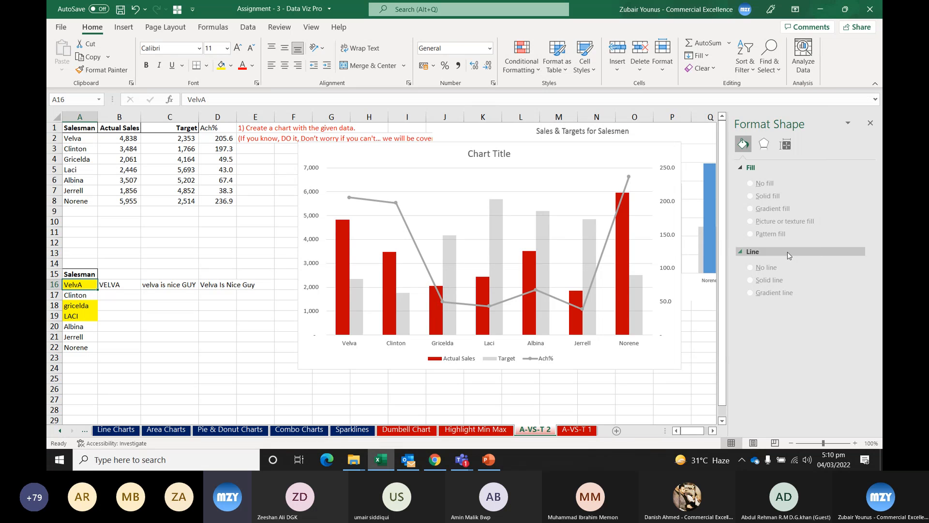
key(shift+F3)
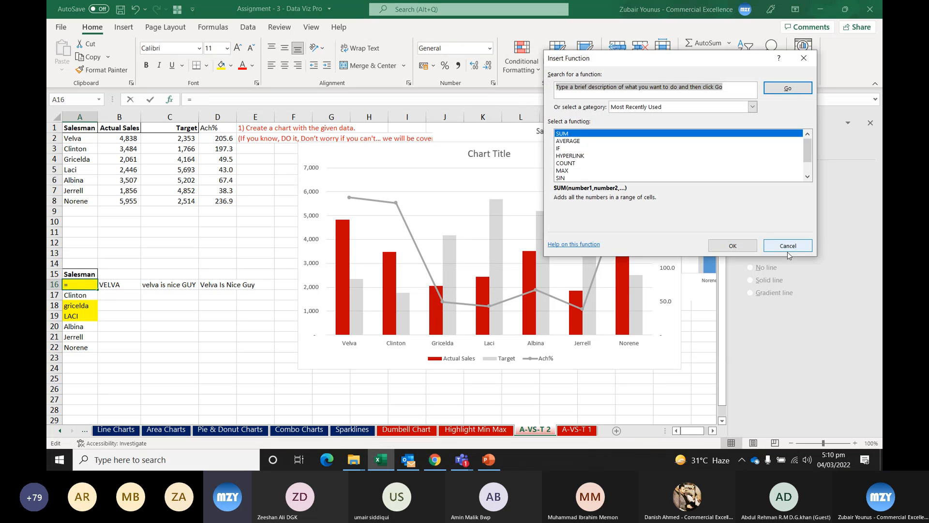
click(788, 251)
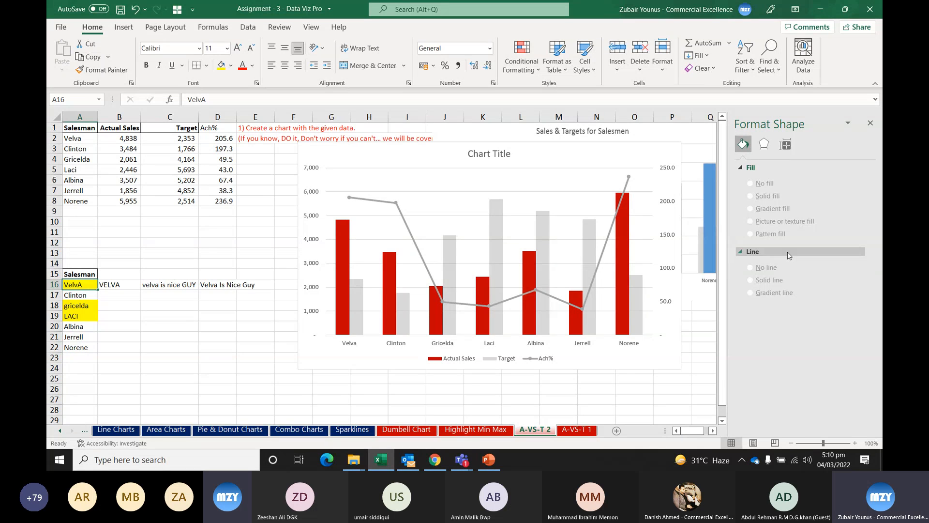
Step: Switch to the Teams meeting and look through the participants list for attendees with raised hands
click(827, 9)
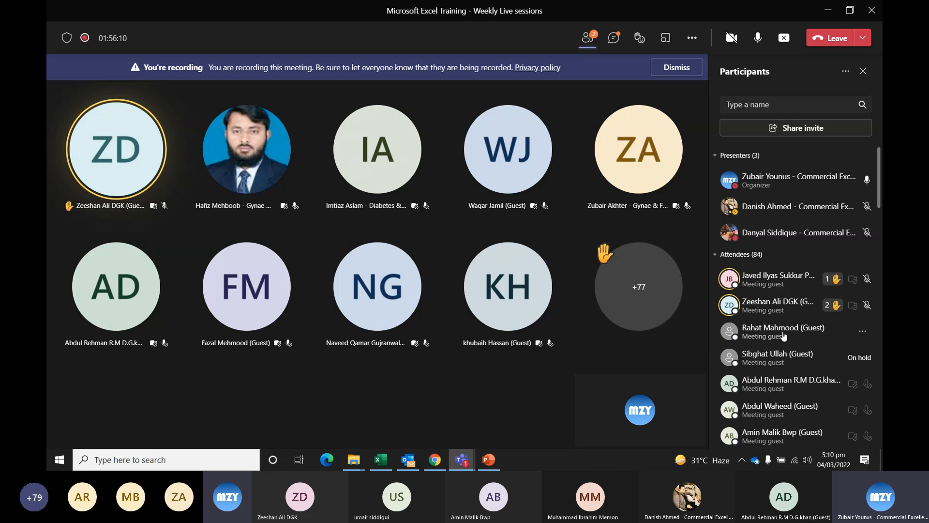
scroll(821, 362, down, 5)
scroll(822, 361, up, 5)
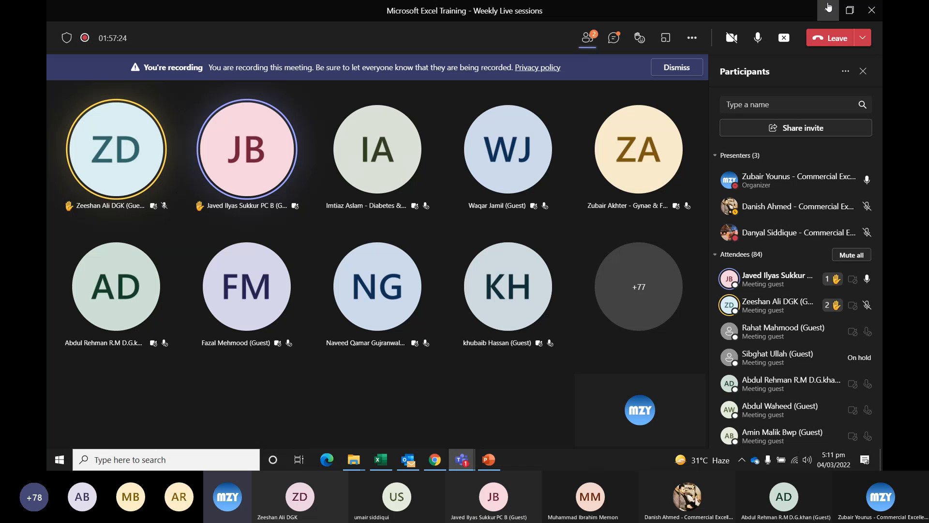
Step: Open the Assignment-Module-2 workbook from the FF RM Training folder and go to its Raw data sheet
click(829, 8)
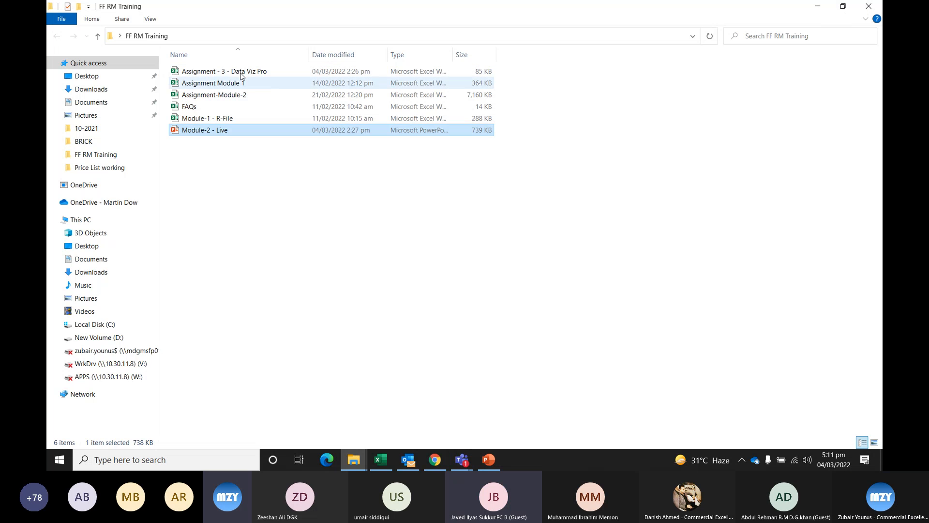
double_click(224, 96)
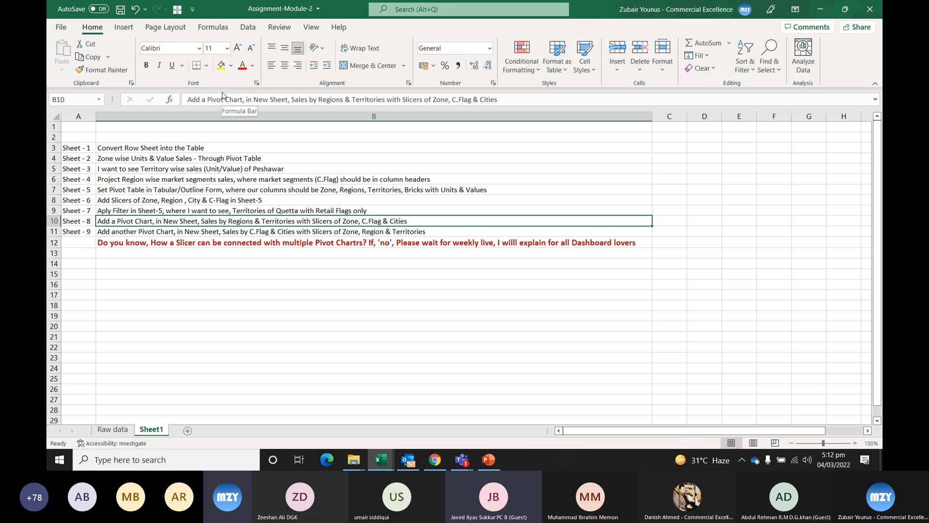
click(112, 429)
Step: Insert a PivotTable on a new worksheet from the Raw data range A1:N80419
click(123, 27)
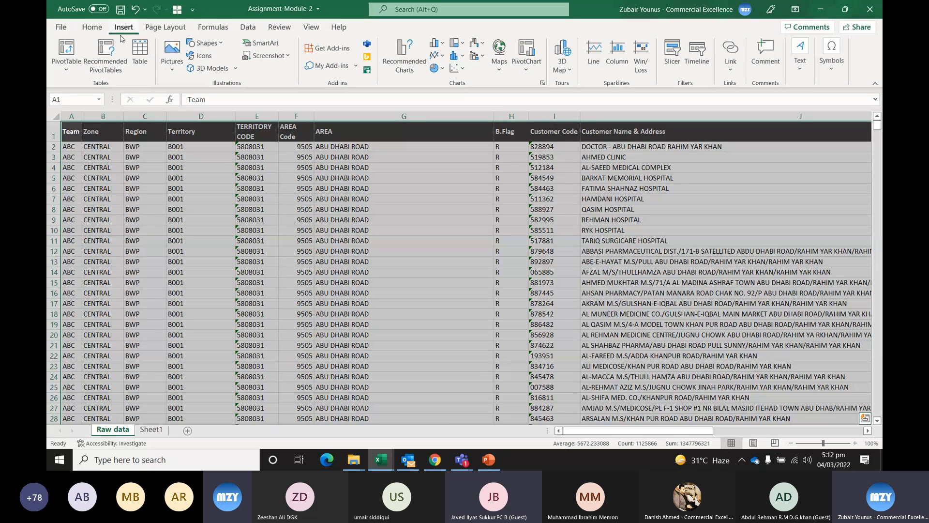
click(73, 47)
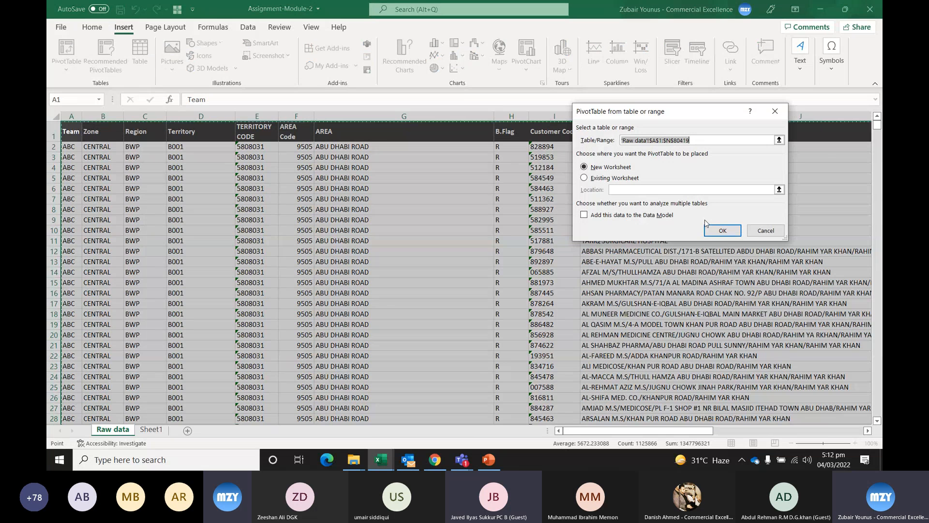
click(723, 231)
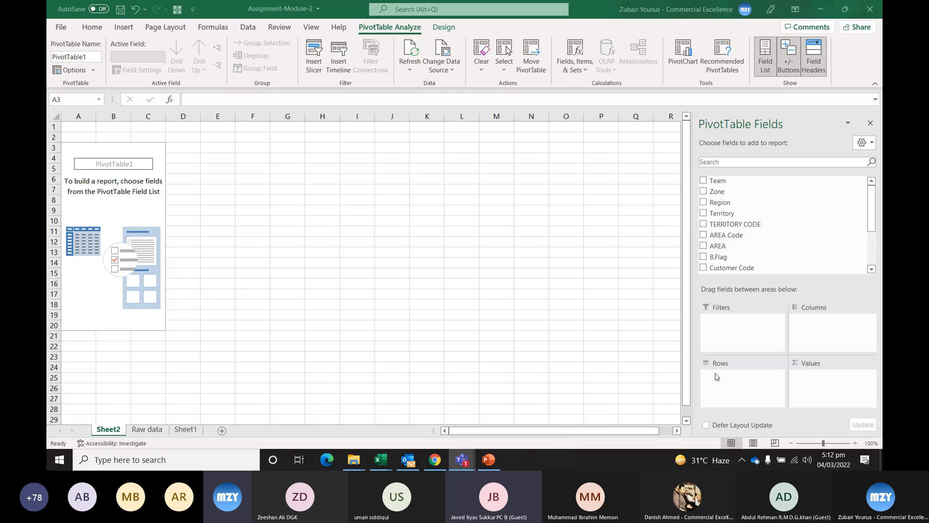
click(68, 150)
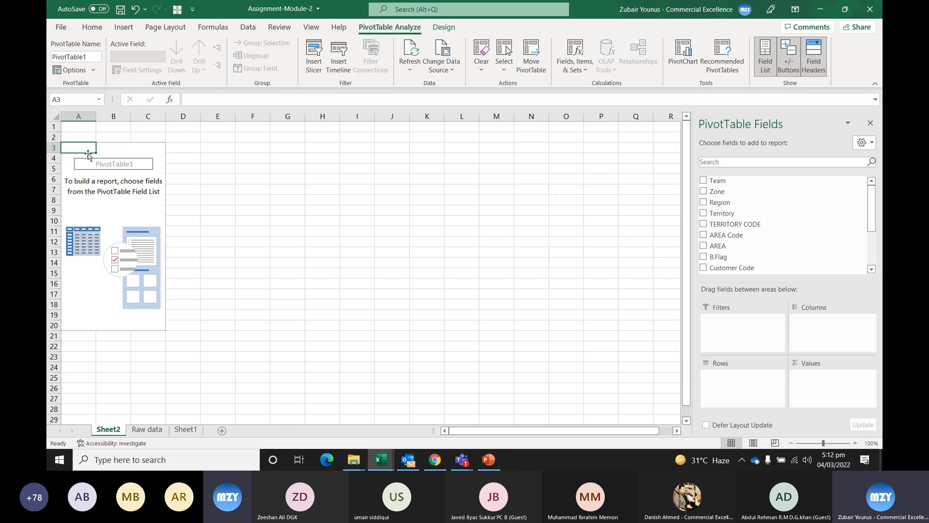
mouse_move(872, 198)
mouse_down()
mouse_move(882, 242)
mouse_move(873, 186)
mouse_up()
Step: Examine the Raw data columns from Region and Territory through Area, B.Flag and customer details to Units Sold and Value
click(136, 430)
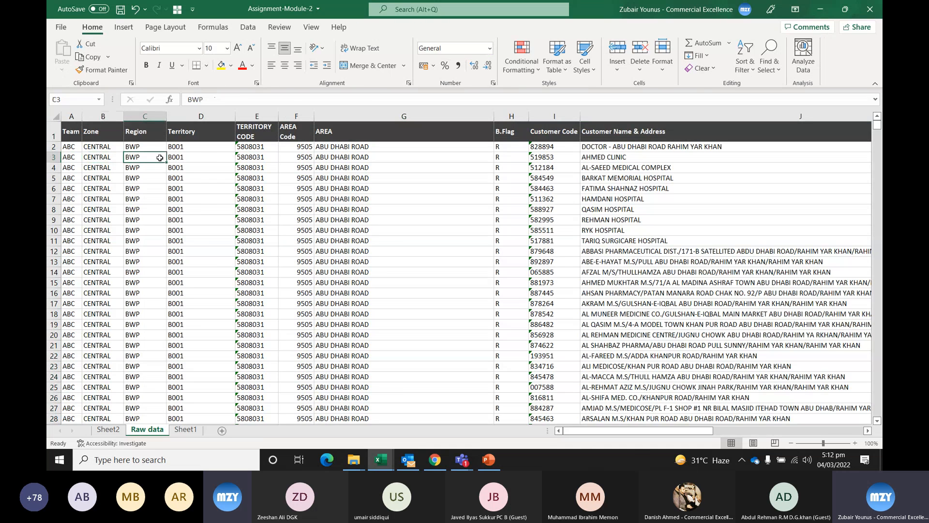
click(202, 157)
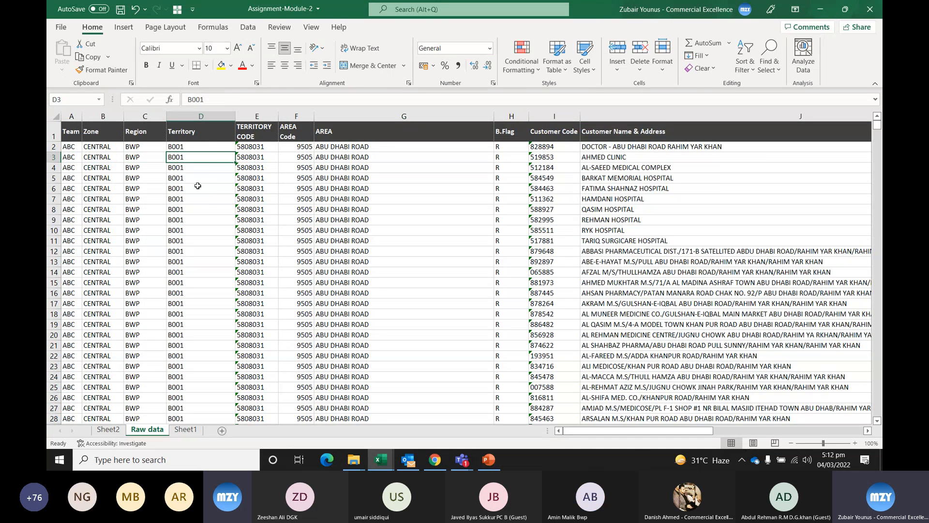
click(263, 179)
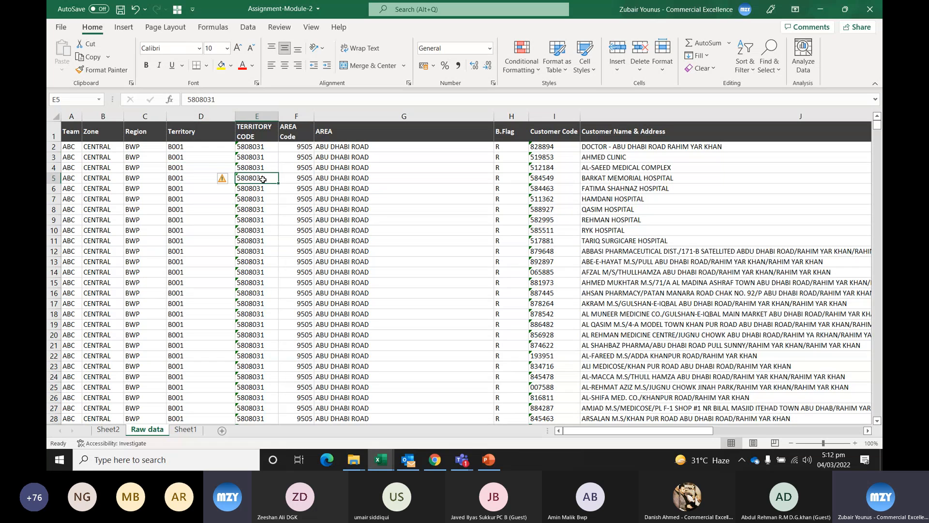
key(Right)
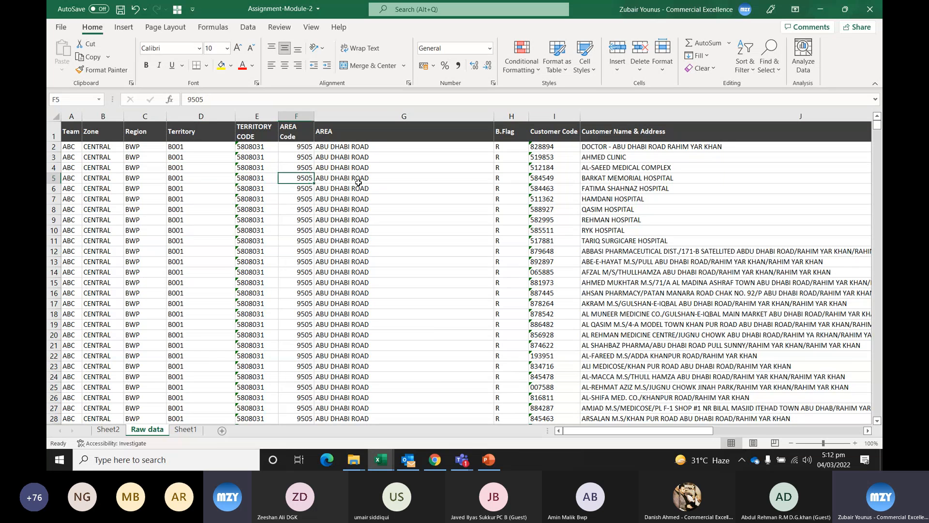
click(358, 182)
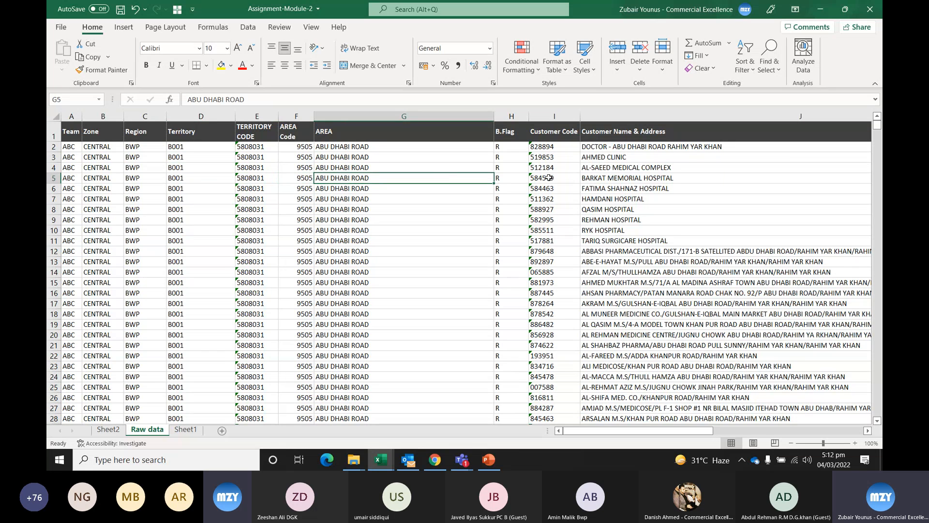
key(Right)
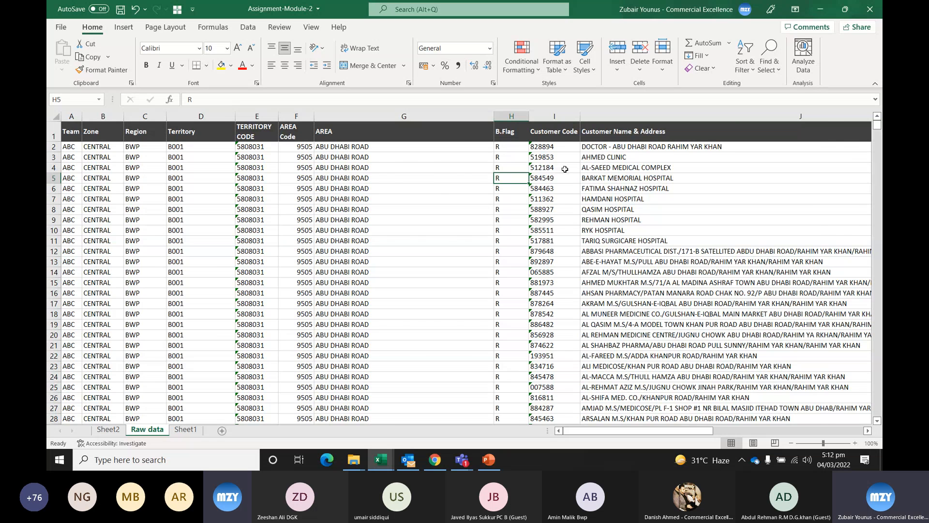
click(565, 169)
scroll(813, 417, right, 5)
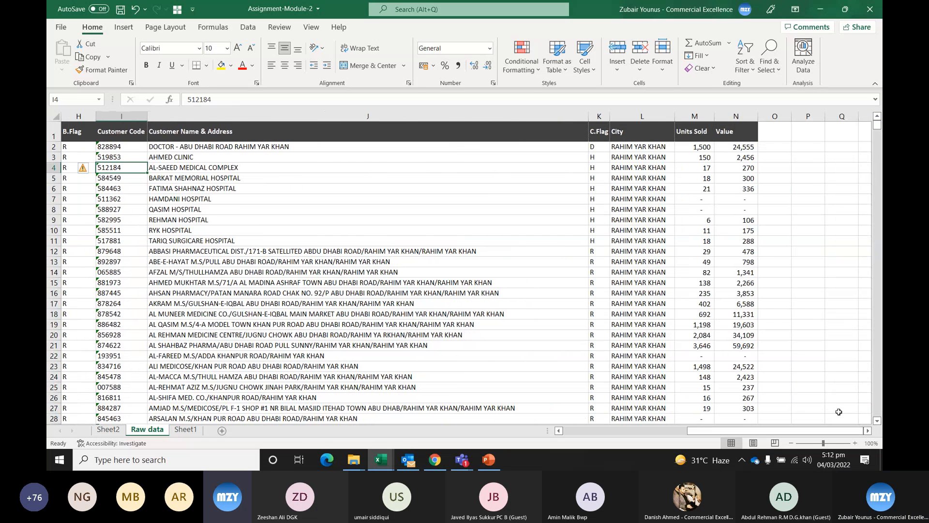
click(288, 201)
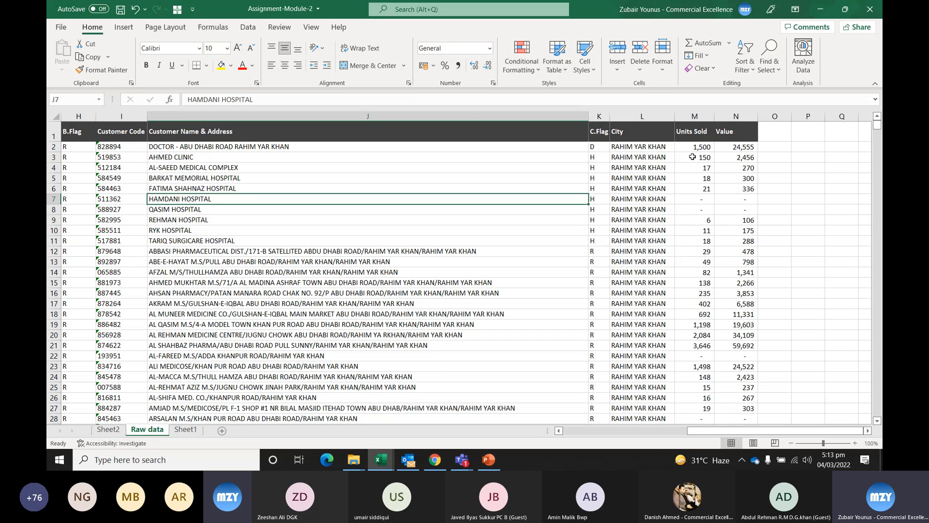
drag(696, 157, 734, 159)
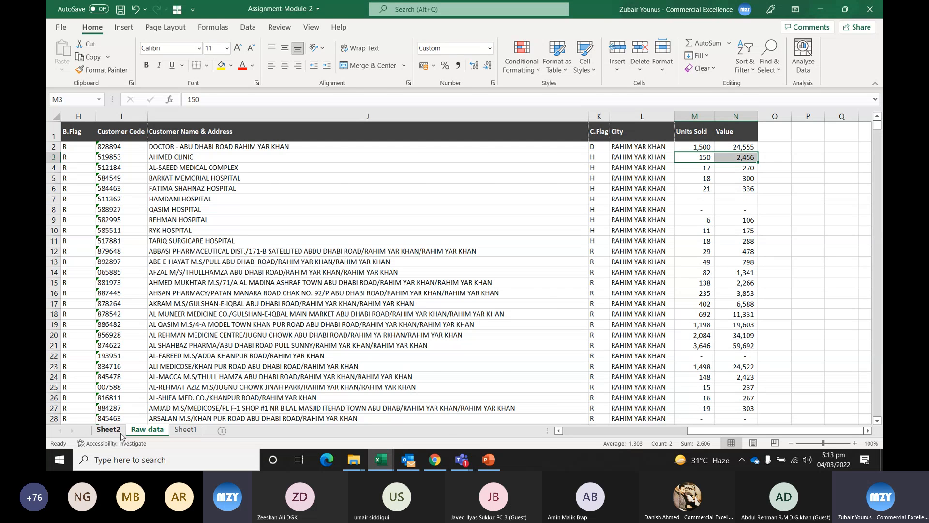
Step: Return to the PivotTable on Sheet2 and add the Zone field to its rows
click(108, 429)
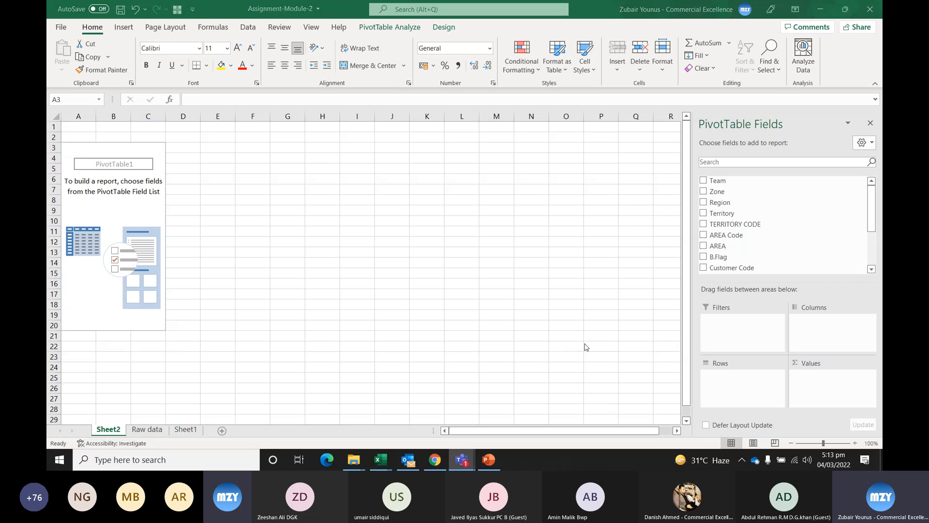
click(722, 183)
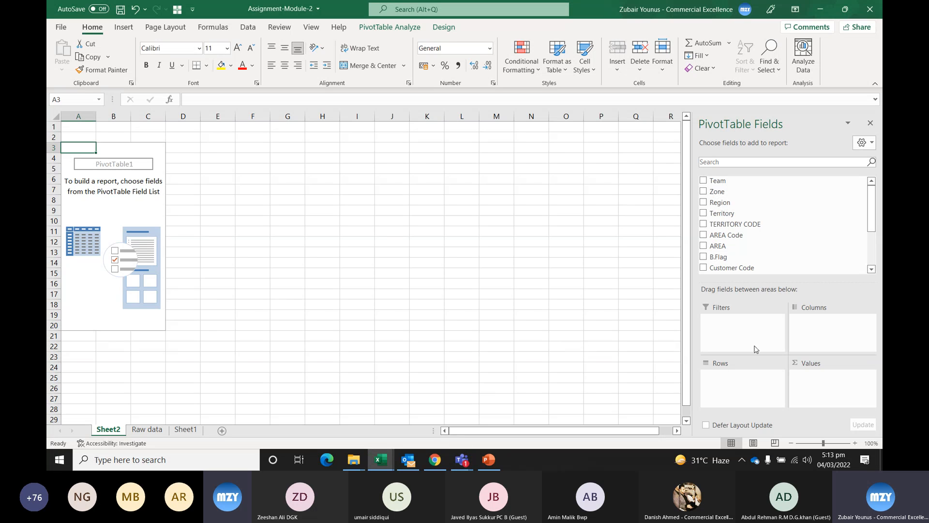
click(737, 382)
drag(742, 181, 753, 375)
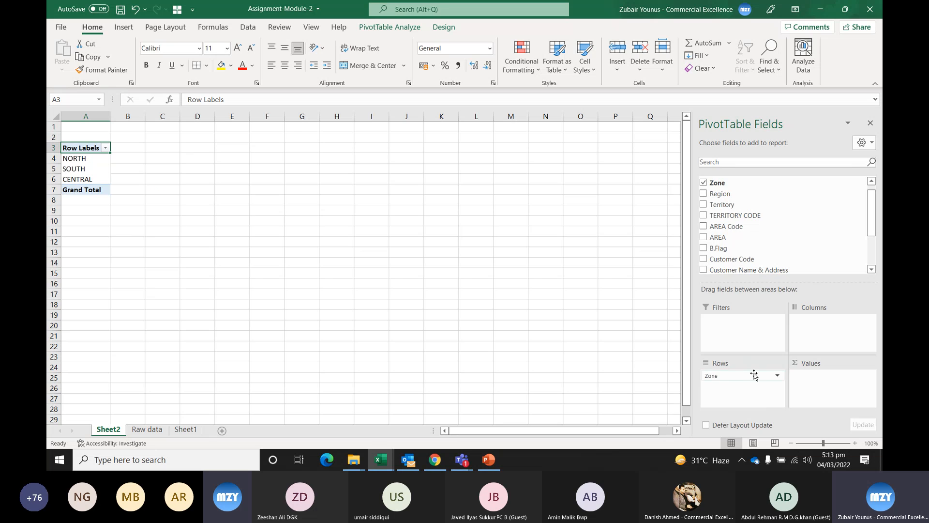
Step: Summarize Units Sold and Value by Zone in the PivotTable, trying Region in the columns and then removing it
drag(719, 193, 803, 325)
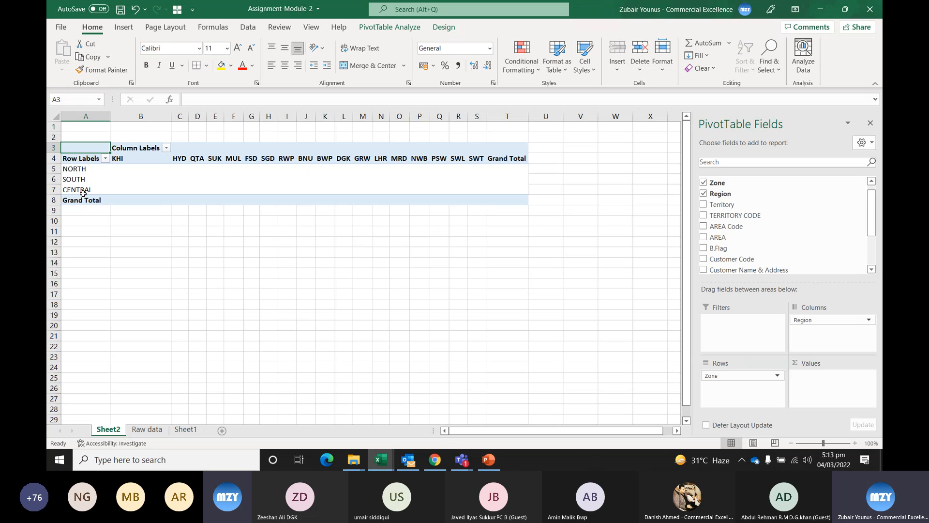
scroll(818, 217, down, 2)
scroll(831, 229, down, 1)
drag(731, 246, 815, 379)
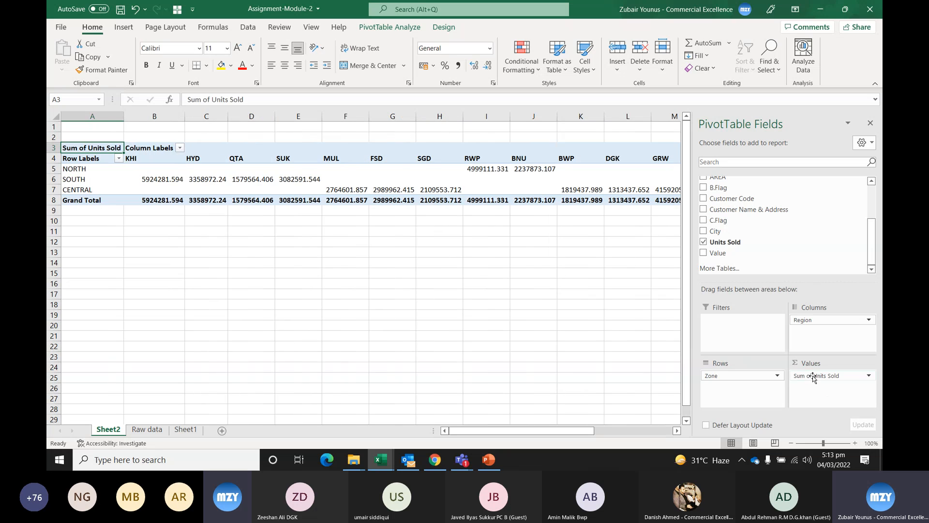
drag(718, 253, 828, 382)
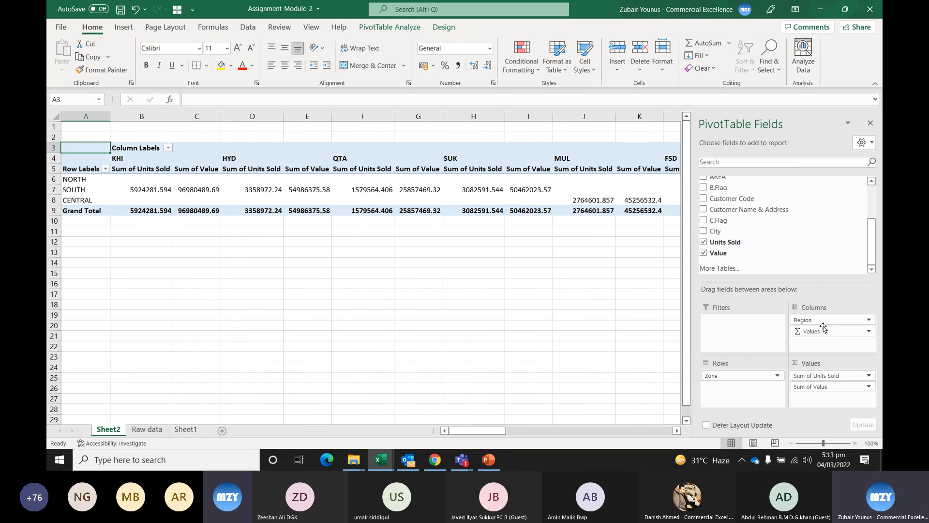
drag(830, 321, 783, 197)
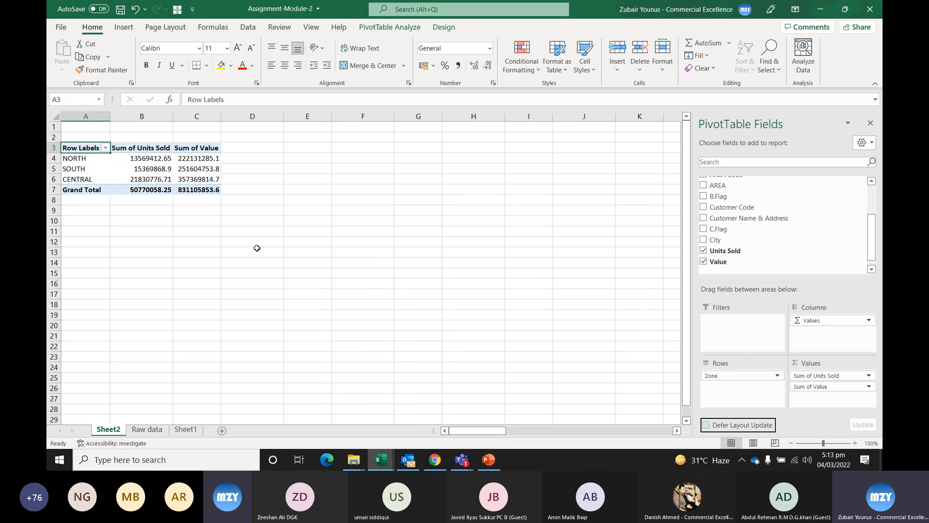
drag(170, 163, 203, 190)
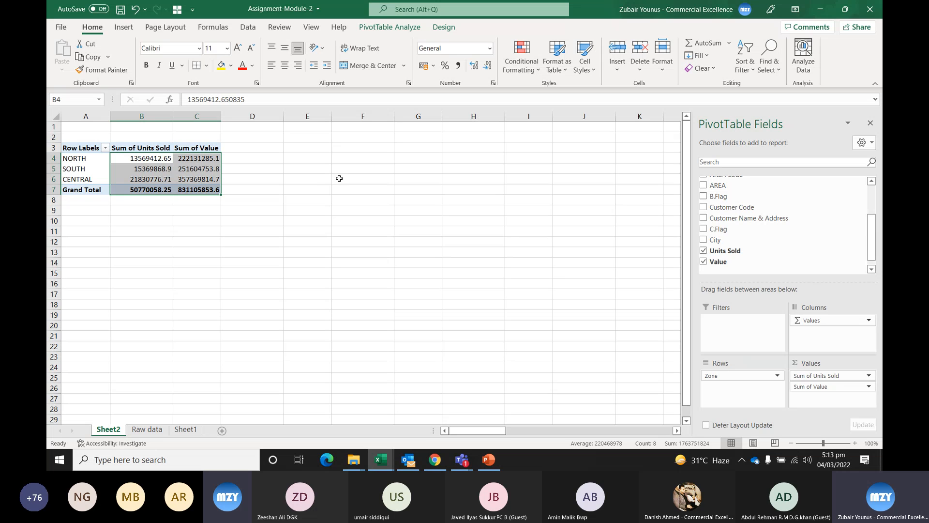
Step: Add the Region and Territory fields to the PivotTable rows below Zone
scroll(735, 217, up, 2)
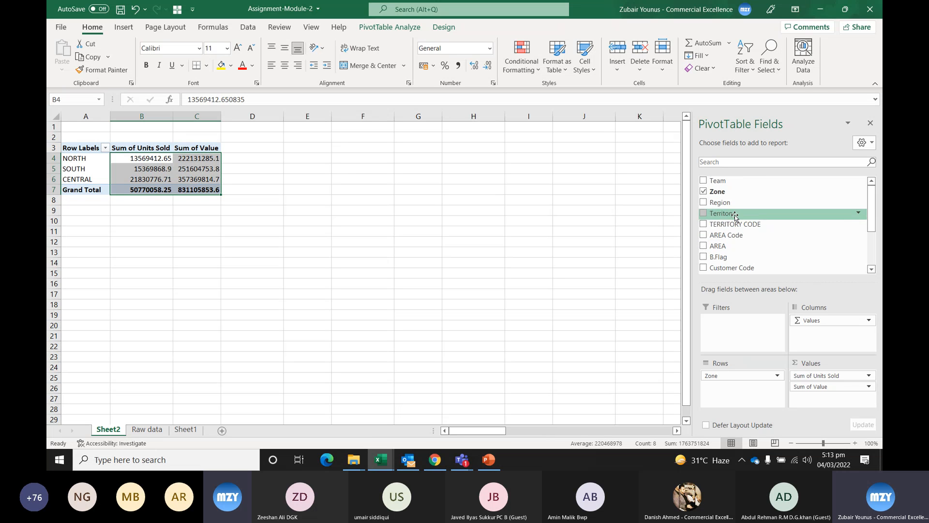
click(720, 203)
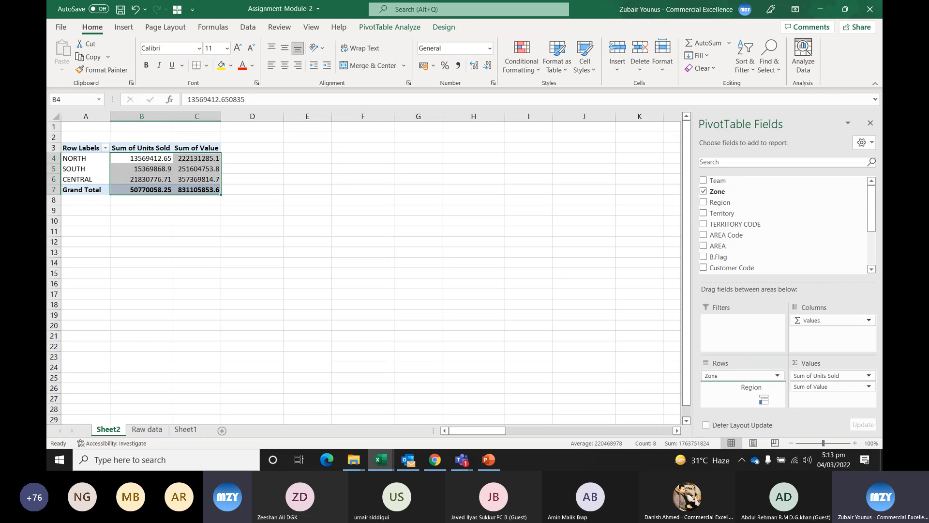
click(720, 215)
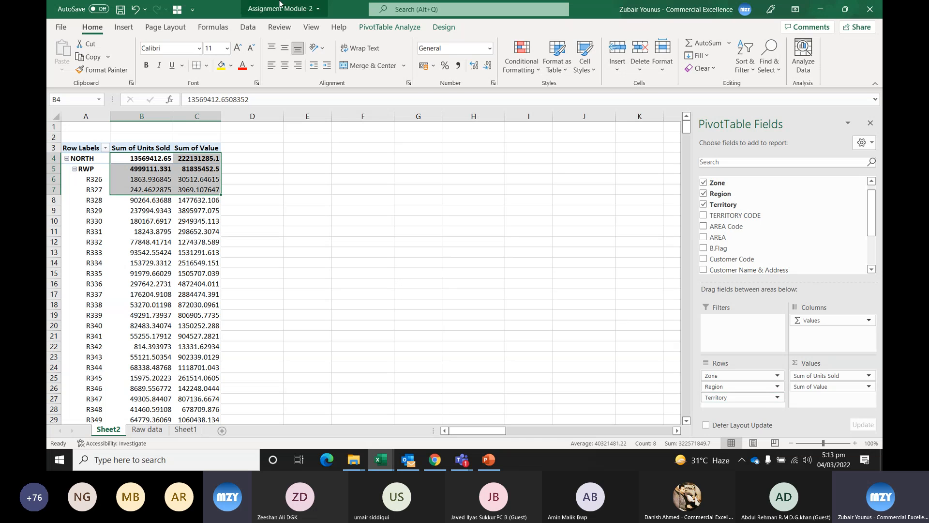
Step: Set the PivotTable report layout to tabular form with all item labels repeated, and turn off subtotals
click(420, 28)
click(443, 28)
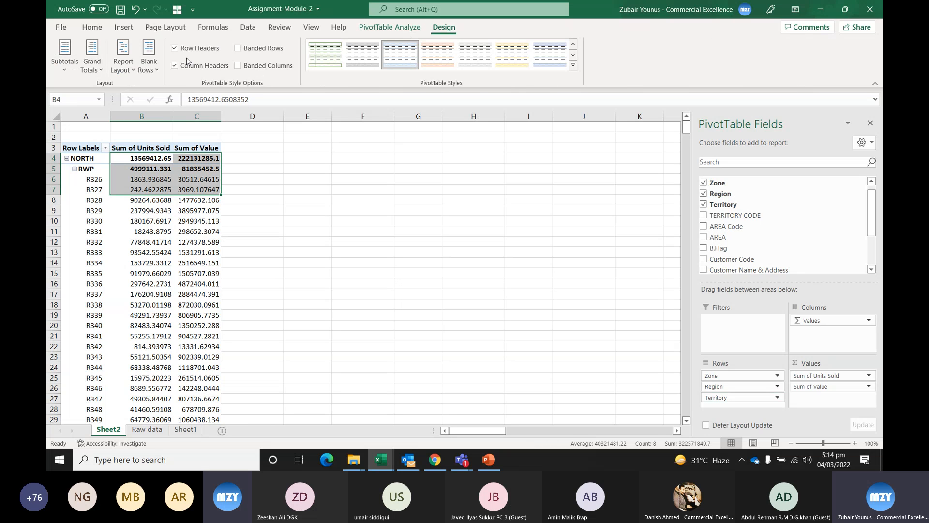
click(124, 57)
click(160, 161)
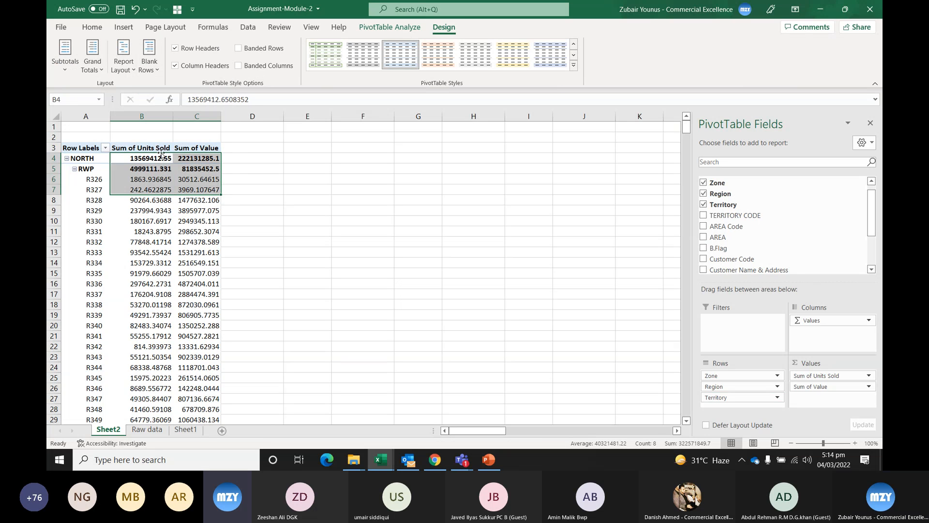
click(129, 58)
click(160, 143)
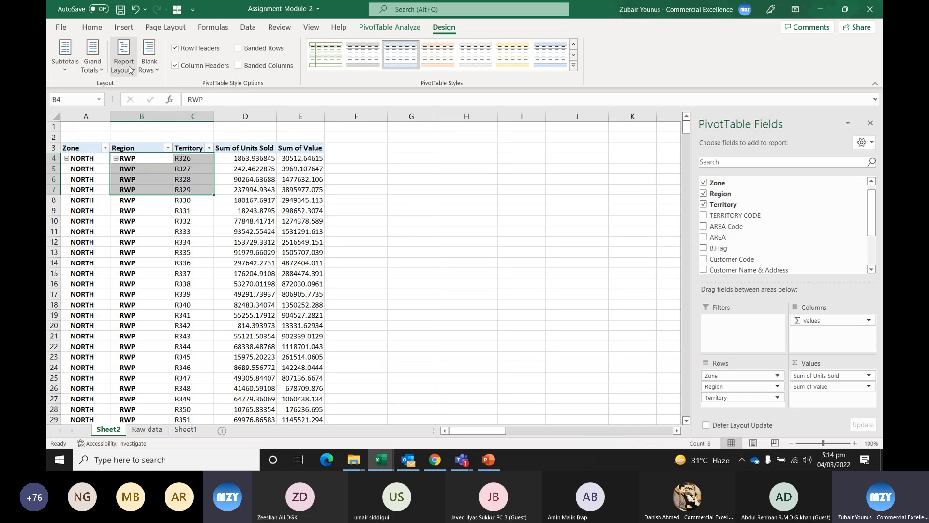
click(65, 54)
click(109, 101)
click(193, 200)
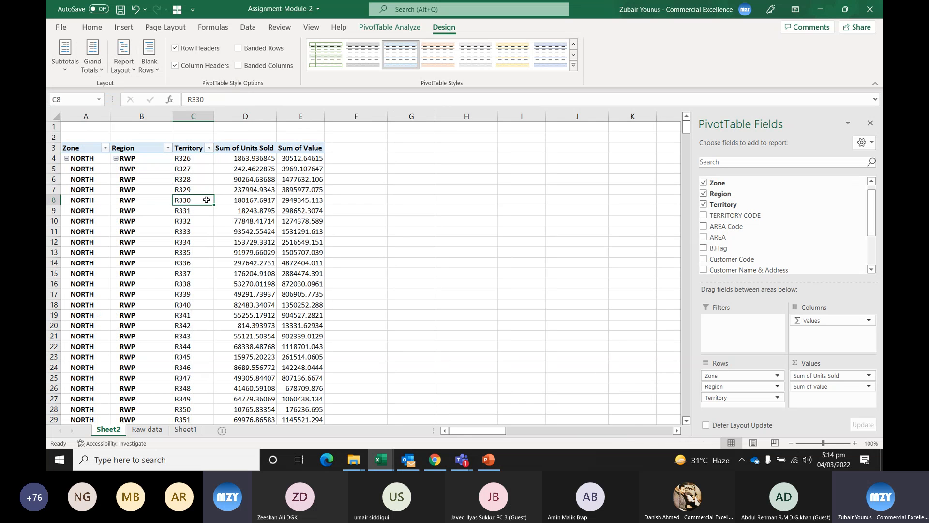
Step: Copy the whole PivotTable from its Zone header and paste it as values from cell A2 of a new worksheet, undoing a regular paste first
click(91, 147)
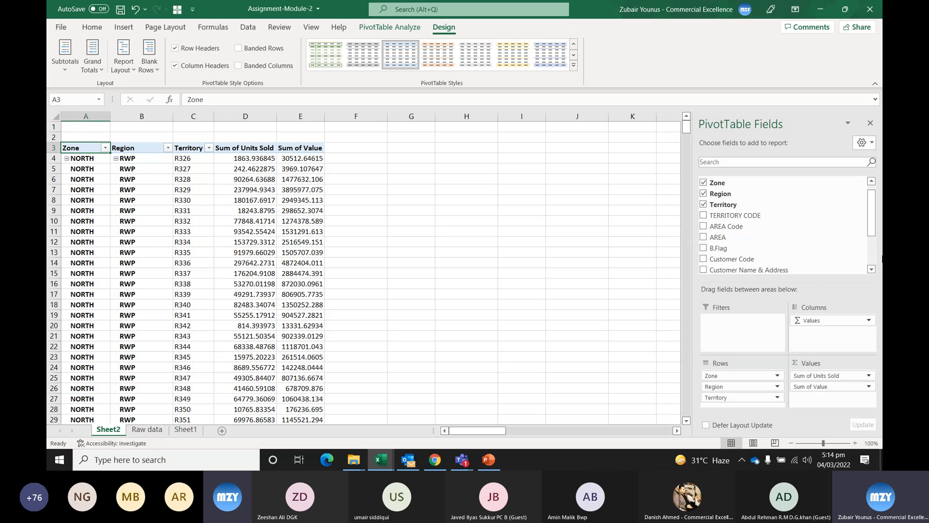
key(ctrl+shift+Right)
key(ctrl+shift+Down)
key(ctrl+c)
click(221, 430)
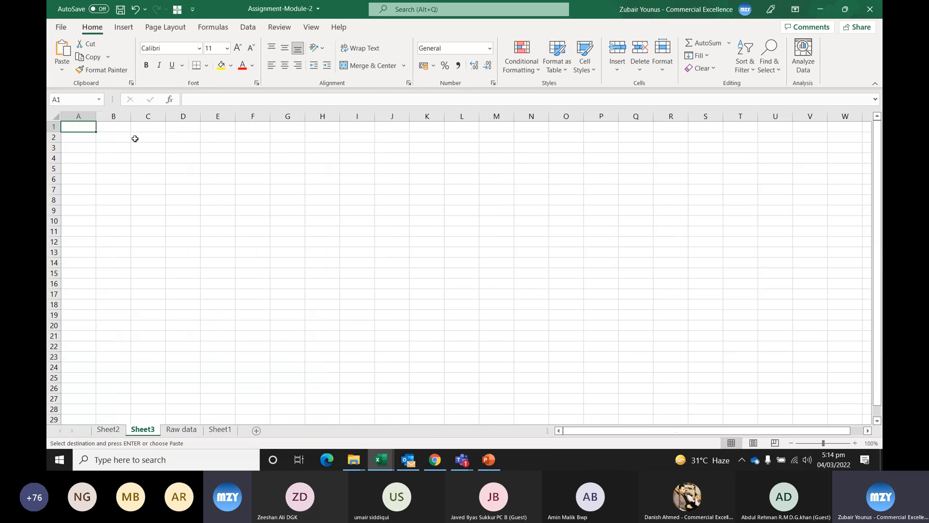
click(69, 140)
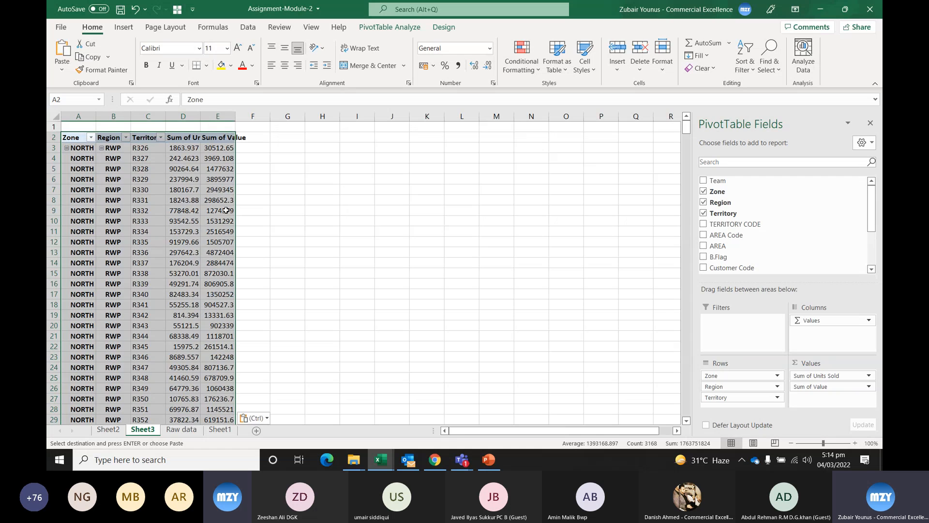
key(ctrl+z)
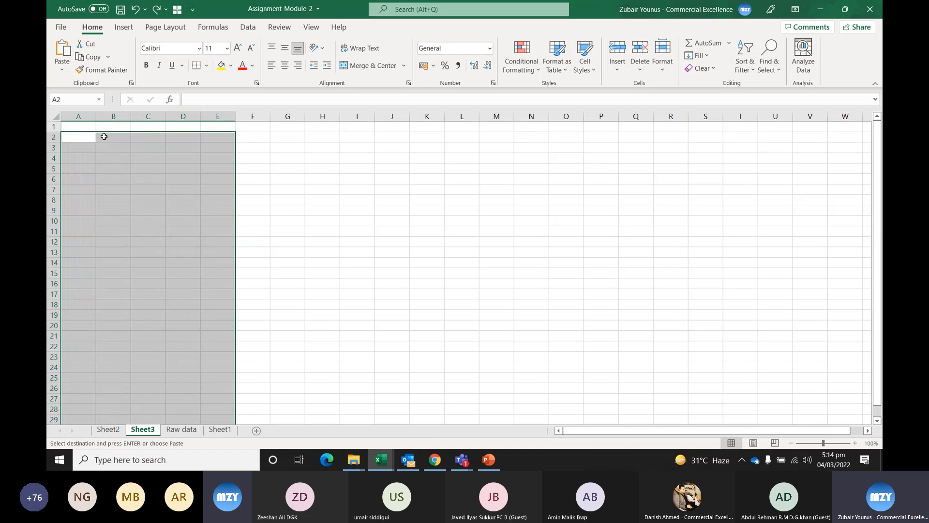
right_click(92, 137)
click(135, 193)
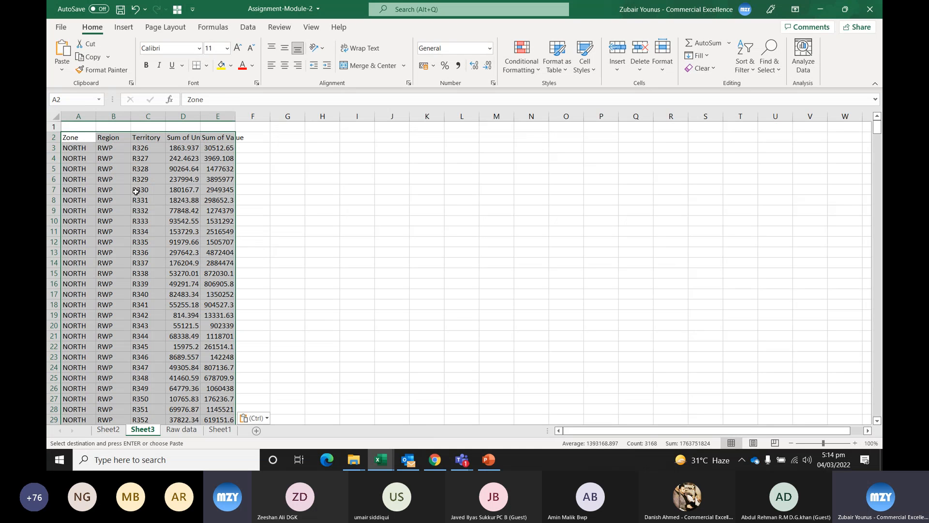
Step: Autofit all column widths on Sheet3 to their contents
click(169, 179)
click(56, 117)
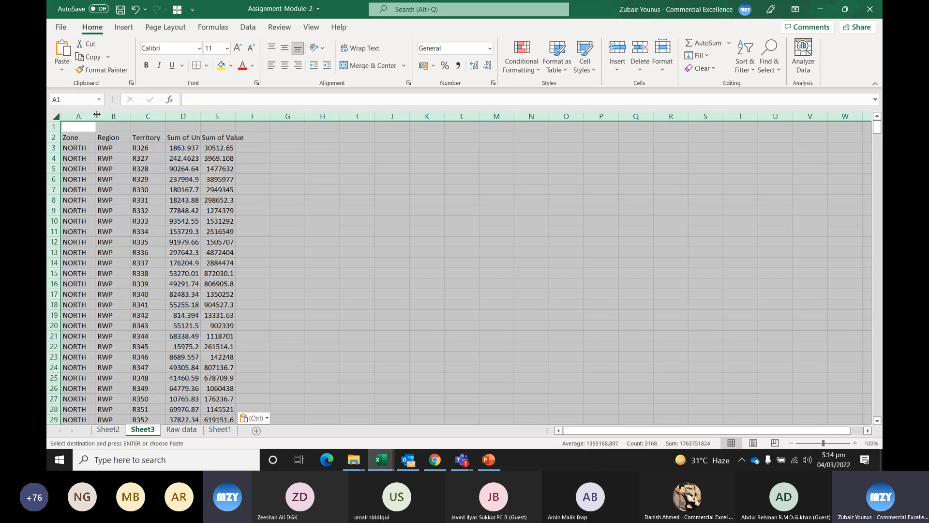
double_click(95, 117)
Step: Insert a PivotTable on a new worksheet from the pasted Sheet3 range A2:E635
click(96, 141)
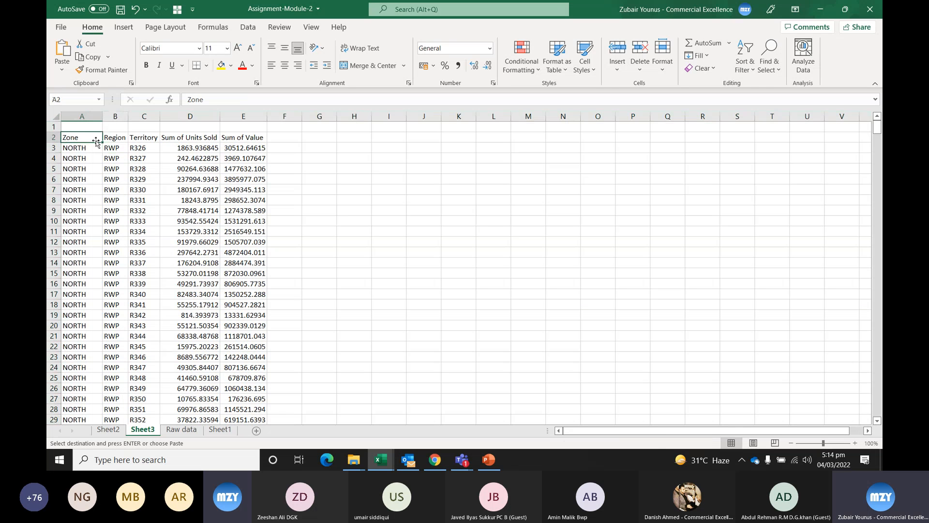
key(ctrl+shift+Right)
key(ctrl+shift+Down)
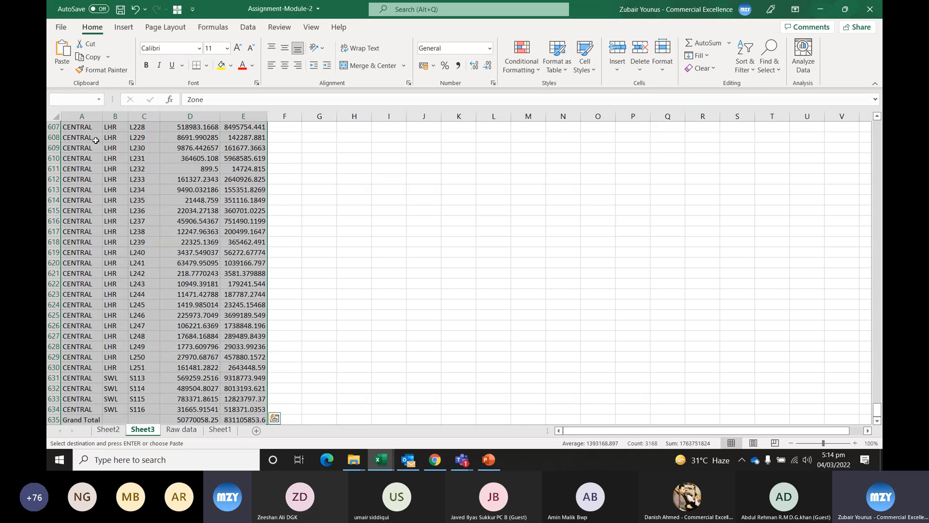
scroll(387, 286, up, 20)
scroll(390, 276, up, 20)
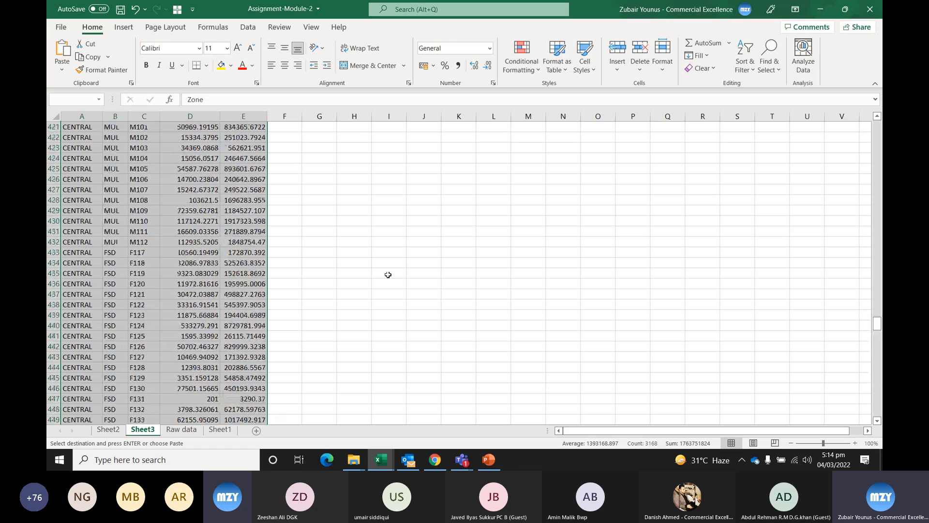
scroll(378, 229, up, 20)
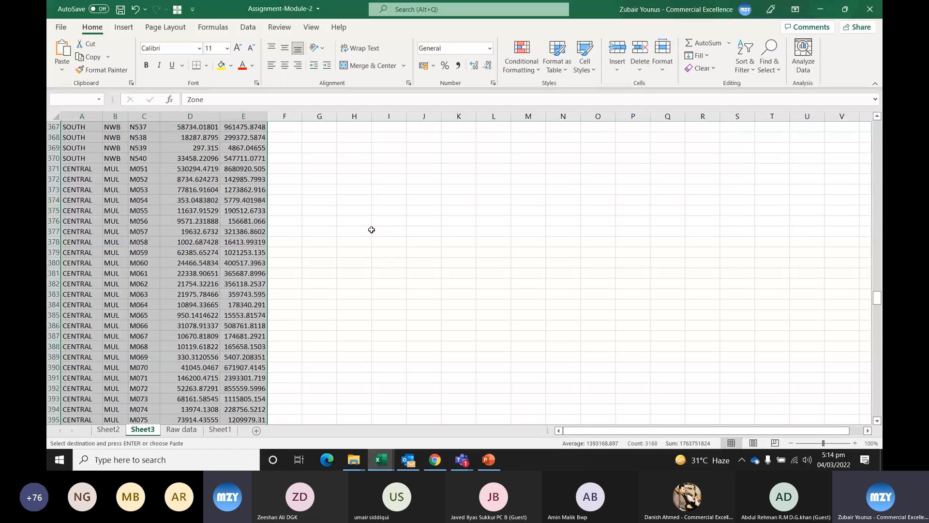
scroll(246, 205, up, 20)
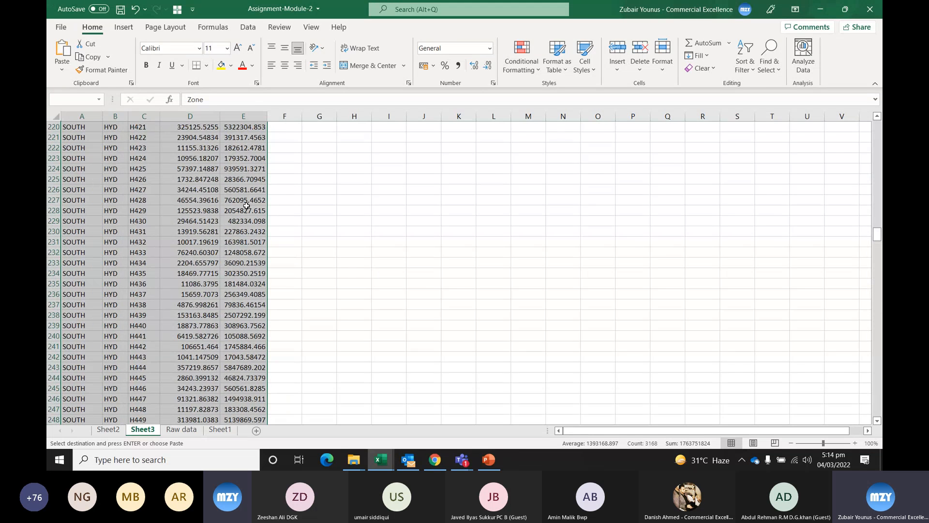
scroll(249, 199, up, 17)
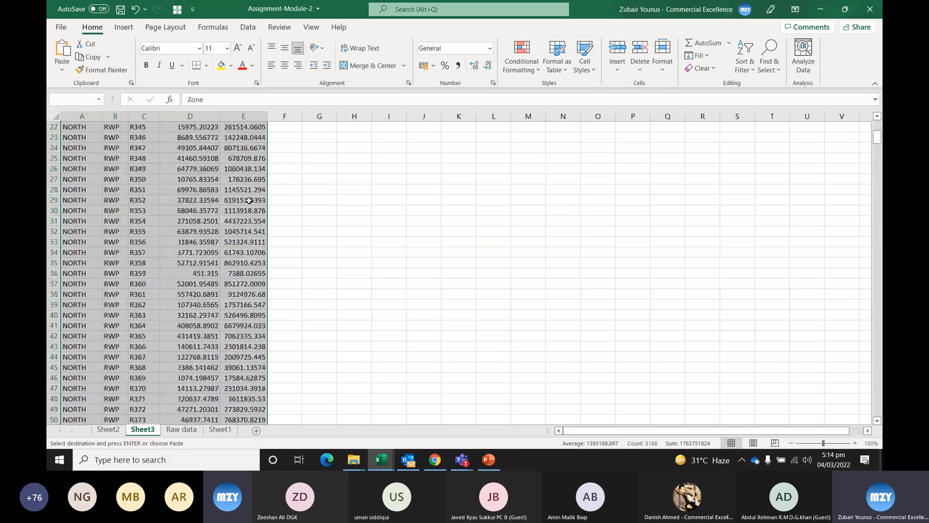
click(124, 27)
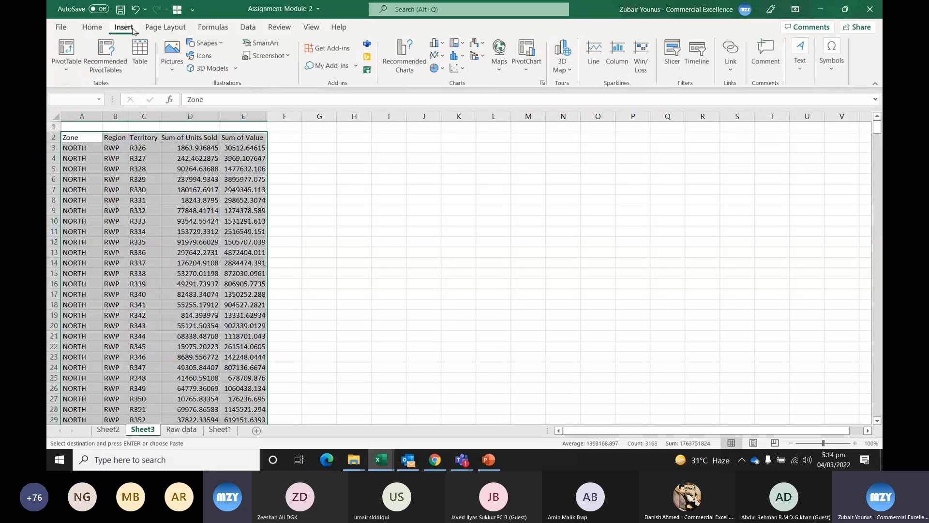
click(66, 49)
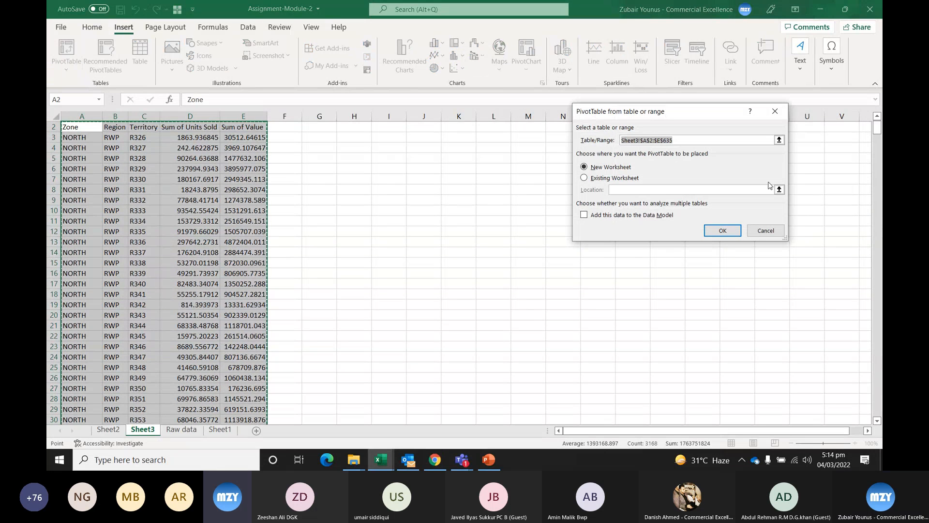
click(723, 231)
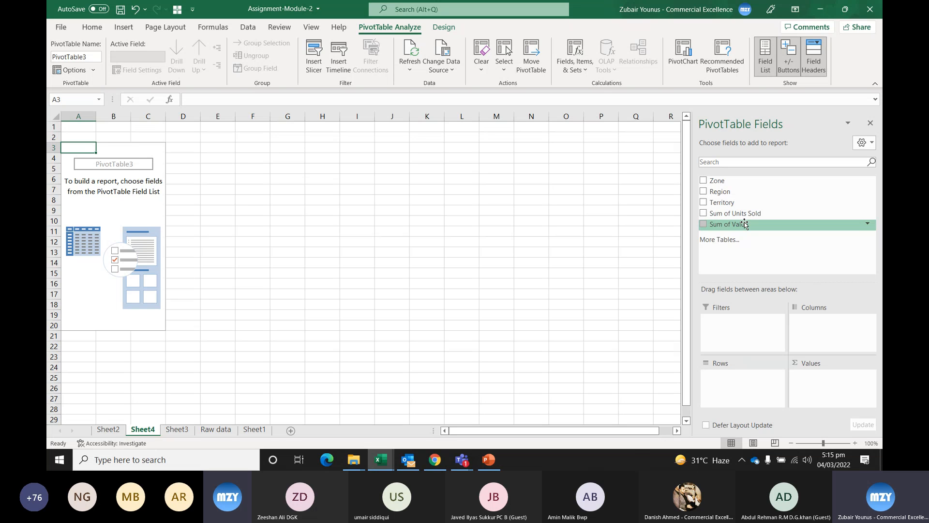
Step: Total Sum of Units Sold by Zone in the new PivotTable, adding Region to the rows and then removing it
drag(720, 181, 745, 377)
drag(721, 191, 745, 385)
drag(737, 213, 842, 381)
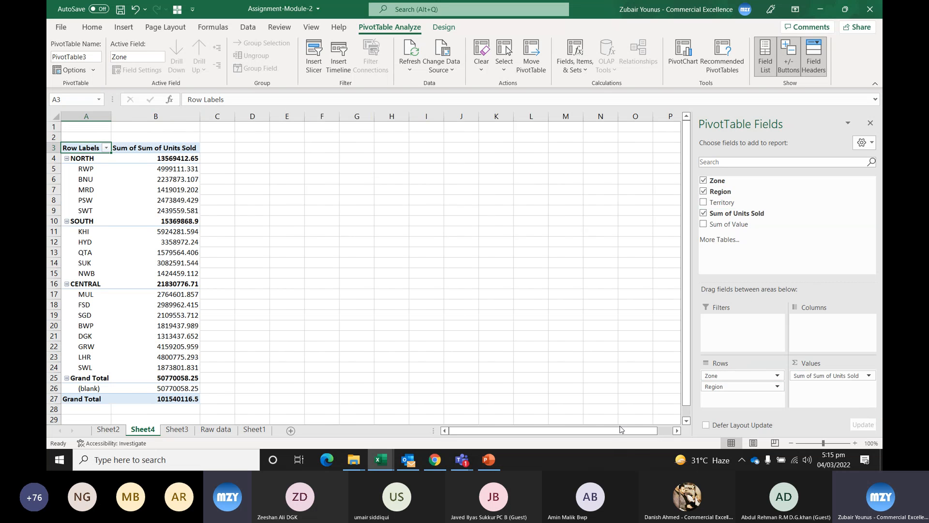
click(183, 162)
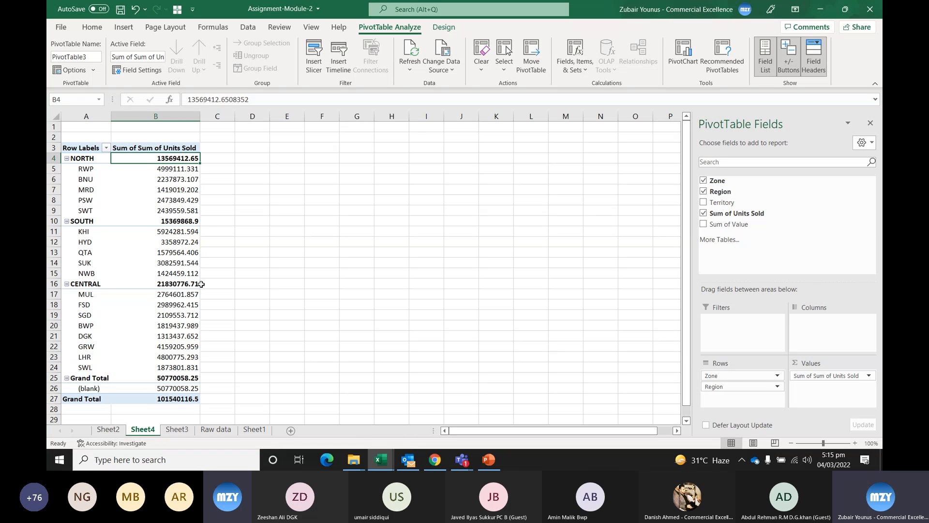
drag(743, 386, 581, 373)
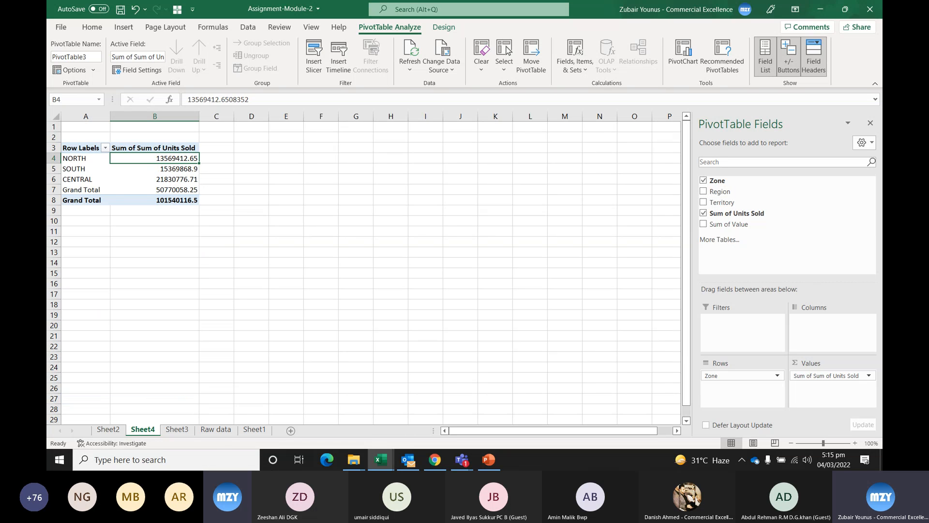
Step: Examine the assignment task list on Sheet1 and the pasted zone, territory and value data on Sheet3
click(249, 430)
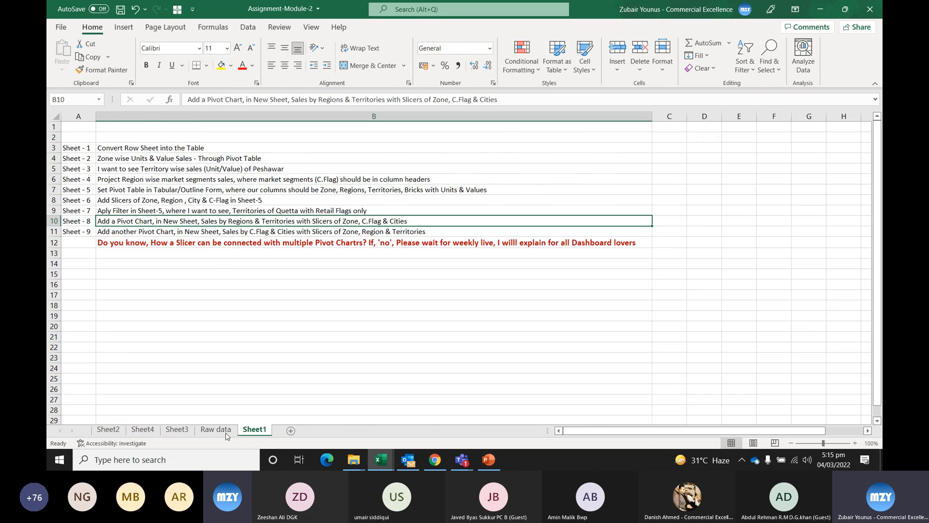
click(186, 430)
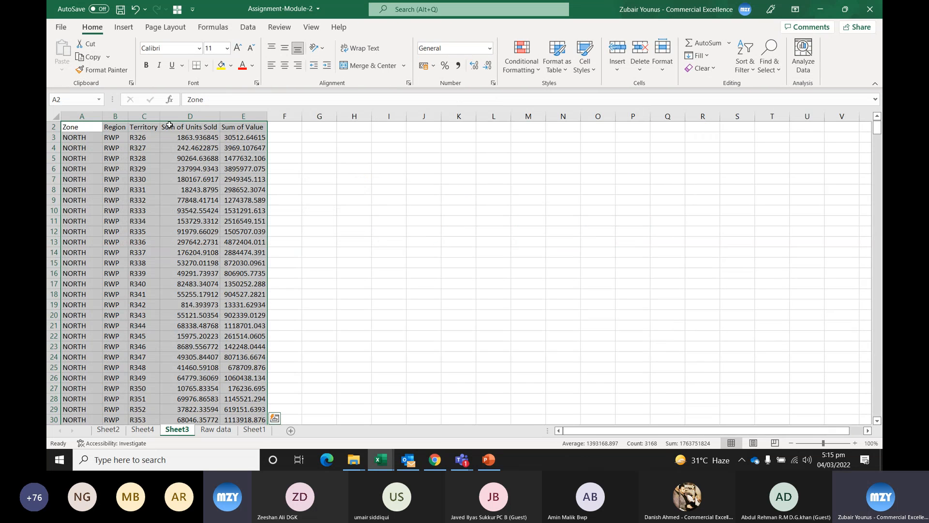
drag(168, 145, 168, 141)
click(74, 139)
drag(257, 138, 240, 262)
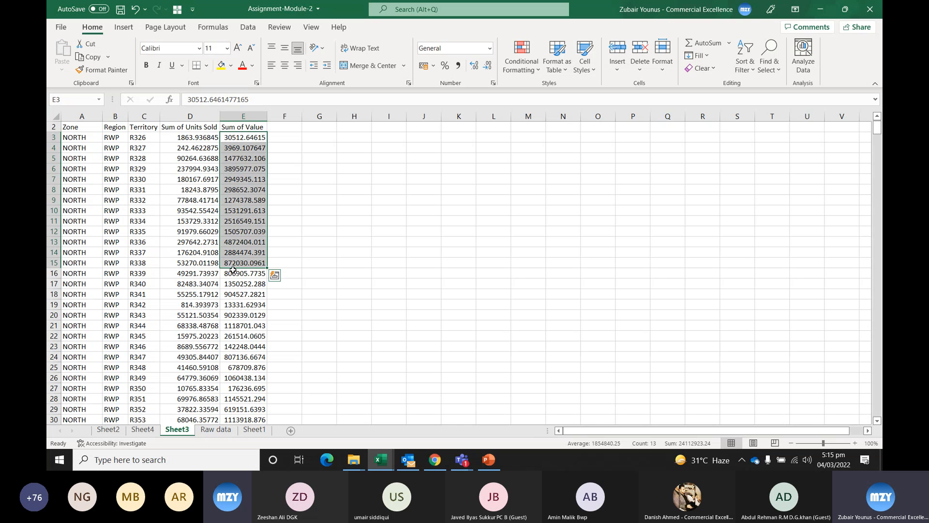
key(ctrl+Page_Down)
key(ctrl+Page_Down)
Step: Return to the PivotTable on Sheet4 and add Sum of Value to its values
click(151, 430)
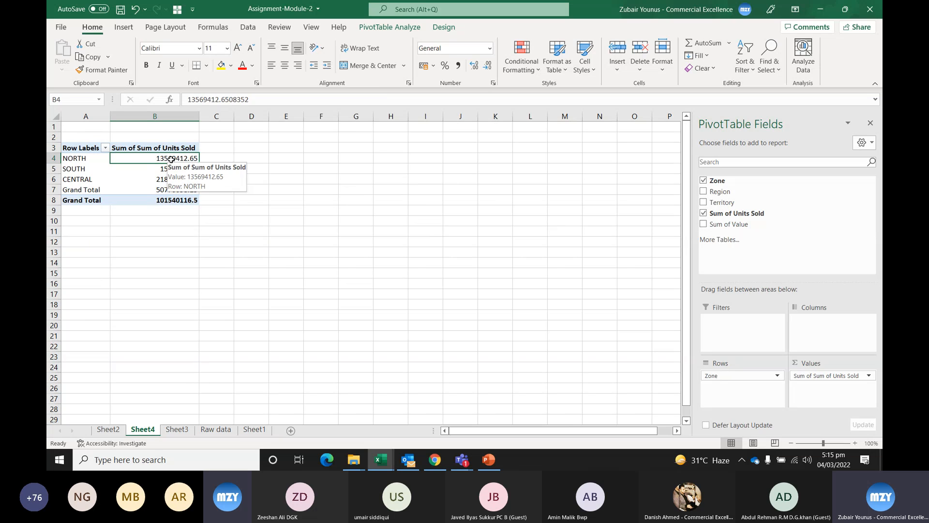
drag(728, 224, 828, 389)
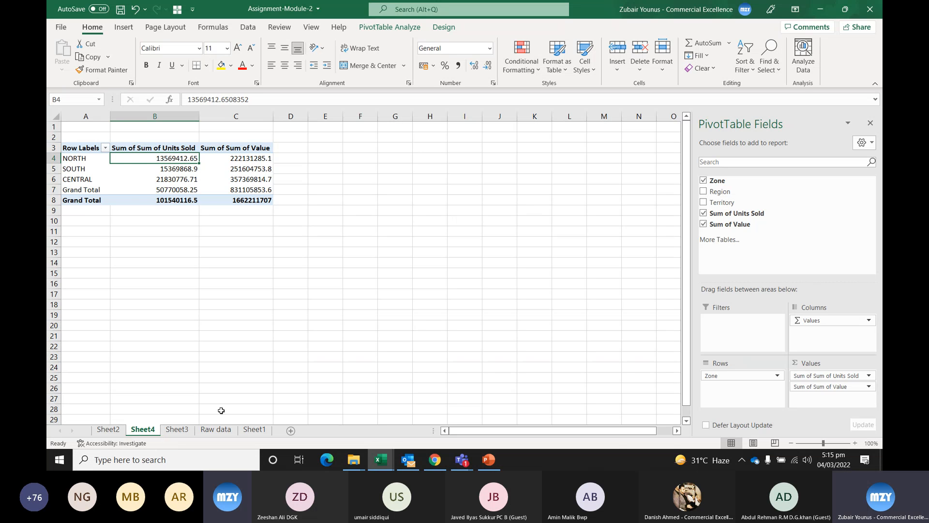
Step: Examine the Sum of Units Sold and Sum of Value columns on Sheet3, and return to the PivotTable on Sheet4
click(176, 429)
click(293, 145)
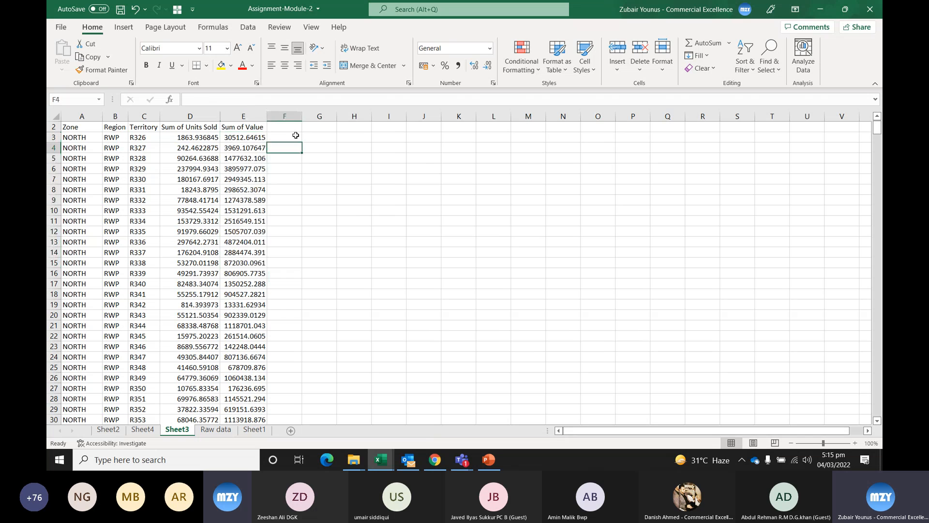
click(199, 126)
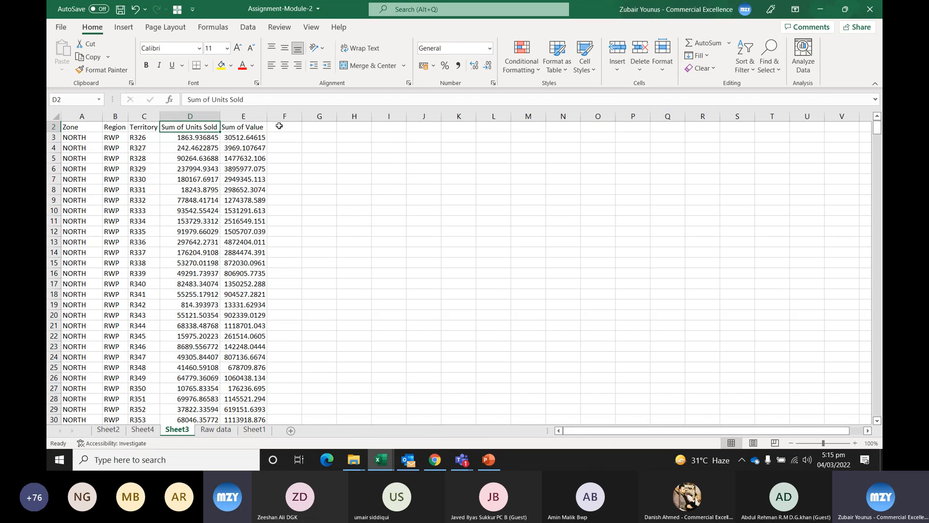
click(279, 141)
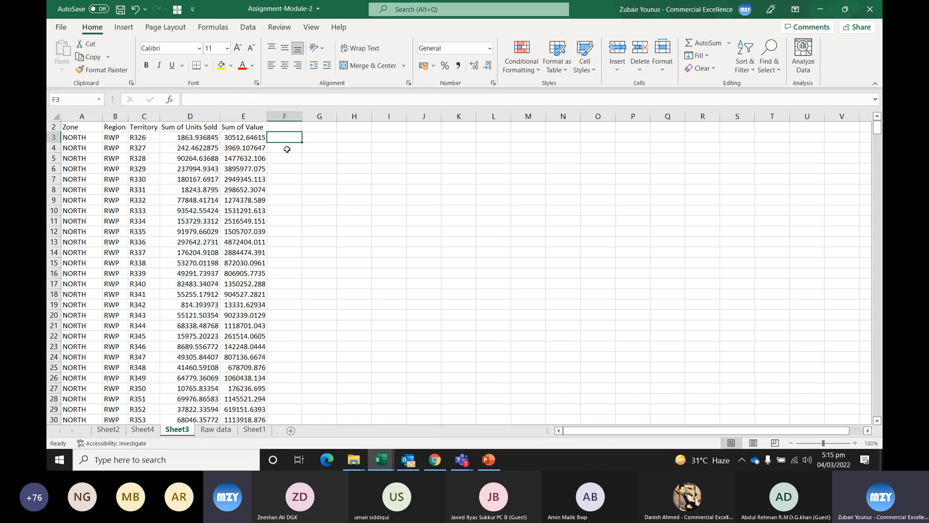
drag(259, 388, 281, 357)
drag(289, 367, 289, 139)
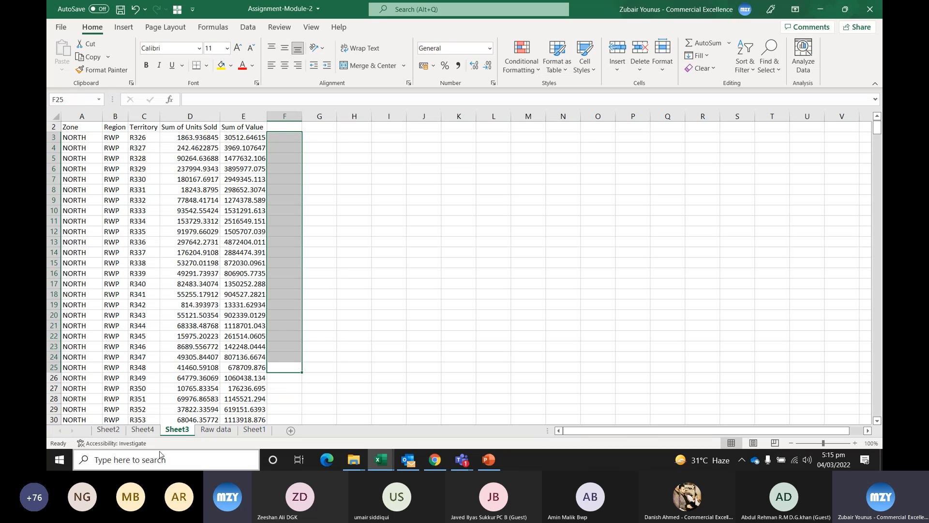
click(143, 430)
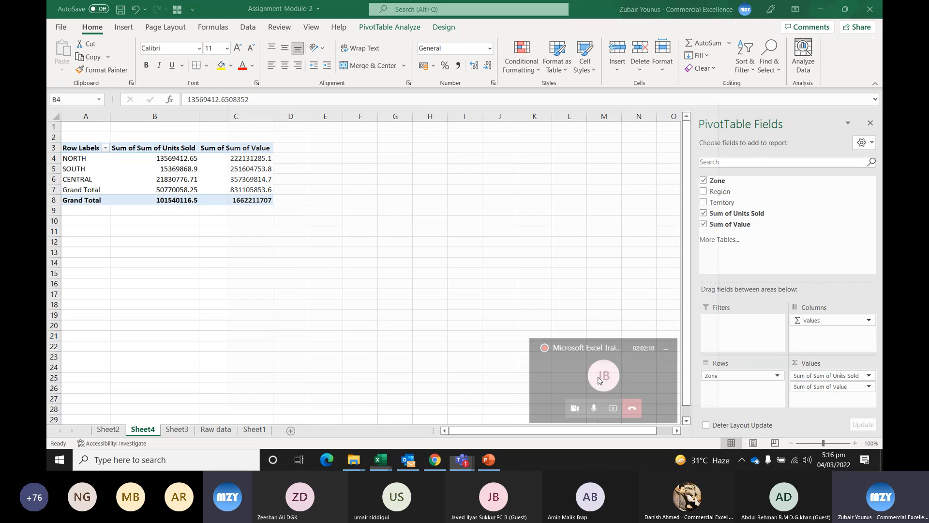
Step: Check the Teams meeting window, return to Assignment-Module-2 in Excel, and examine the header row A2:E2 on Sheet3
click(598, 380)
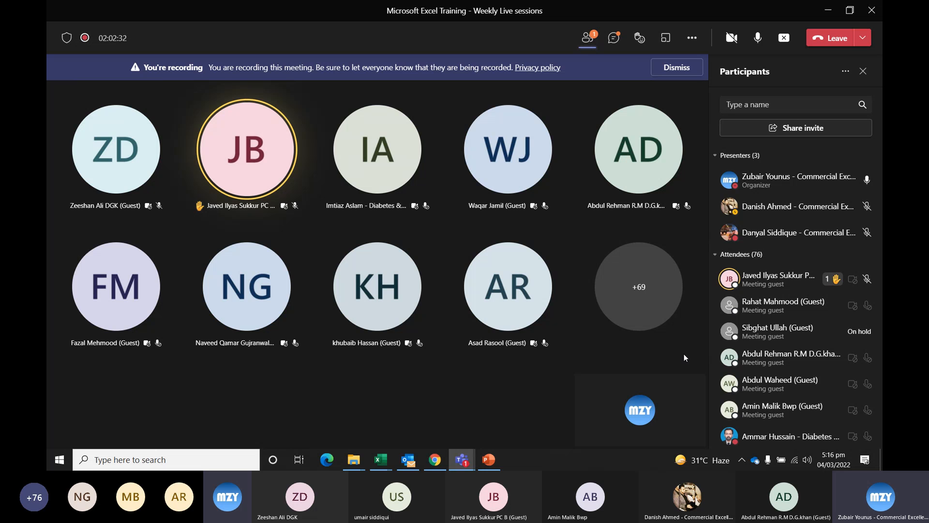
click(390, 461)
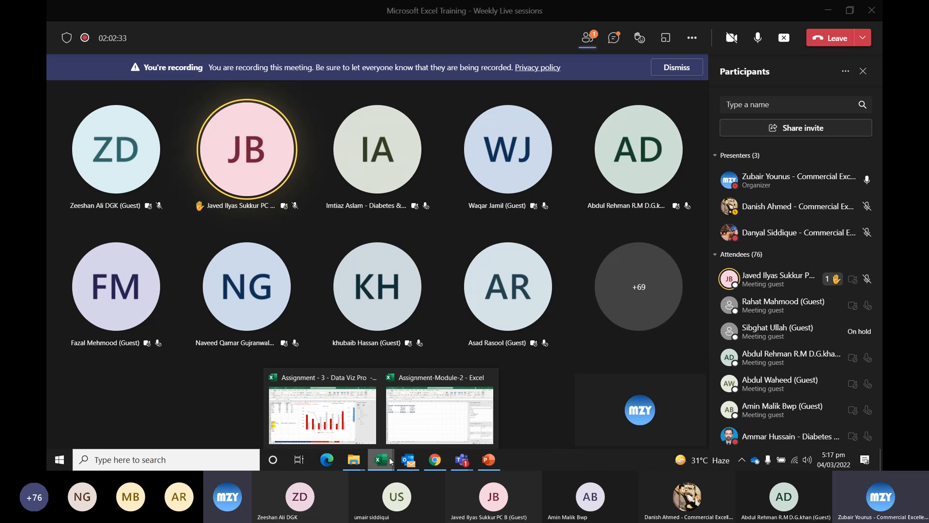
click(410, 432)
click(168, 428)
click(244, 221)
scroll(142, 260, up, 1)
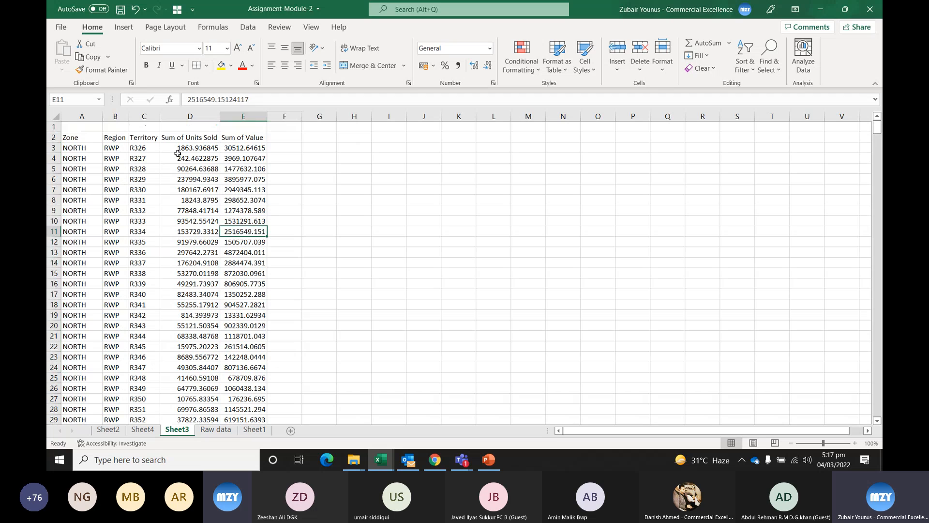
drag(84, 137, 251, 137)
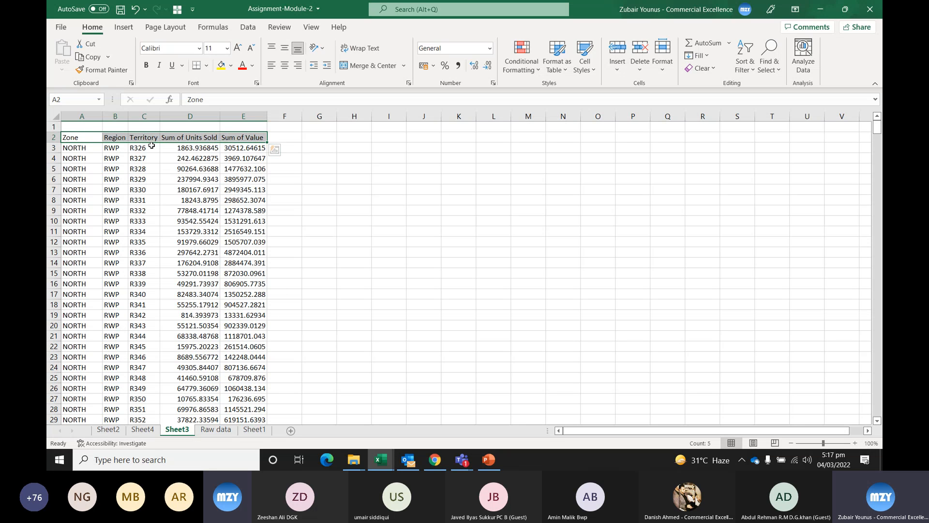
drag(80, 127, 247, 139)
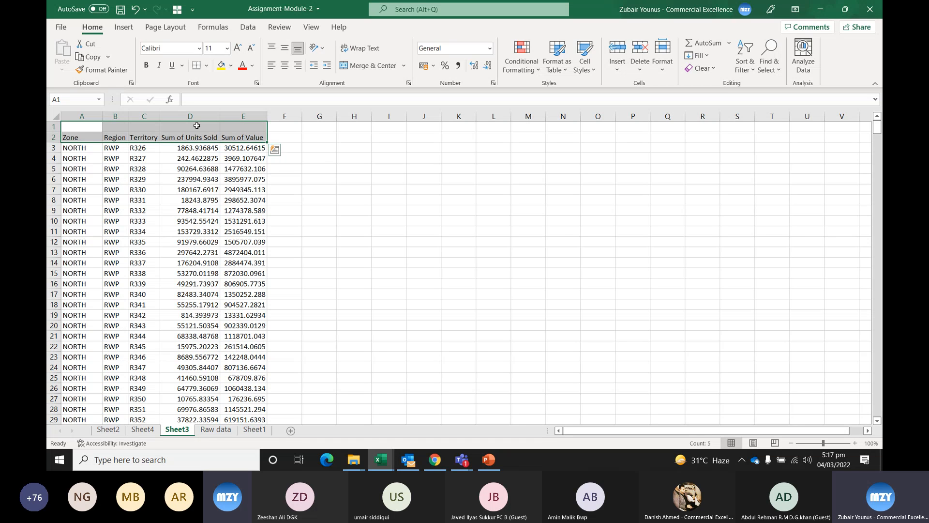
Step: Label the year groups above the headers with 2019 in D1 and 2020 in F1
click(193, 127)
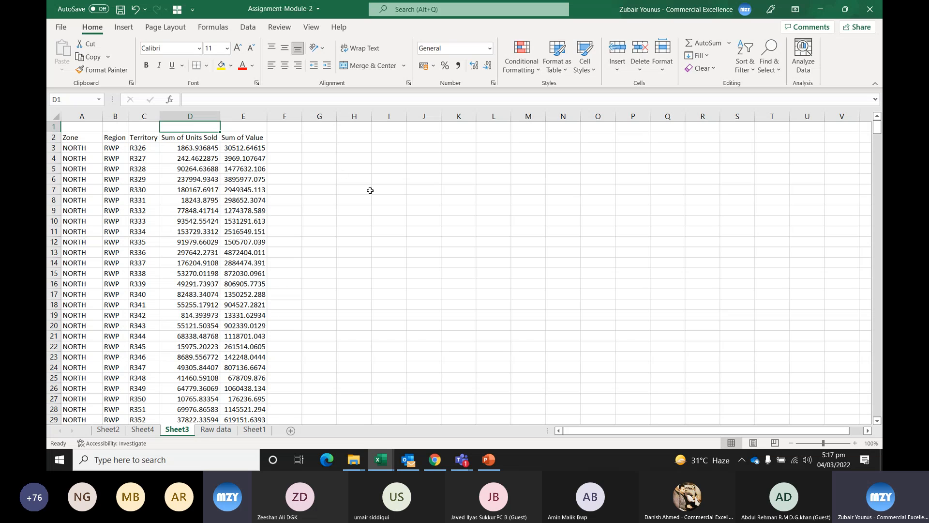
text(Value)
key(BackSpace)
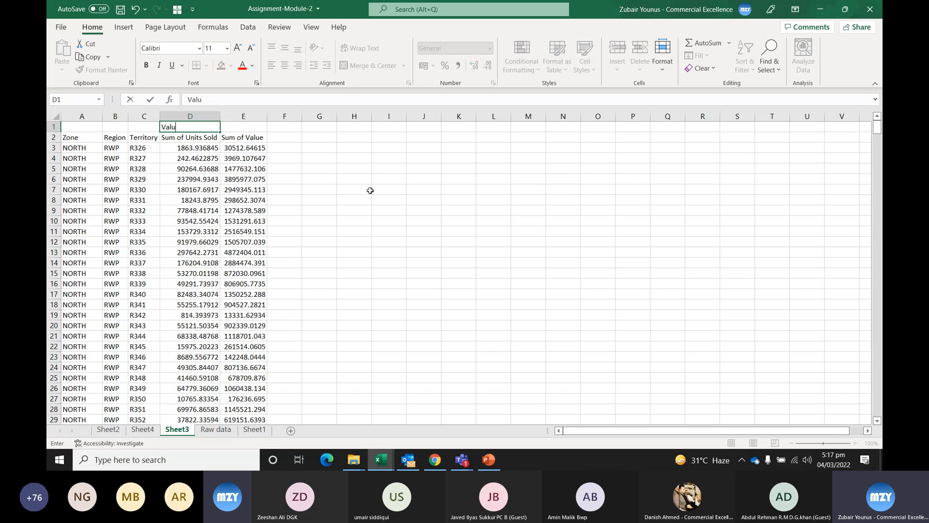
key(BackSpace)
key(BackSpace)
key(BackSpace)
key(BackSpace)
text(2019)
key(Tab)
key(Tab)
text(20)
key(Return)
Step: Copy the Sum of Units Sold and Sum of Value headers from D2:E2 into F2:G2
key(Left)
key(Left)
key(shift+Right)
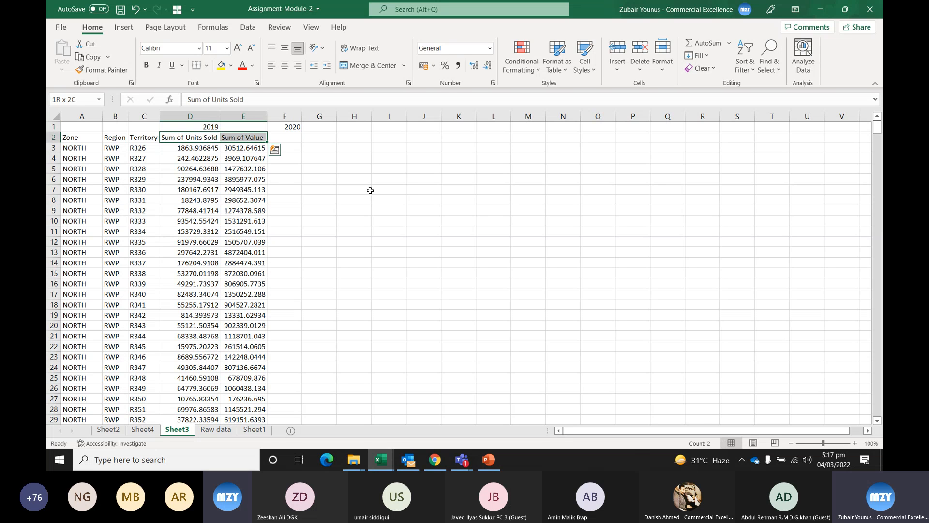
key(ctrl+c)
key(Right)
key(Right)
key(ctrl+v)
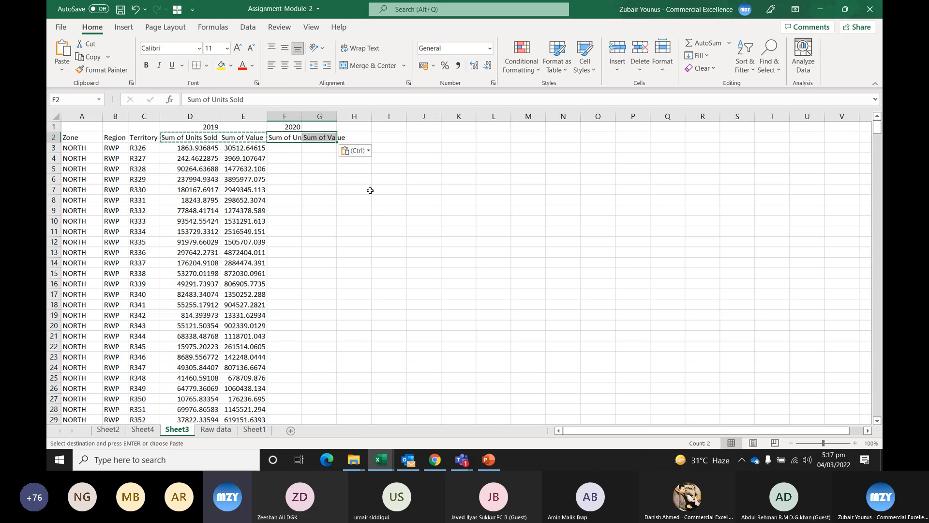
Step: Rename the header in D2 as Units-2019 and the header in E2 as Value 2019
key(Left)
key(Left)
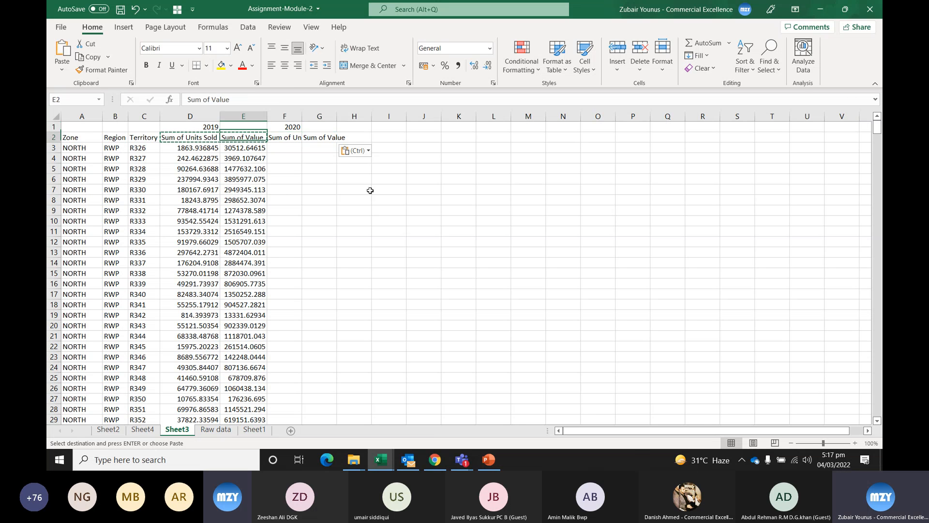
text(Units-2019)
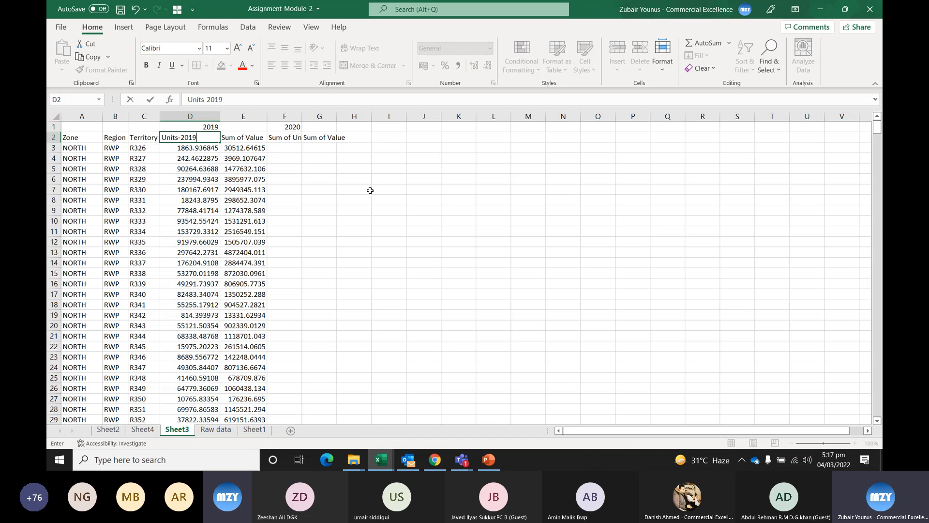
key(Return)
key(shift+Right)
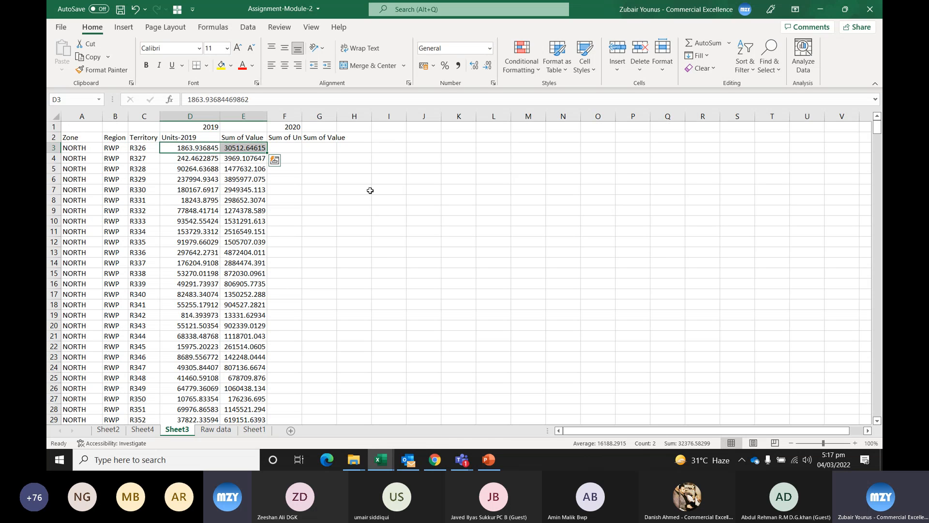
key(Up)
key(Right)
text(V)
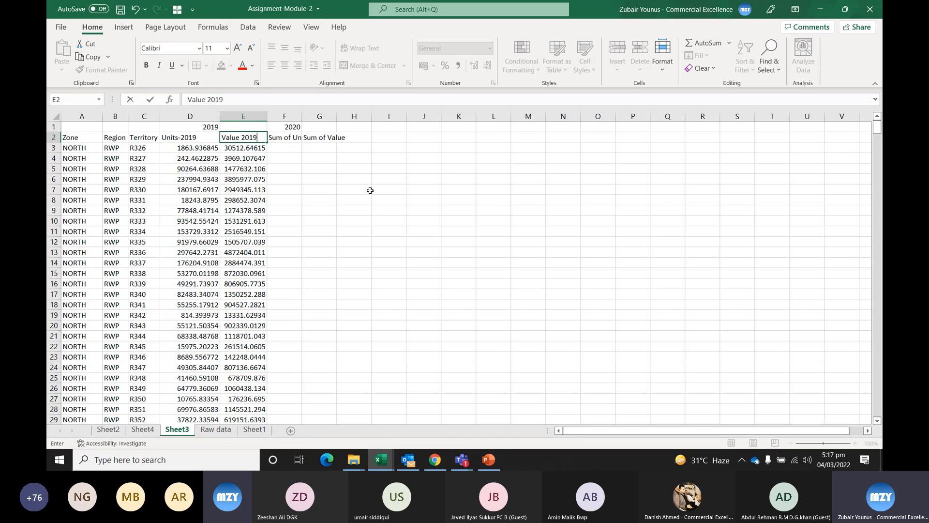
key(Right)
Step: Copy the Units-2019 and Value 2019 headers from D2:E2 over the headers in F2:G2
key(Left)
key(shift+Right)
key(ctrl+c)
key(Right)
key(Right)
key(ctrl+v)
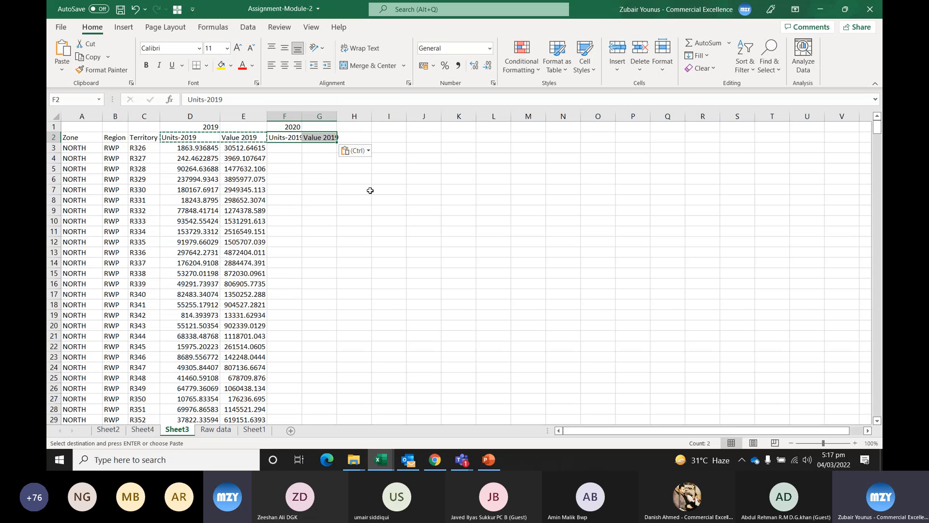
Step: Replace 2019 with 2020 in the selected headers F2:G2 using Find and Replace
key(ctrl+f)
text(2019)
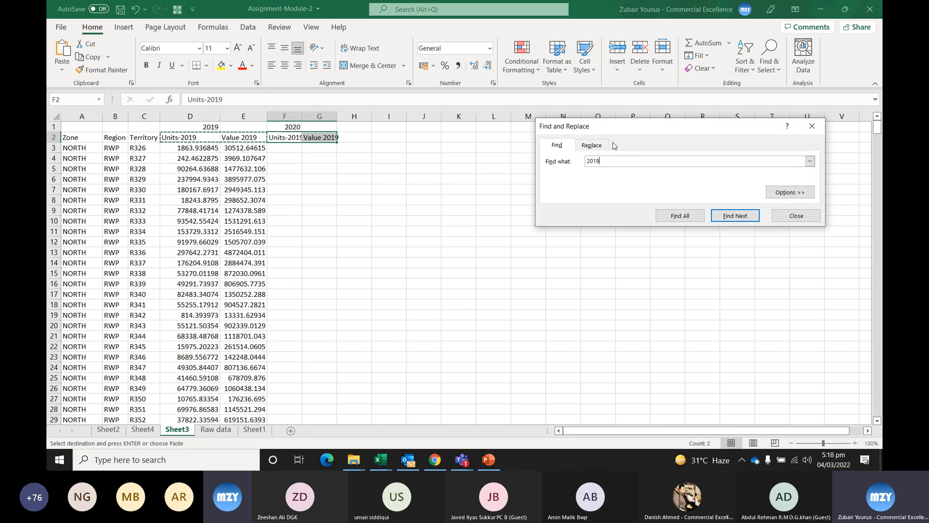
click(591, 145)
text(2020)
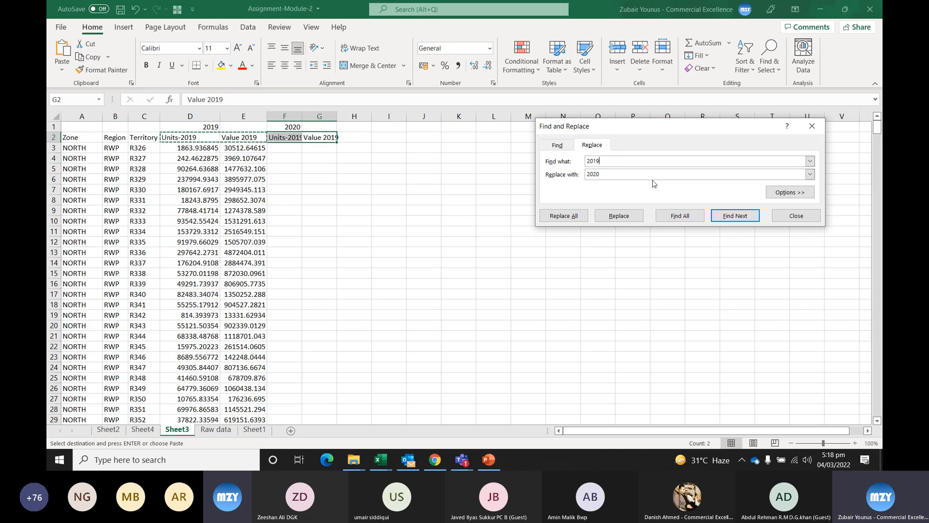
click(563, 215)
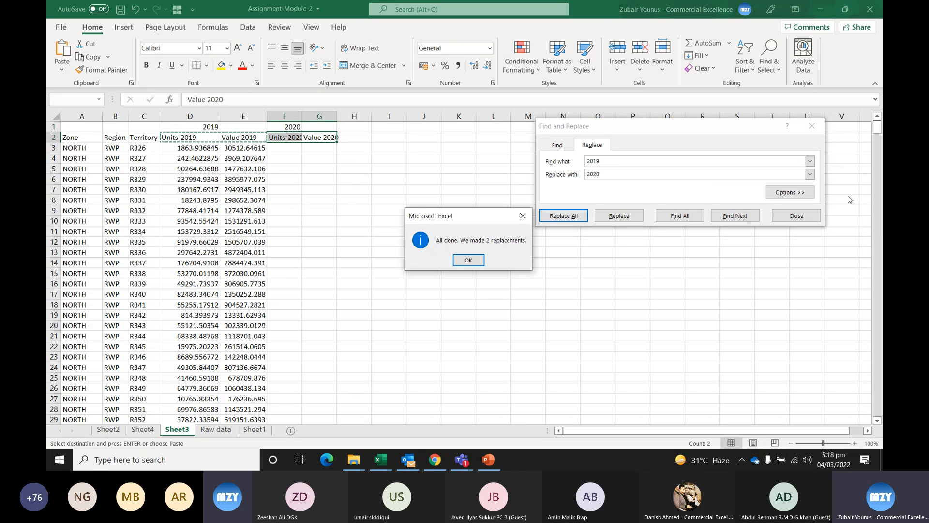
click(468, 262)
click(796, 214)
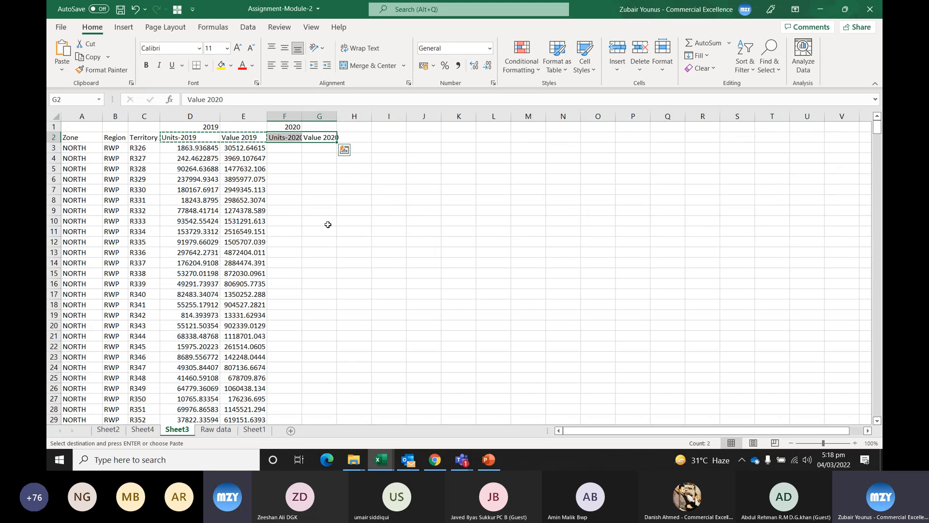
Step: Autofit all the column widths on Sheet3 and fill the header cells D2:G2 with yellow
click(295, 160)
click(55, 120)
double_click(161, 116)
click(198, 135)
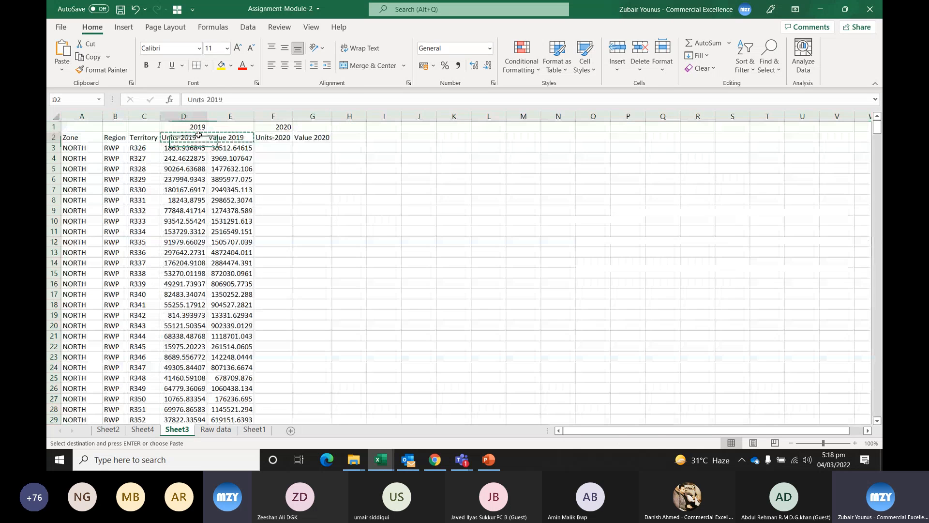
drag(199, 135, 312, 137)
click(221, 65)
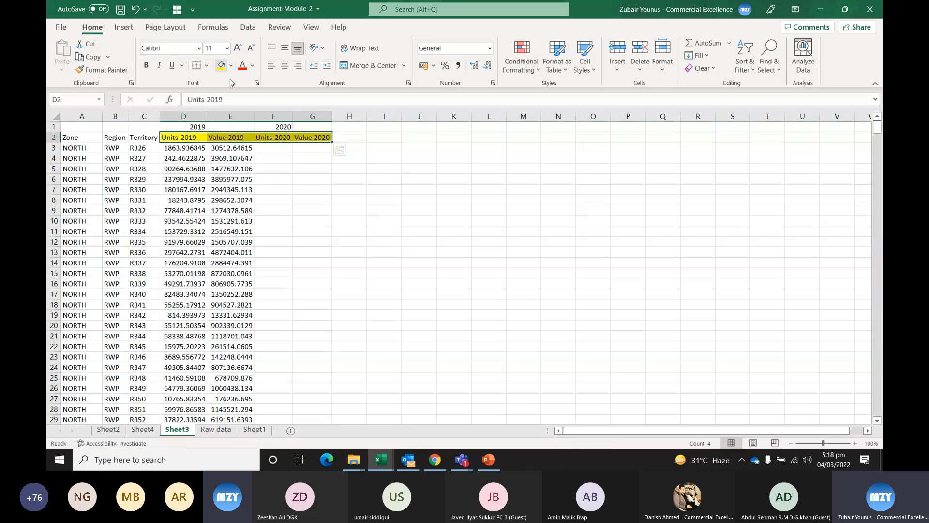
Step: Clear the 2019 and 2020 year labels from row 1, leaving the single header row in place
click(277, 167)
click(229, 138)
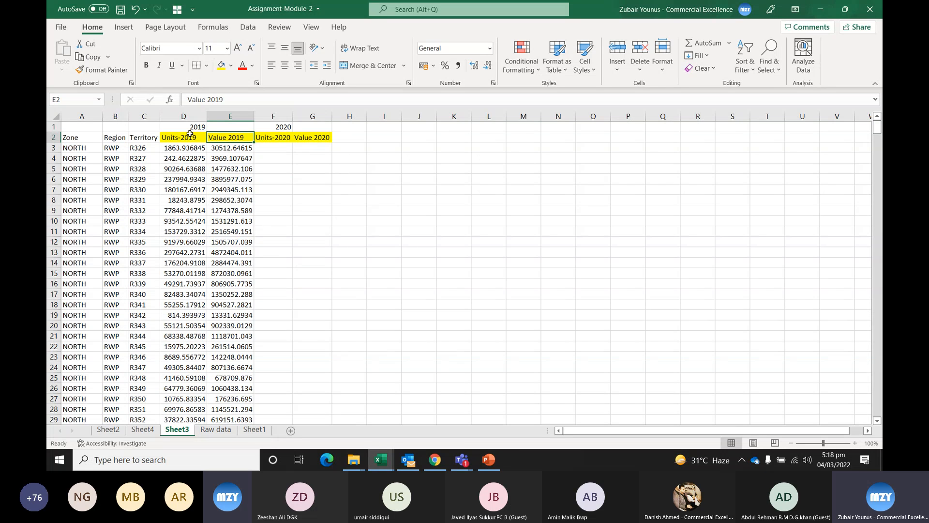
drag(193, 126, 302, 119)
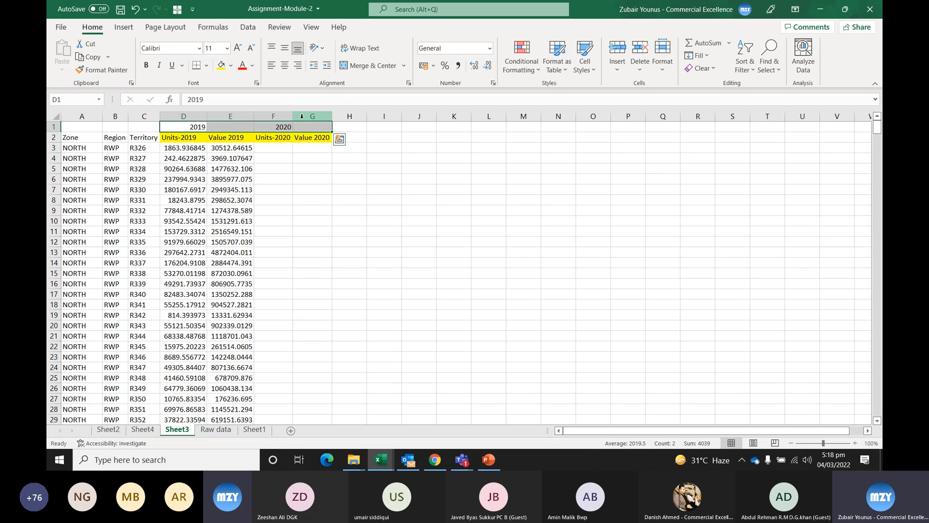
key(ctrl+z)
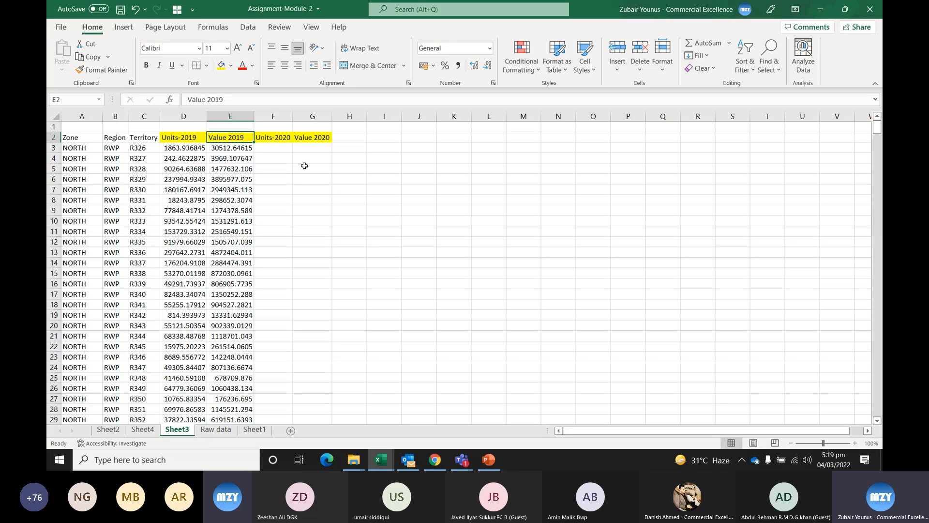
Step: Switch to the Teams meeting and stop its recording
click(462, 459)
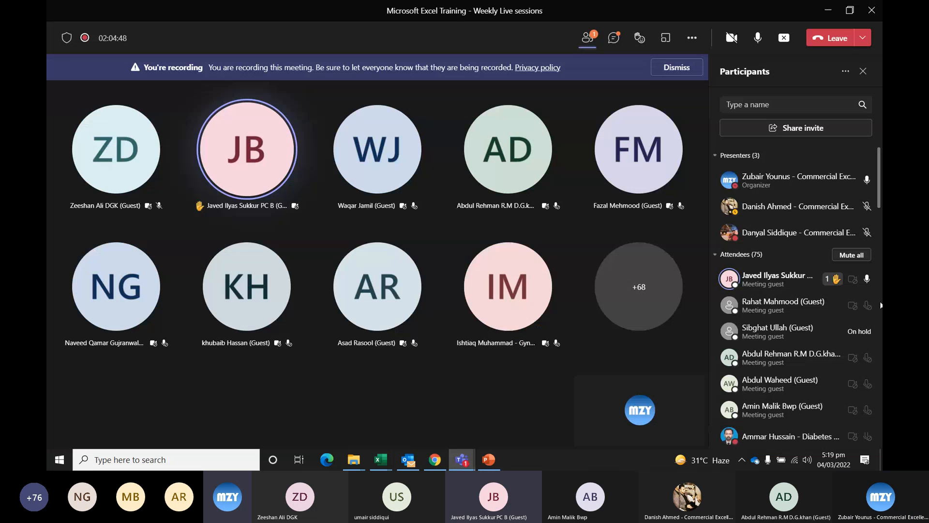
click(515, 423)
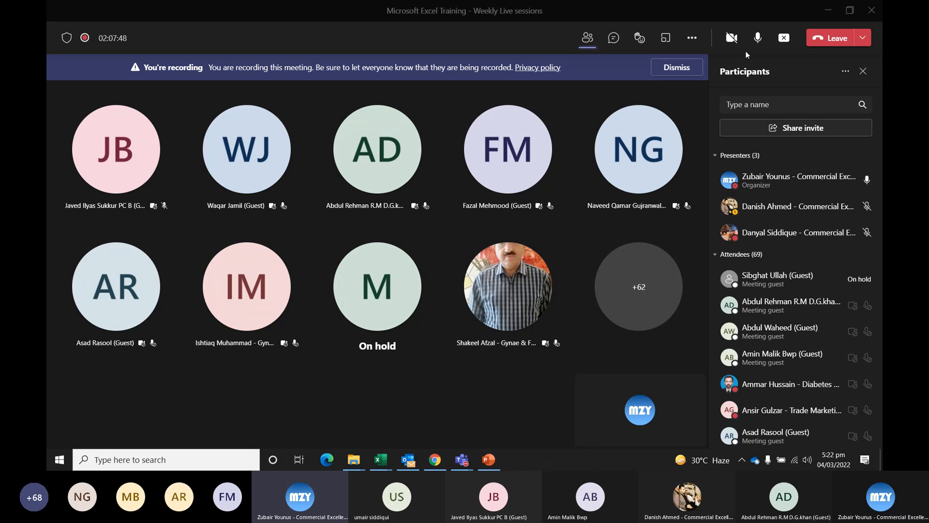
click(692, 39)
click(716, 328)
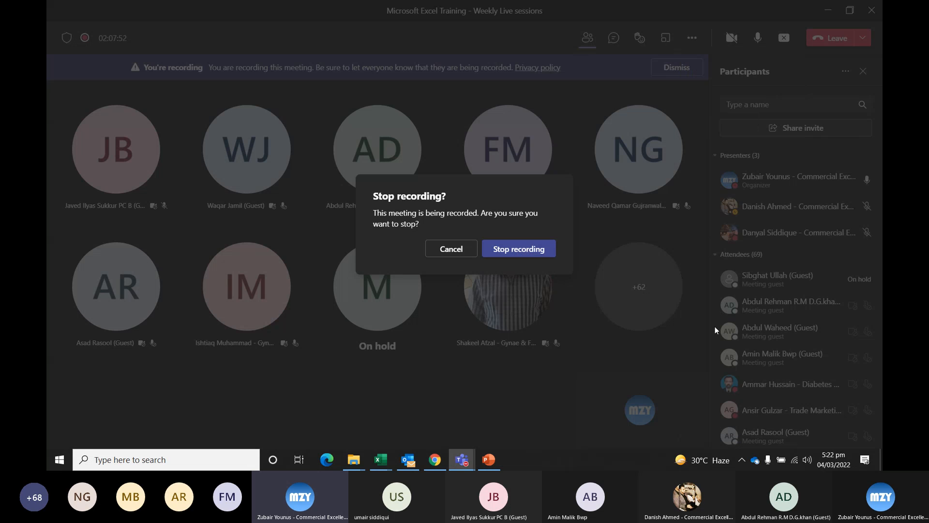